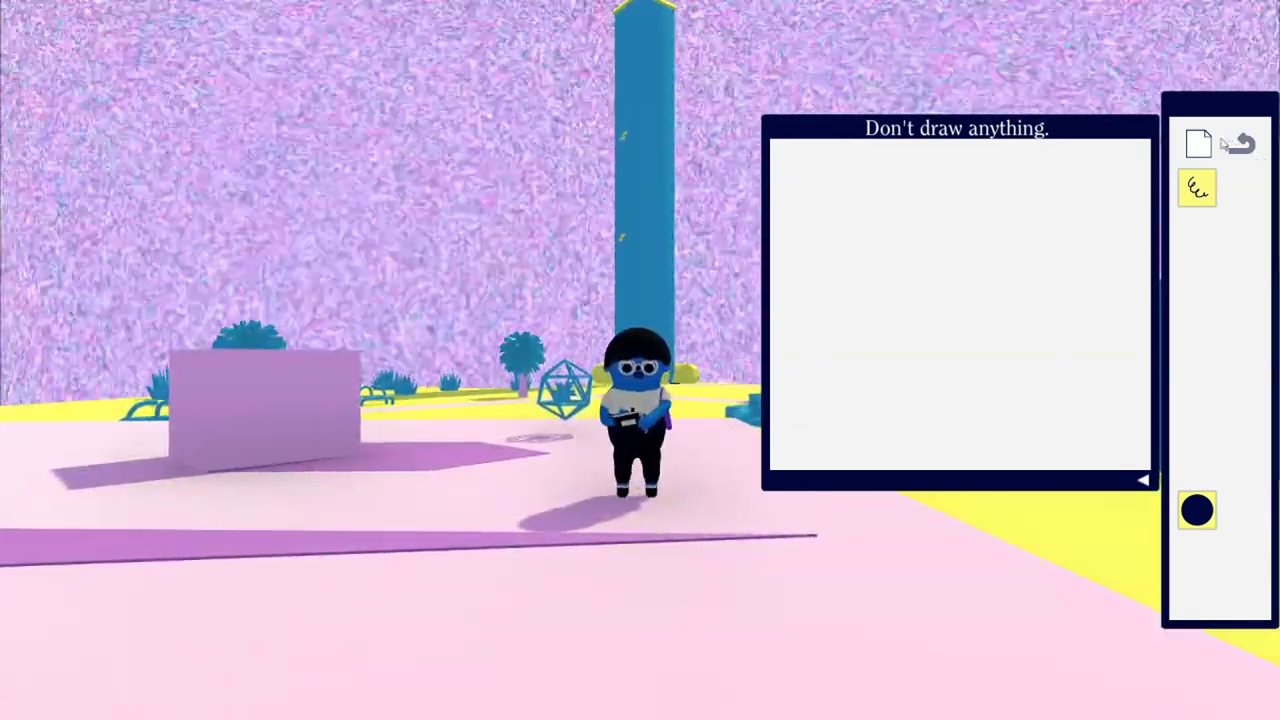
Step: Walk toward the pink box, collect the light blue colour swatch and dismiss its notice
key("w")
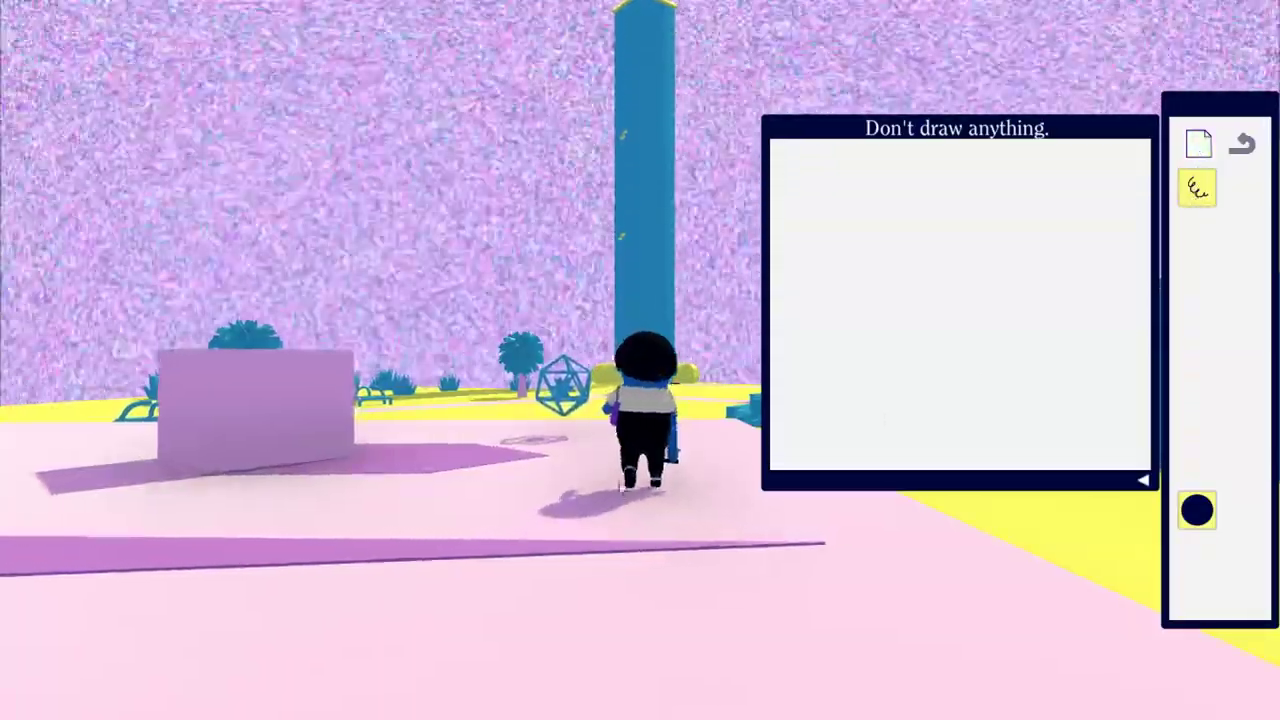
key("w")
key("w")
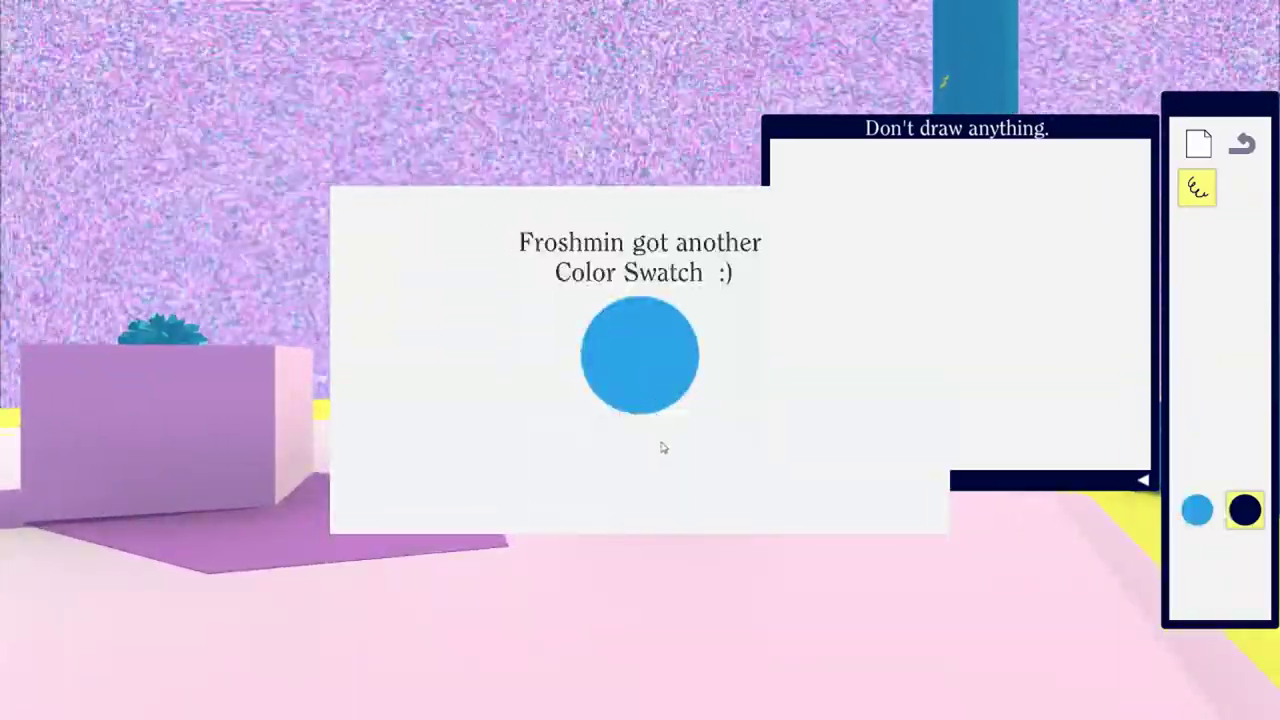
left_click(661, 451)
Step: Roam the campus up the blue stairs and past the yellow building to the pink plaza
key("w")
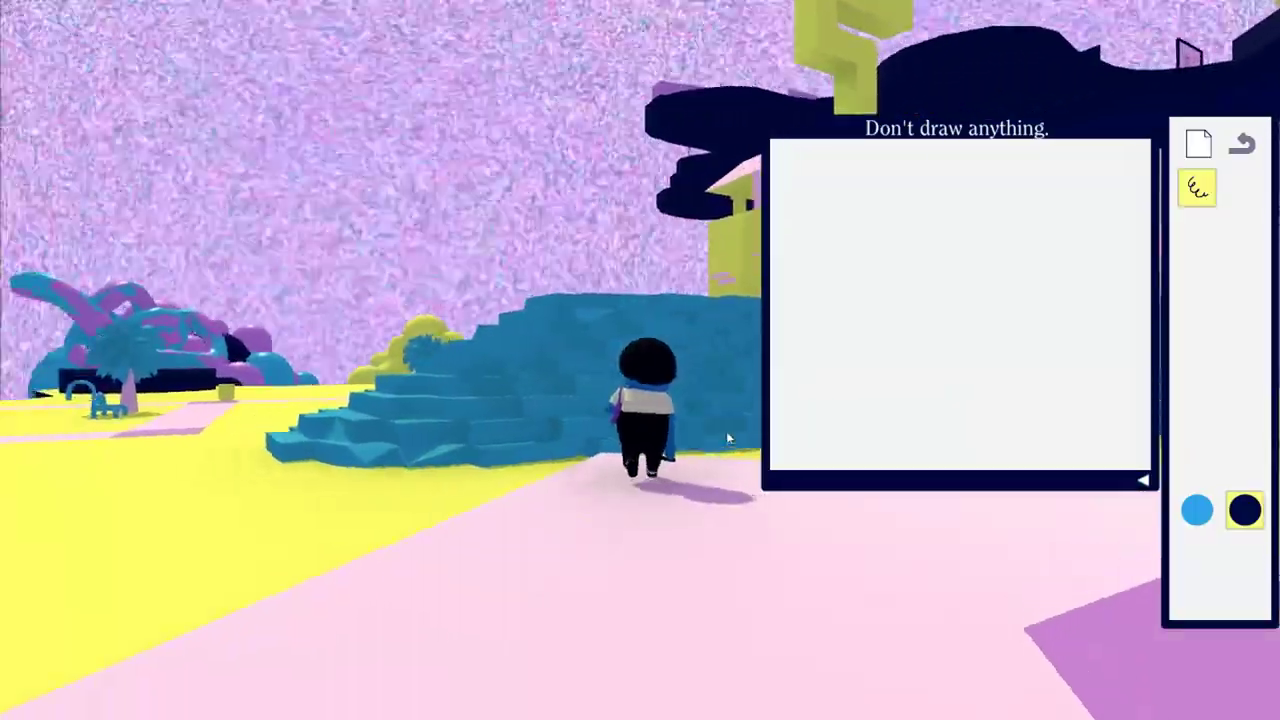
key("w")
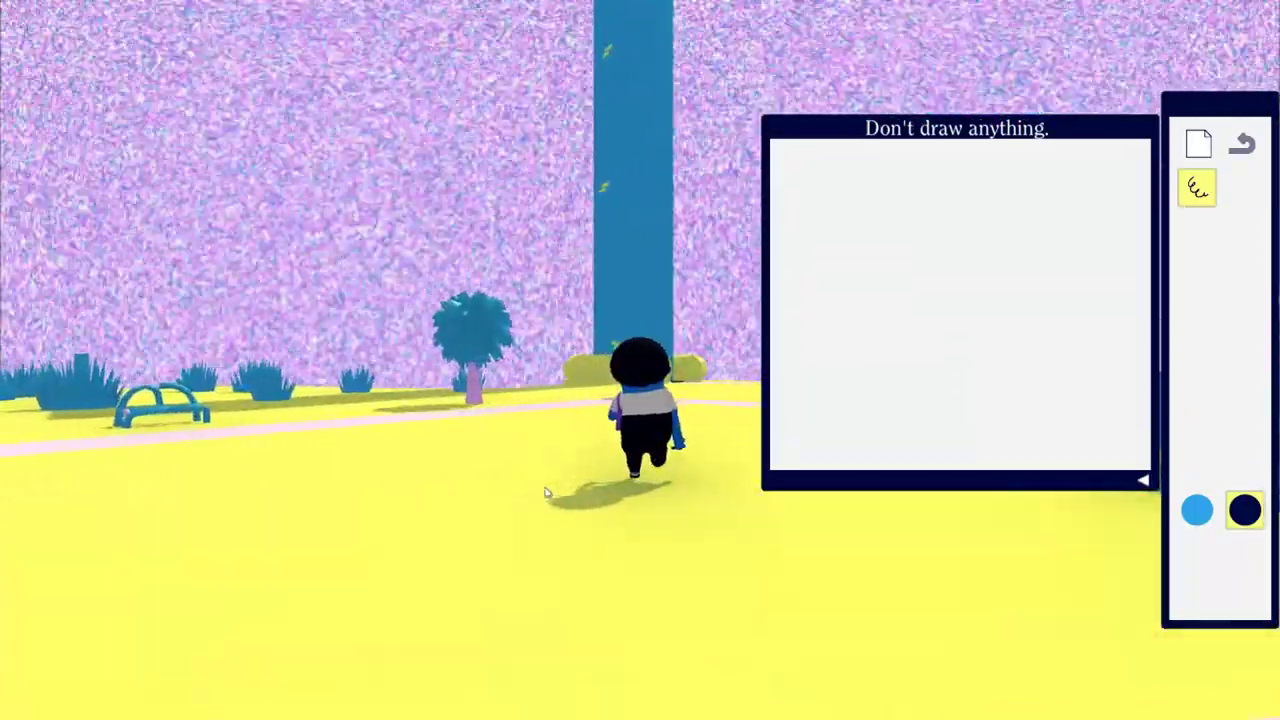
key("w")
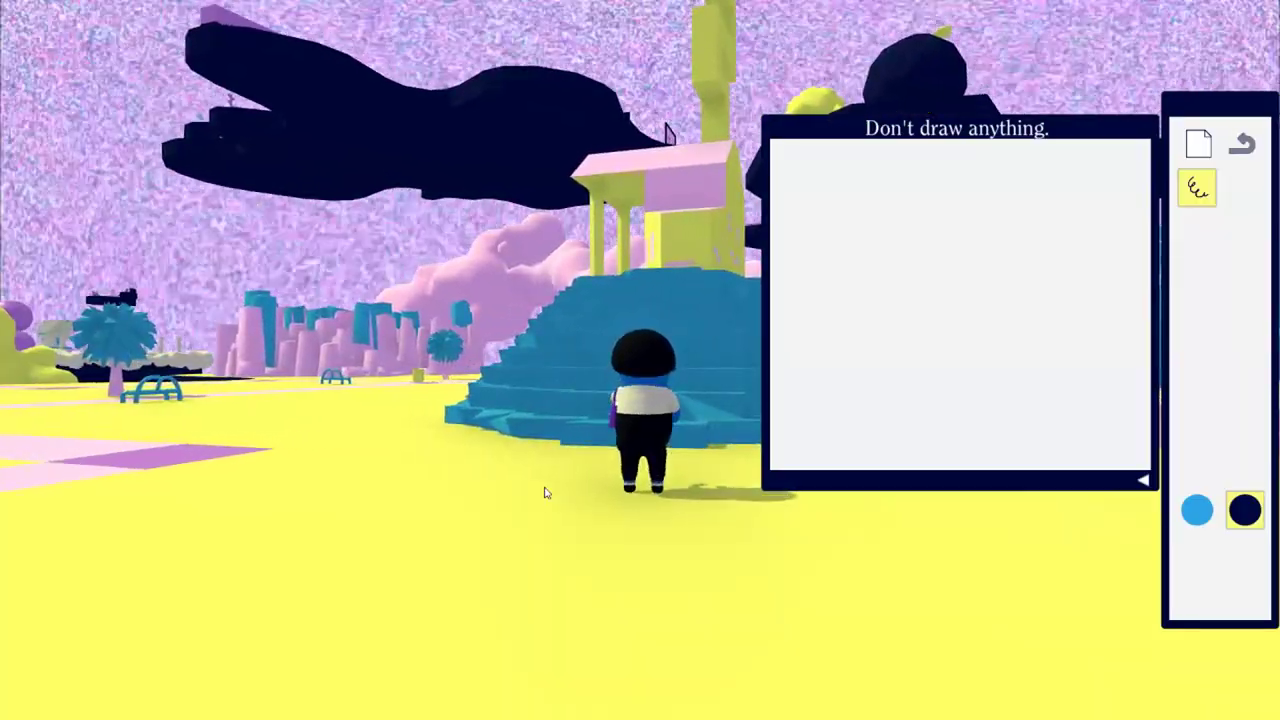
key("w")
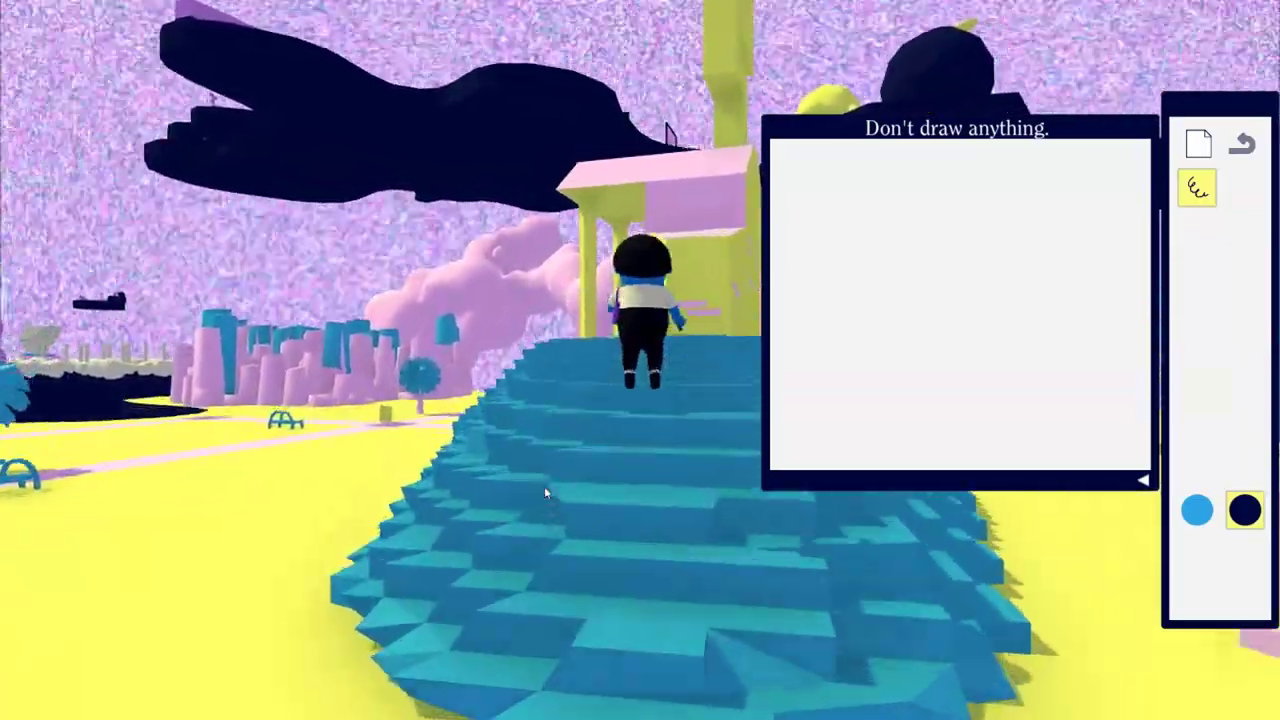
key("w")
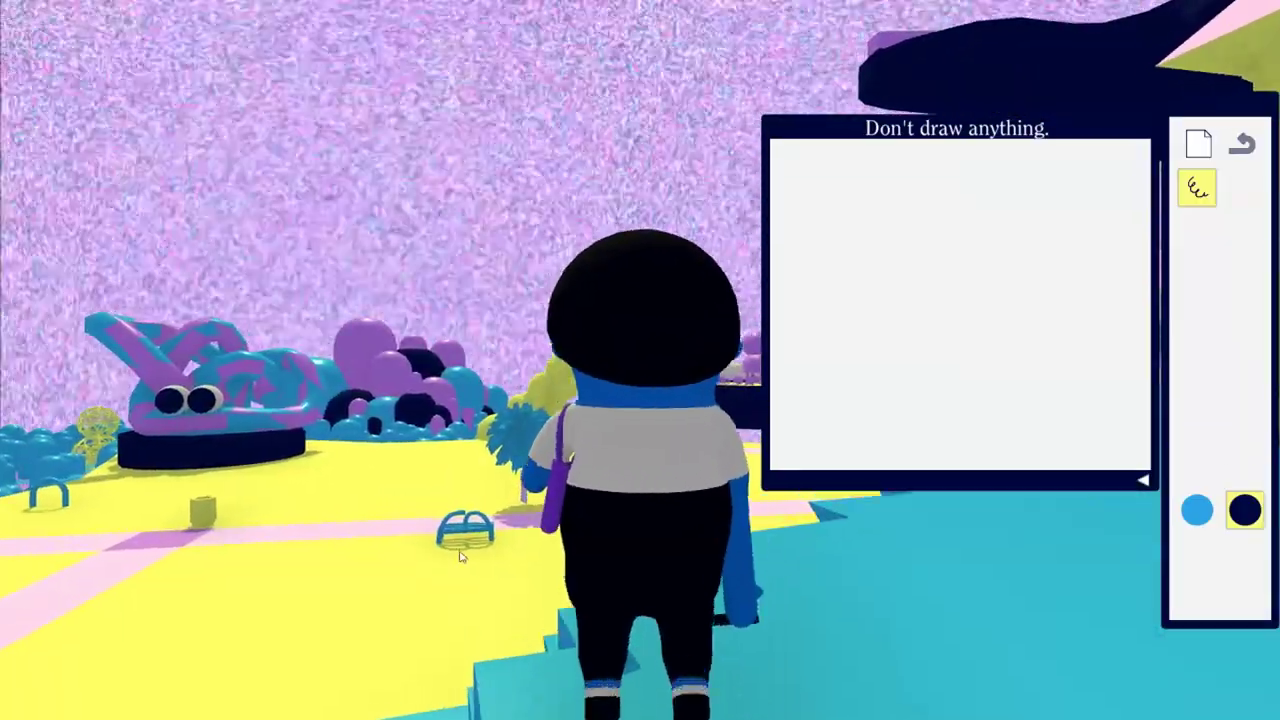
key("w")
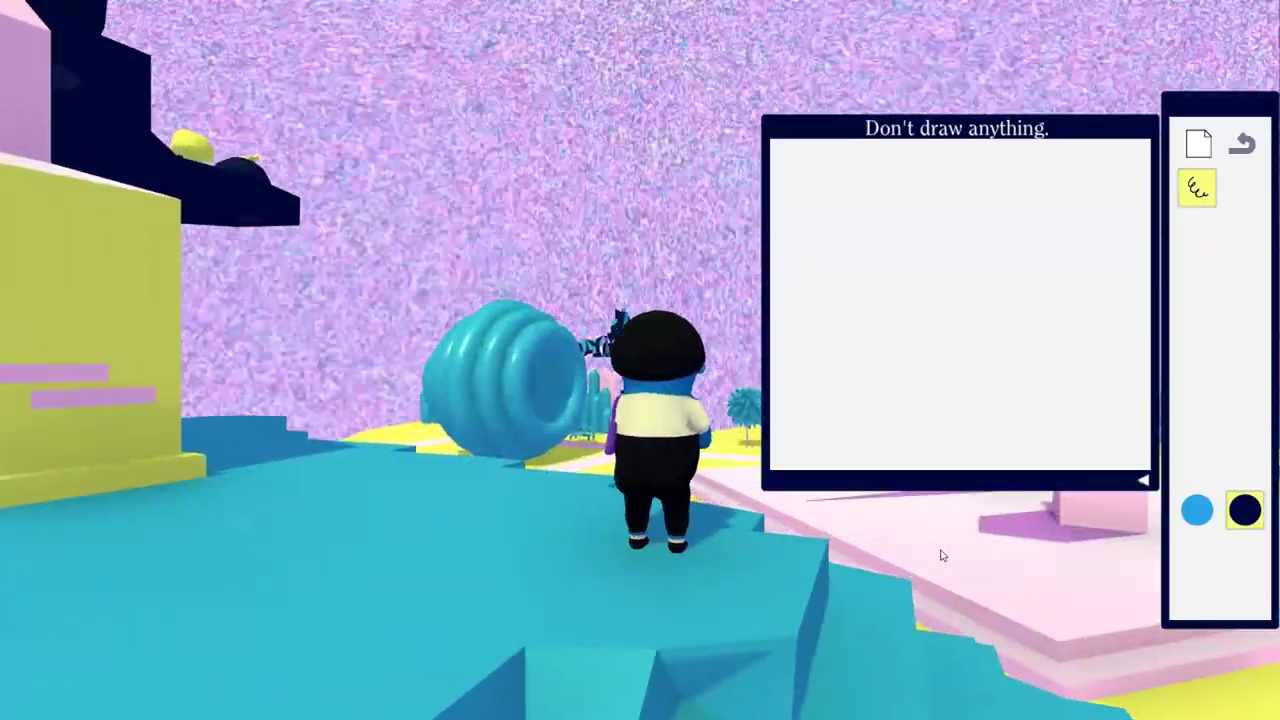
key("w")
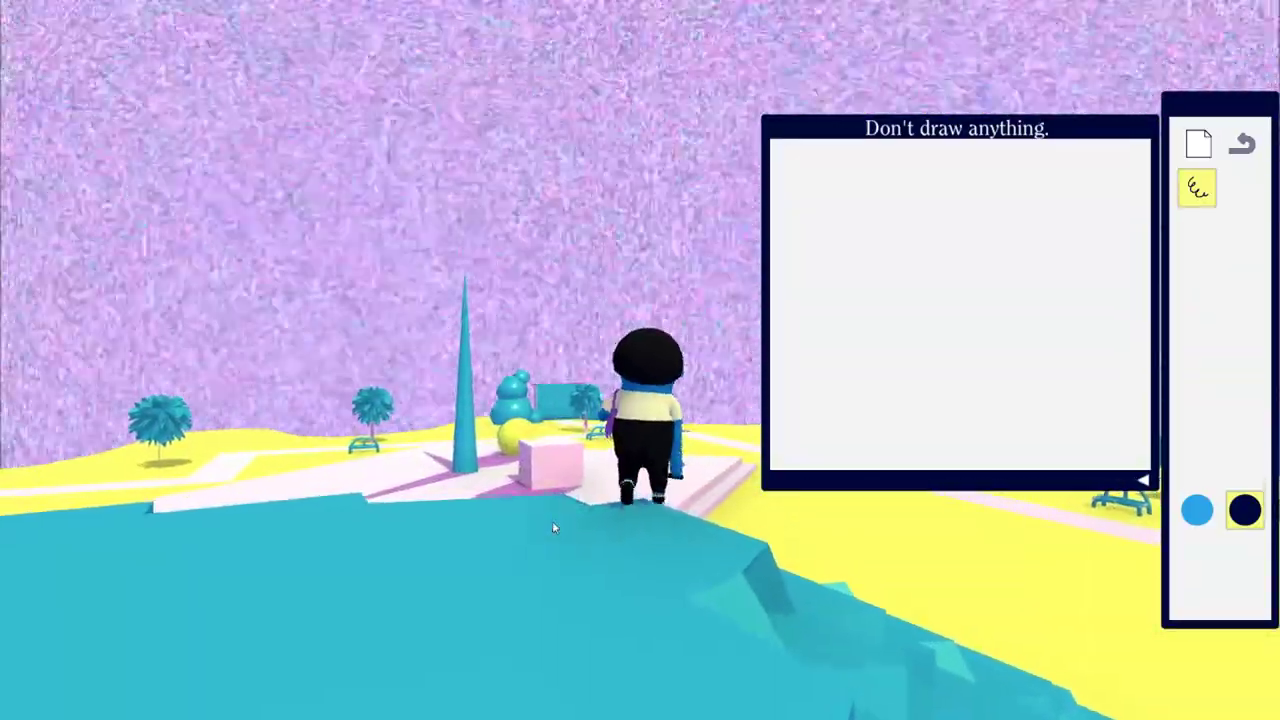
key("w")
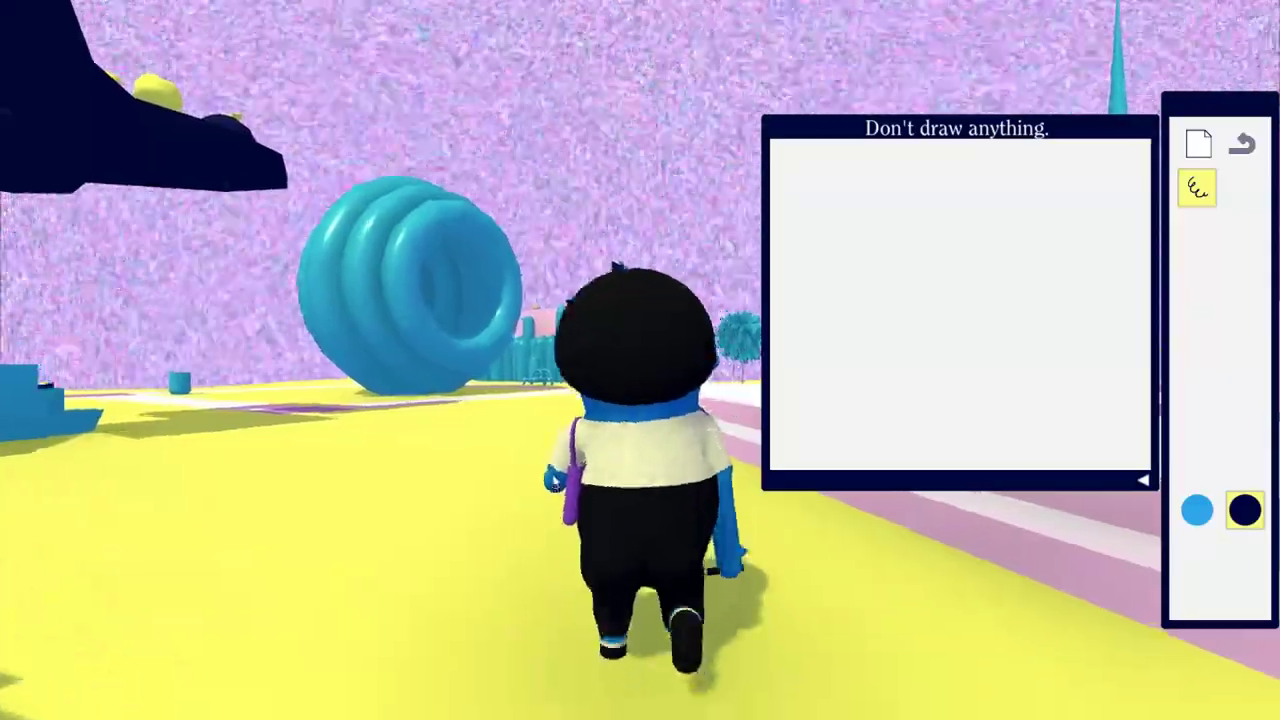
key("w")
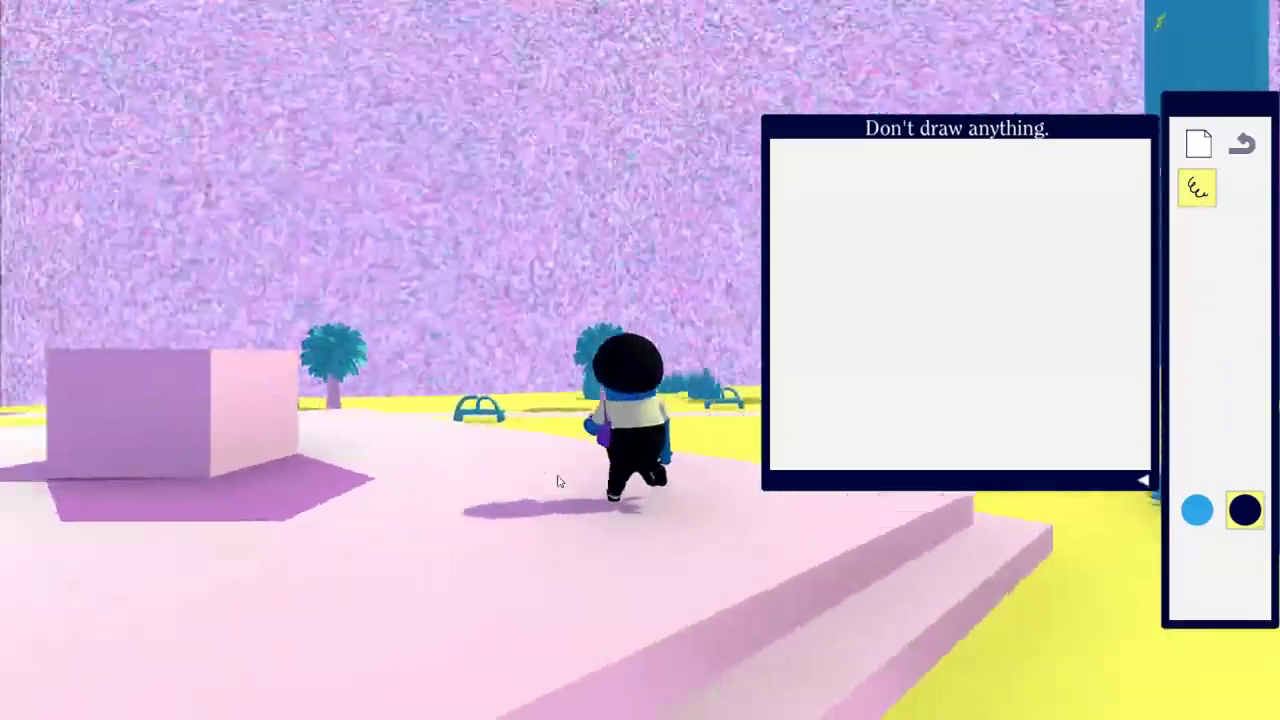
key("a")
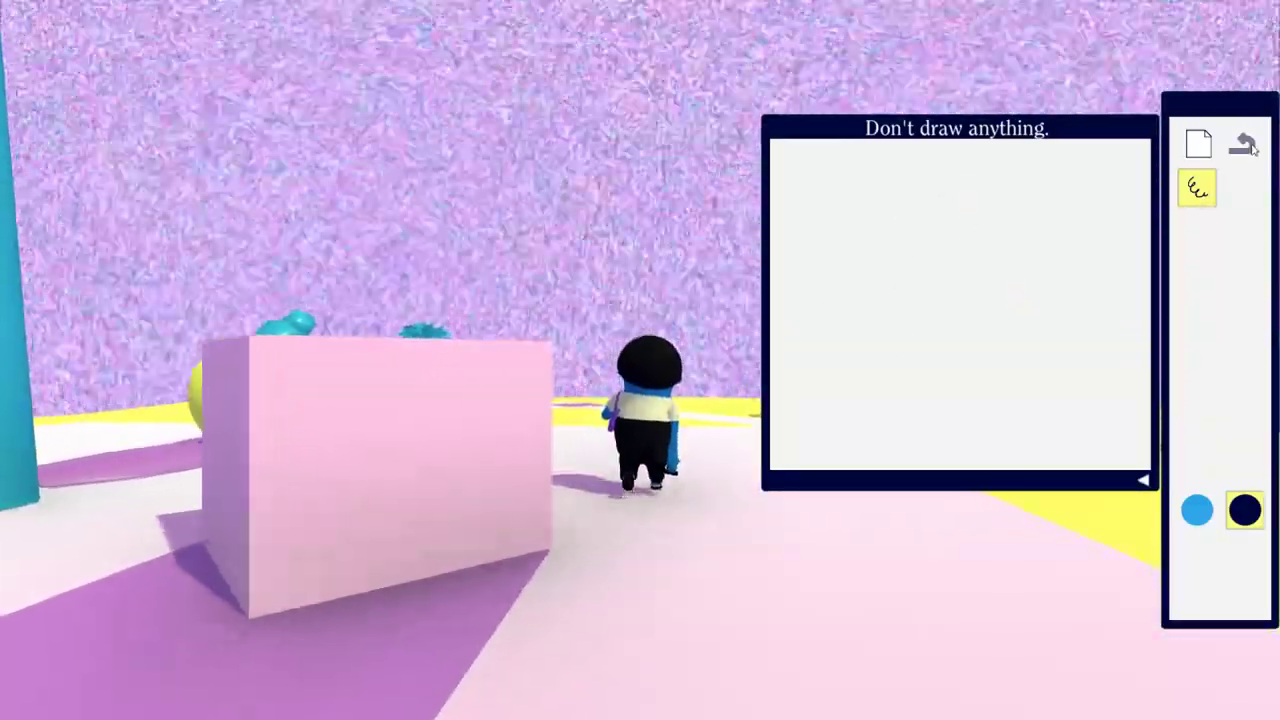
key("a")
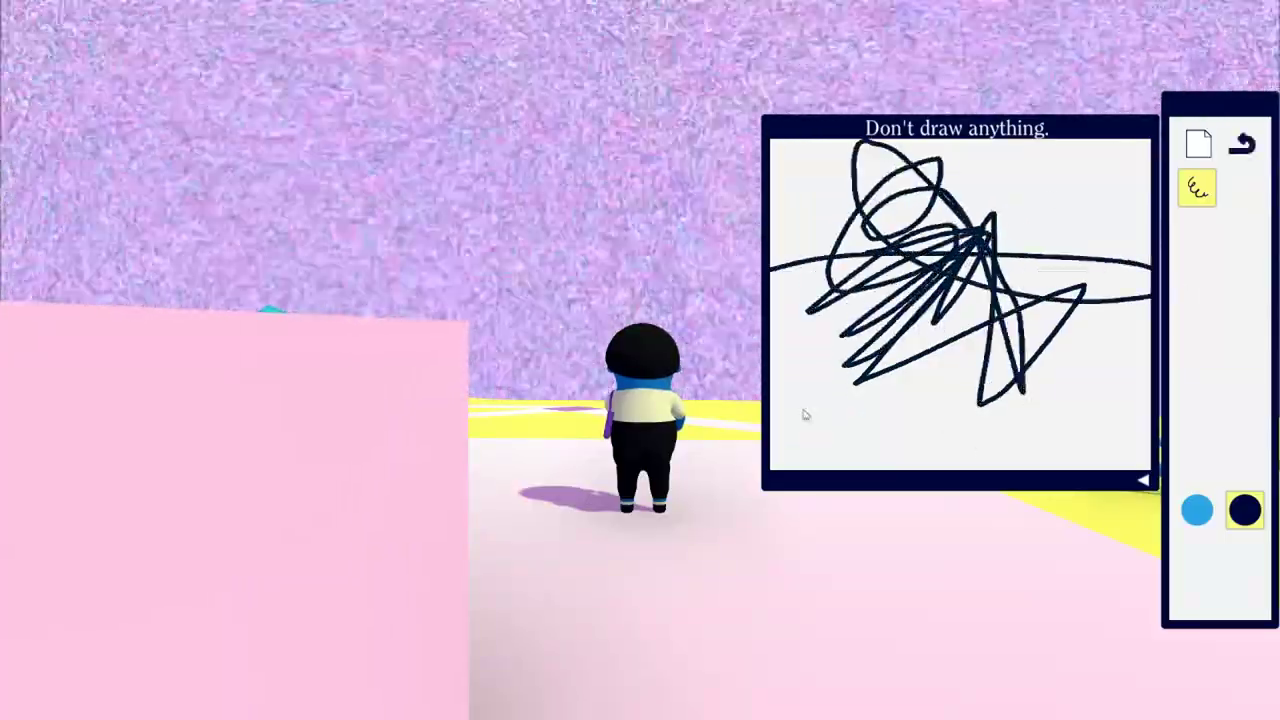
left_click(1243, 145)
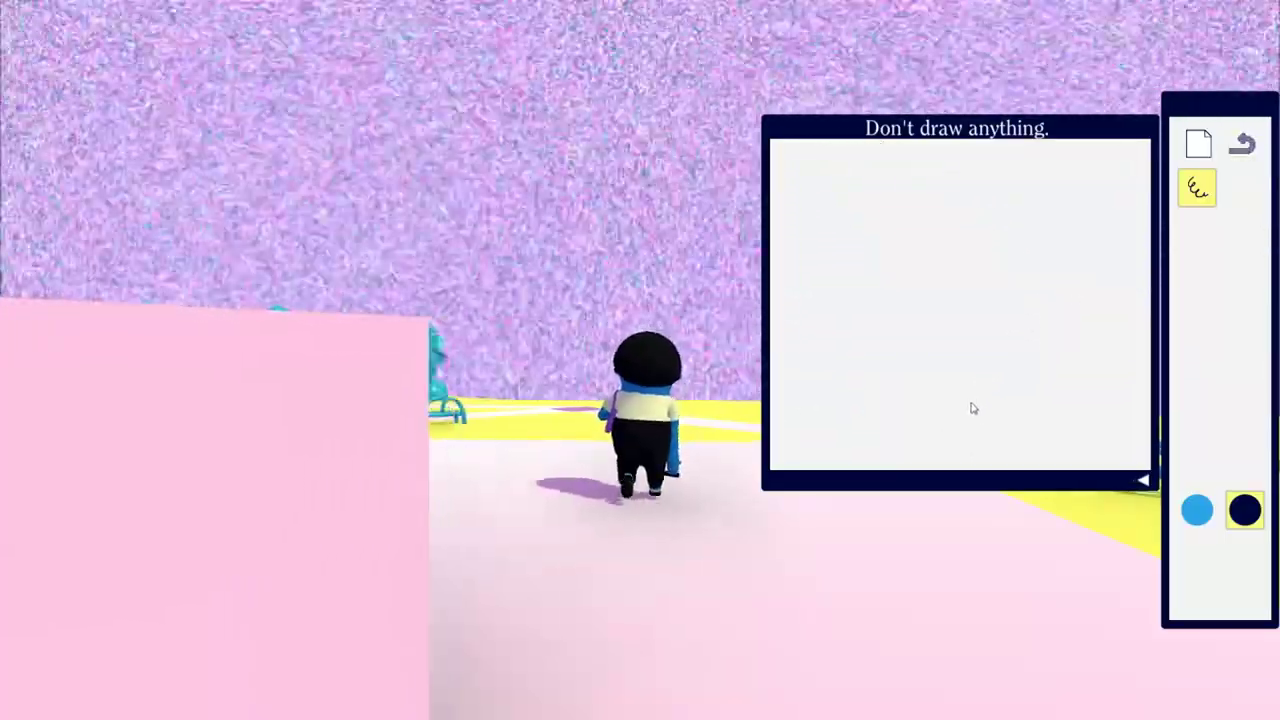
key("w")
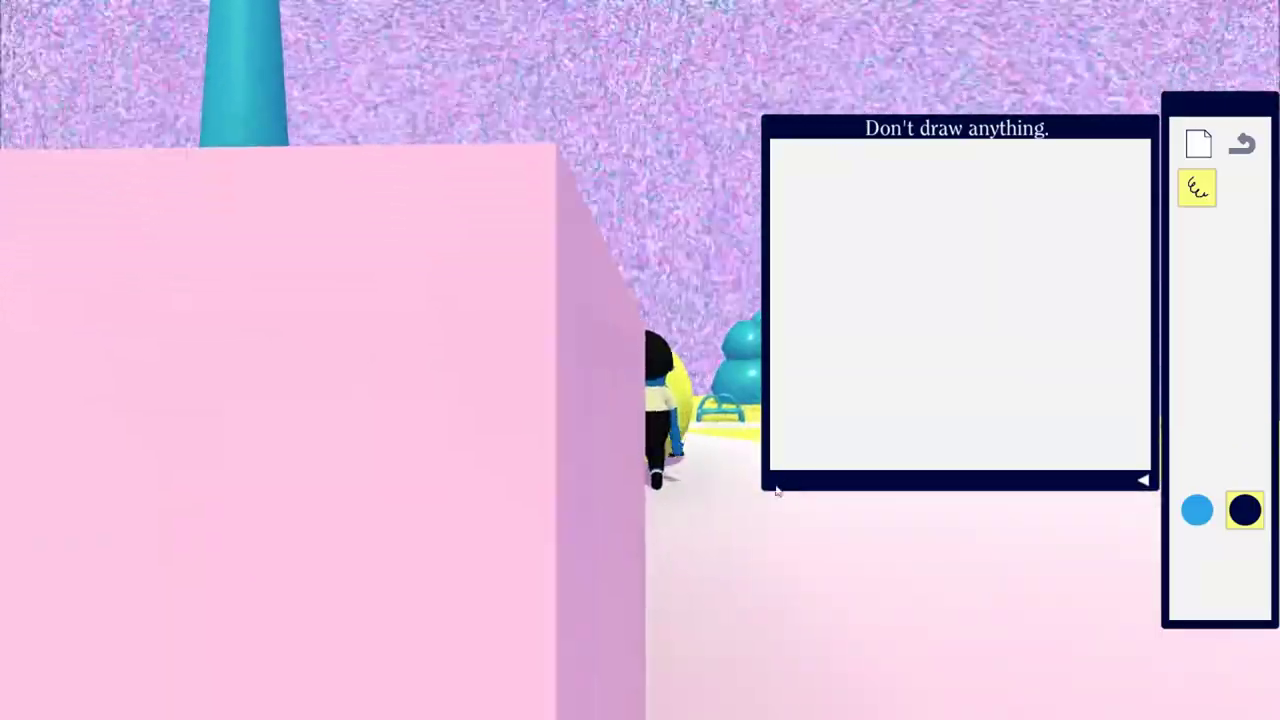
key("w")
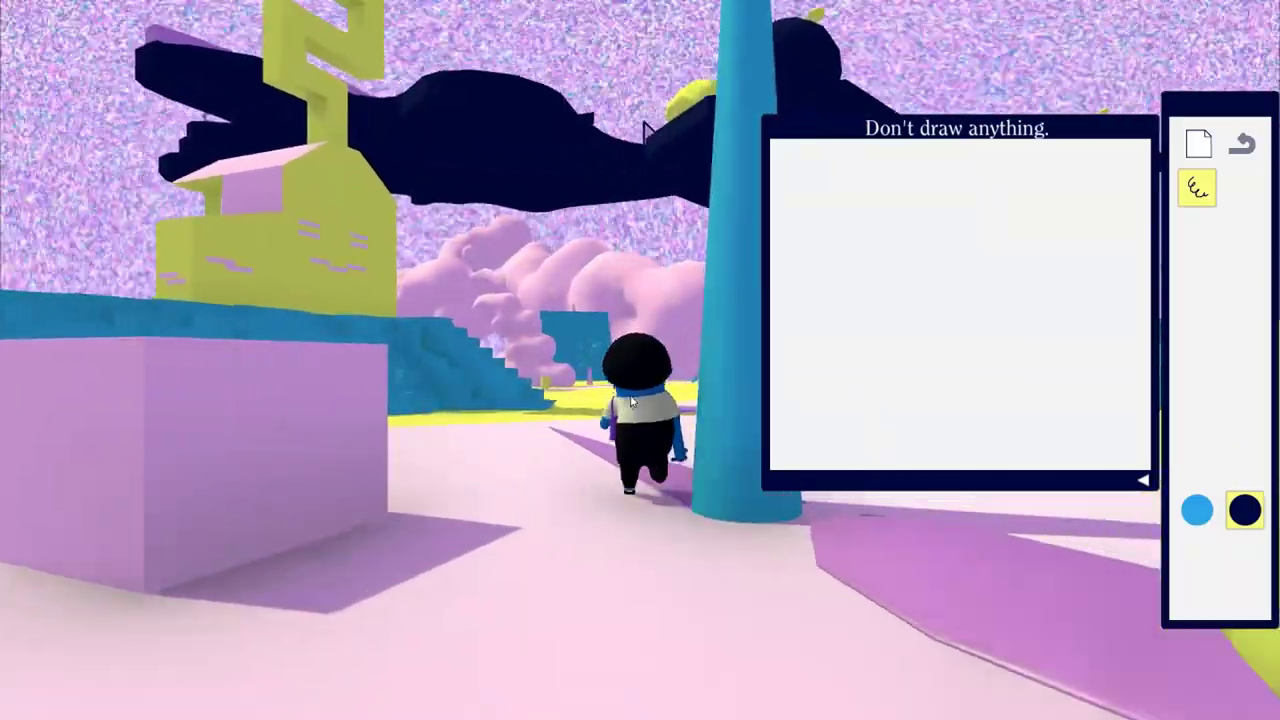
key("w")
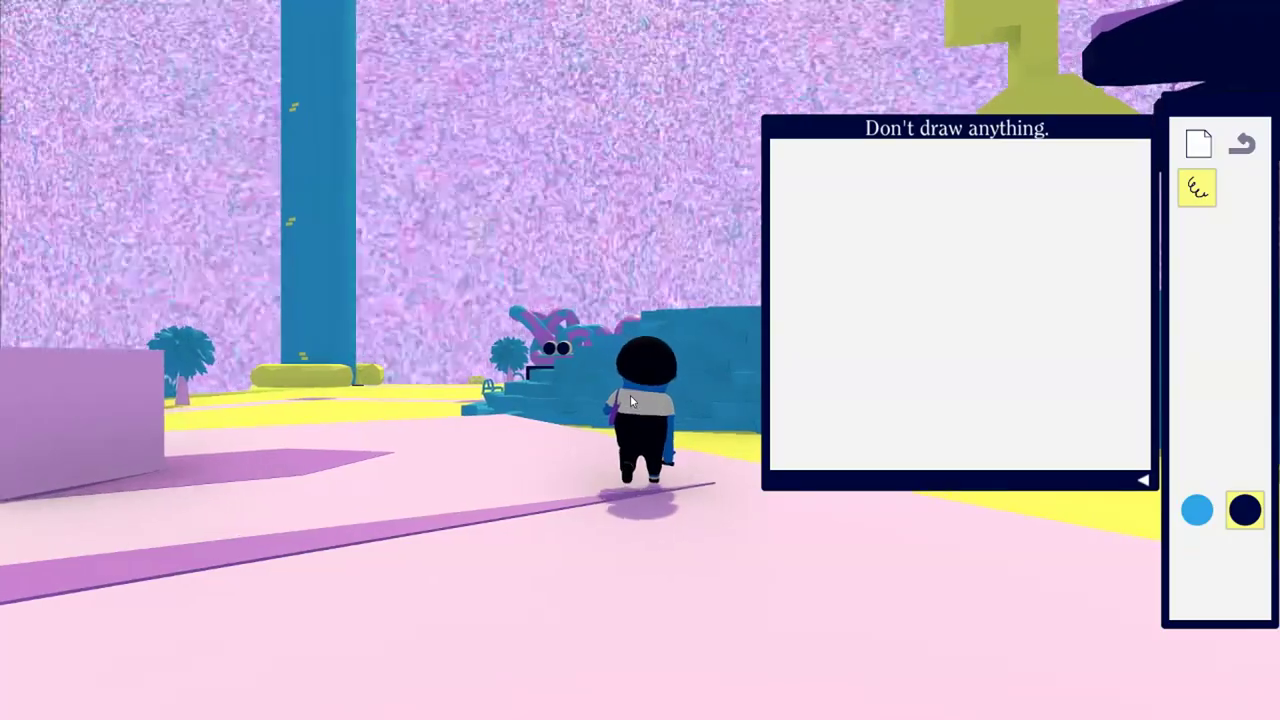
key("w")
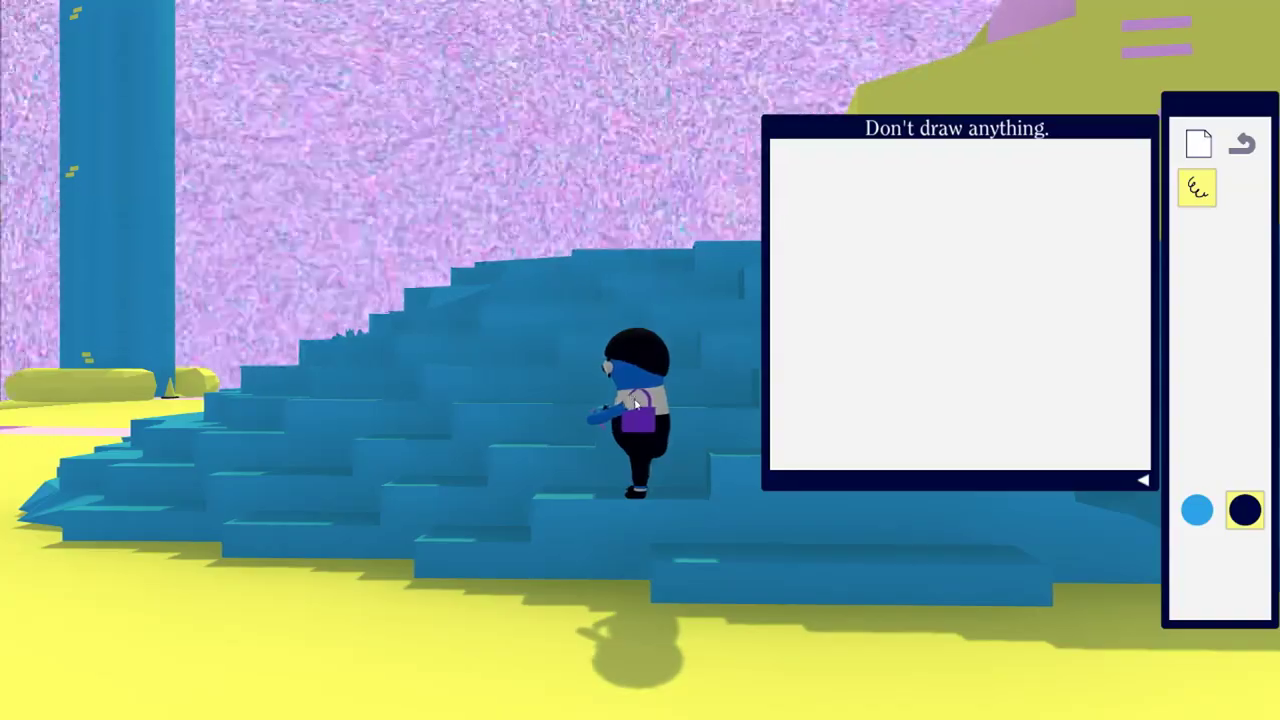
key("w")
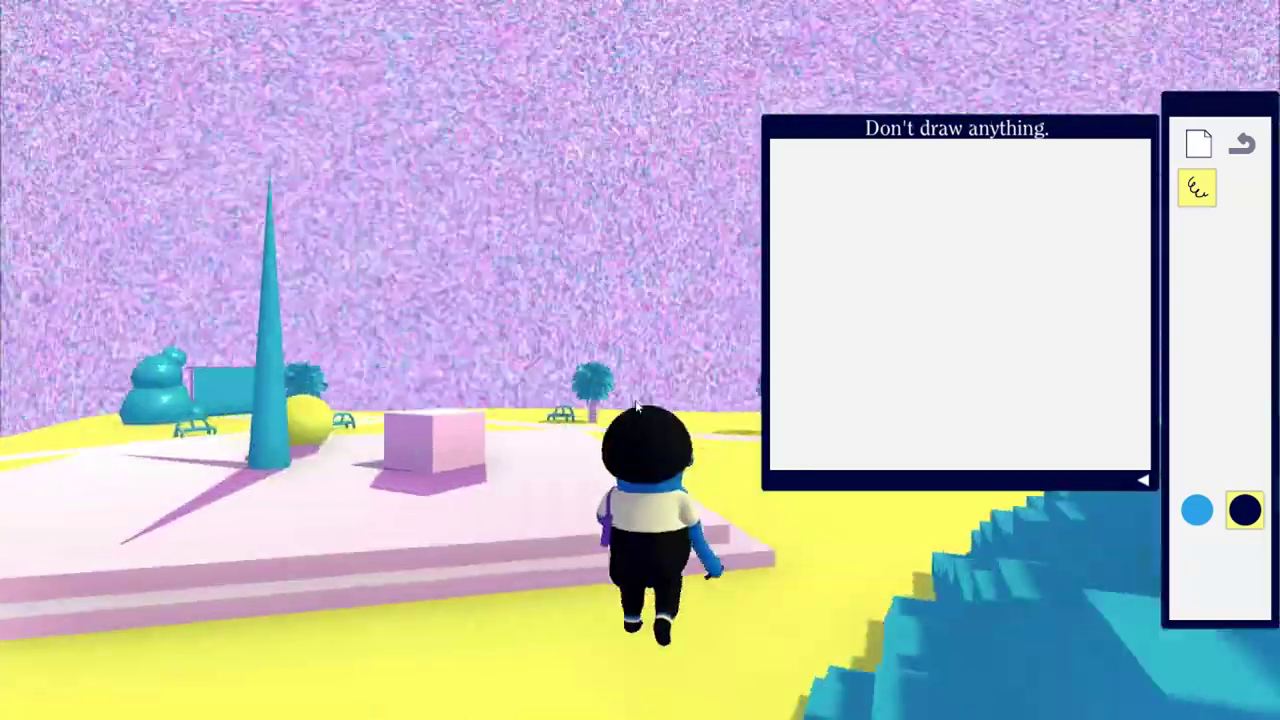
key("w")
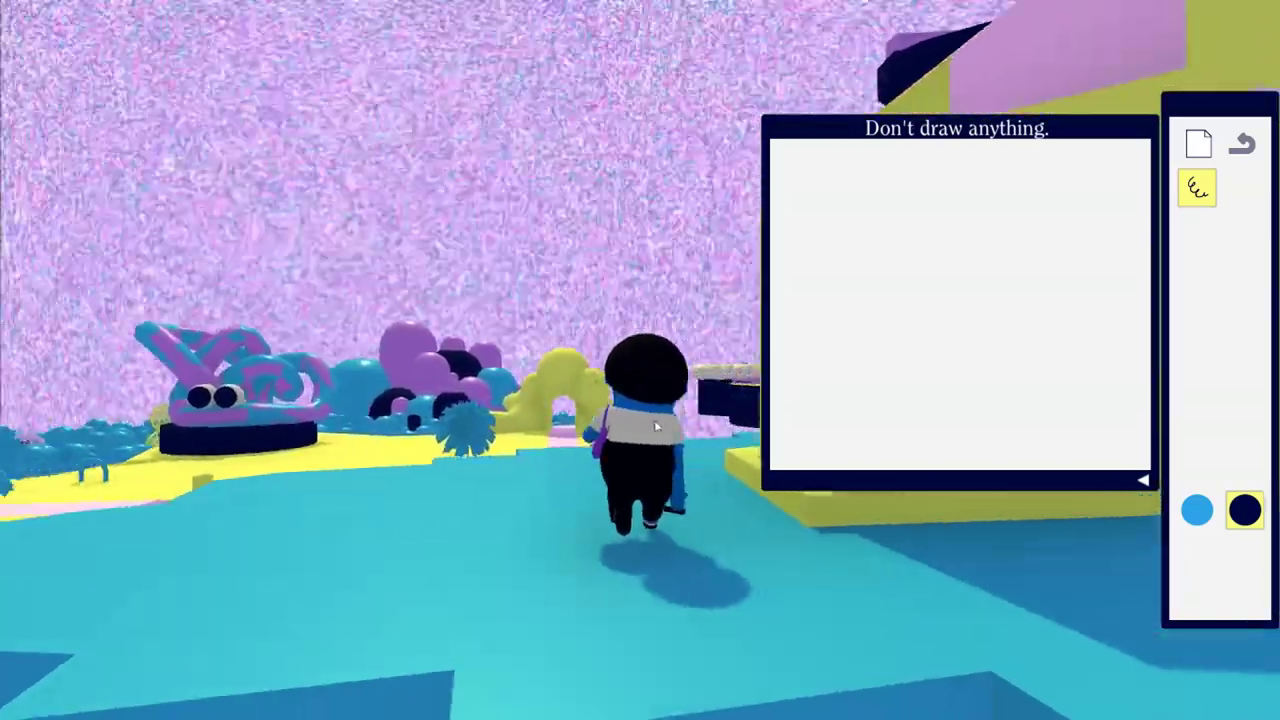
key("w")
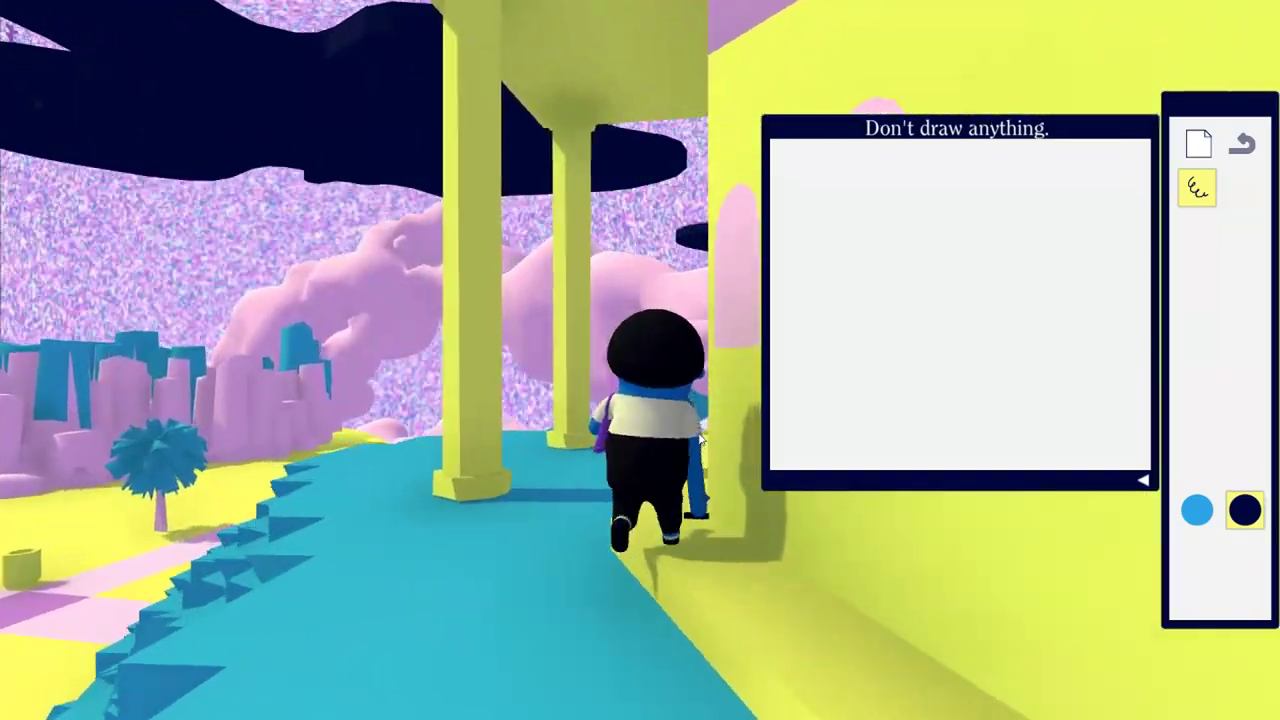
key("w")
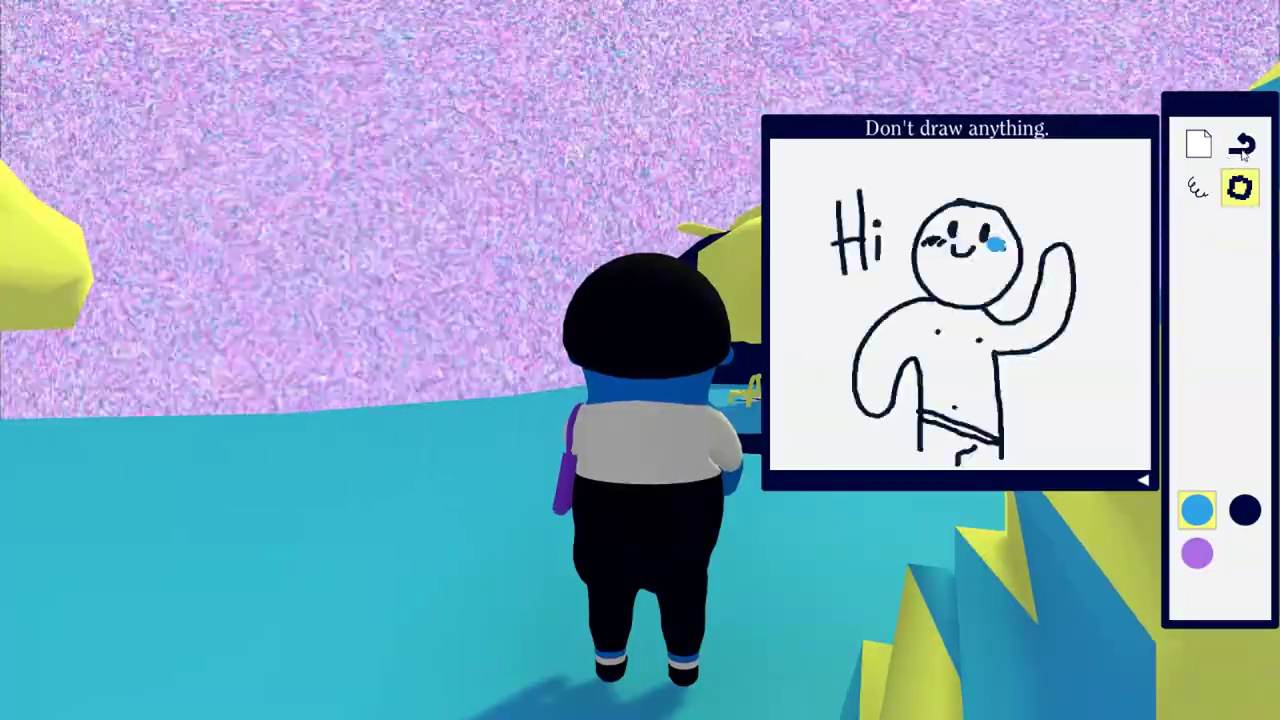
Step: Circle the dark boulder and drop off the platform edge to submit the 'Hi' drawing
key("w")
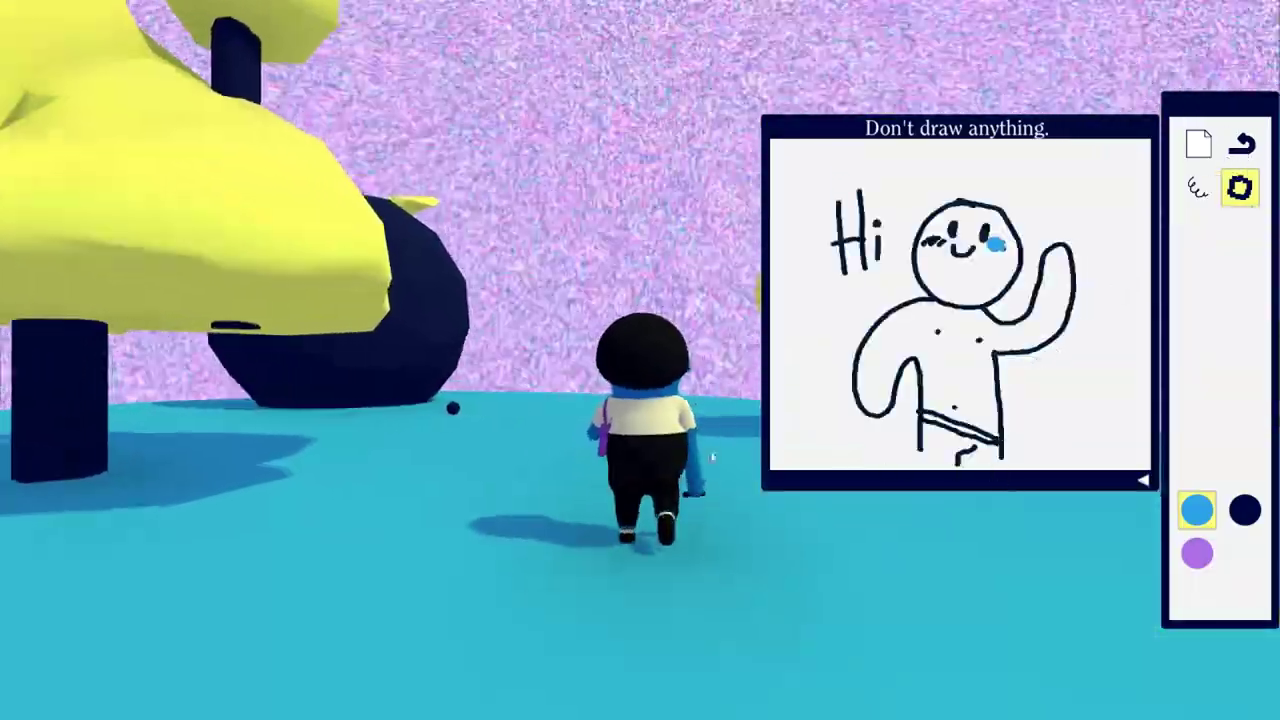
key("w")
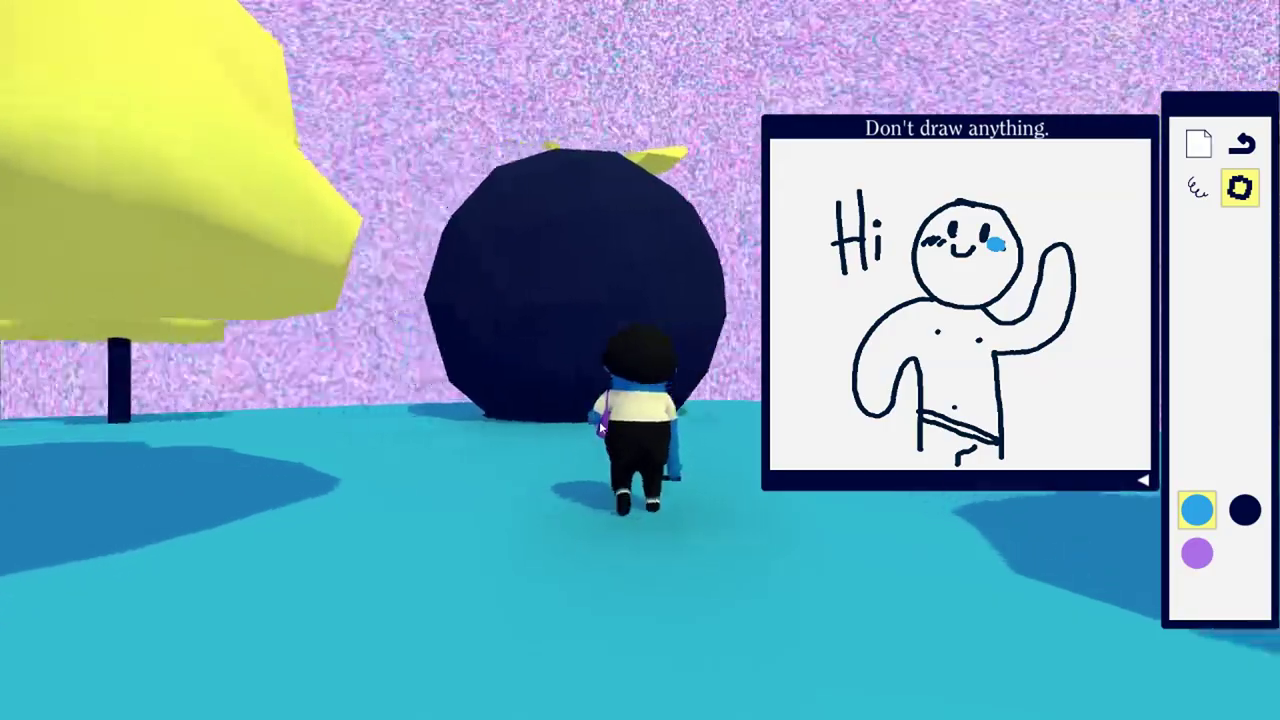
key("a")
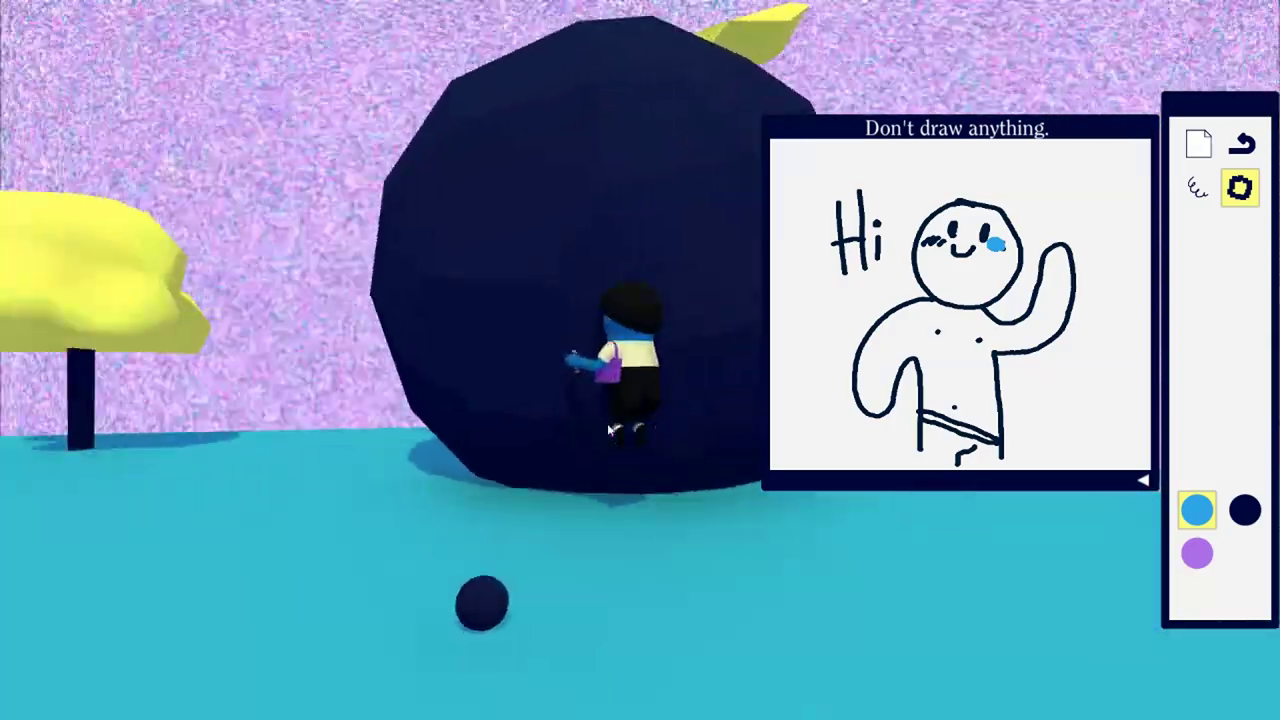
key("a")
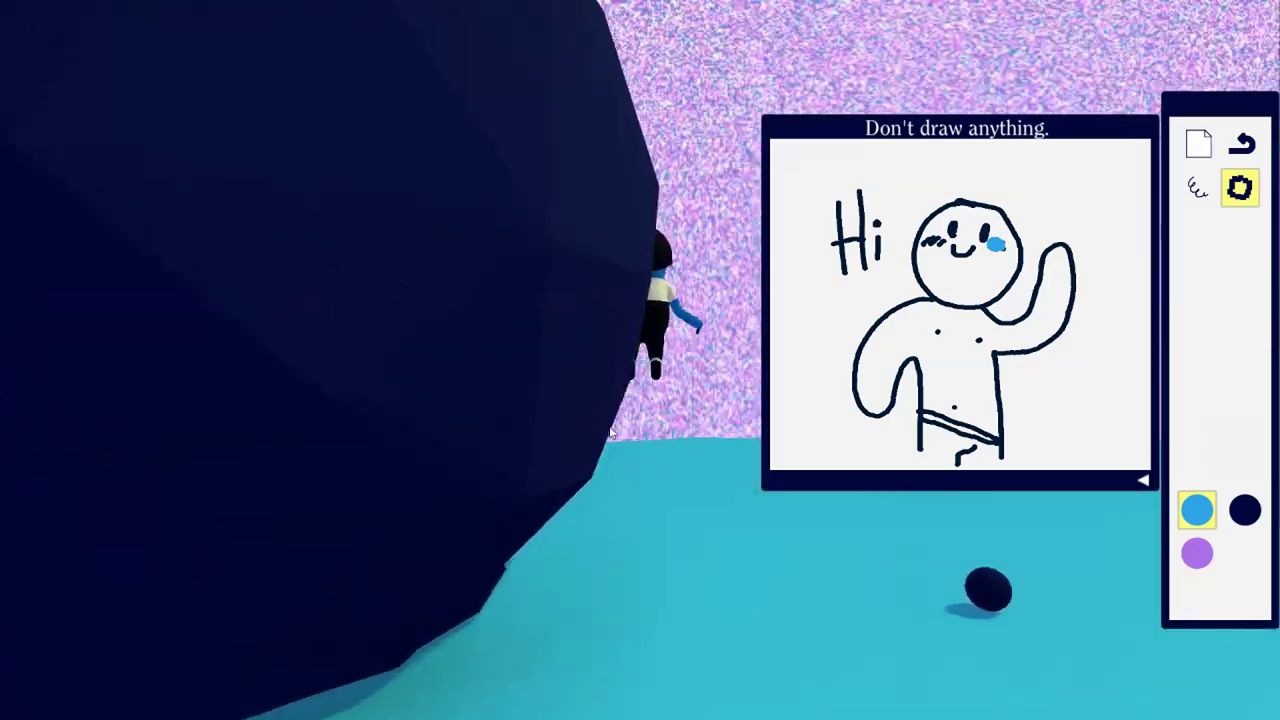
key("a")
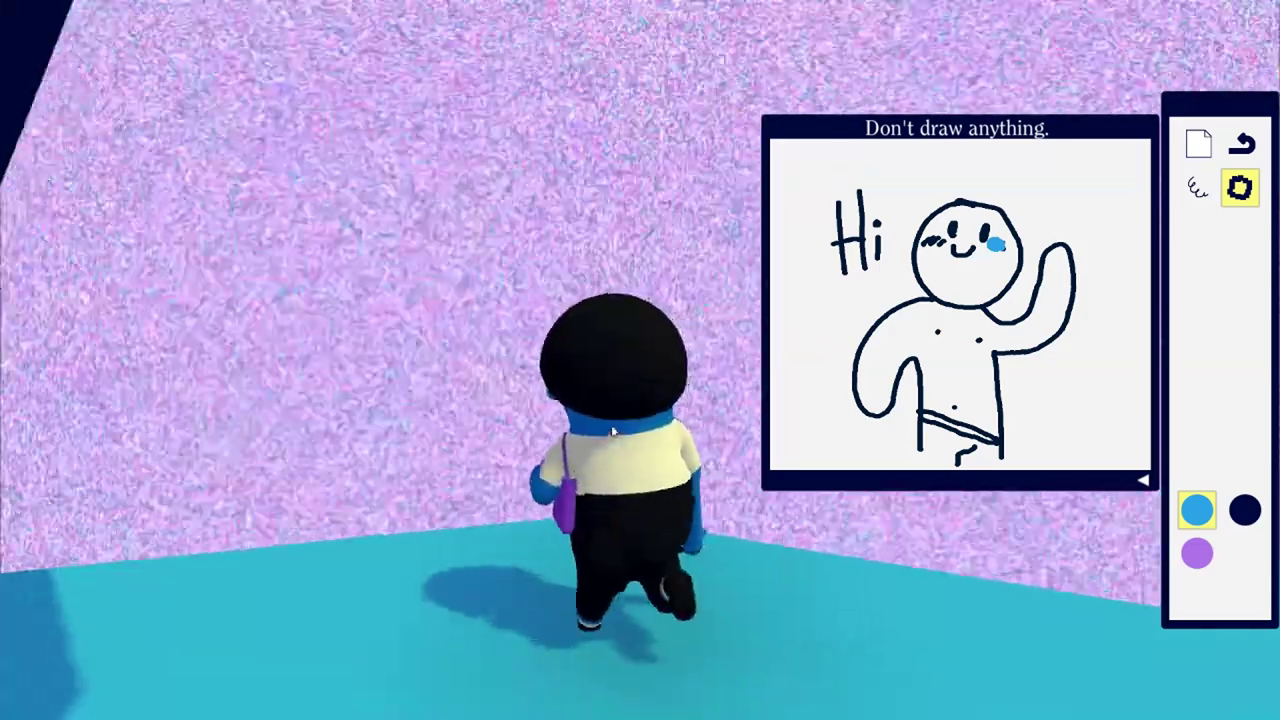
key("a")
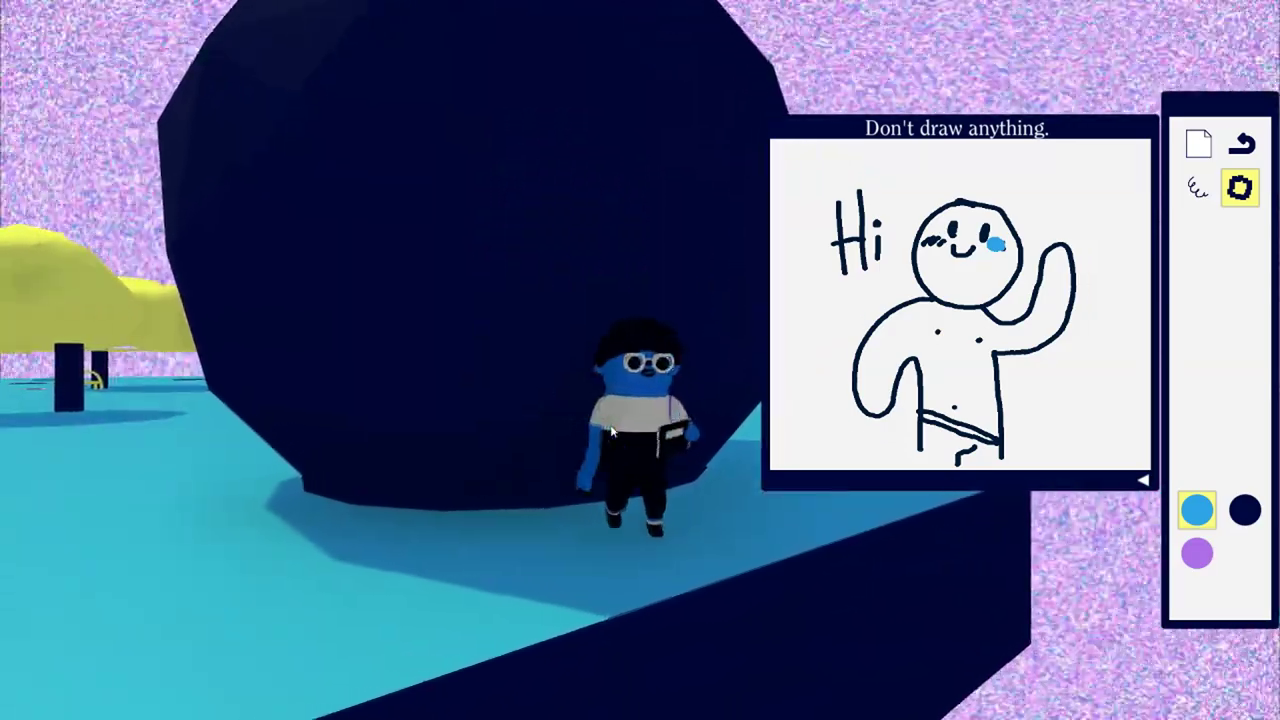
key("s")
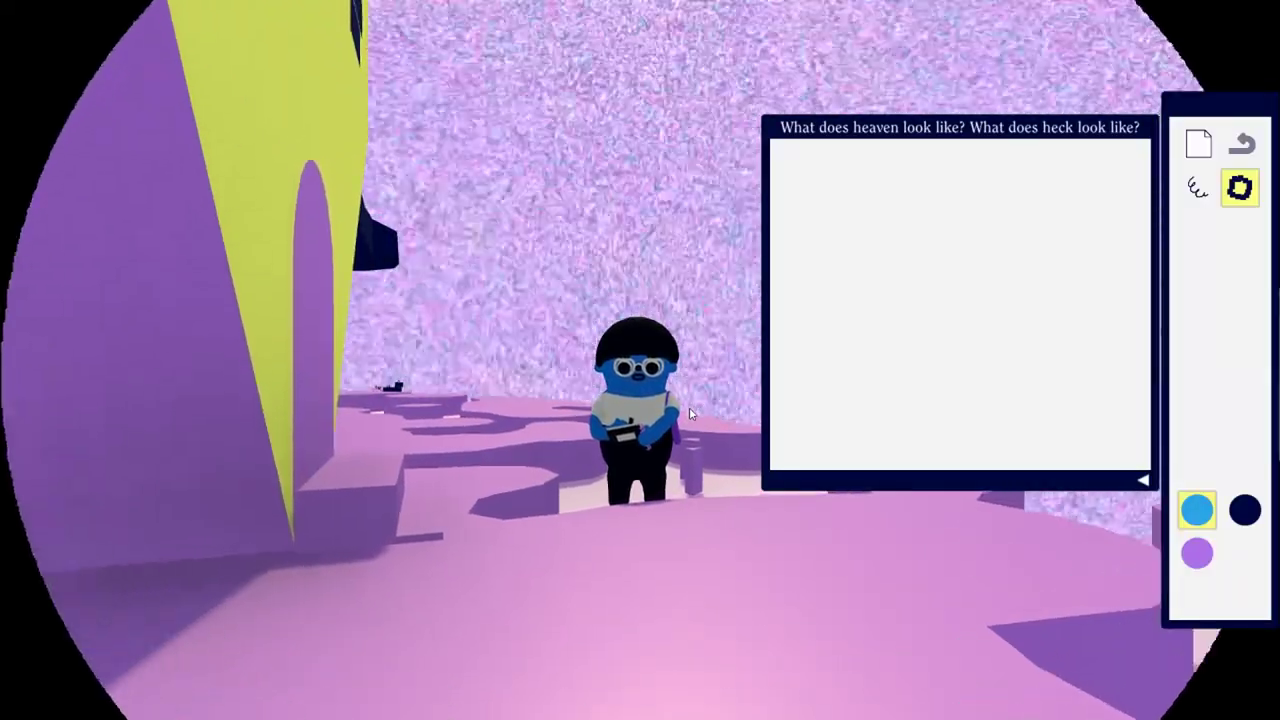
Step: Walk across the pink terrain and pick up the yellow colour swatch
key("a")
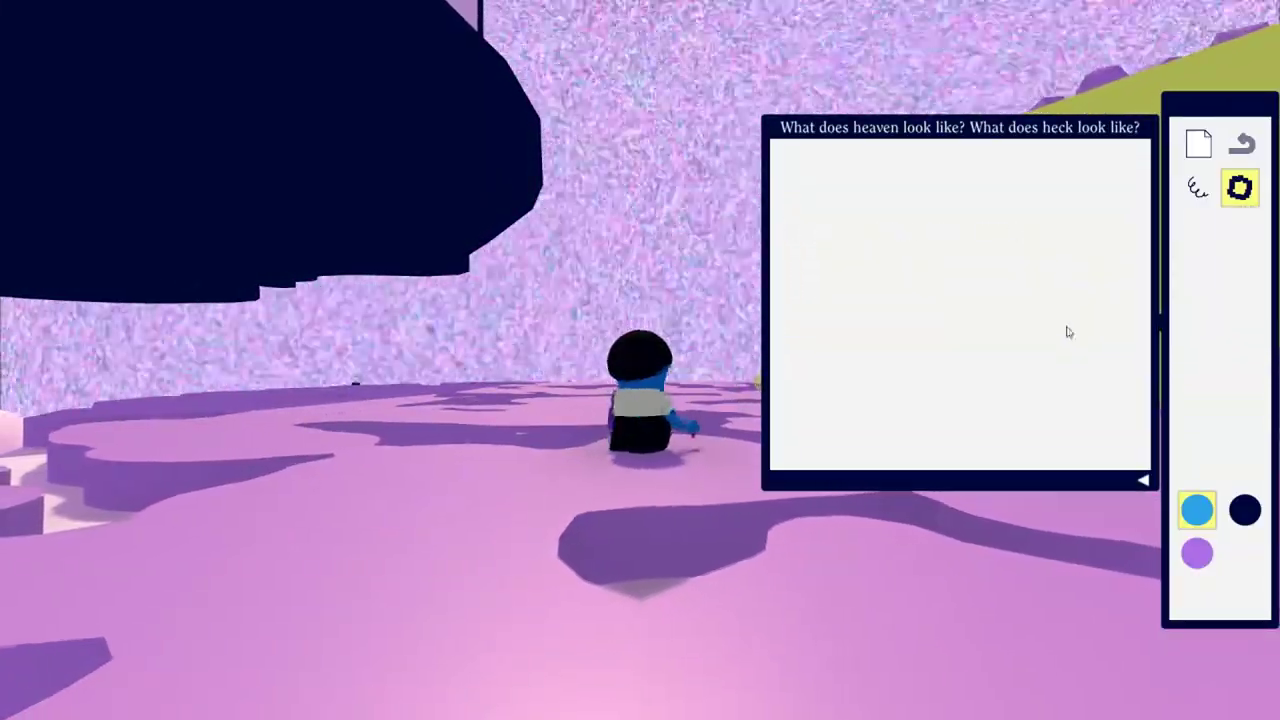
left_click(1195, 563)
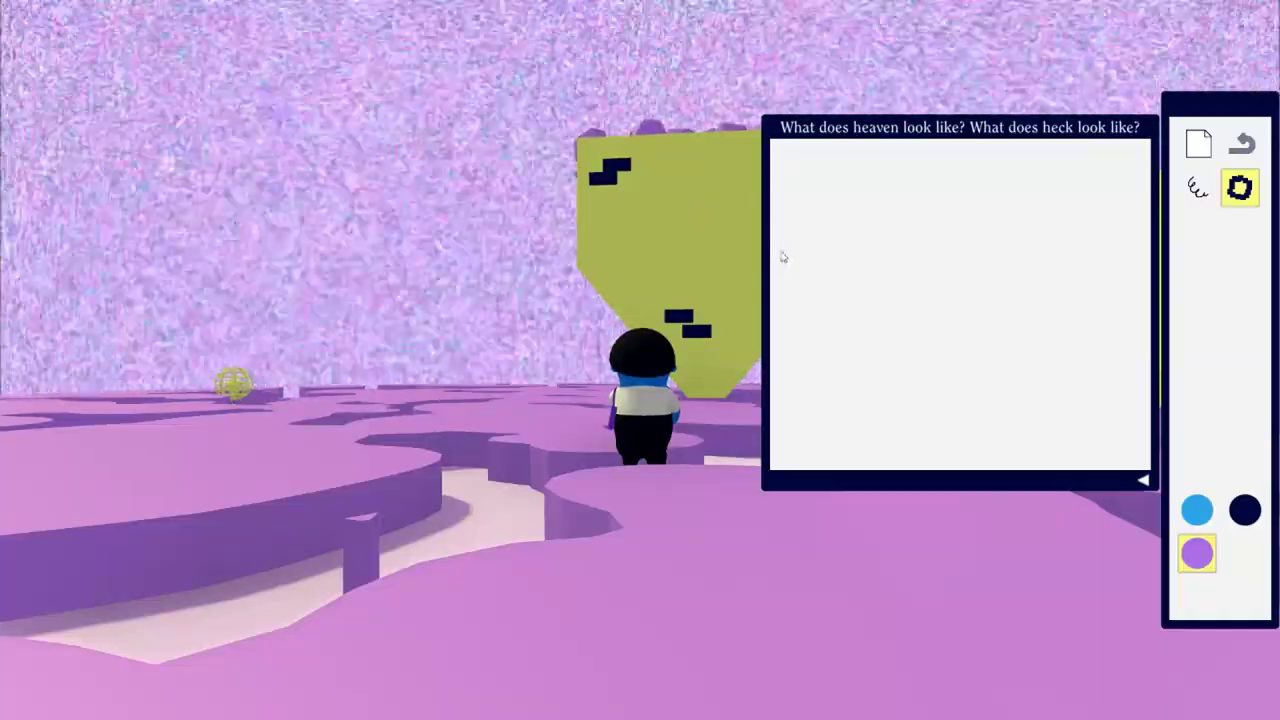
key("Left")
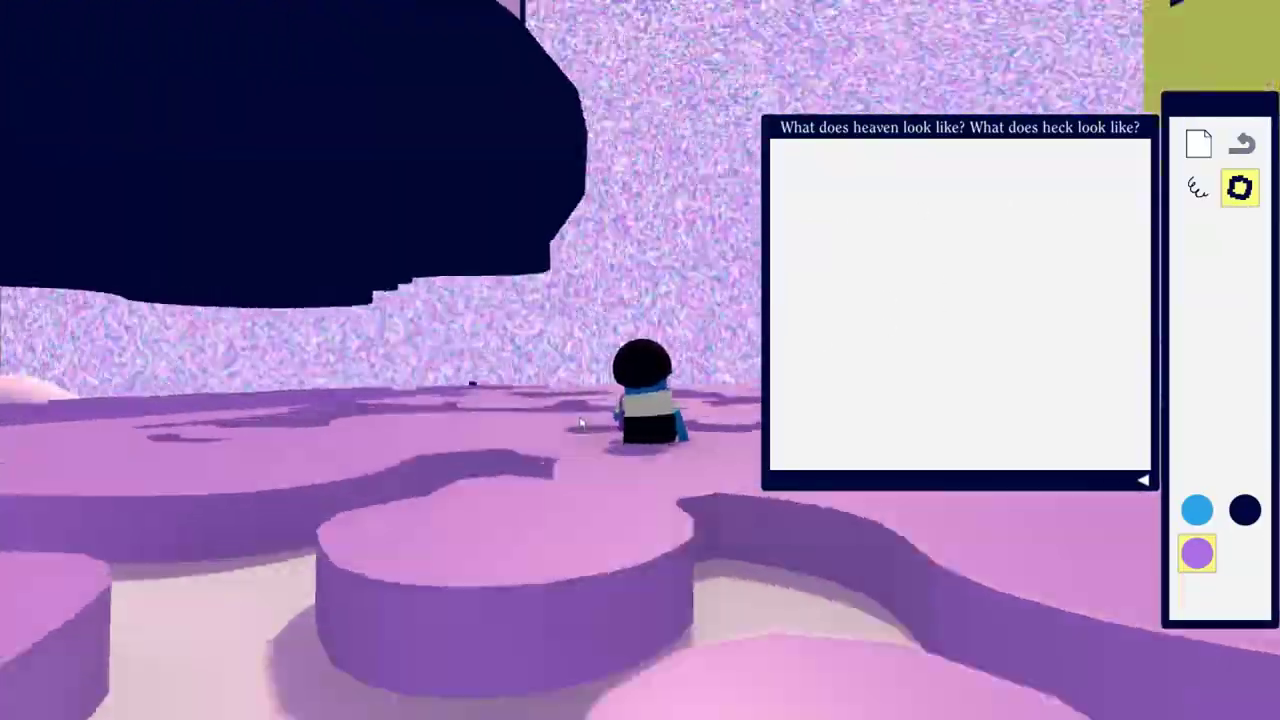
key("Up")
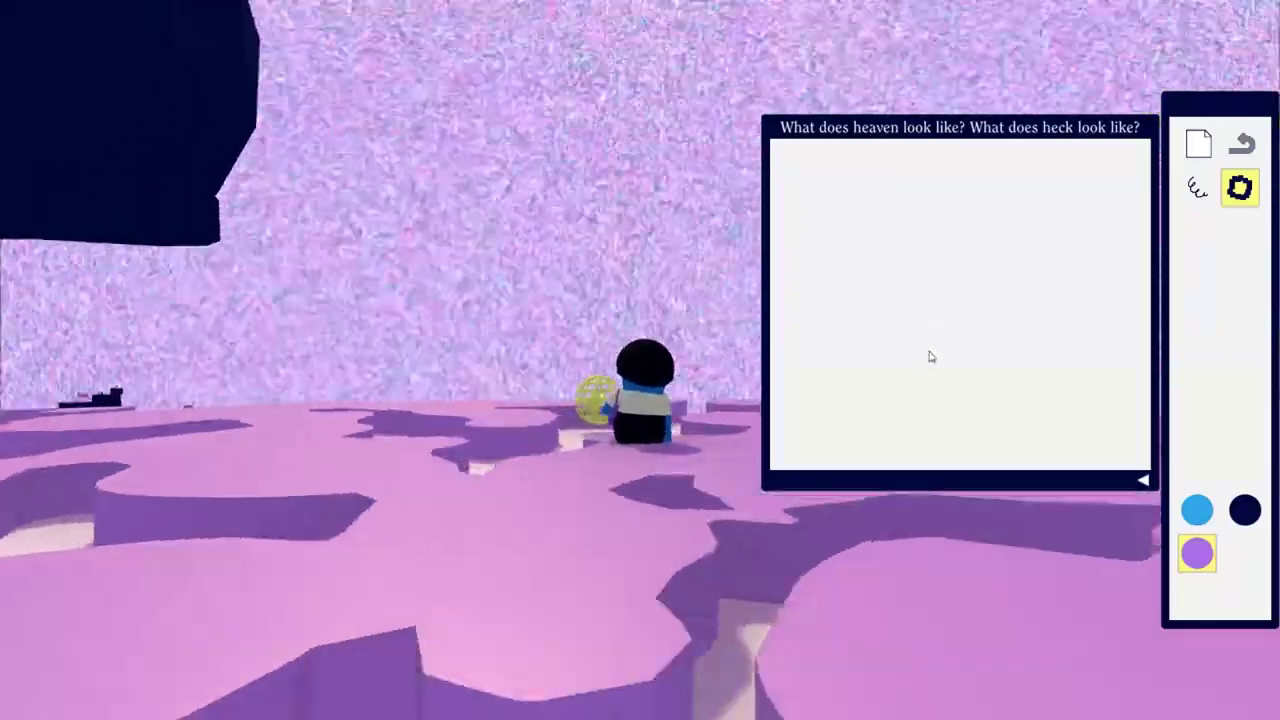
key("Down")
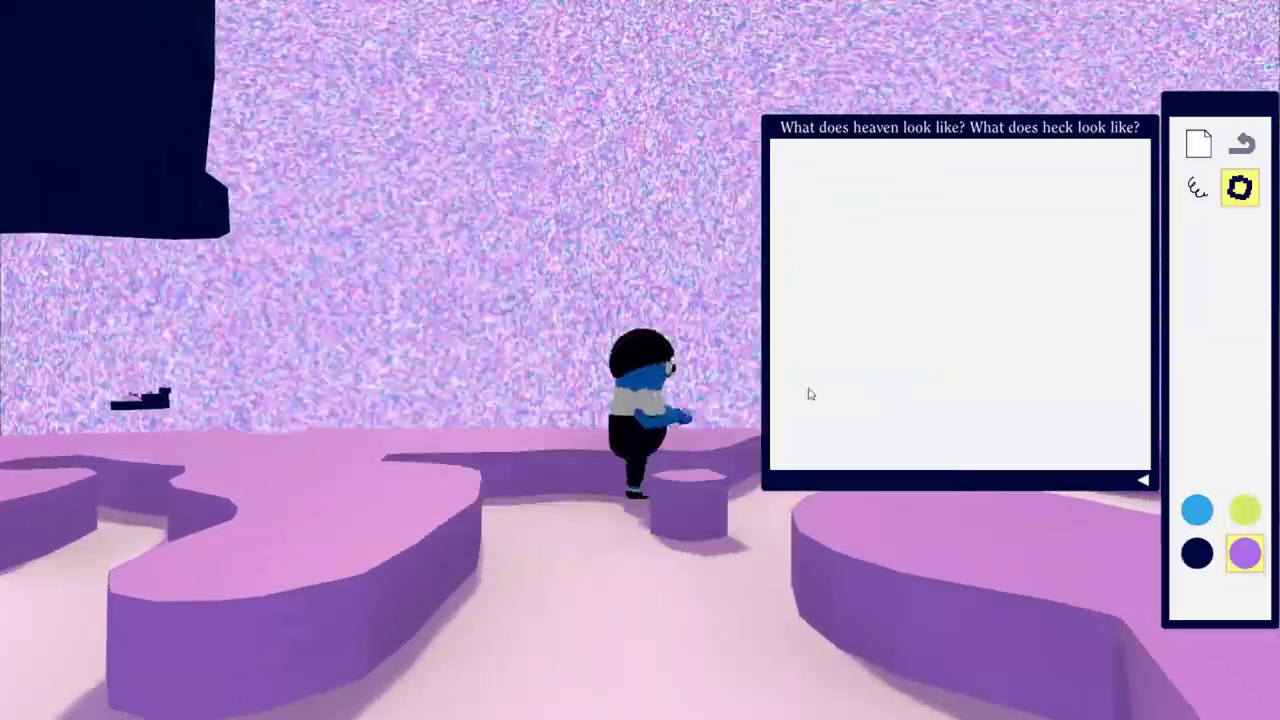
key("Up")
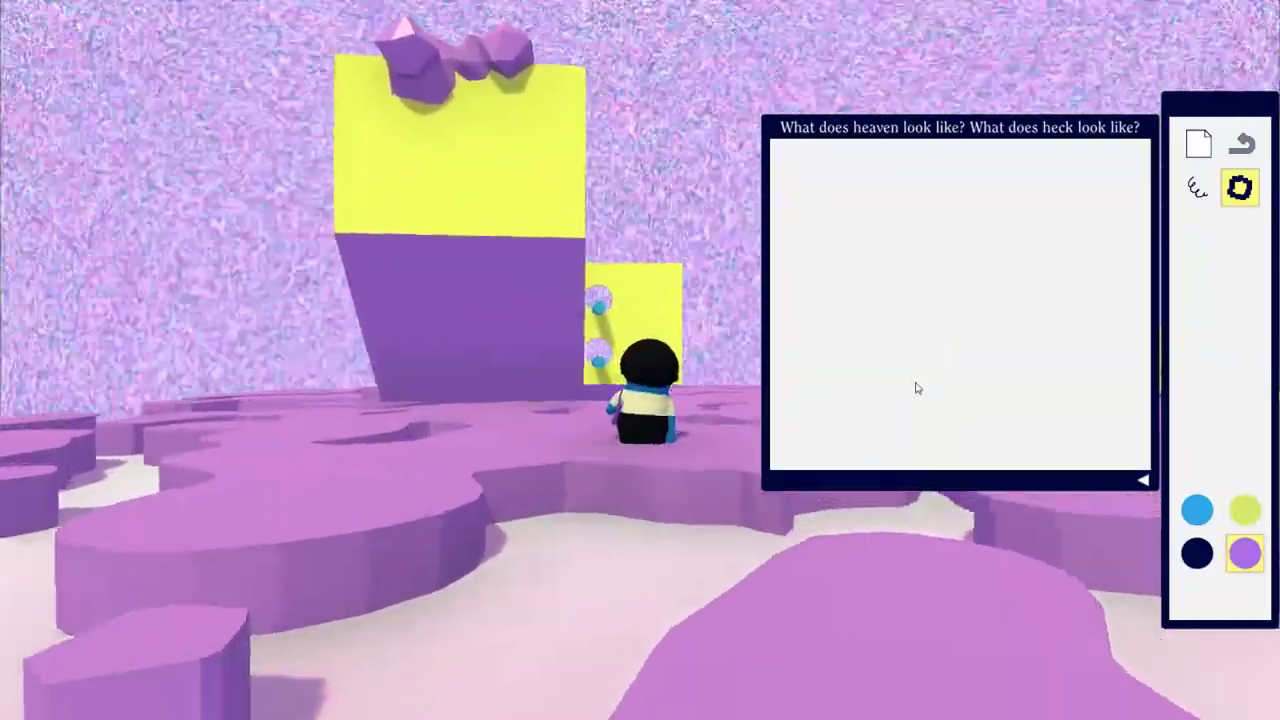
Step: Climb the pegged yellow wall up onto its ledge
key("w")
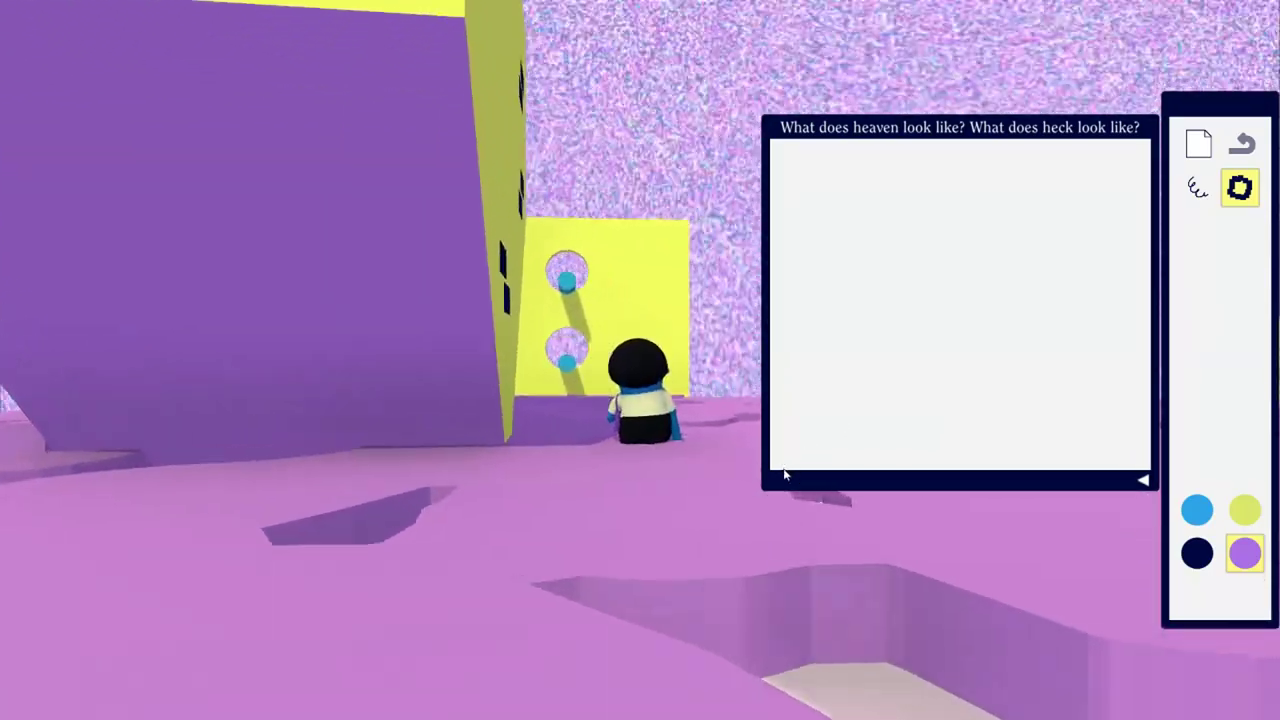
key("w")
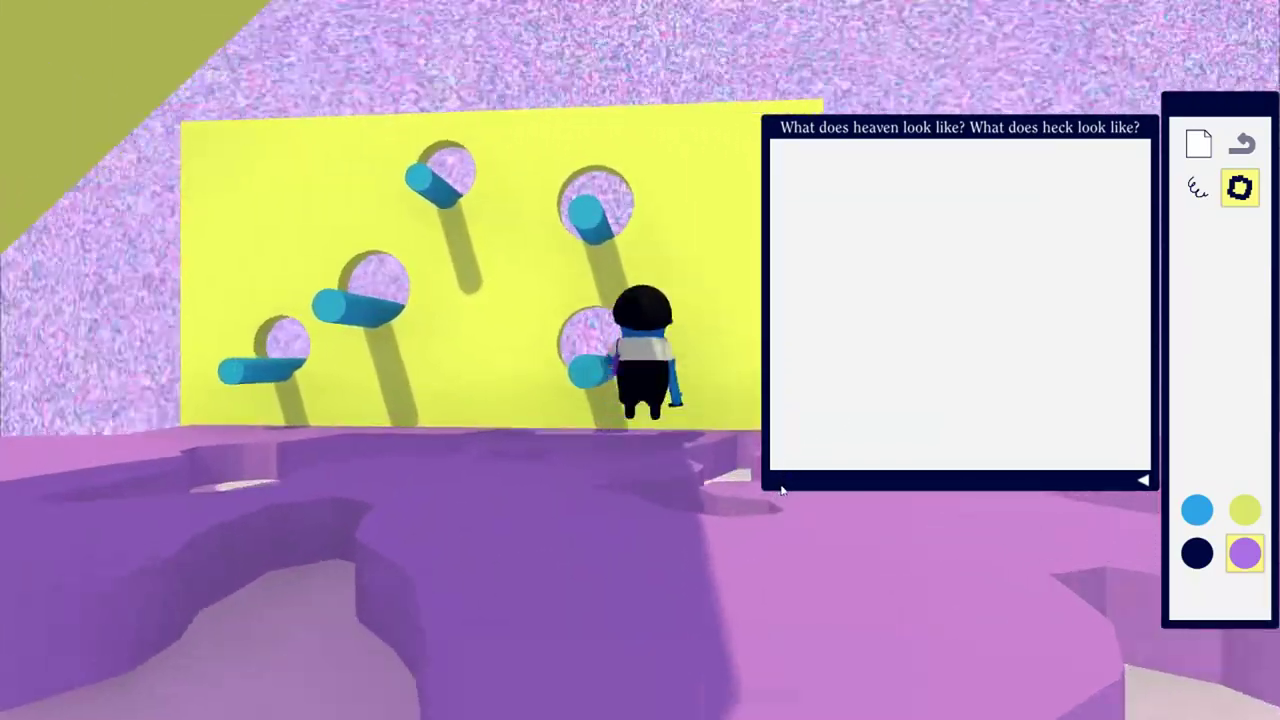
key("w")
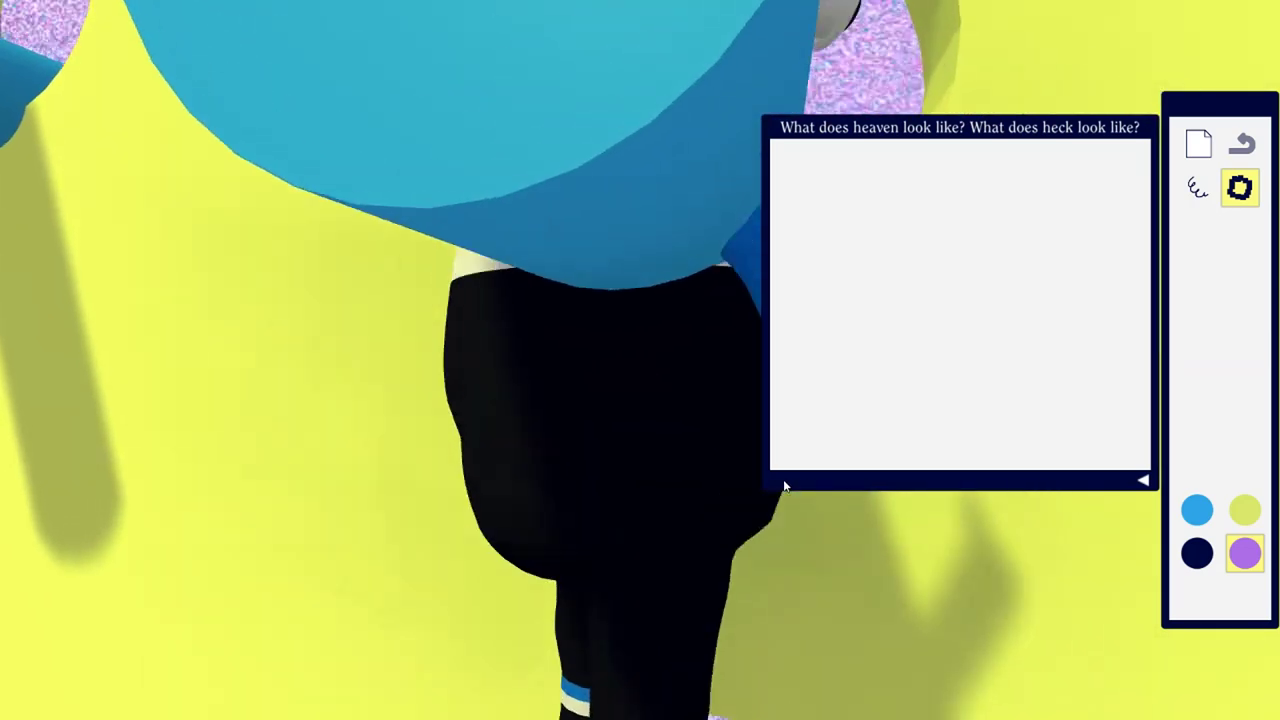
key("w")
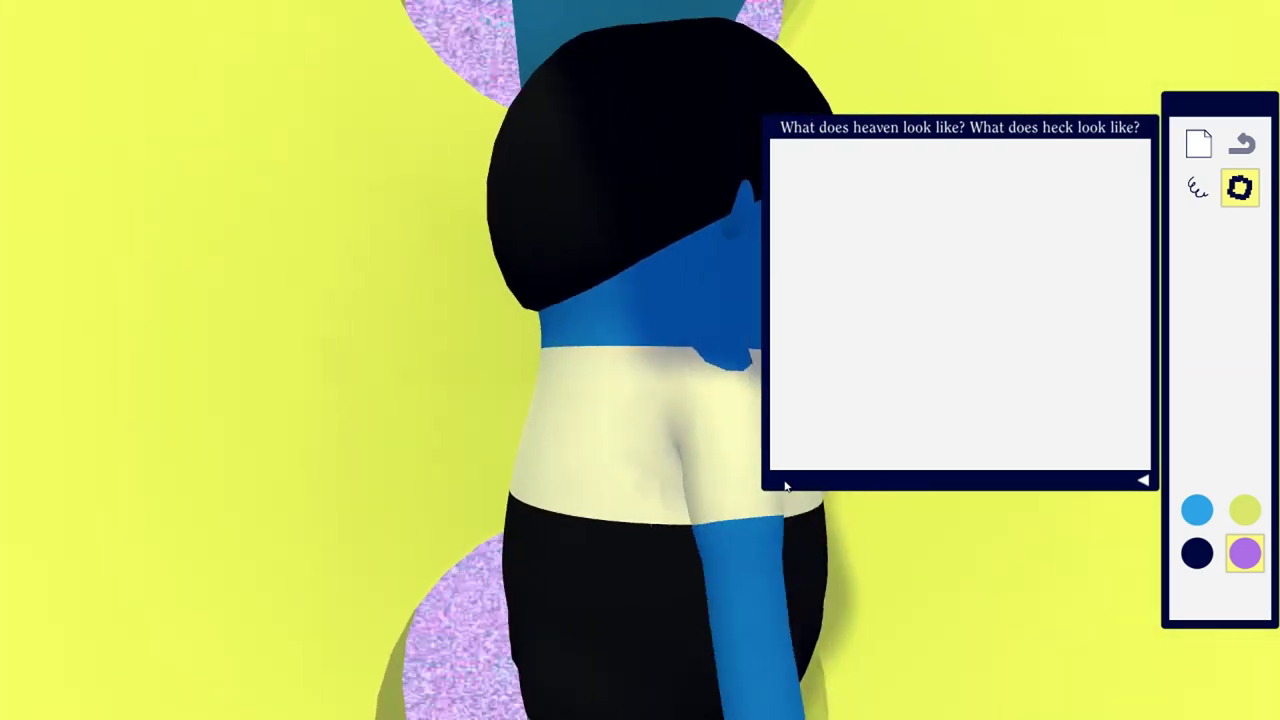
key("w")
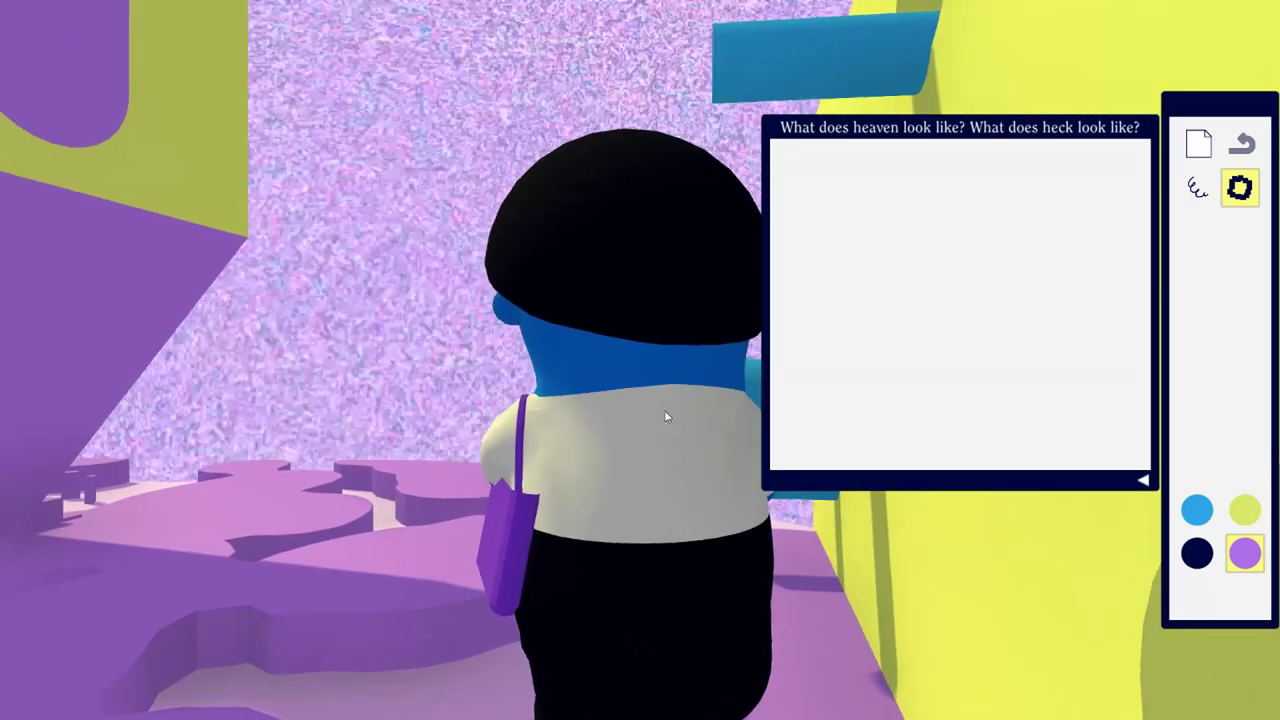
key("w")
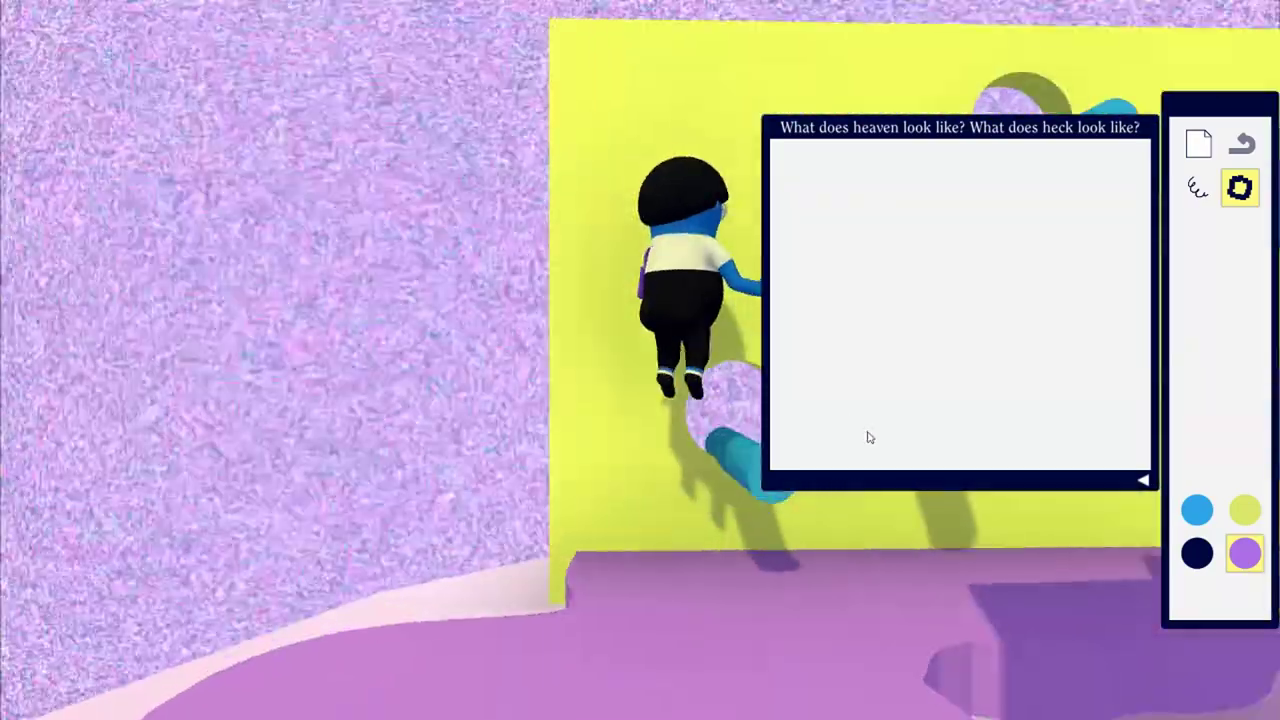
key("w")
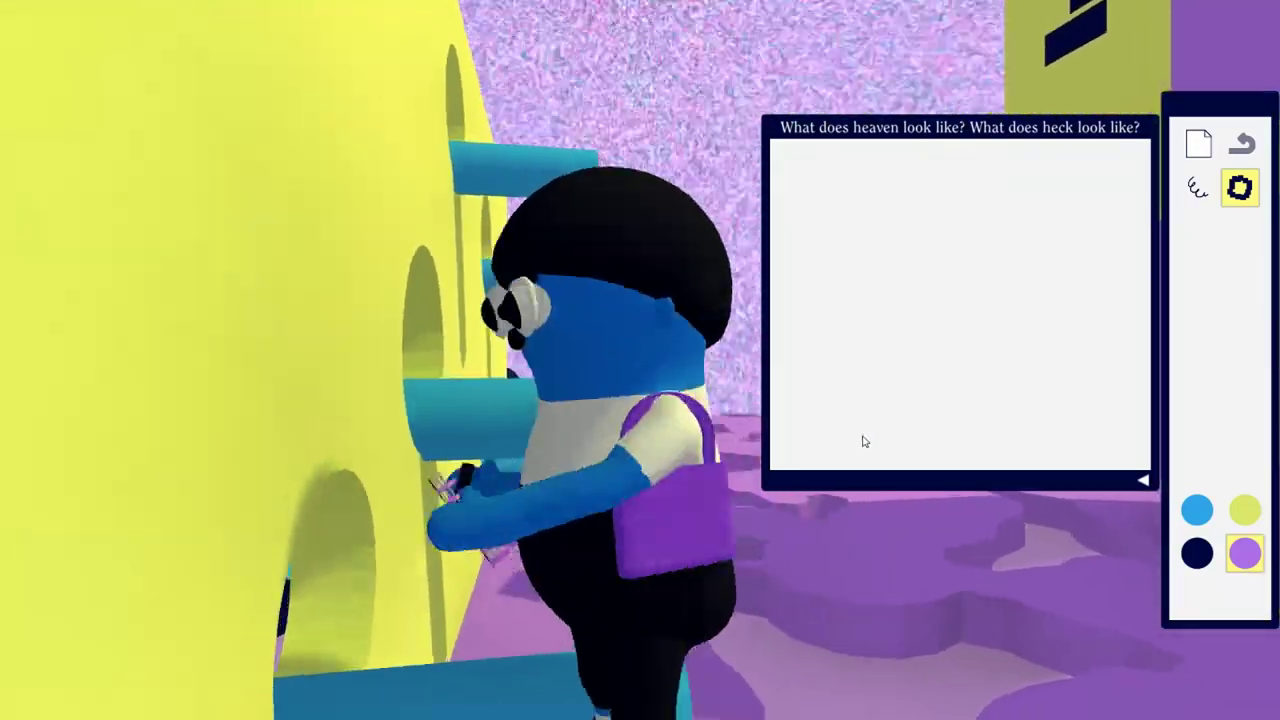
key("w")
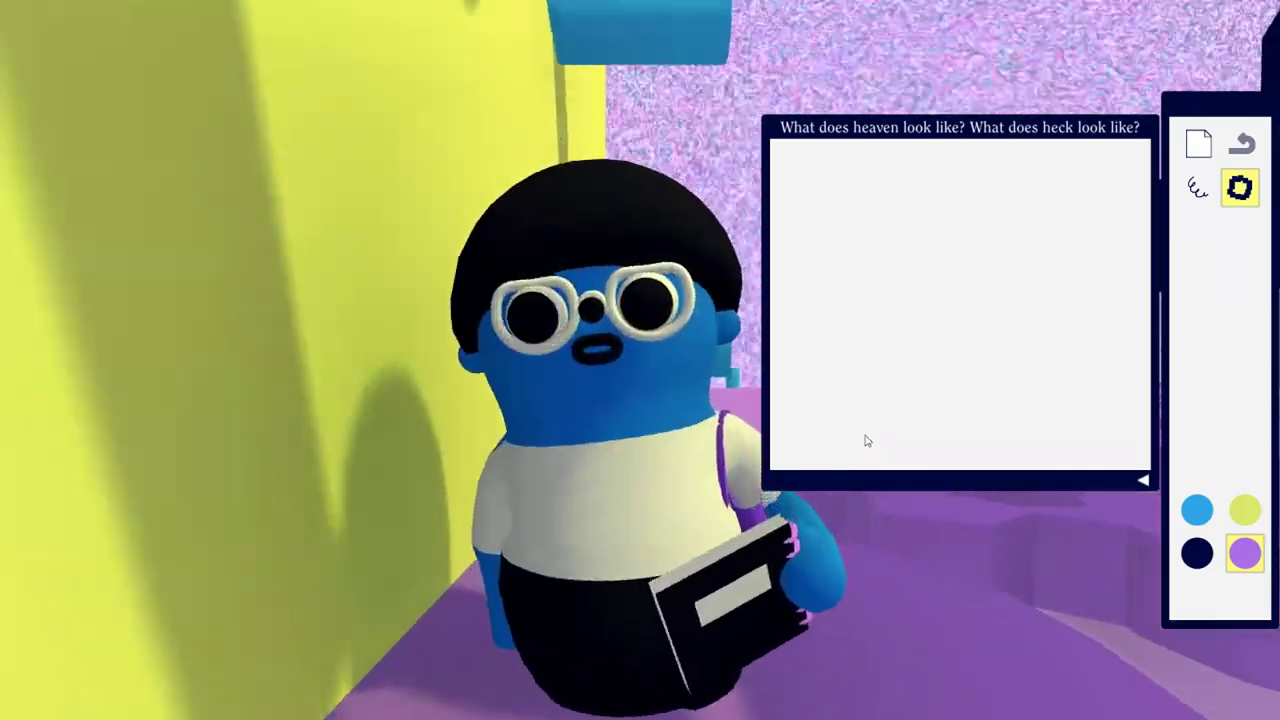
key("w")
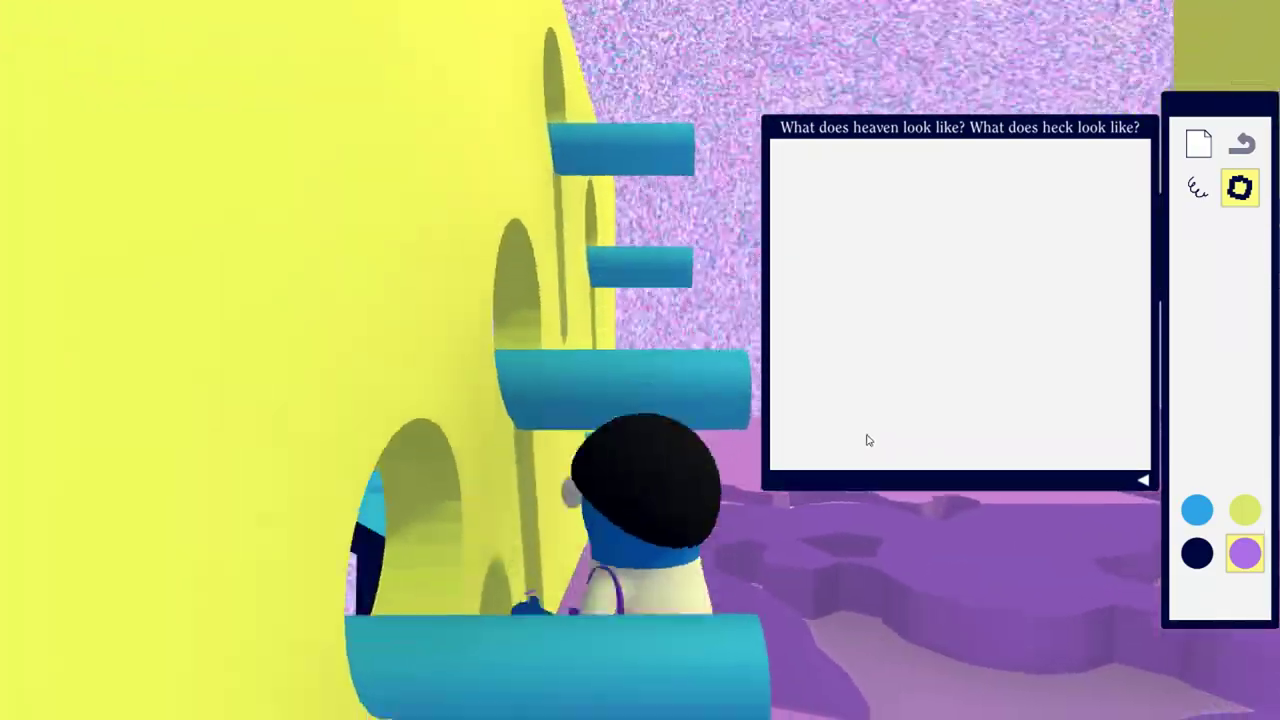
key("w")
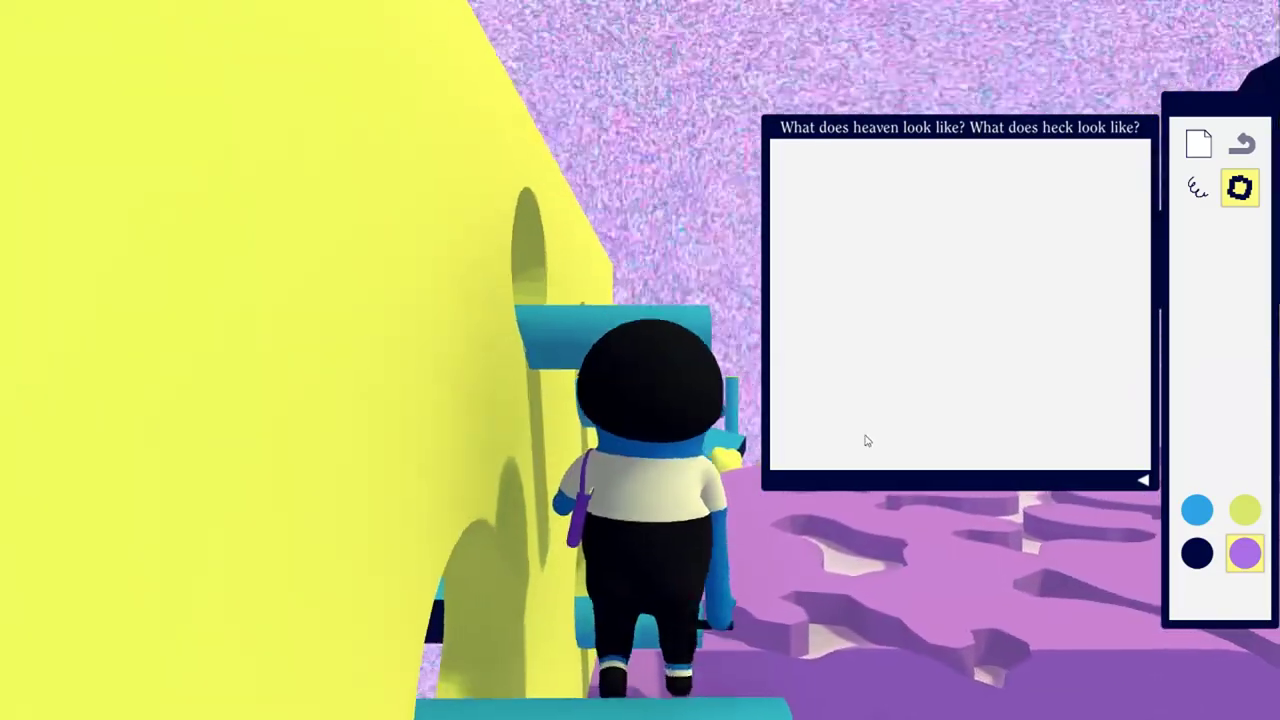
key("w")
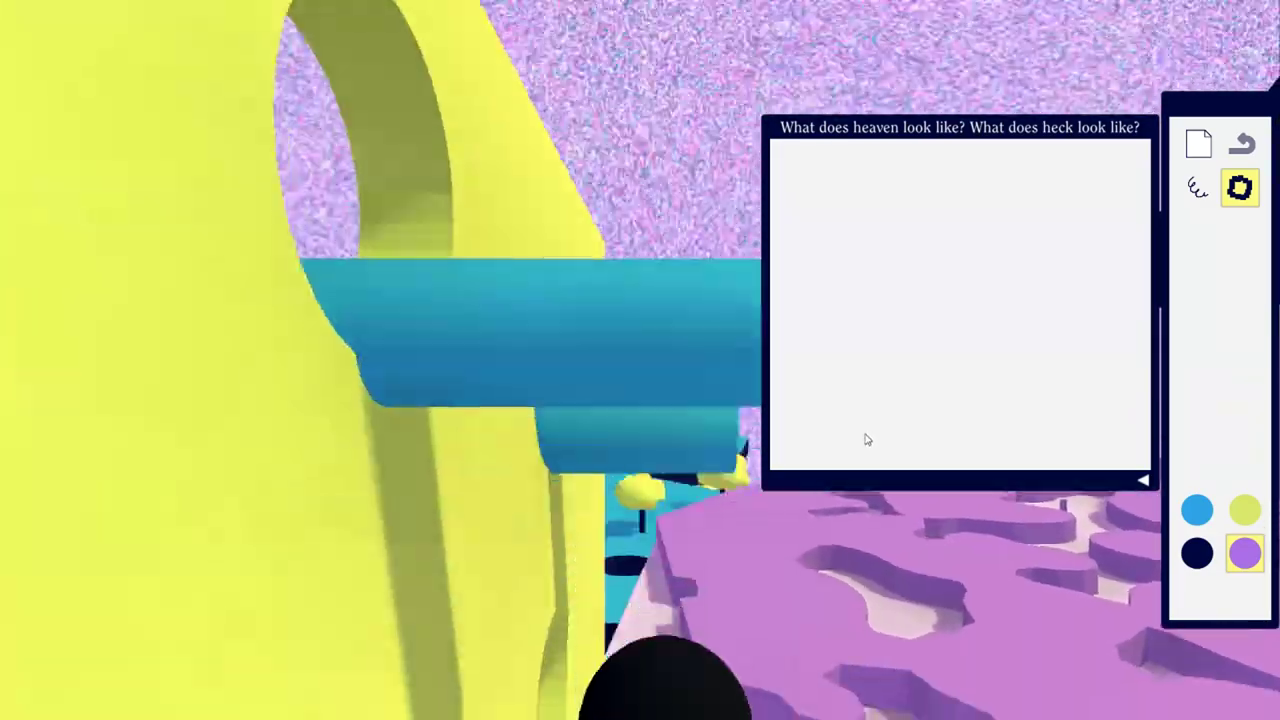
key("w")
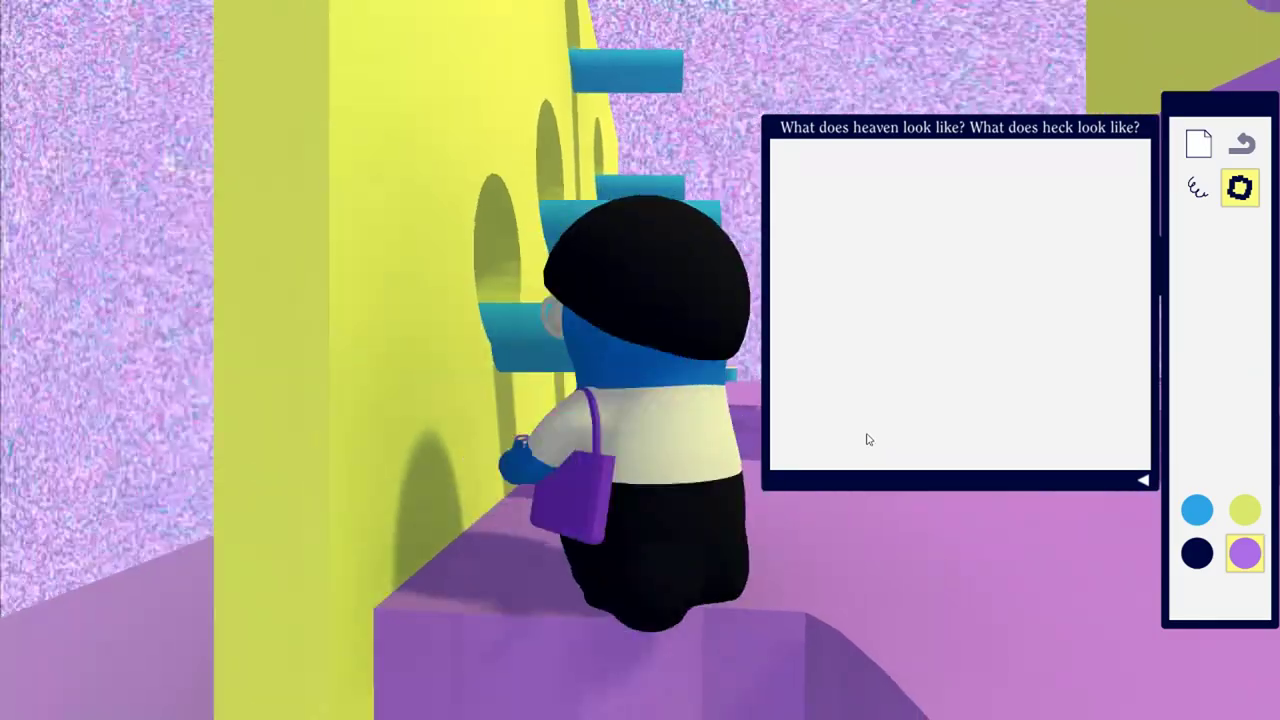
key("w")
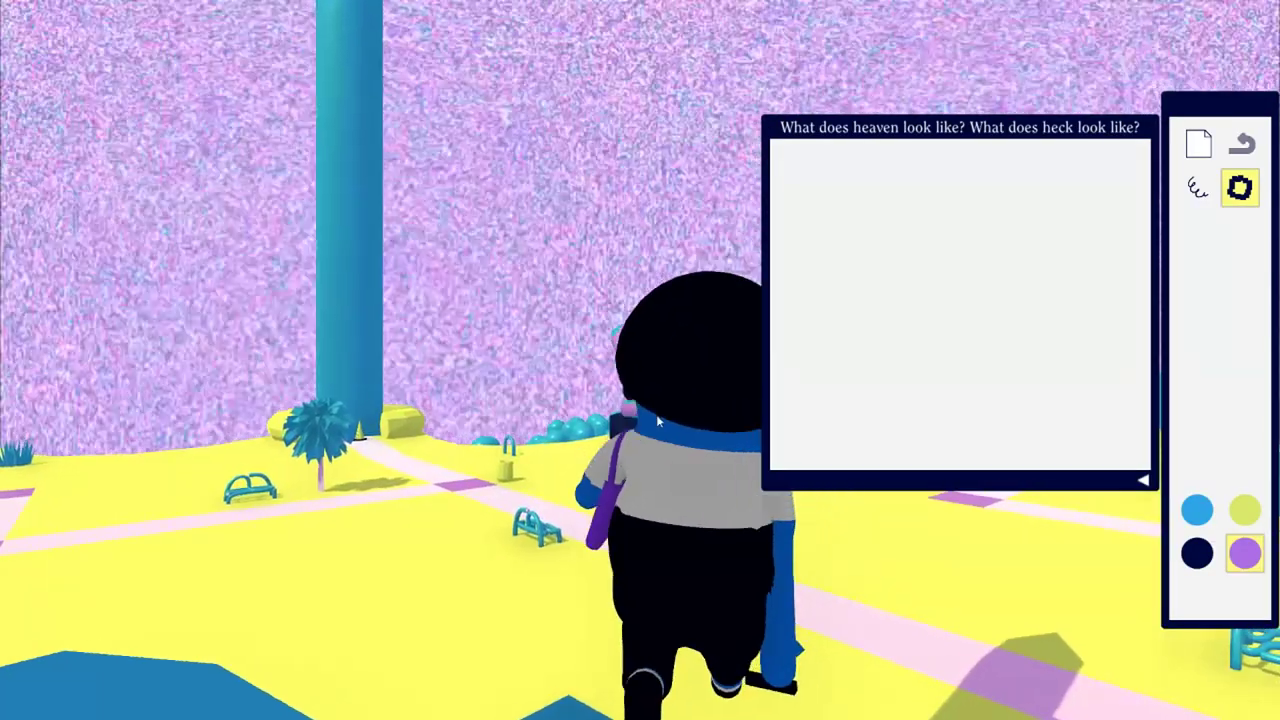
Step: Walk through the park, past the tree and pillar, to the pink-blue sculpture
key("w")
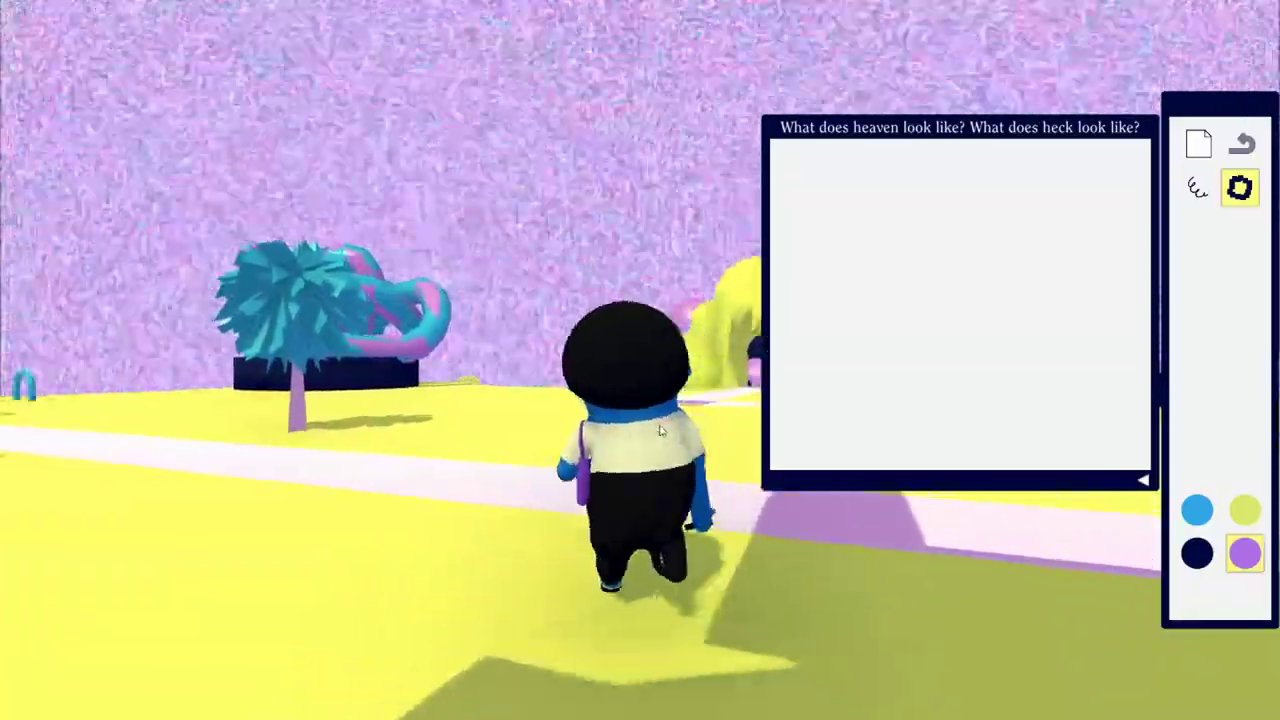
key("w")
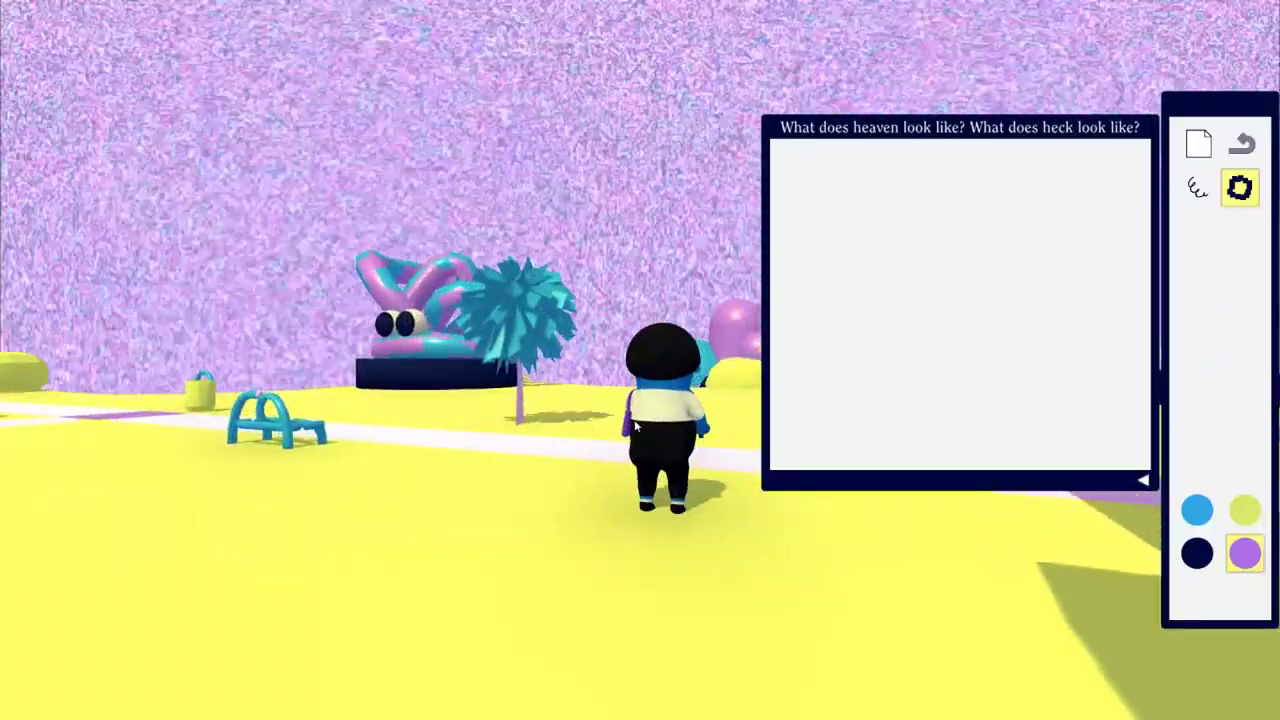
key("w")
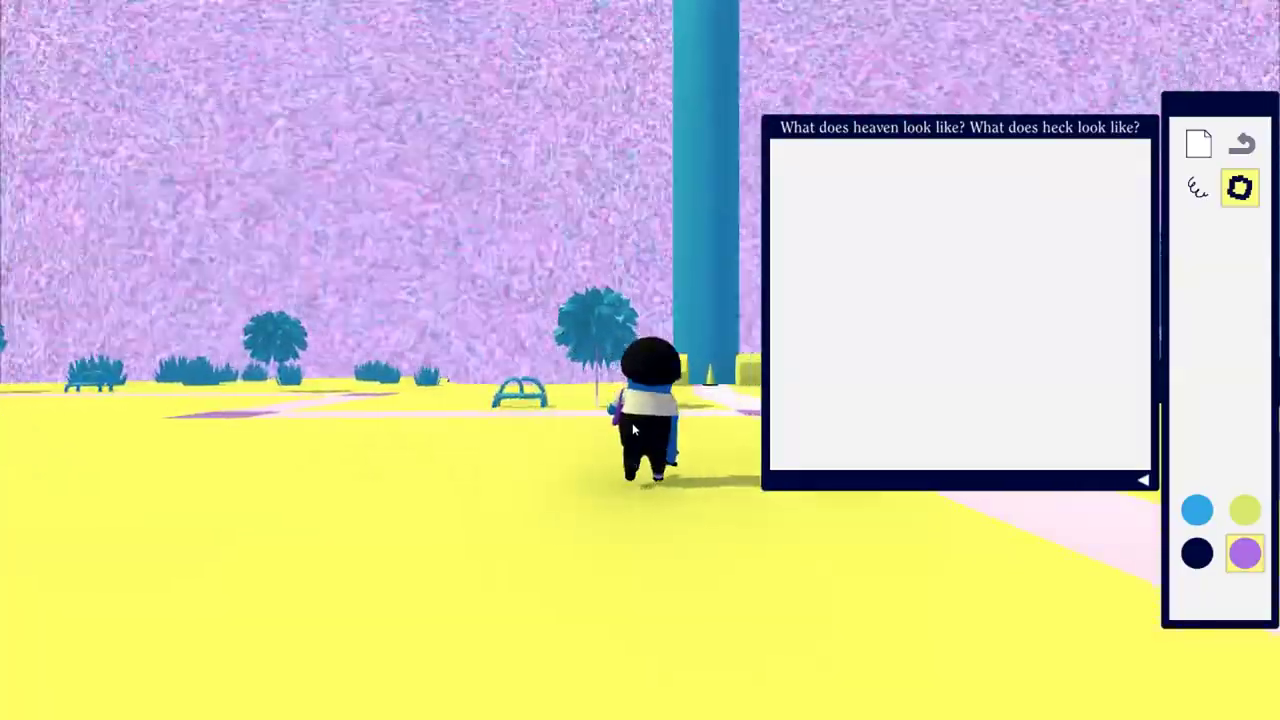
key("w")
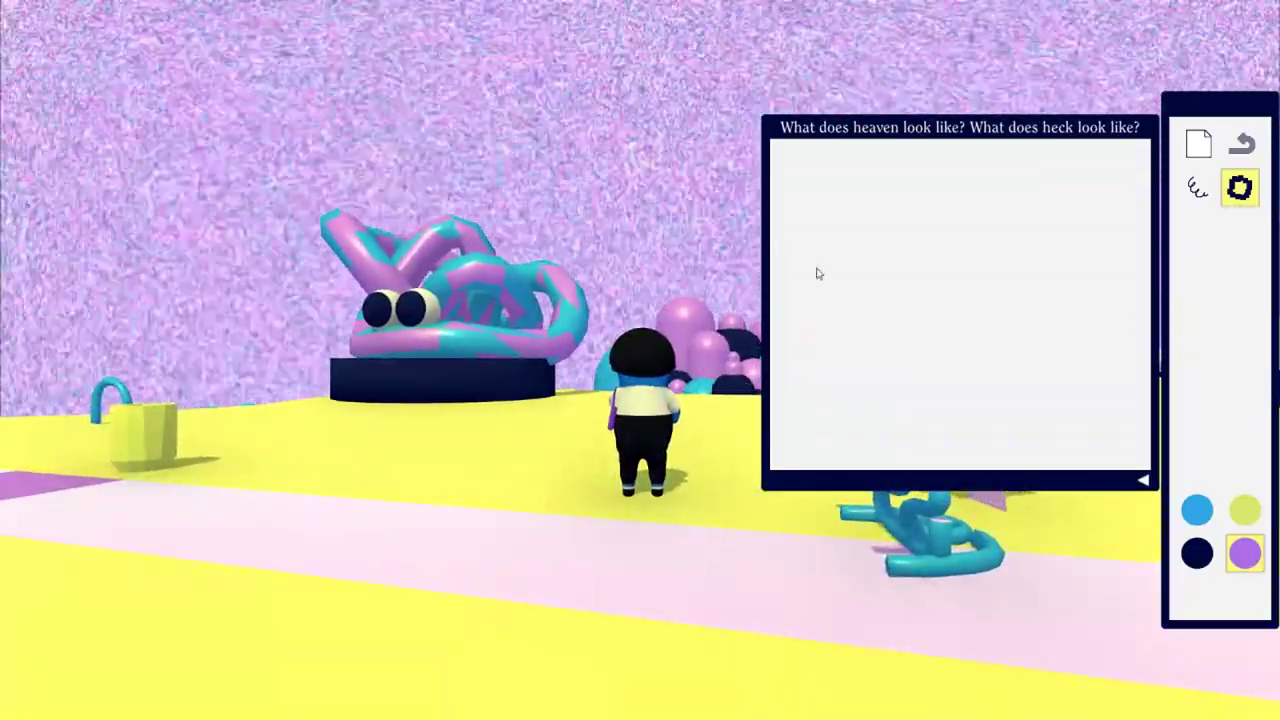
Step: Paint a dark navy arched dome on the canvas and fill its white gaps
left_click(1198, 553)
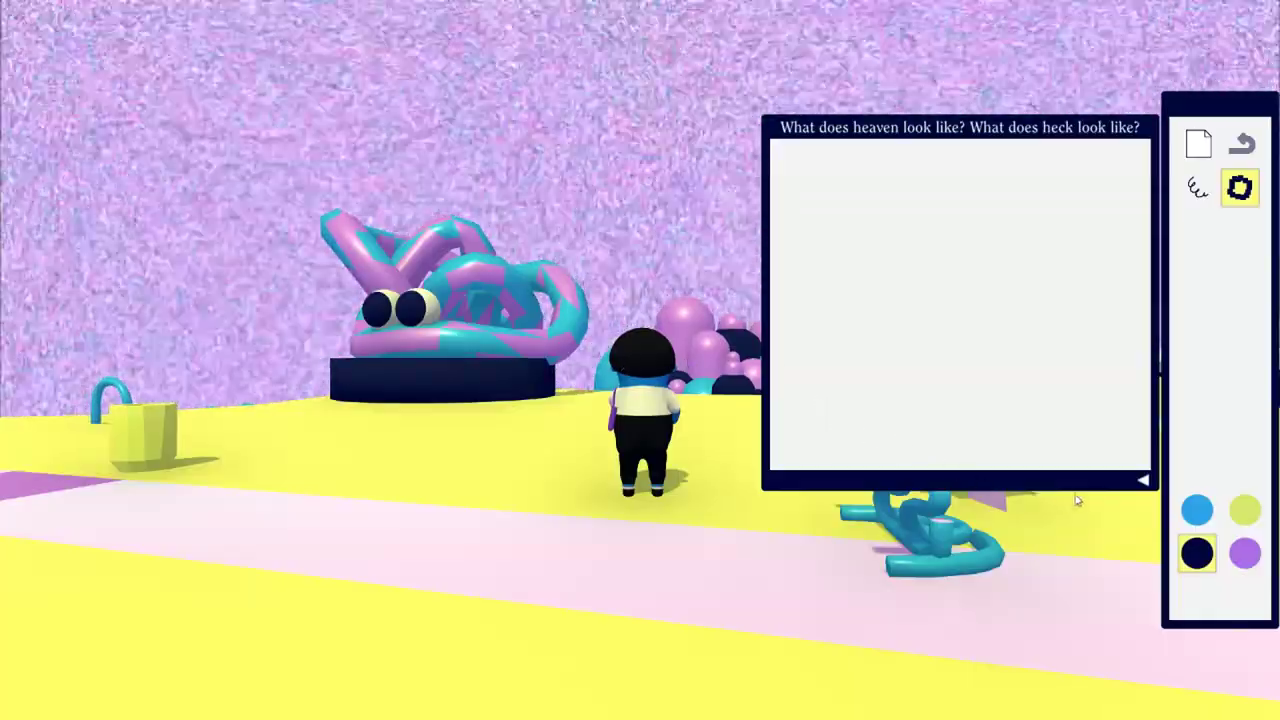
left_click_drag(803, 405, 804, 468)
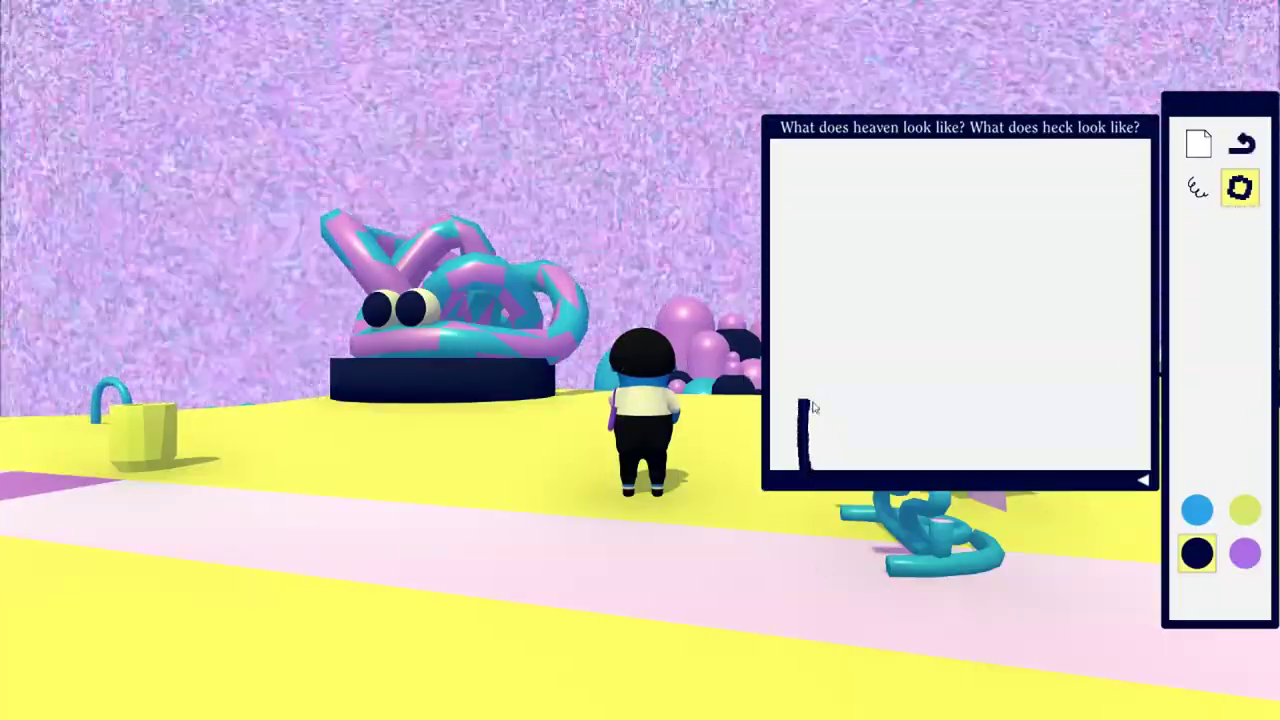
left_click_drag(803, 405, 910, 395)
mouse_move(806, 402)
left_mouse_down()
mouse_move(910, 374)
mouse_move(1008, 380)
mouse_move(1095, 402)
mouse_move(1123, 430)
mouse_move(1110, 460)
left_mouse_up()
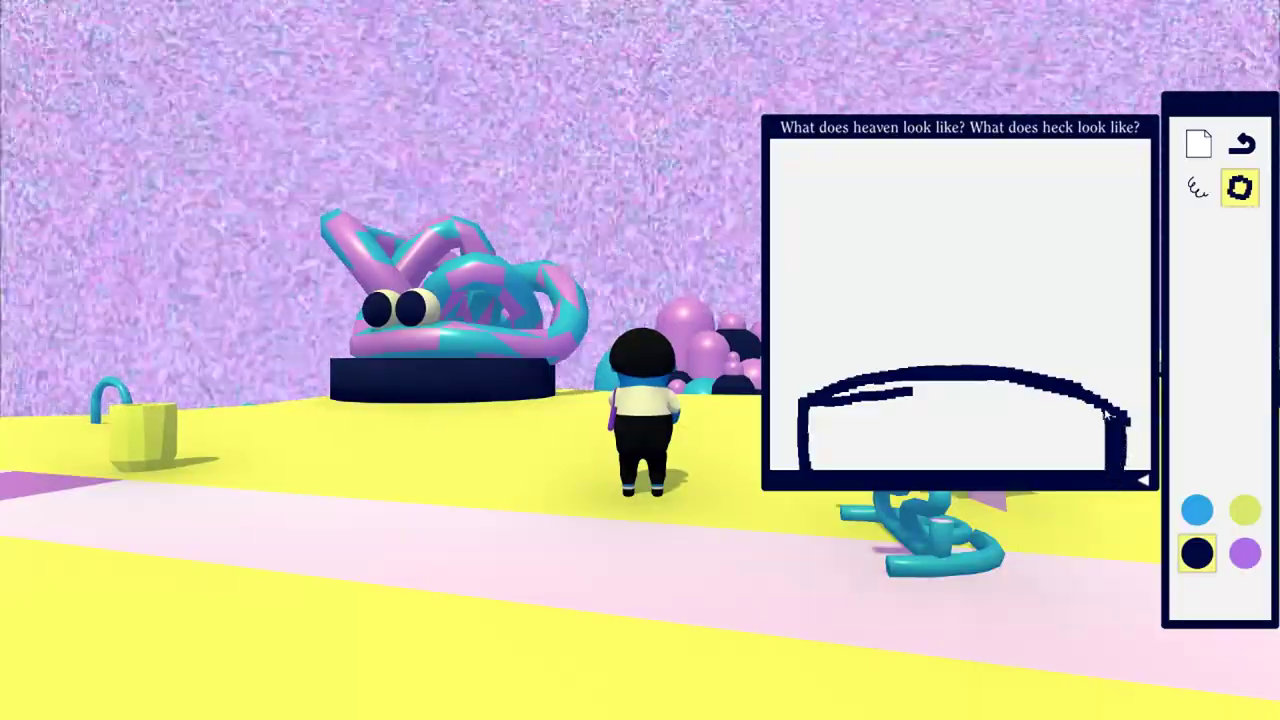
mouse_move(980, 386)
left_mouse_down()
mouse_move(815, 398)
mouse_move(866, 392)
left_mouse_up()
mouse_move(811, 484)
left_mouse_down()
mouse_move(821, 412)
mouse_move(852, 398)
mouse_move(875, 465)
mouse_move(918, 480)
mouse_move(1032, 451)
mouse_move(907, 481)
mouse_move(895, 425)
mouse_move(869, 405)
left_mouse_up()
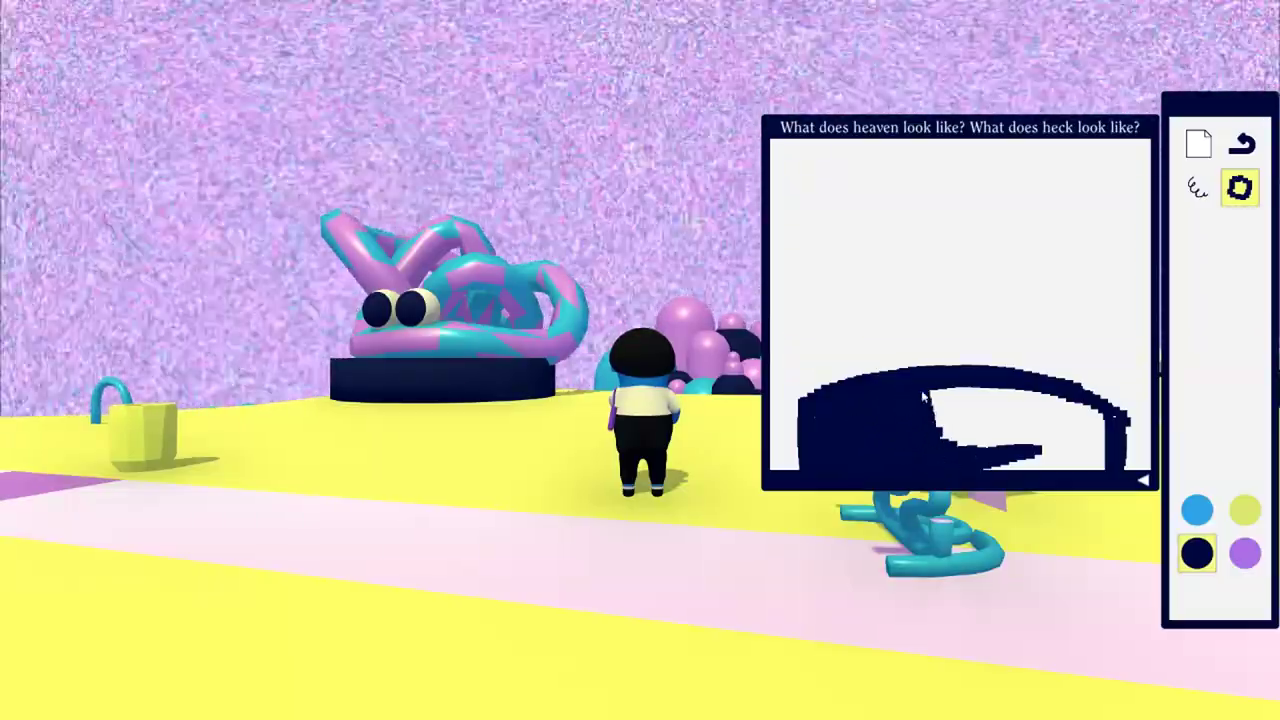
mouse_move(924, 397)
left_mouse_down()
mouse_move(934, 388)
mouse_move(970, 440)
mouse_move(980, 395)
mouse_move(995, 445)
mouse_move(966, 383)
mouse_move(1088, 418)
mouse_move(1104, 437)
left_mouse_up()
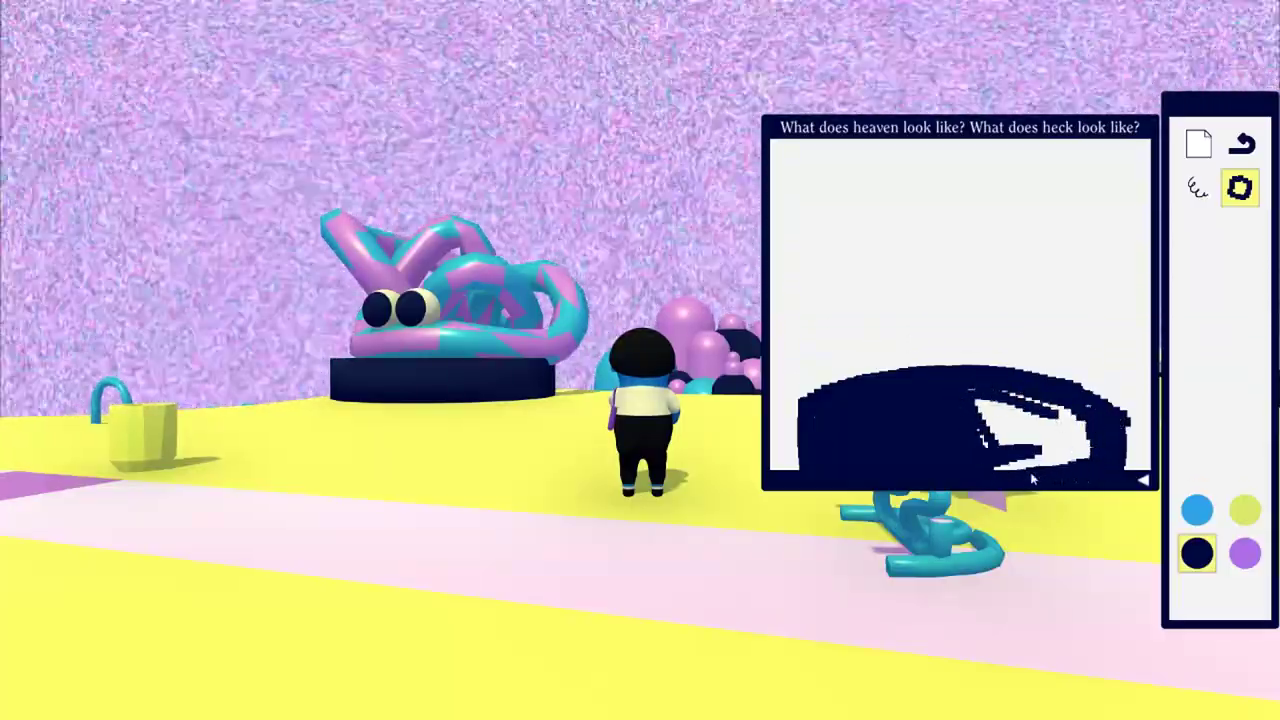
left_click_drag(1043, 476, 1006, 477)
left_click_drag(1088, 461, 1050, 461)
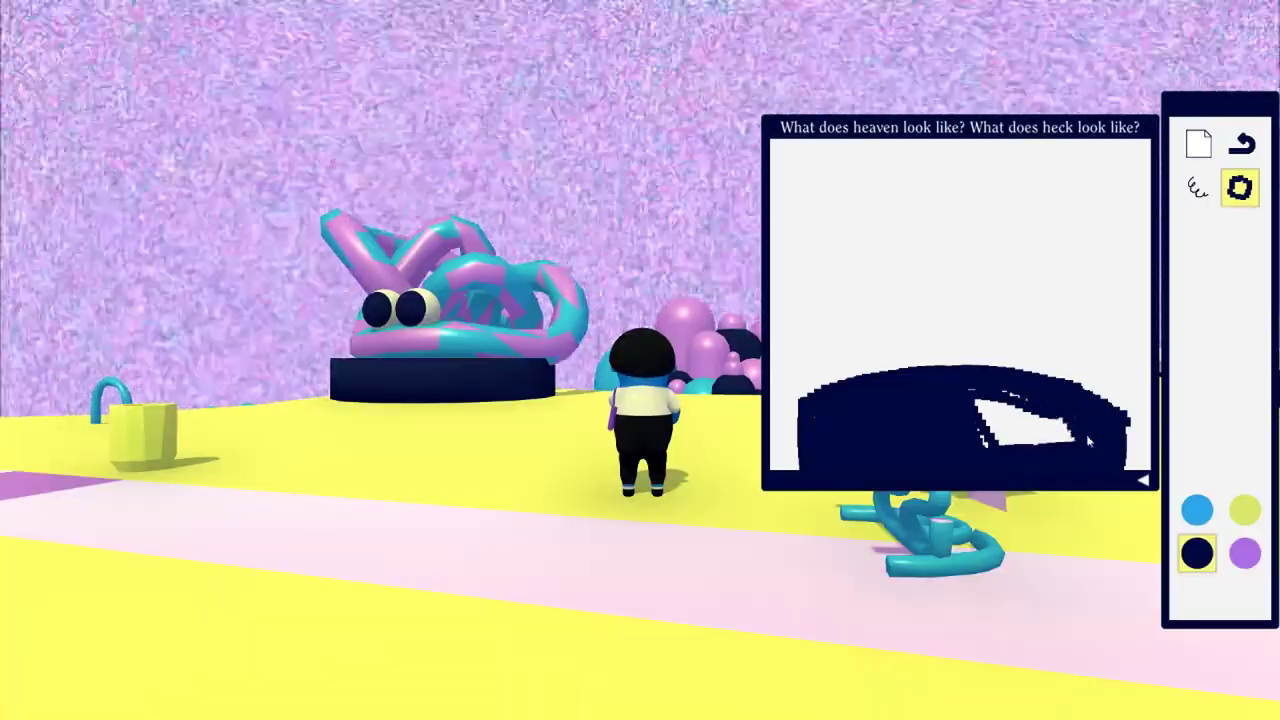
left_click_drag(1046, 420, 1040, 455)
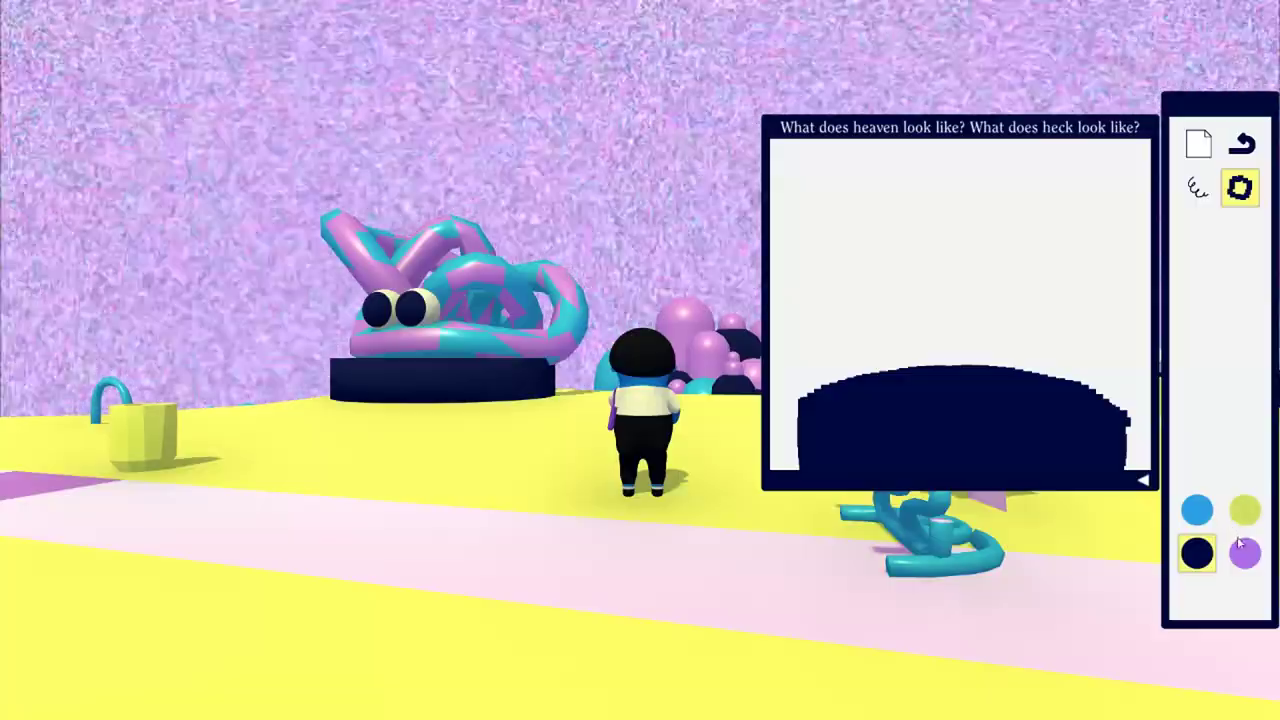
Step: Paint yellow patches at the canvas's bottom-left and bottom-right corners
left_click(1246, 558)
left_click(1198, 192)
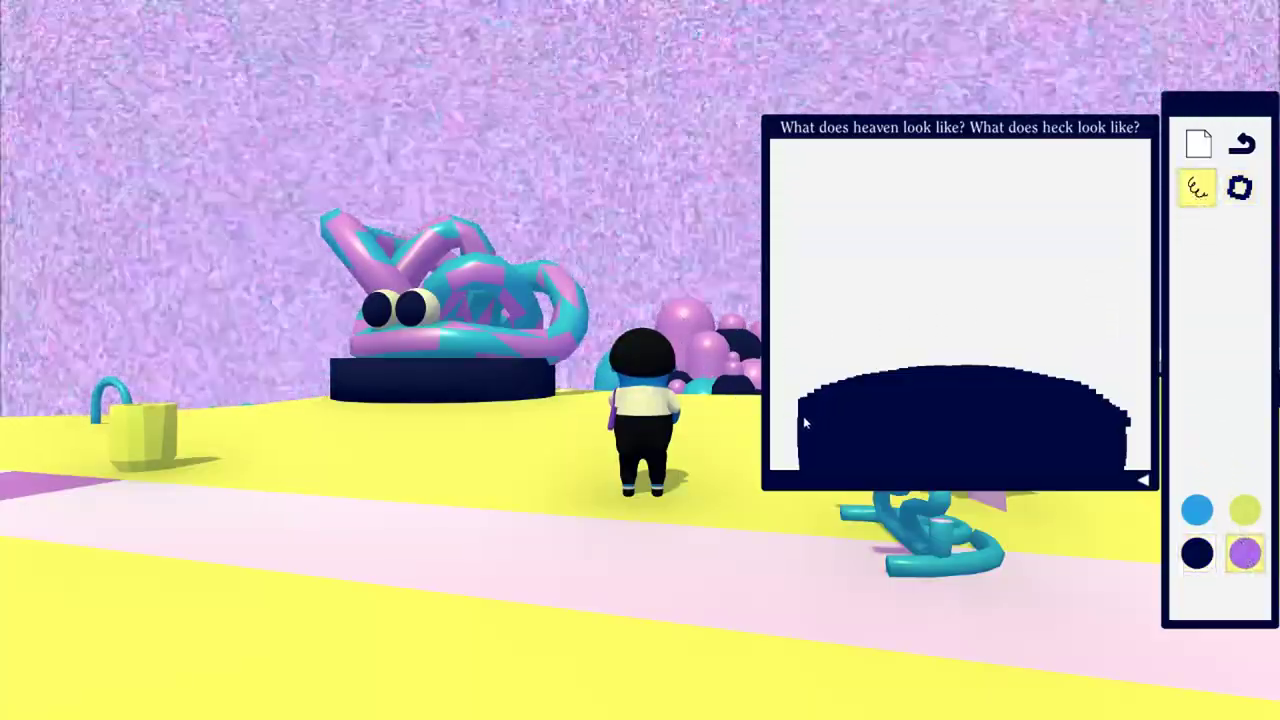
left_click(1199, 511)
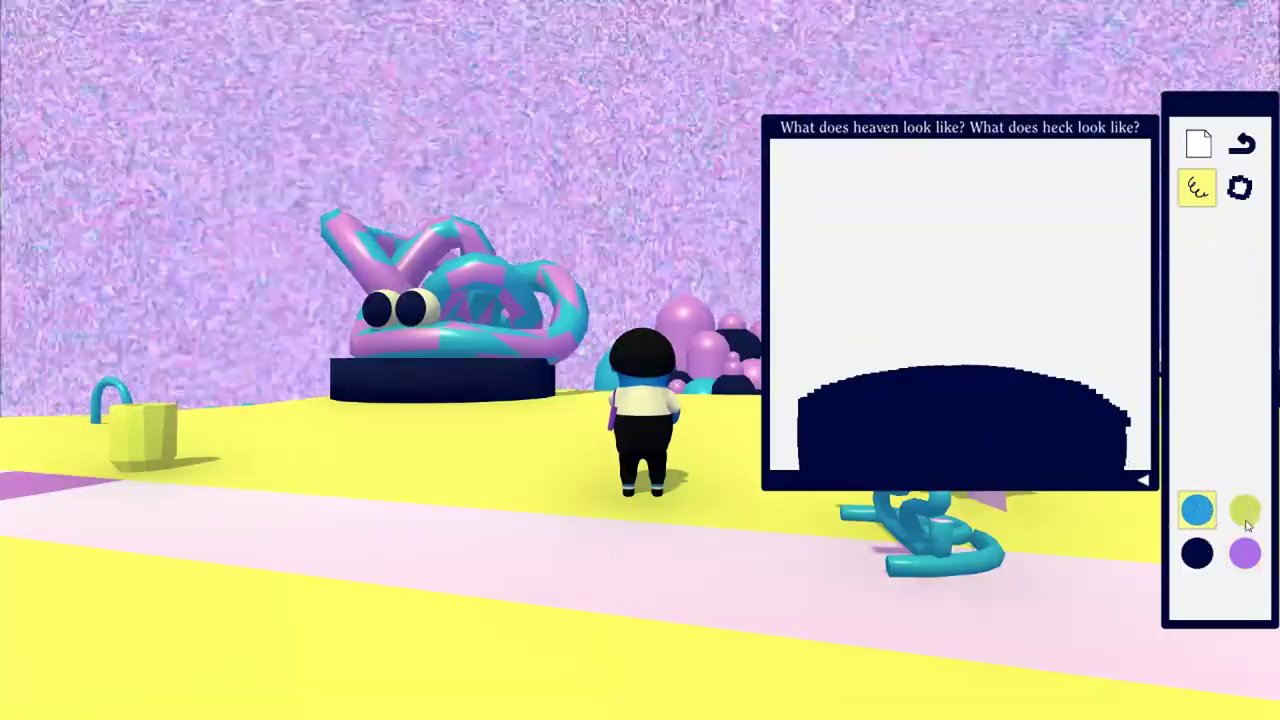
left_click(1246, 515)
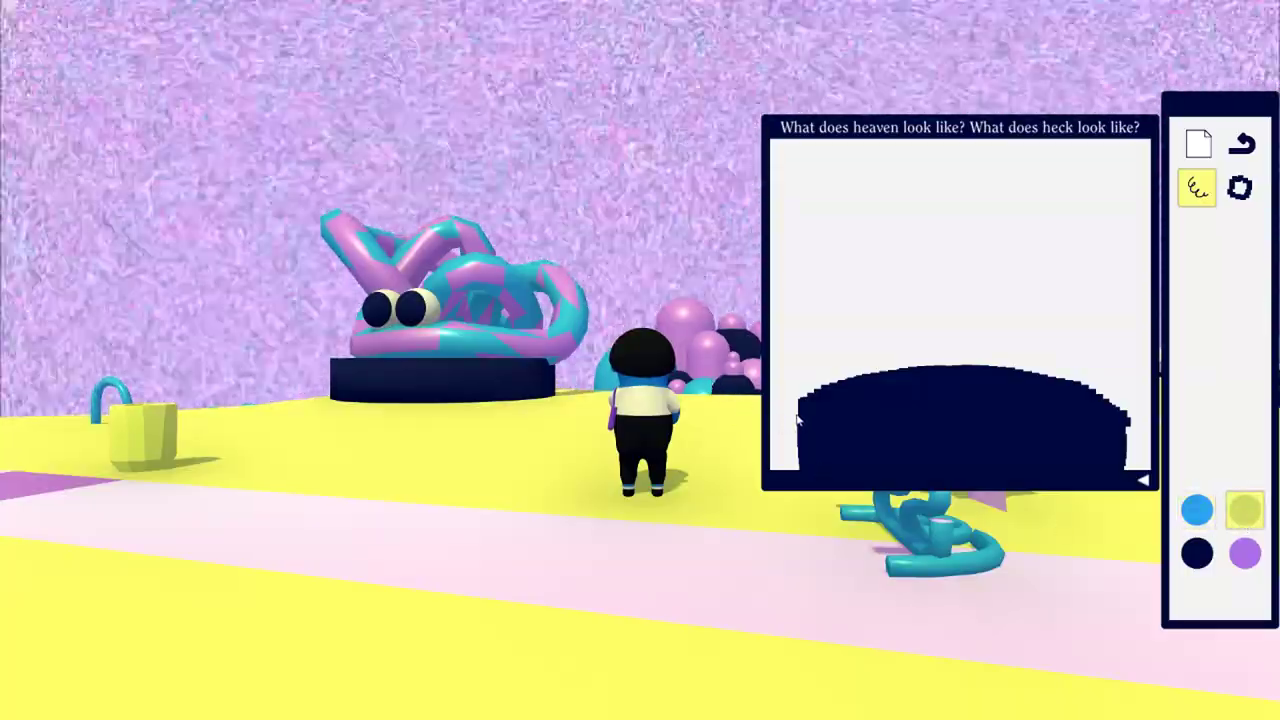
left_click_drag(797, 424, 780, 455)
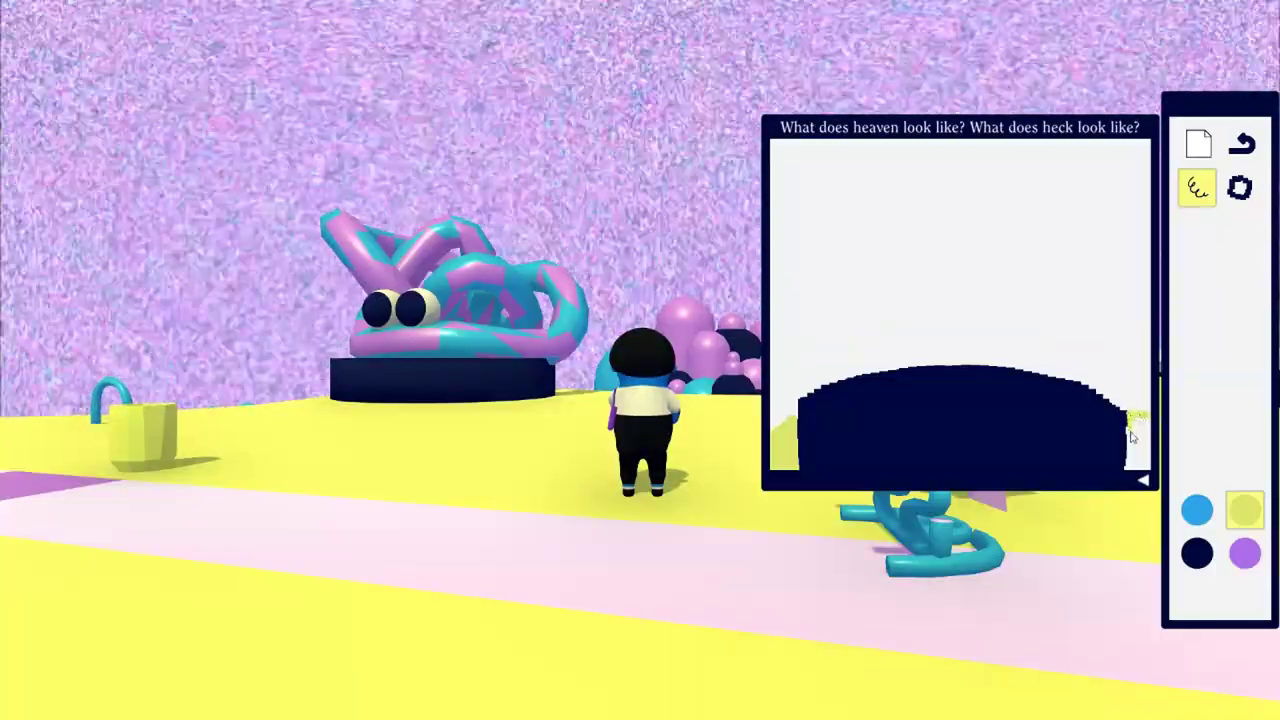
left_click_drag(1137, 430, 1155, 437)
left_click(1203, 556)
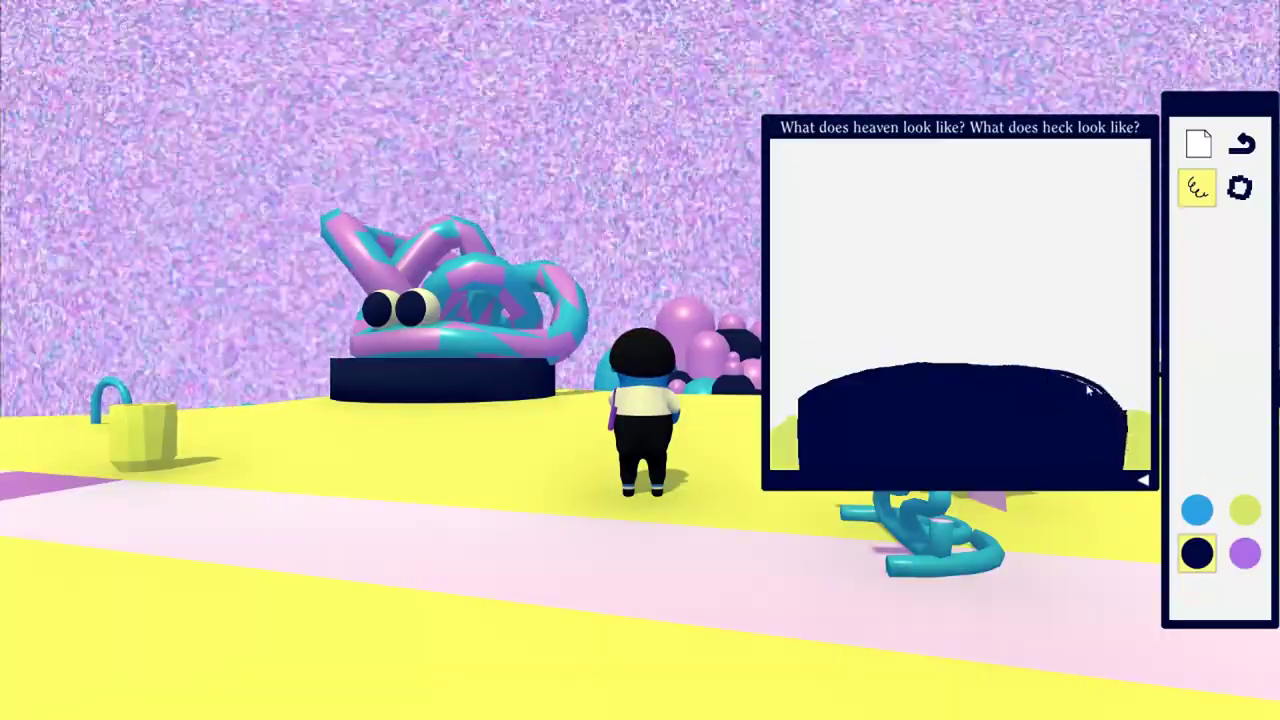
Step: Draw light blue looping strokes forming a double-lobed hood outline above the navy dome
key("1")
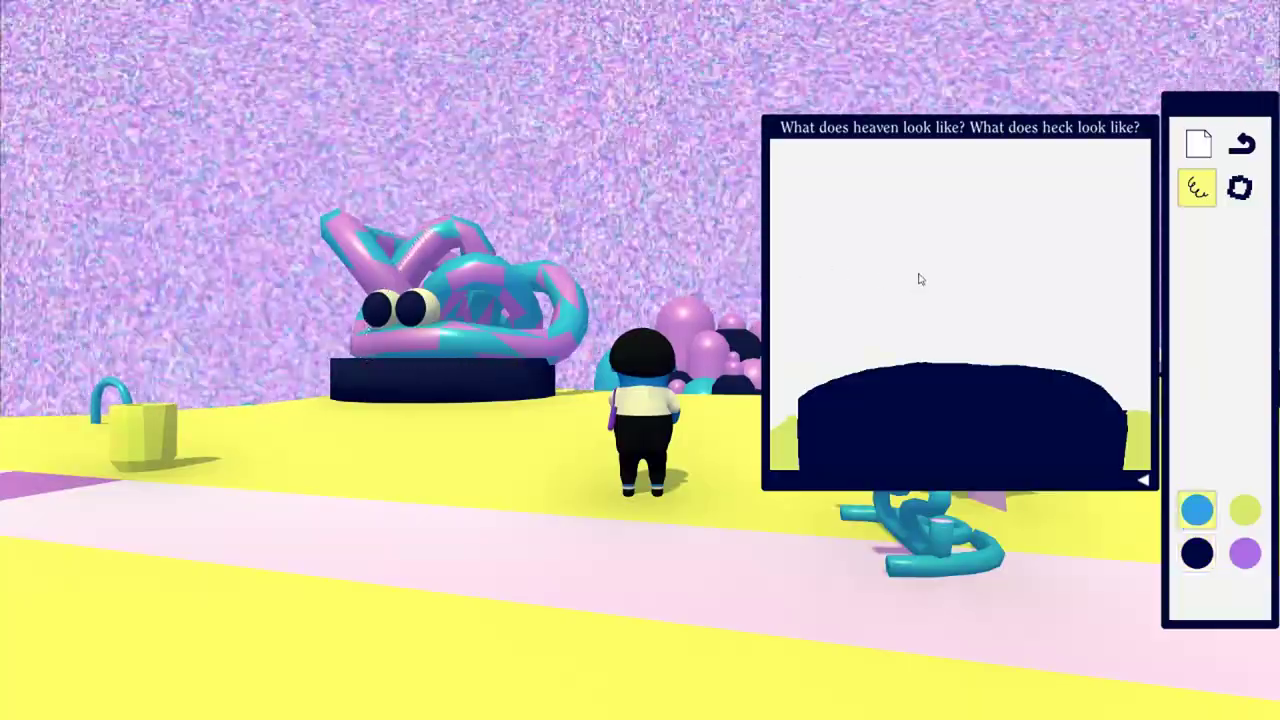
mouse_move(908, 225)
left_mouse_down()
mouse_move(857, 314)
mouse_move(848, 380)
mouse_move(920, 434)
left_mouse_up()
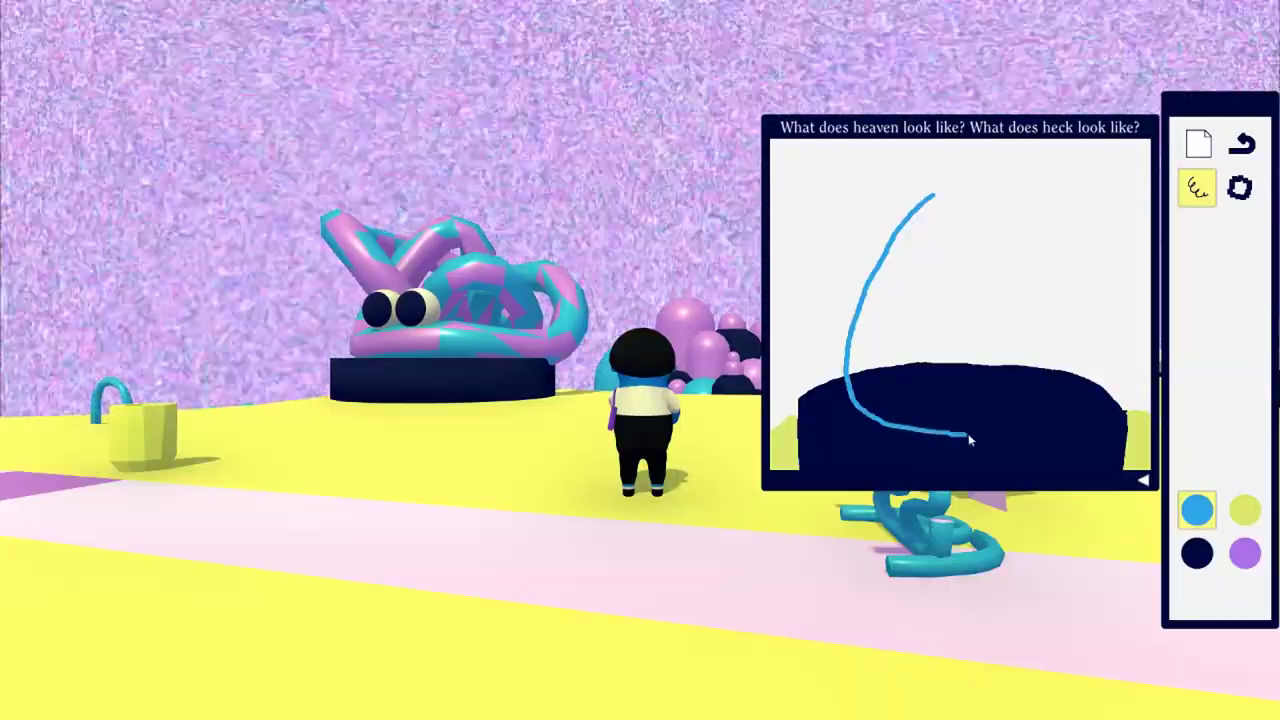
mouse_move(1100, 412)
left_mouse_down()
mouse_move(1122, 330)
mouse_move(1080, 258)
mouse_move(1038, 256)
left_mouse_up()
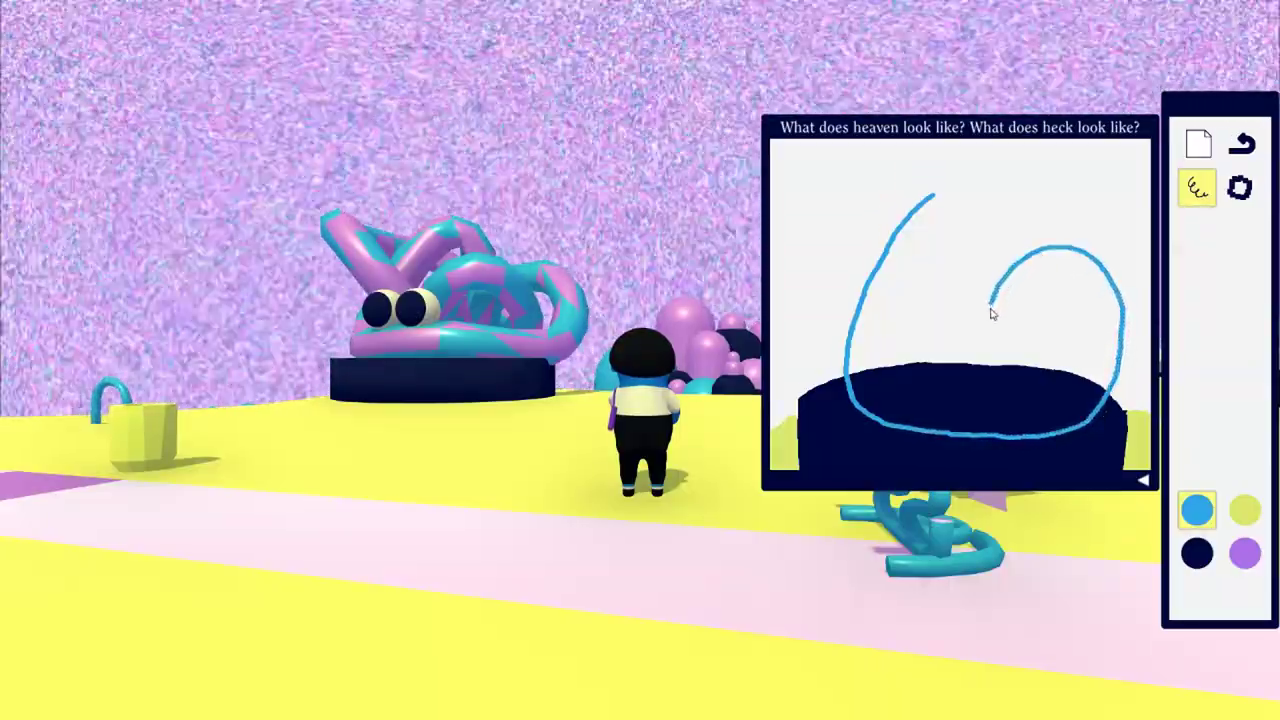
left_click_drag(992, 316, 994, 358)
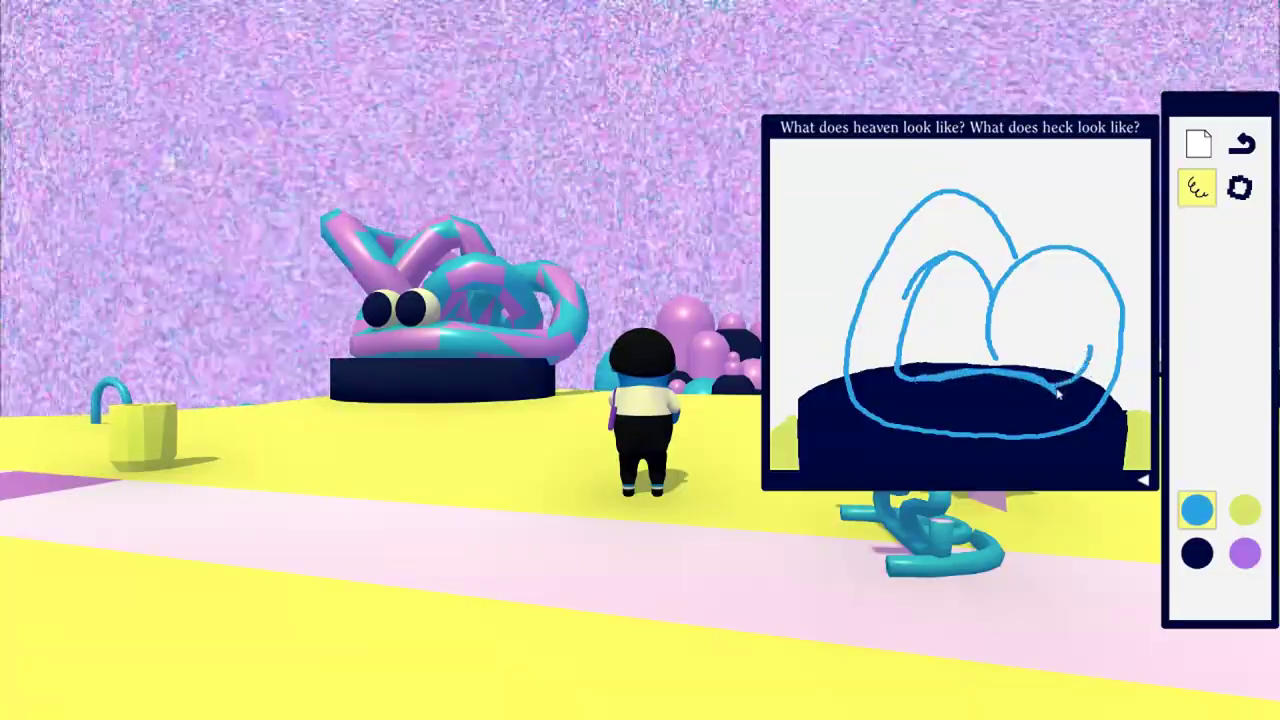
left_click_drag(1088, 358, 1089, 328)
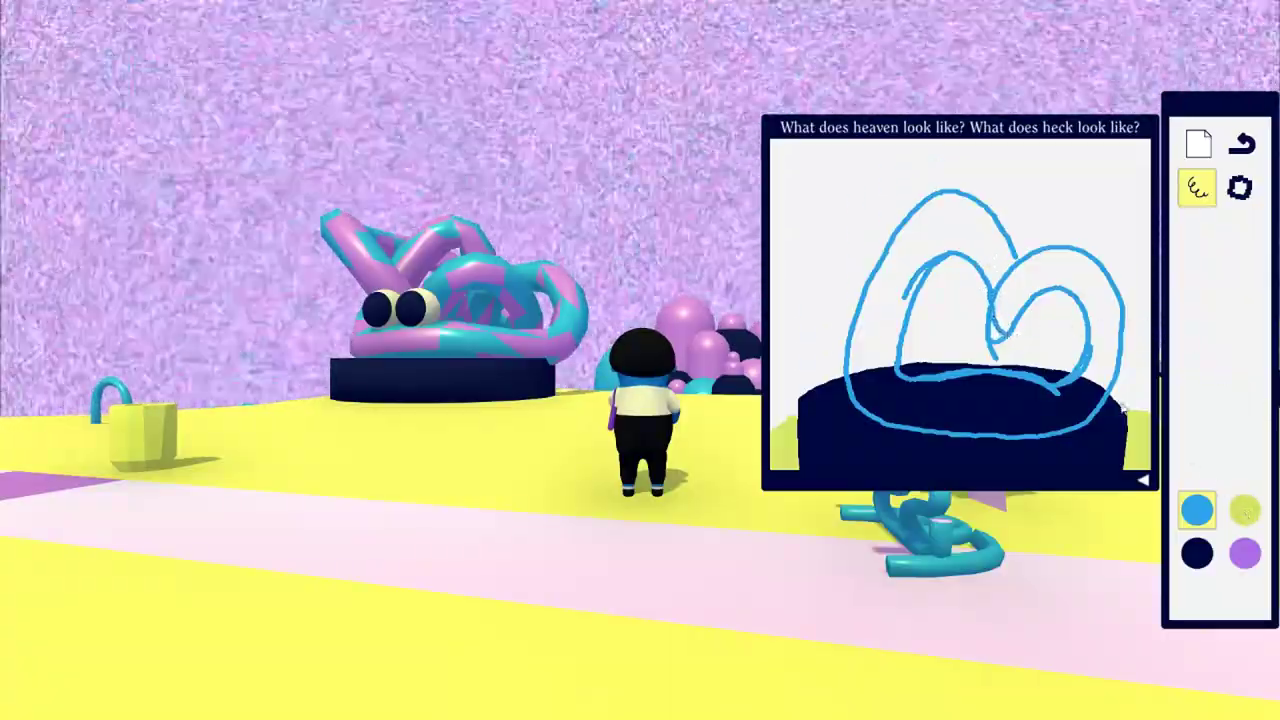
Step: Scribble thick light blue paint over the hood's left side and bottom until it is solid
left_click(1239, 188)
mouse_move(910, 252)
left_mouse_down()
mouse_move(862, 345)
mouse_move(871, 315)
left_mouse_up()
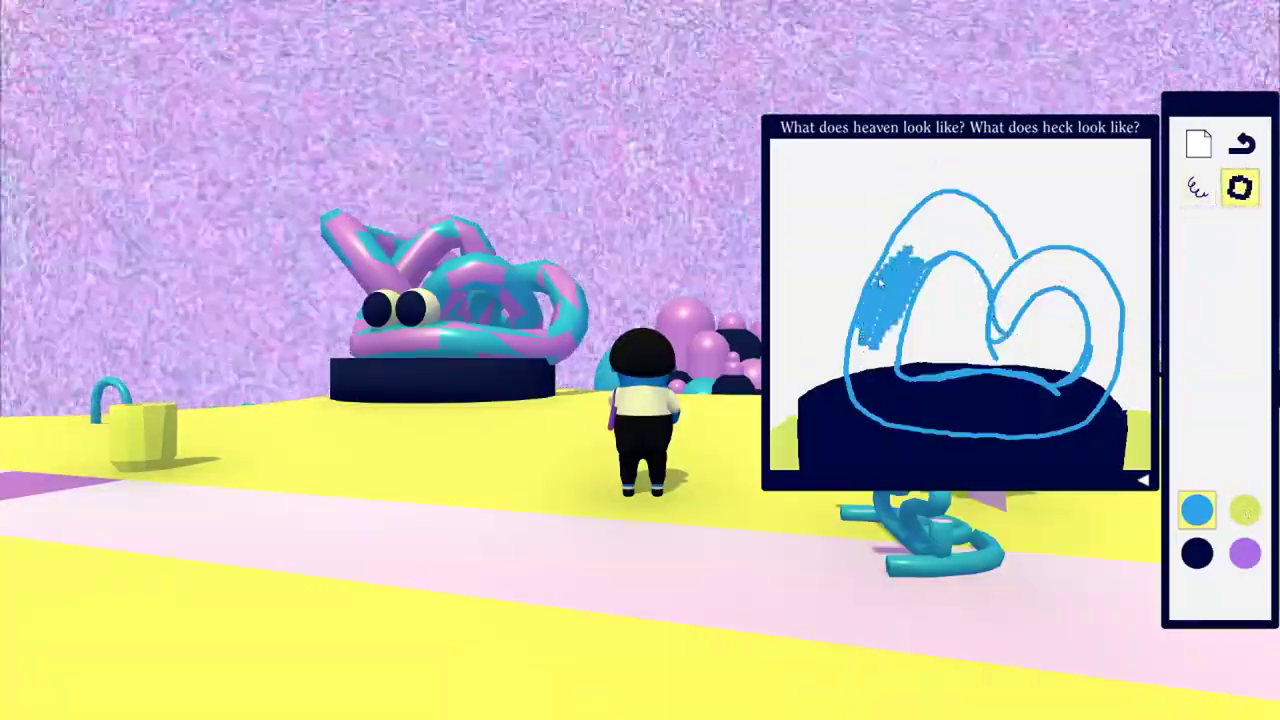
mouse_move(859, 362)
left_mouse_down()
mouse_move(905, 310)
mouse_move(868, 408)
mouse_move(896, 415)
mouse_move(888, 375)
left_mouse_up()
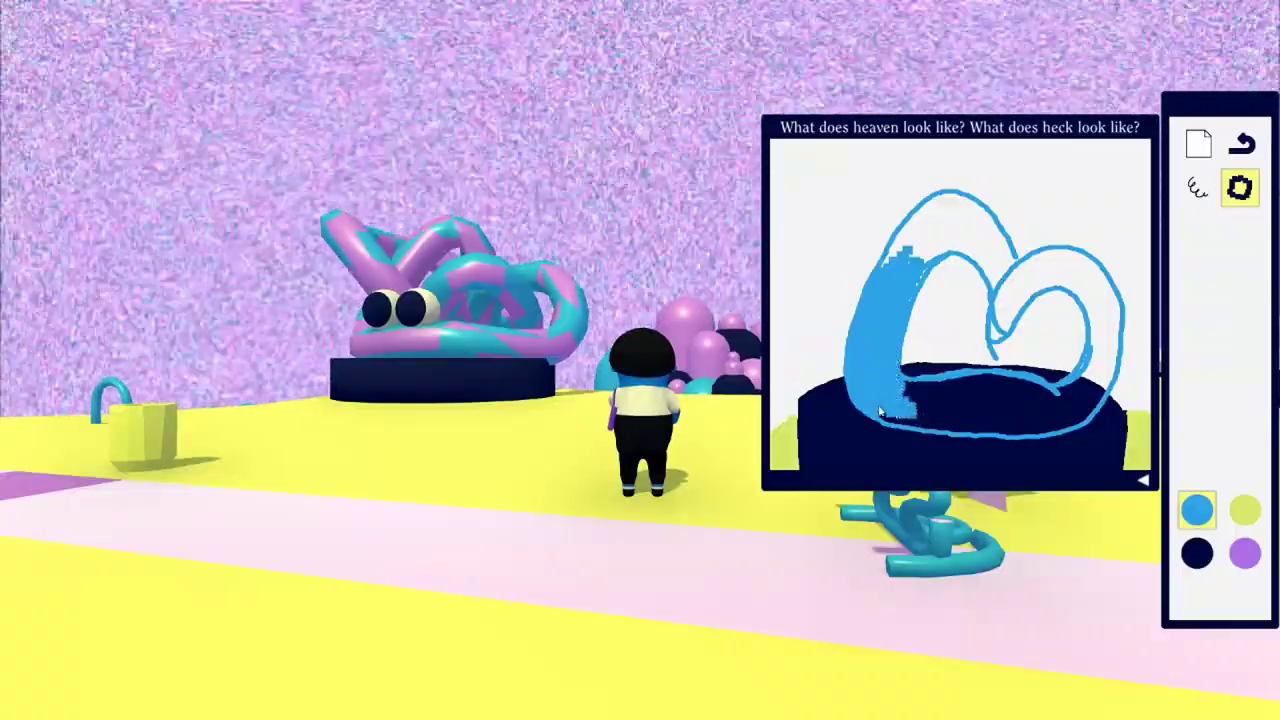
mouse_move(884, 418)
left_mouse_down()
mouse_move(1012, 440)
mouse_move(1068, 422)
mouse_move(968, 432)
mouse_move(930, 388)
mouse_move(905, 392)
mouse_move(1020, 390)
mouse_move(1055, 405)
mouse_move(1035, 410)
mouse_move(1060, 428)
mouse_move(1090, 408)
mouse_move(1046, 410)
mouse_move(1100, 372)
mouse_move(983, 268)
left_mouse_up()
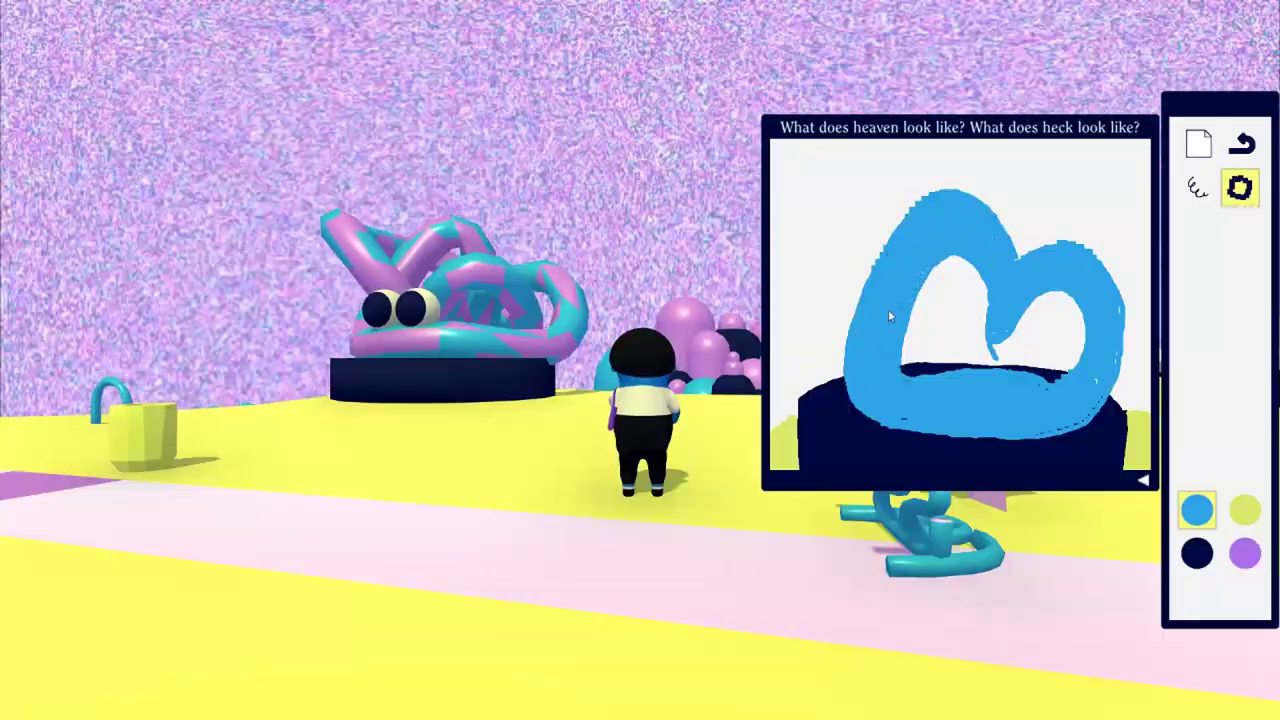
Step: Draw upper and lower navy arcs inside the hood and cover nearby white gaps with blue
left_click(1198, 187)
left_click_drag(935, 370, 990, 305)
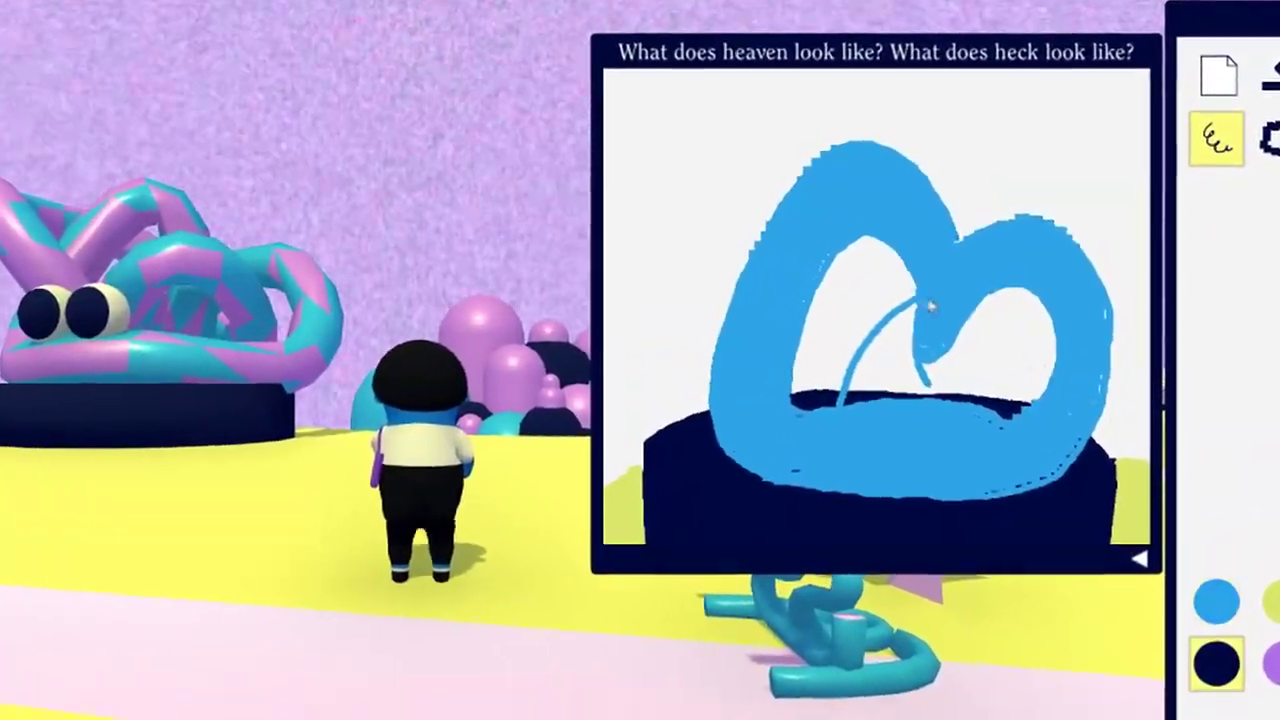
left_click_drag(807, 313, 1051, 378)
key("ctrl+z")
left_click_drag(807, 313, 1051, 378)
left_click_drag(791, 399, 1032, 405)
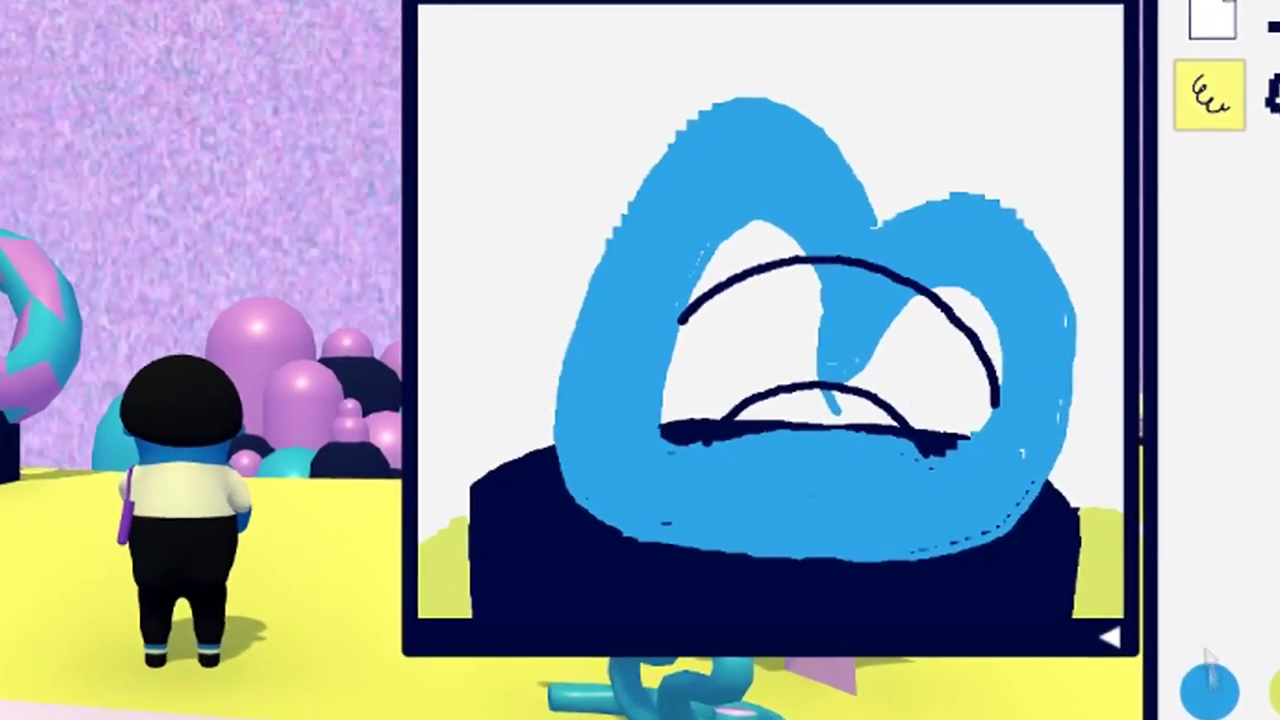
left_click(1210, 682)
left_click_drag(700, 330, 816, 285)
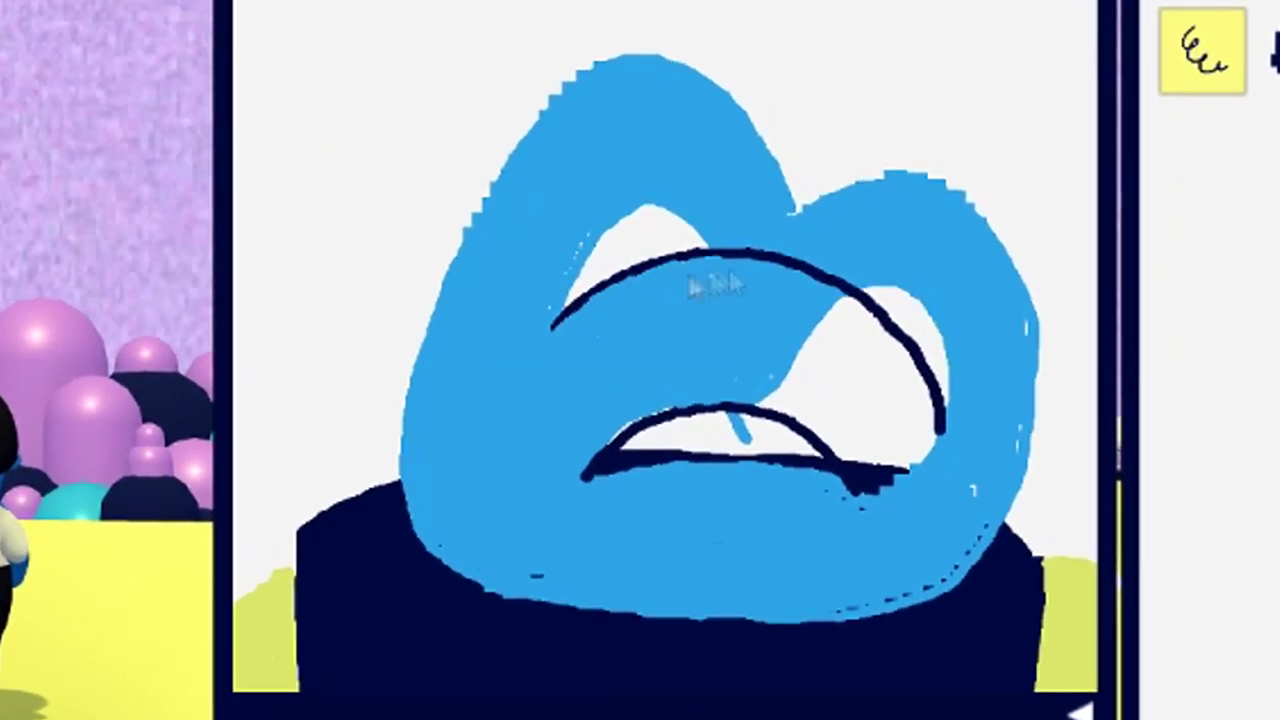
left_click_drag(718, 285, 910, 455)
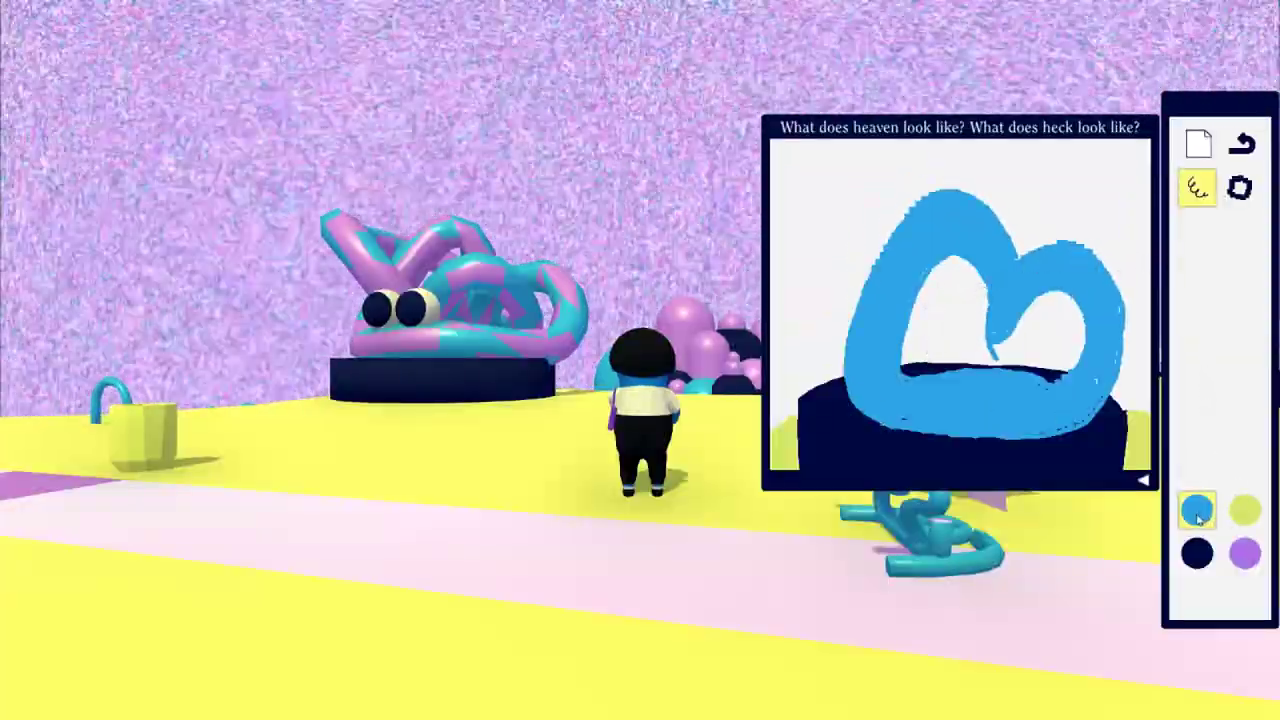
Step: Redraw two navy arcs across the hood opening and paint blue over part of one
left_click(1197, 553)
left_click(1243, 145)
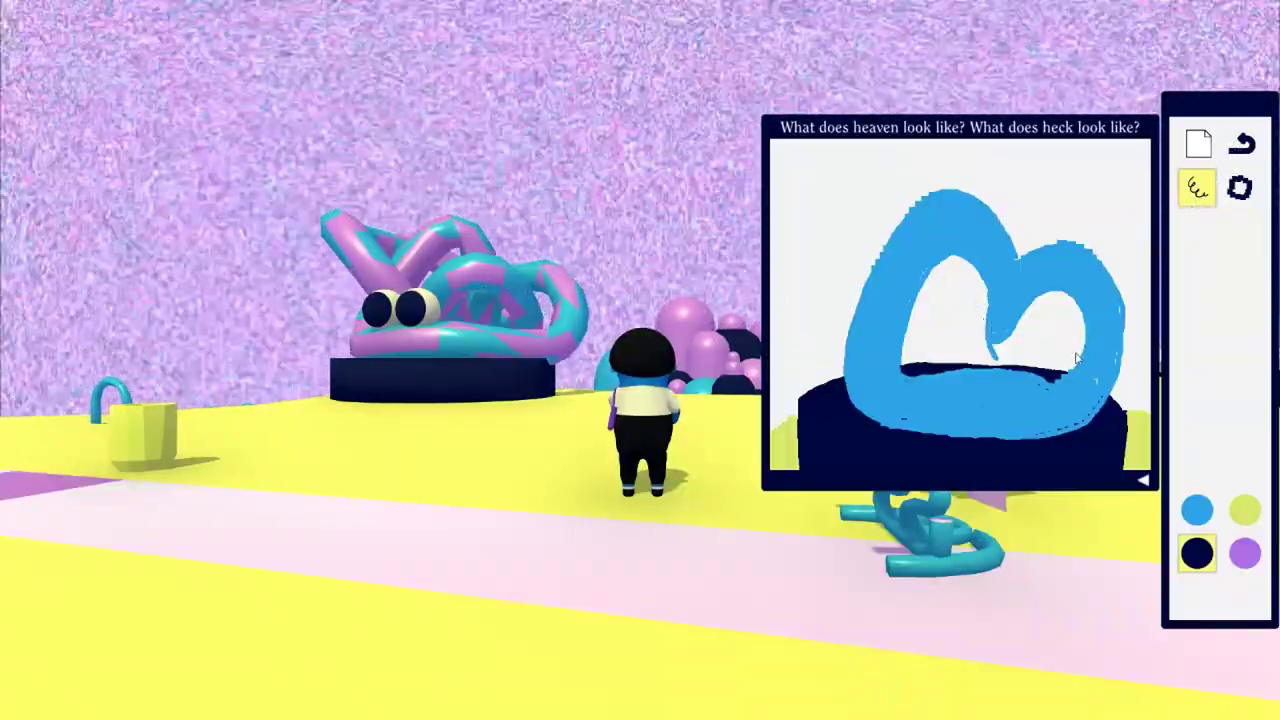
mouse_move(1080, 345)
left_mouse_down()
mouse_move(1048, 296)
mouse_move(912, 310)
left_mouse_up()
mouse_move(945, 362)
left_mouse_down()
mouse_move(1030, 355)
mouse_move(1045, 388)
left_mouse_up()
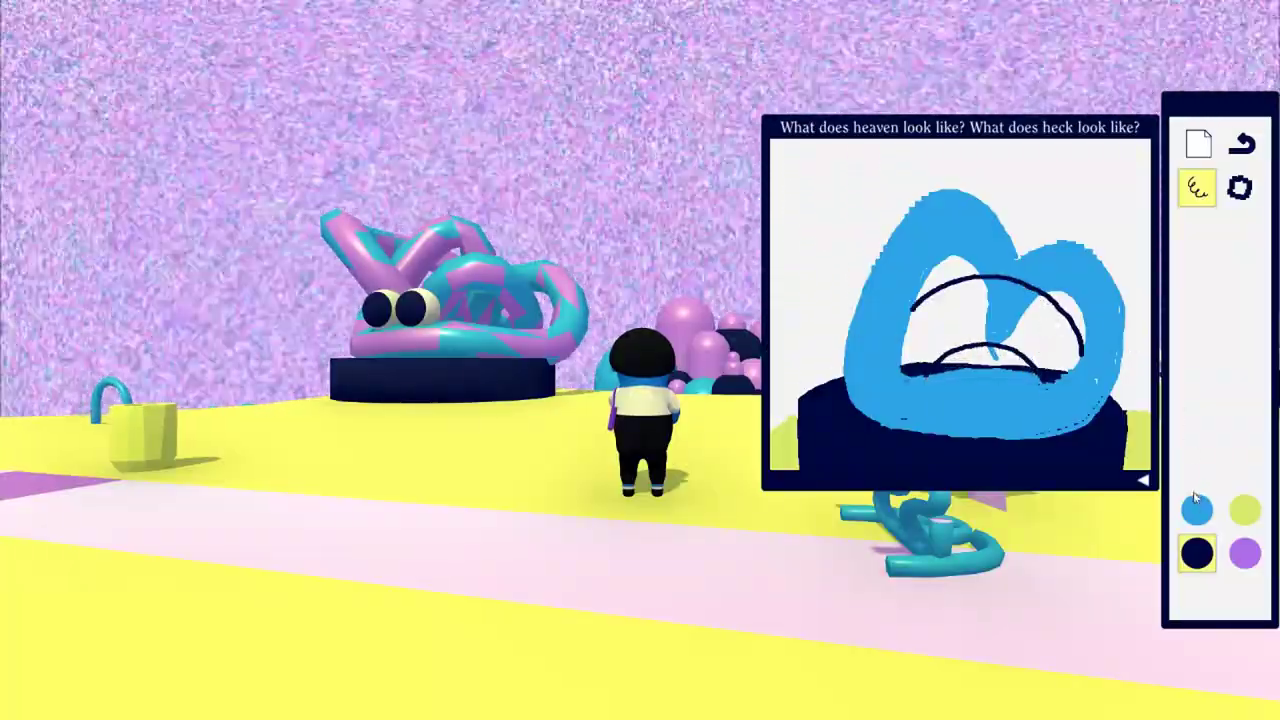
left_click(1196, 505)
mouse_move(940, 345)
left_mouse_down()
mouse_move(926, 372)
mouse_move(900, 365)
mouse_move(935, 312)
mouse_move(928, 370)
mouse_move(985, 310)
mouse_move(920, 328)
left_mouse_up()
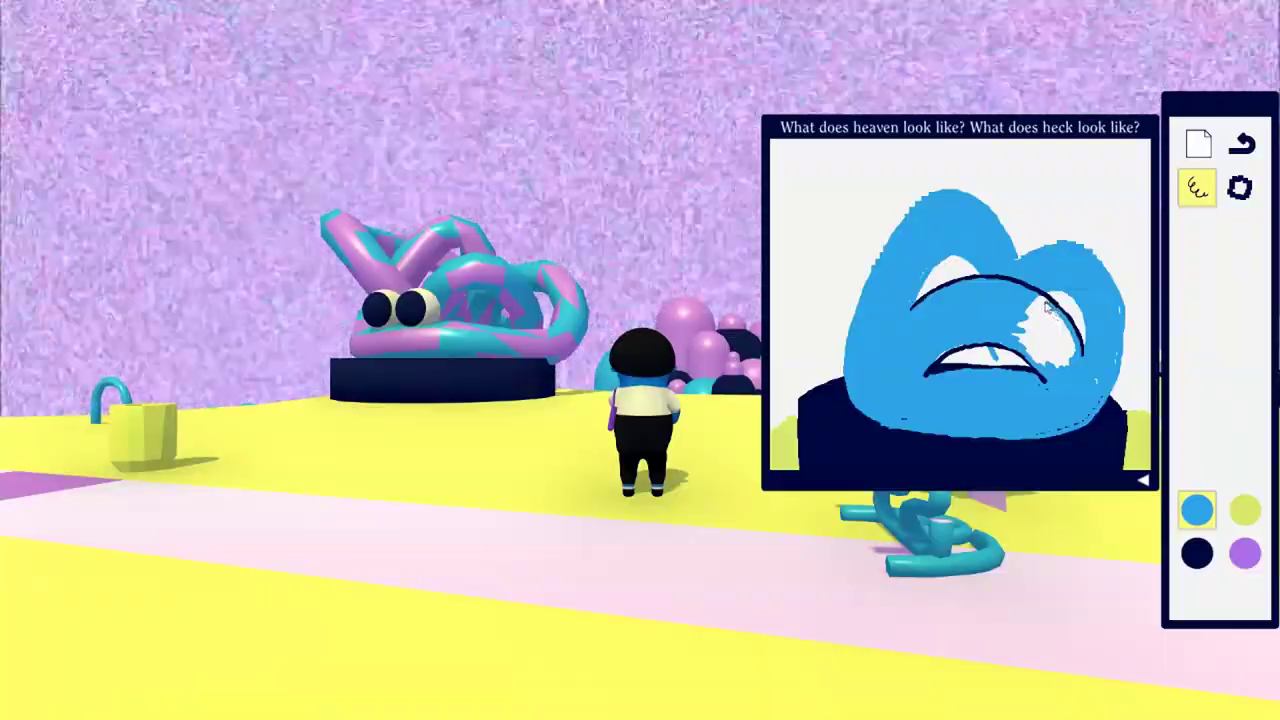
Step: Touch up the hood's face opening with alternating blue and dark navy pen marks
mouse_move(1040, 300)
left_mouse_down()
mouse_move(1077, 372)
mouse_move(1040, 310)
mouse_move(1070, 370)
mouse_move(1015, 330)
mouse_move(1050, 322)
left_mouse_up()
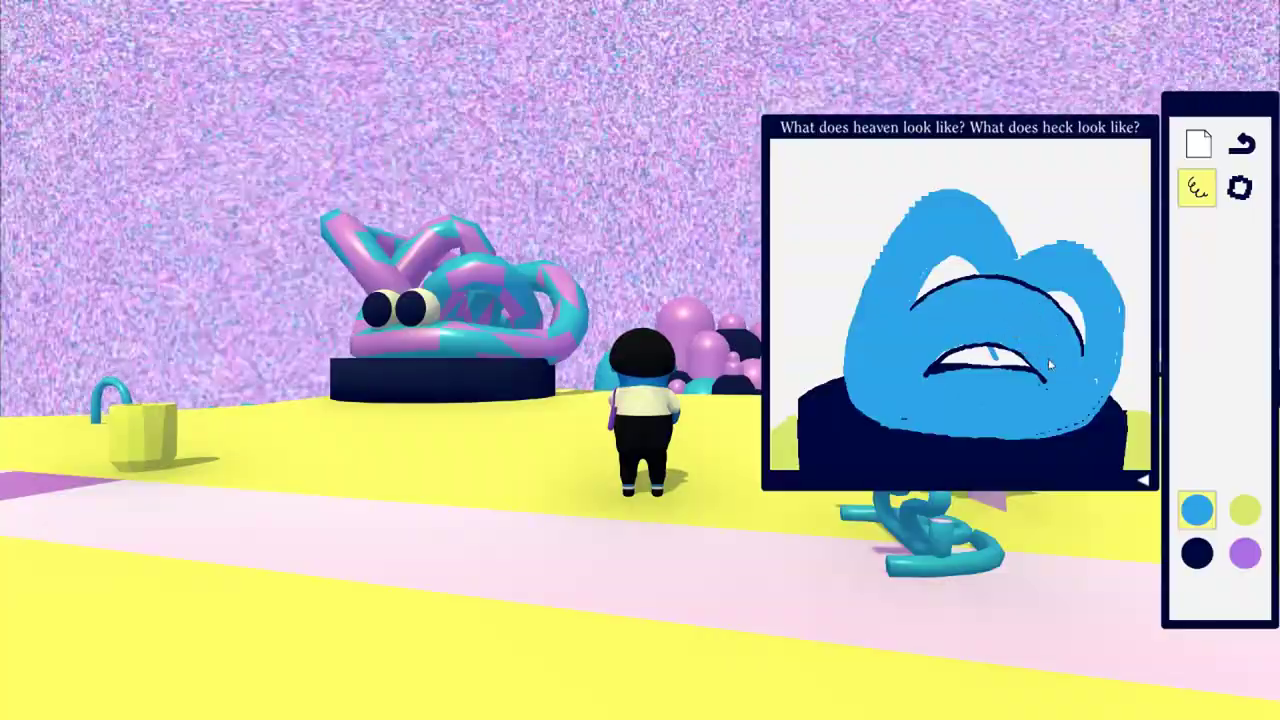
left_click(1200, 556)
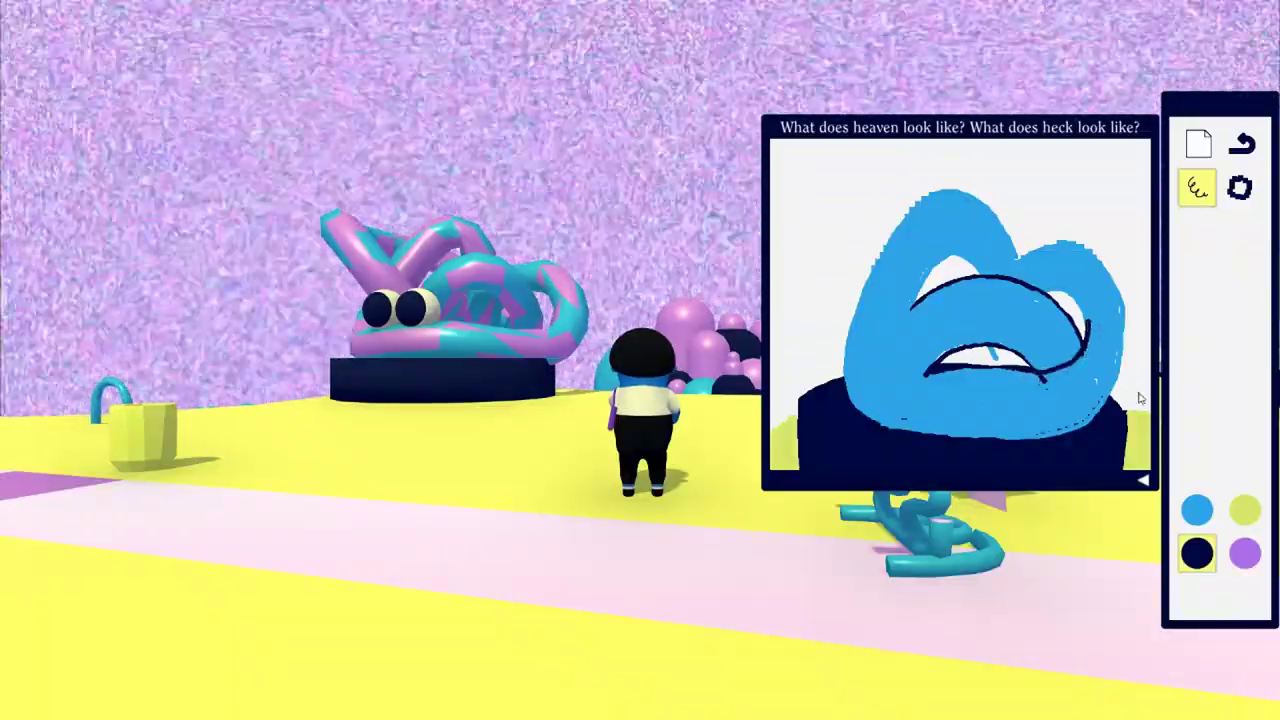
left_click(1201, 513)
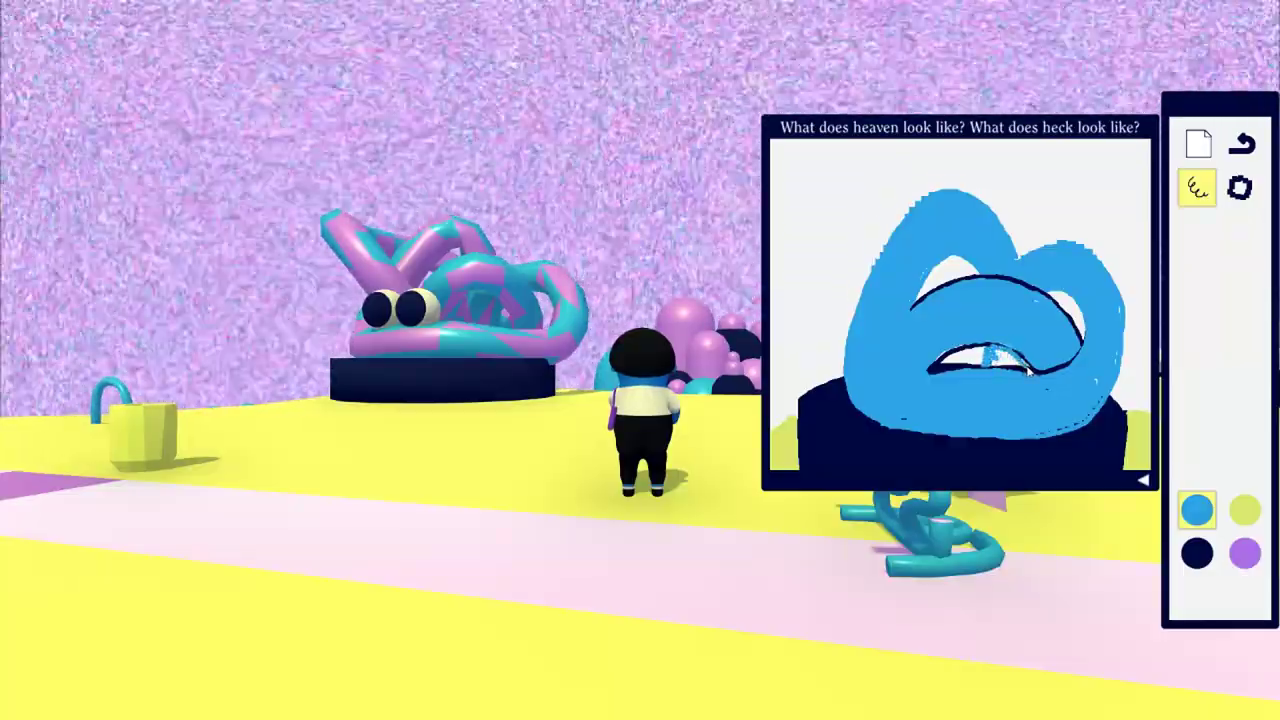
left_click_drag(1030, 370, 1015, 366)
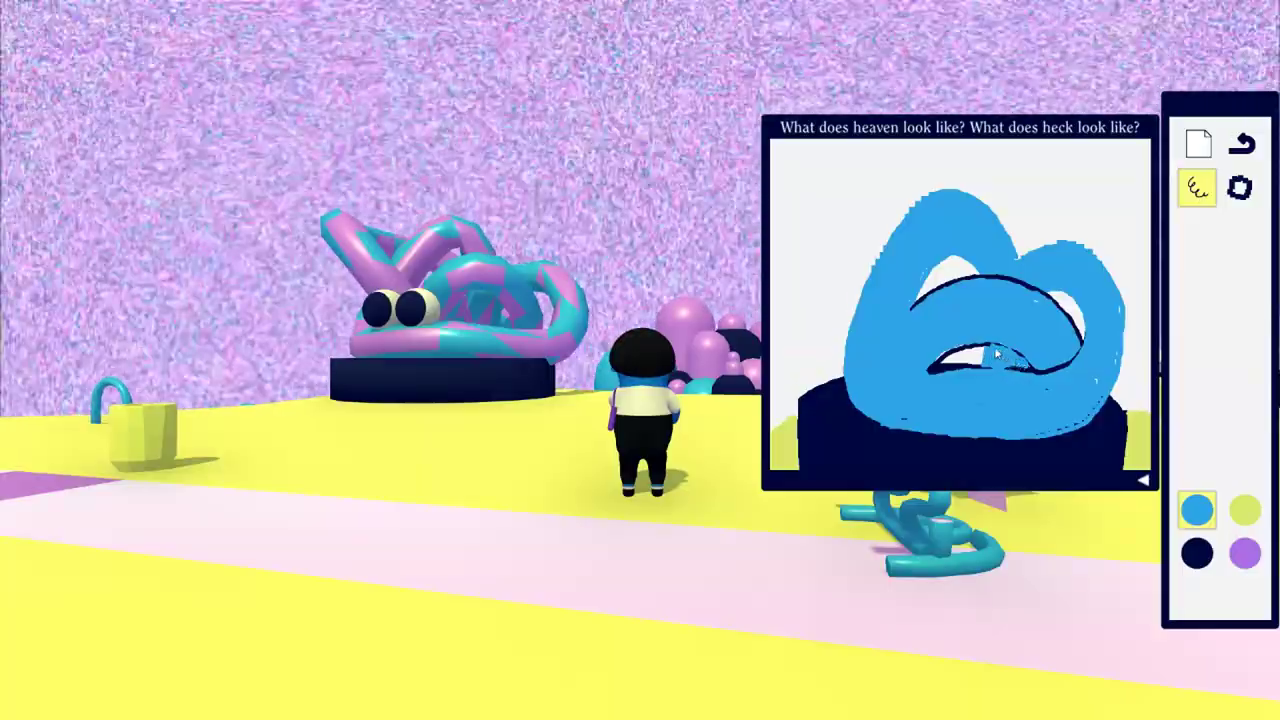
left_click(1203, 558)
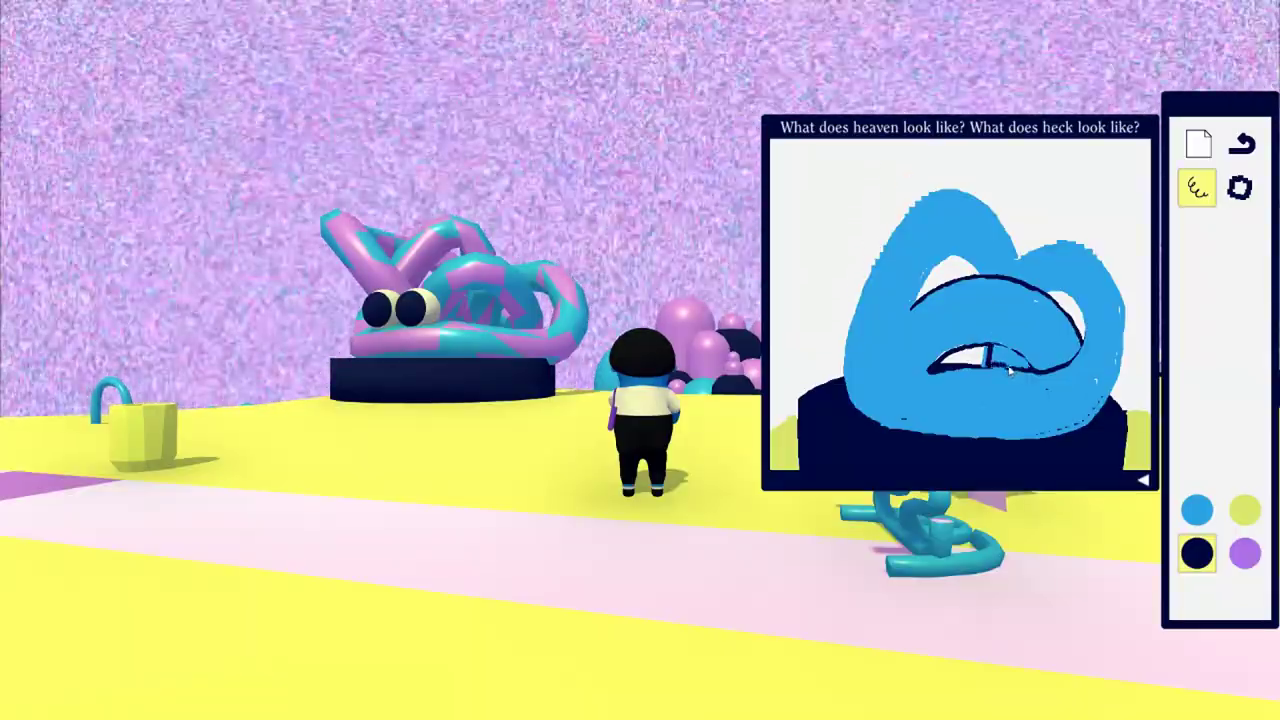
left_click_drag(1033, 372, 1012, 366)
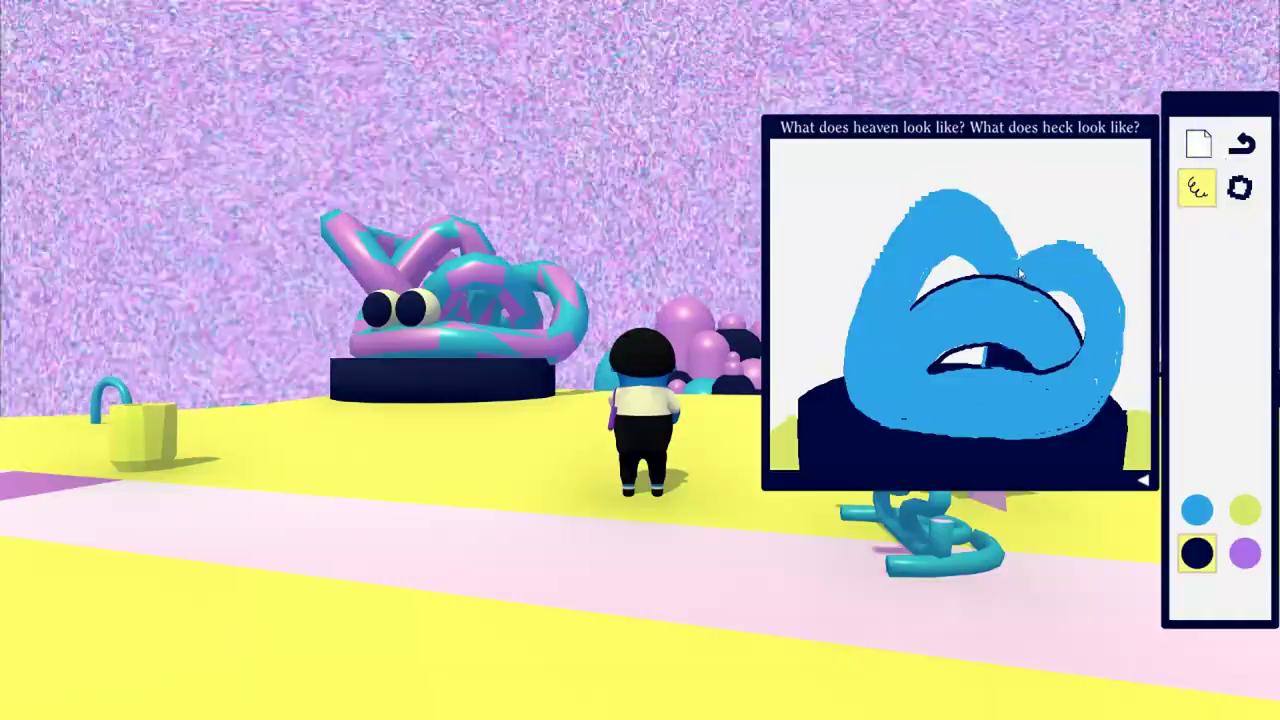
left_click(1015, 258)
scroll(1005, 250, "up", 1)
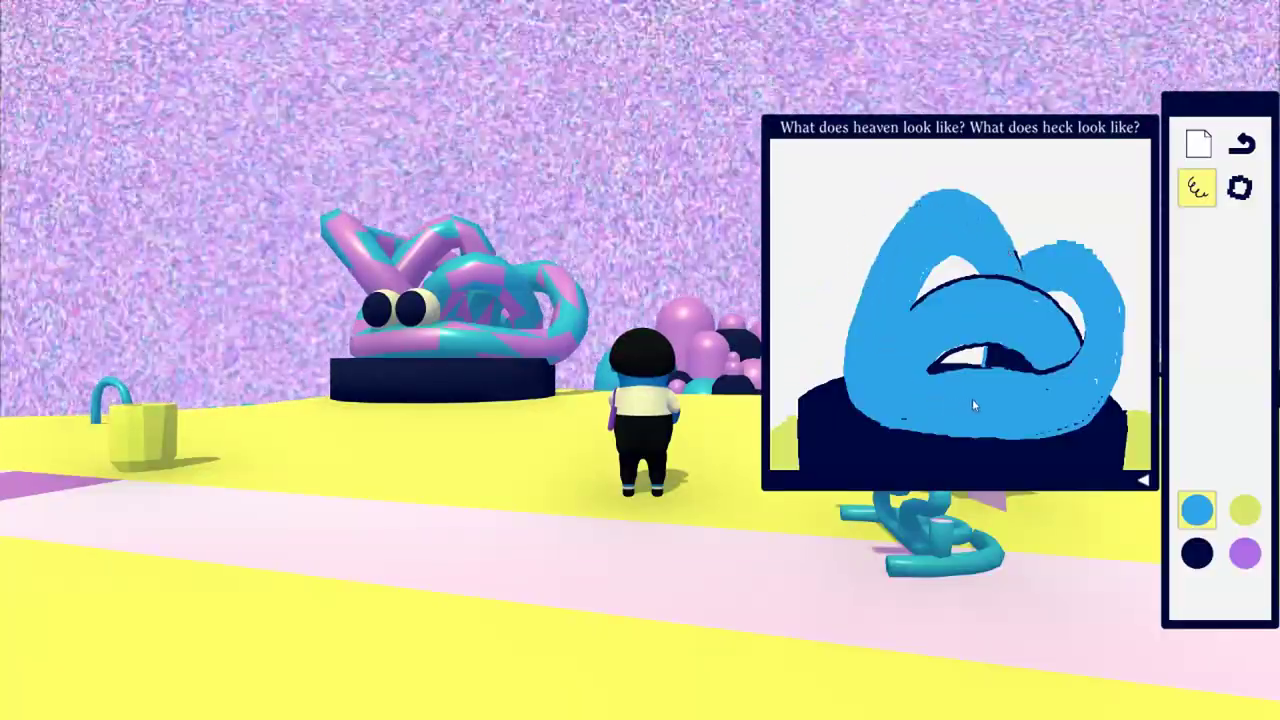
left_click(1197, 553)
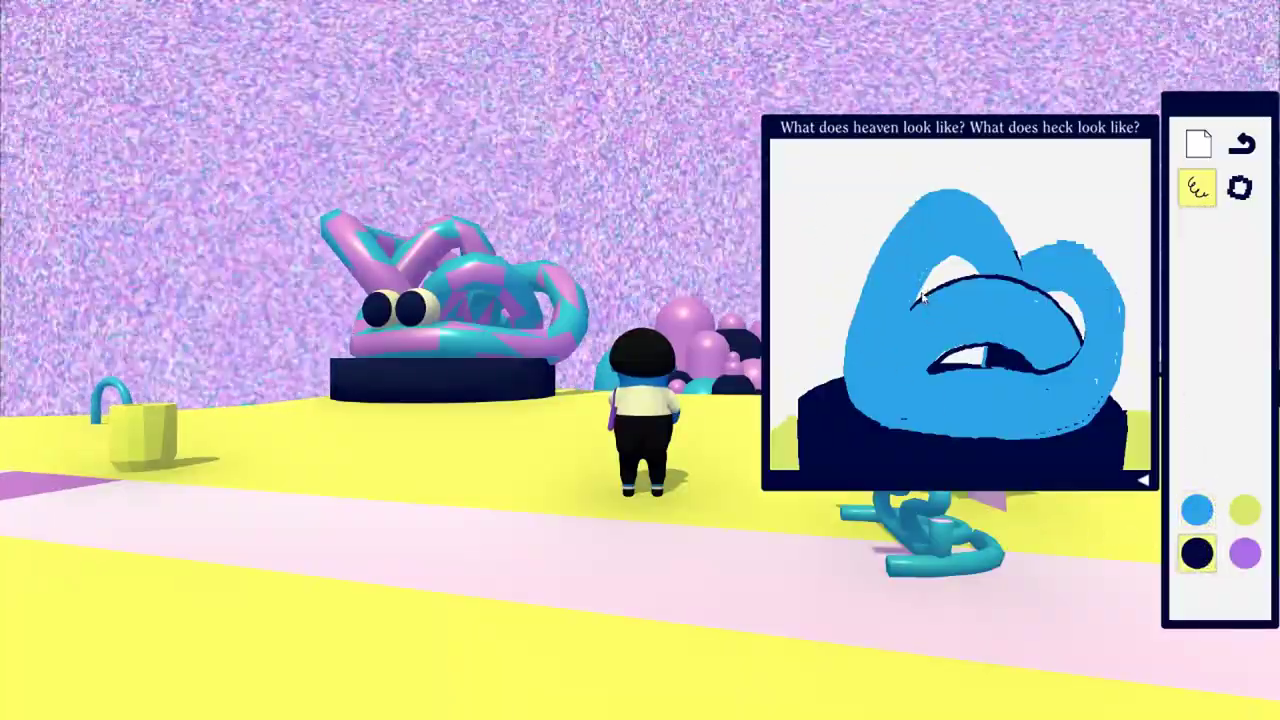
left_click(1245, 553)
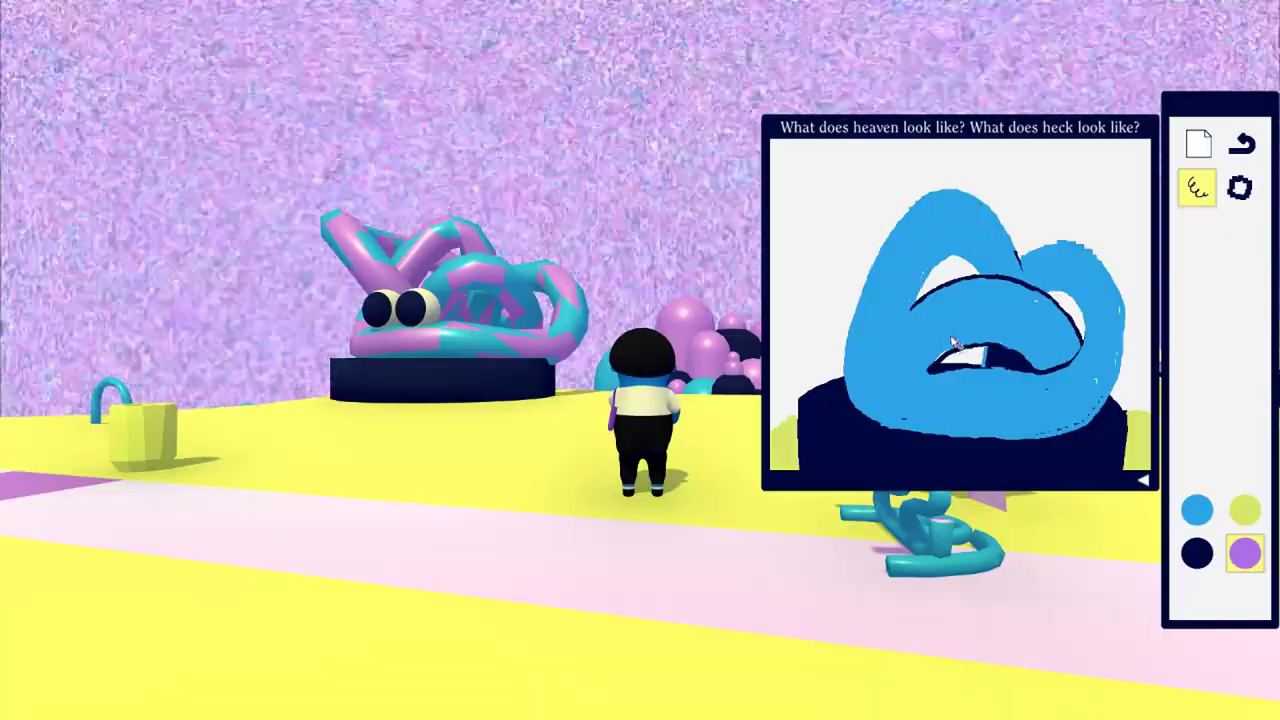
Step: Draw a purple loop at the upper left, thicken its edge and fill its white gaps
mouse_move(930, 307)
left_mouse_down()
mouse_move(963, 345)
mouse_move(904, 249)
mouse_move(850, 205)
mouse_move(826, 235)
mouse_move(933, 371)
left_mouse_up()
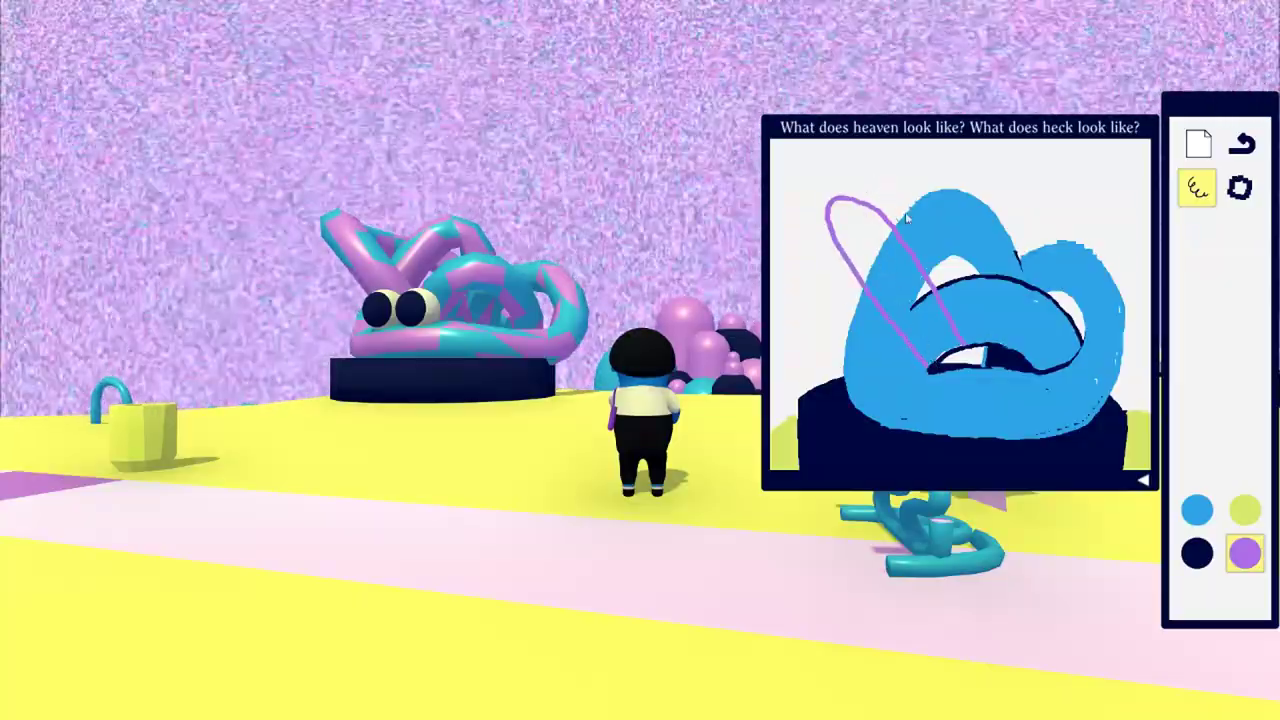
left_click_drag(866, 207, 918, 203)
left_click(1241, 145)
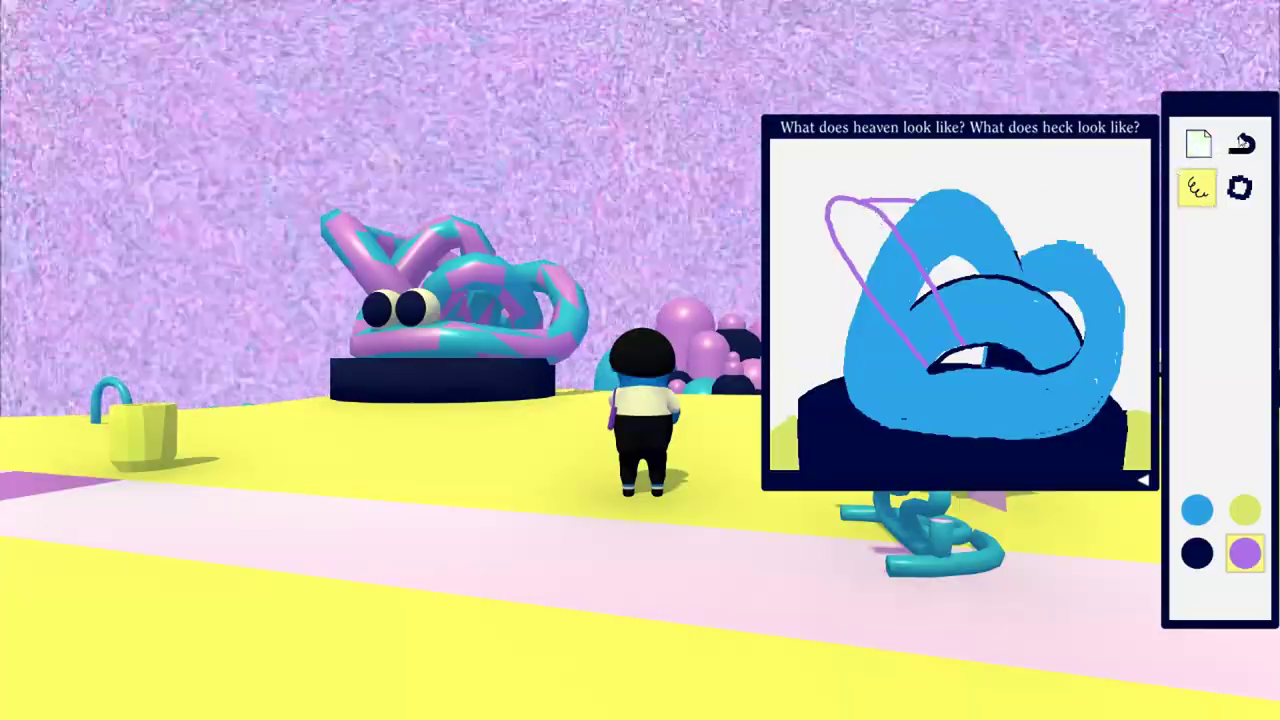
left_click_drag(834, 200, 910, 203)
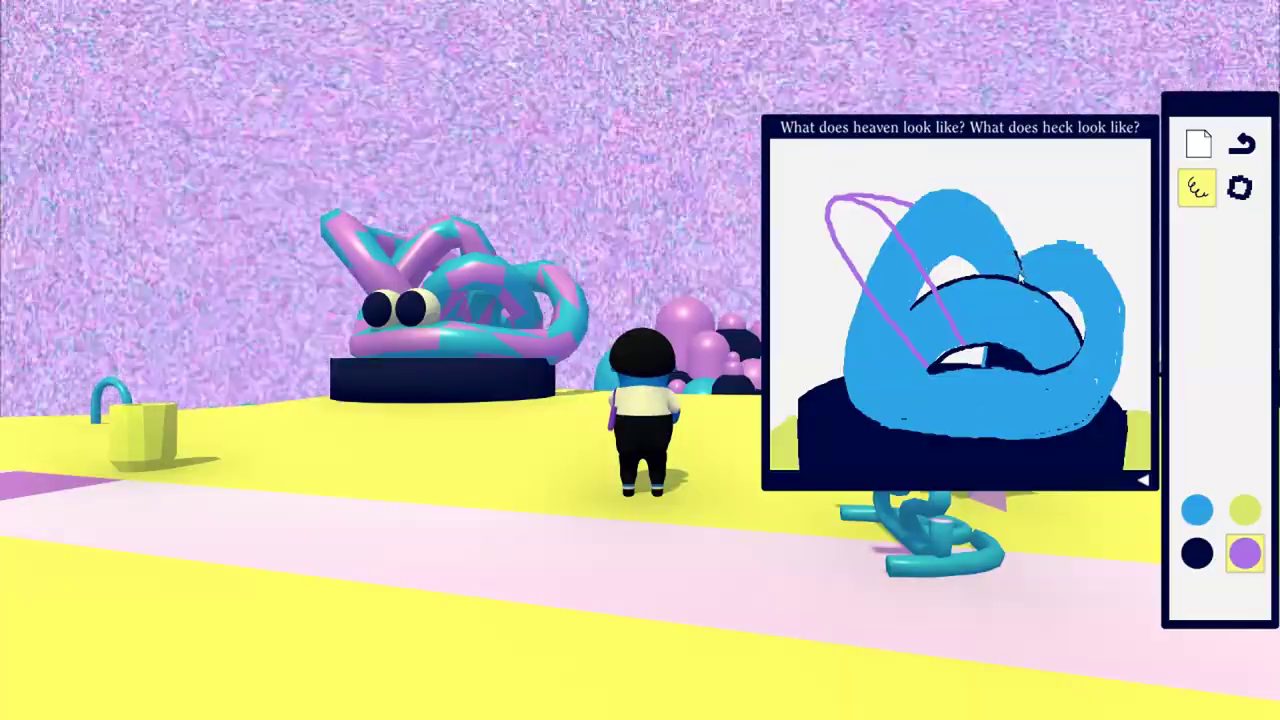
left_click_drag(1010, 232, 1058, 300)
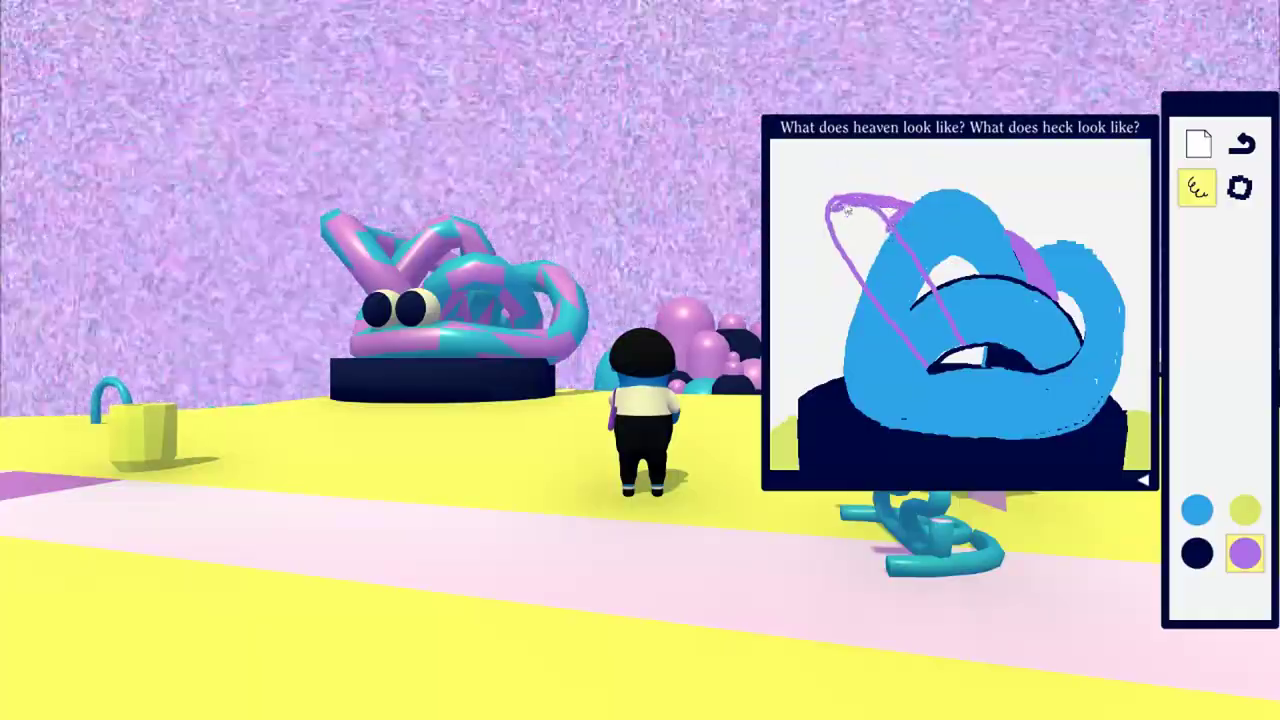
mouse_move(843, 208)
left_mouse_down()
mouse_move(870, 290)
mouse_move(868, 232)
left_mouse_up()
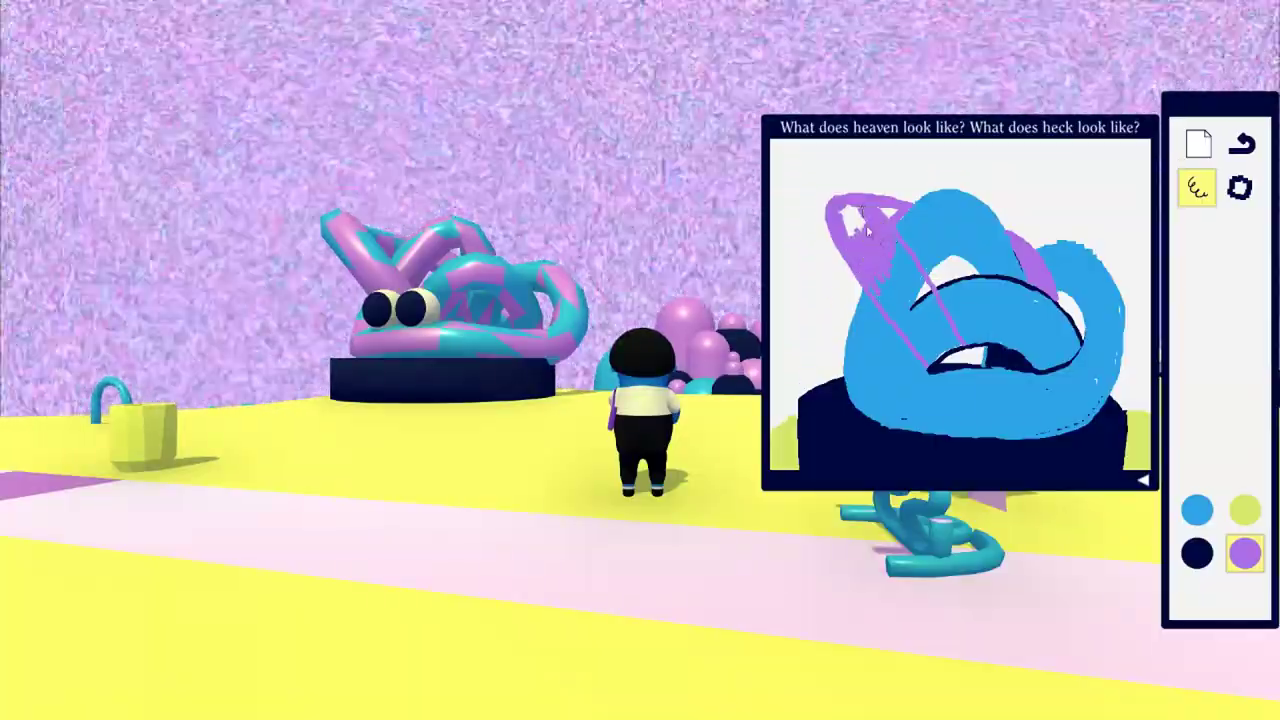
left_click_drag(855, 245, 850, 243)
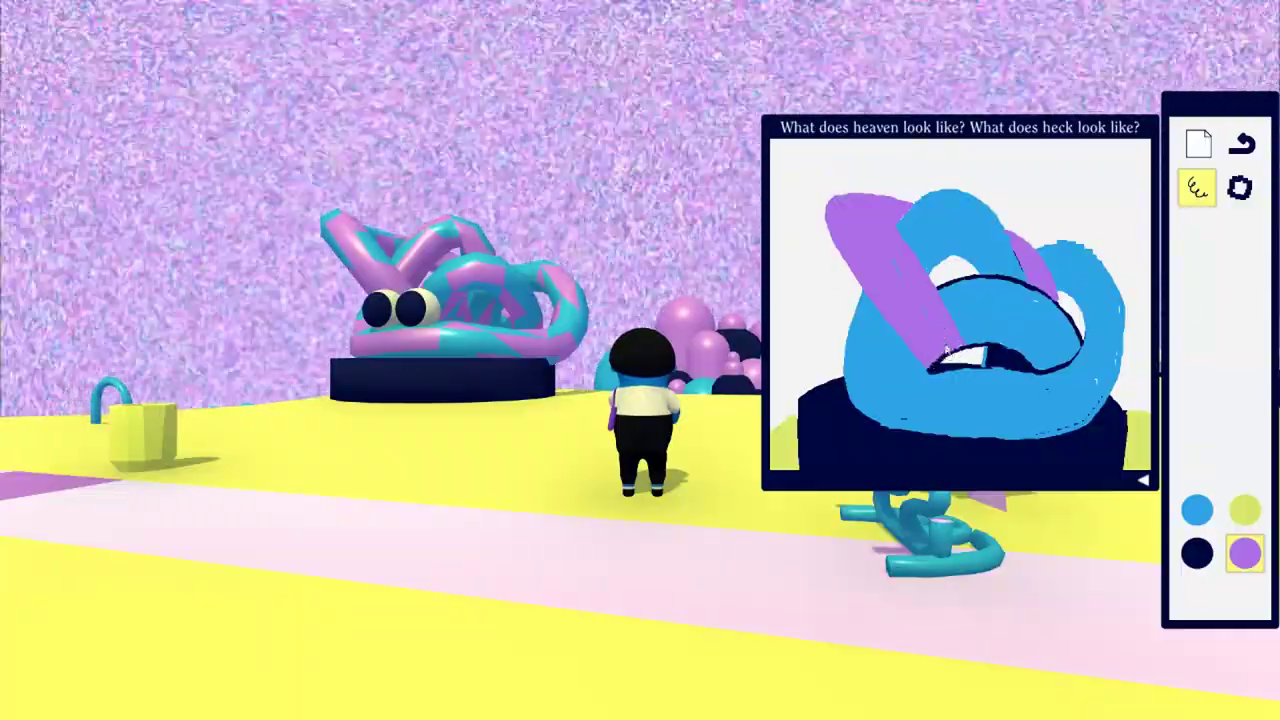
Step: Edge the purple horn with a thin dark navy diagonal line toward the blue hood
left_click(1198, 554)
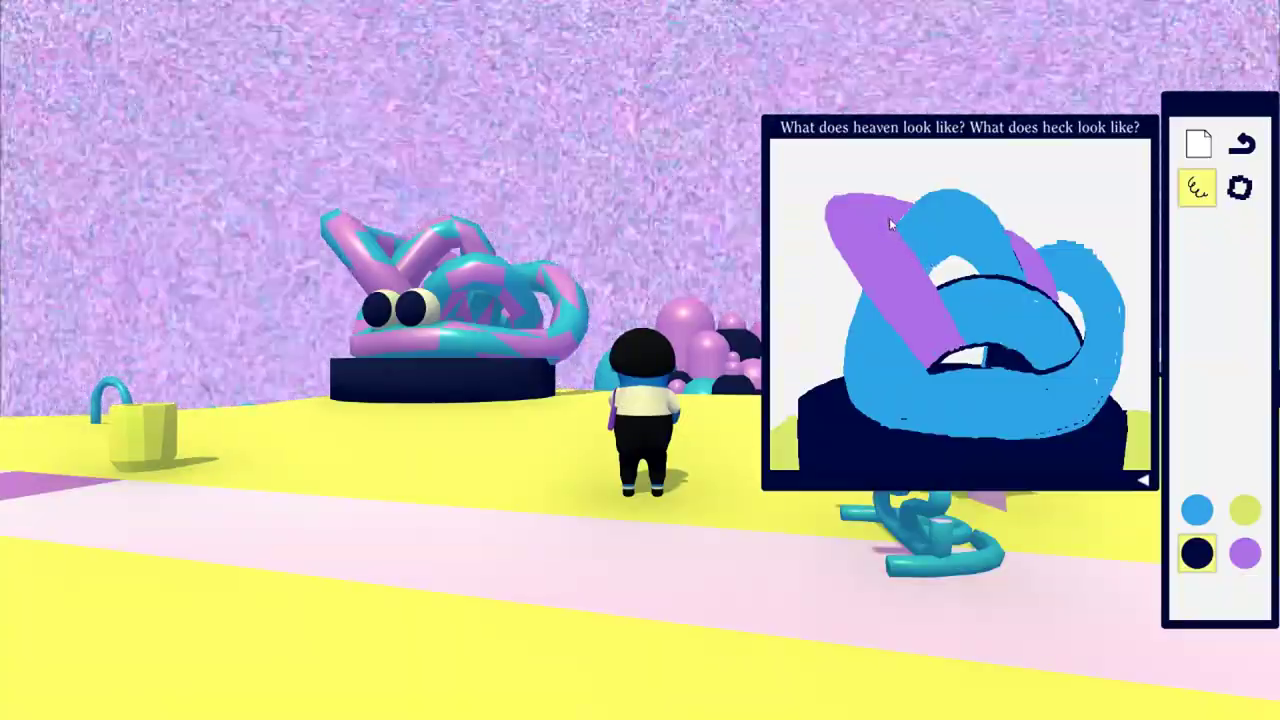
left_click_drag(889, 220, 906, 254)
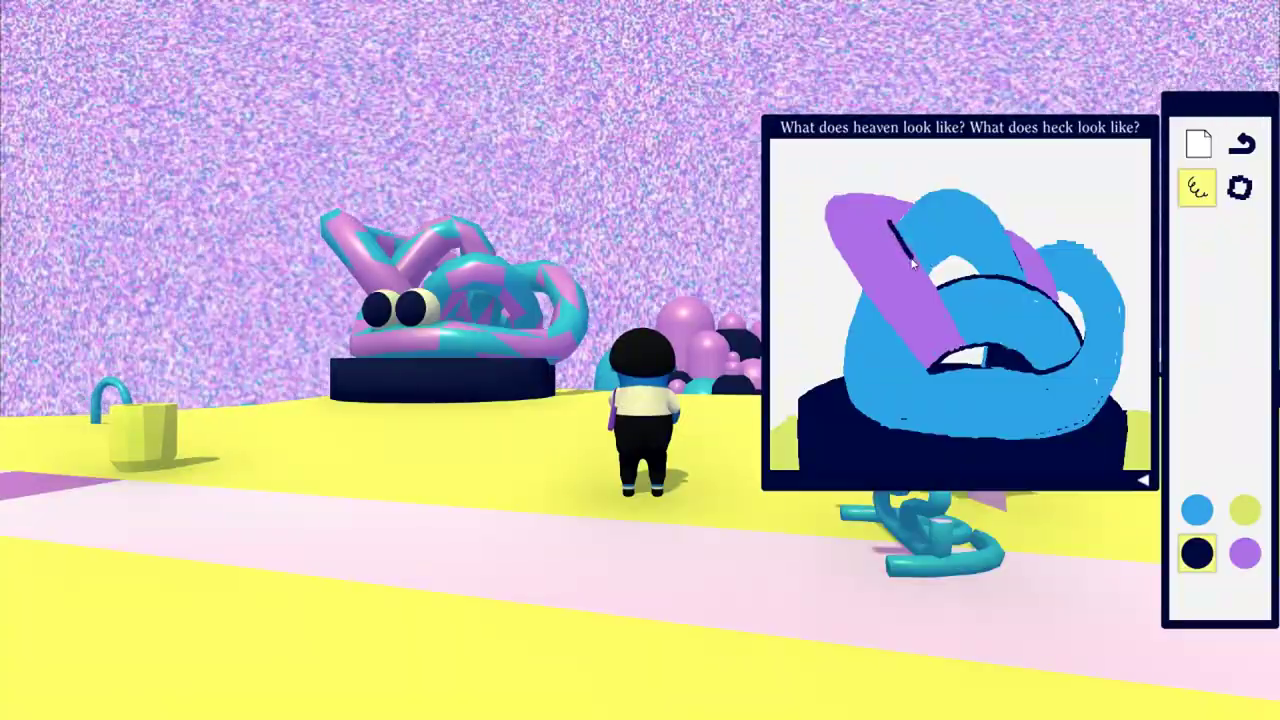
left_click_drag(888, 222, 960, 332)
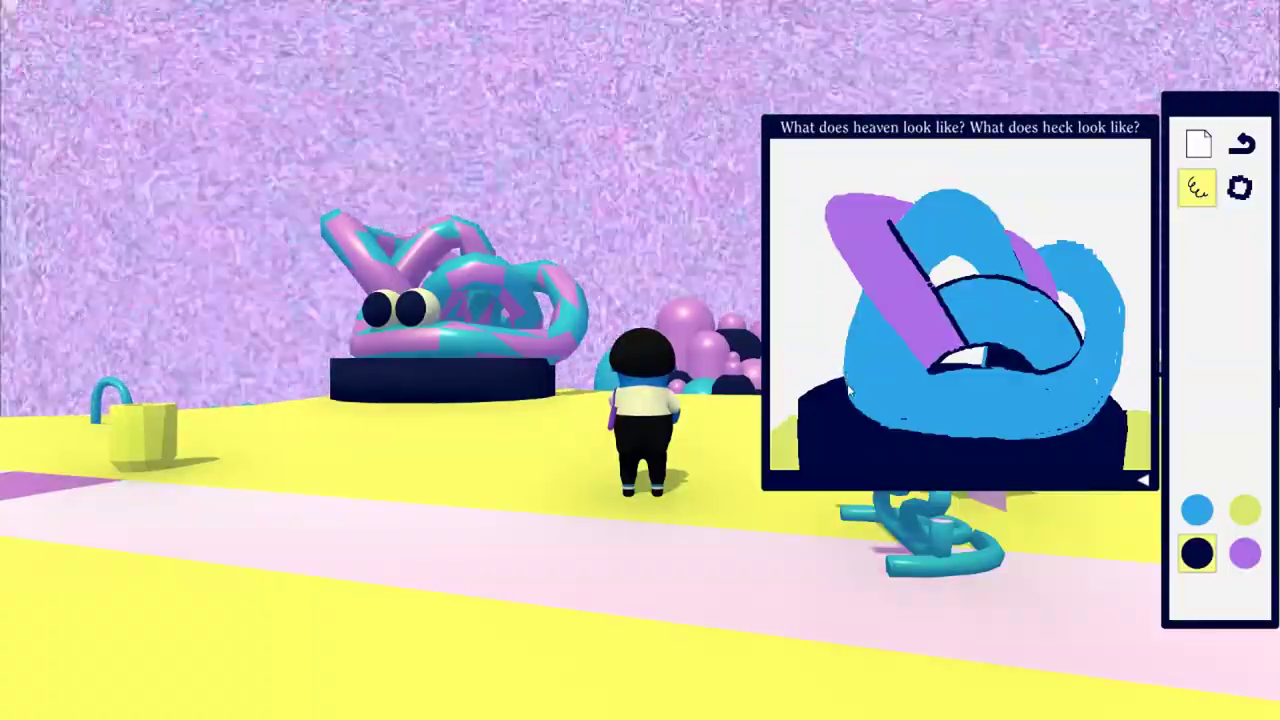
Step: Paint blue over the purple loop's upper-left tip, undoing the last blue streaks
left_click(1197, 510)
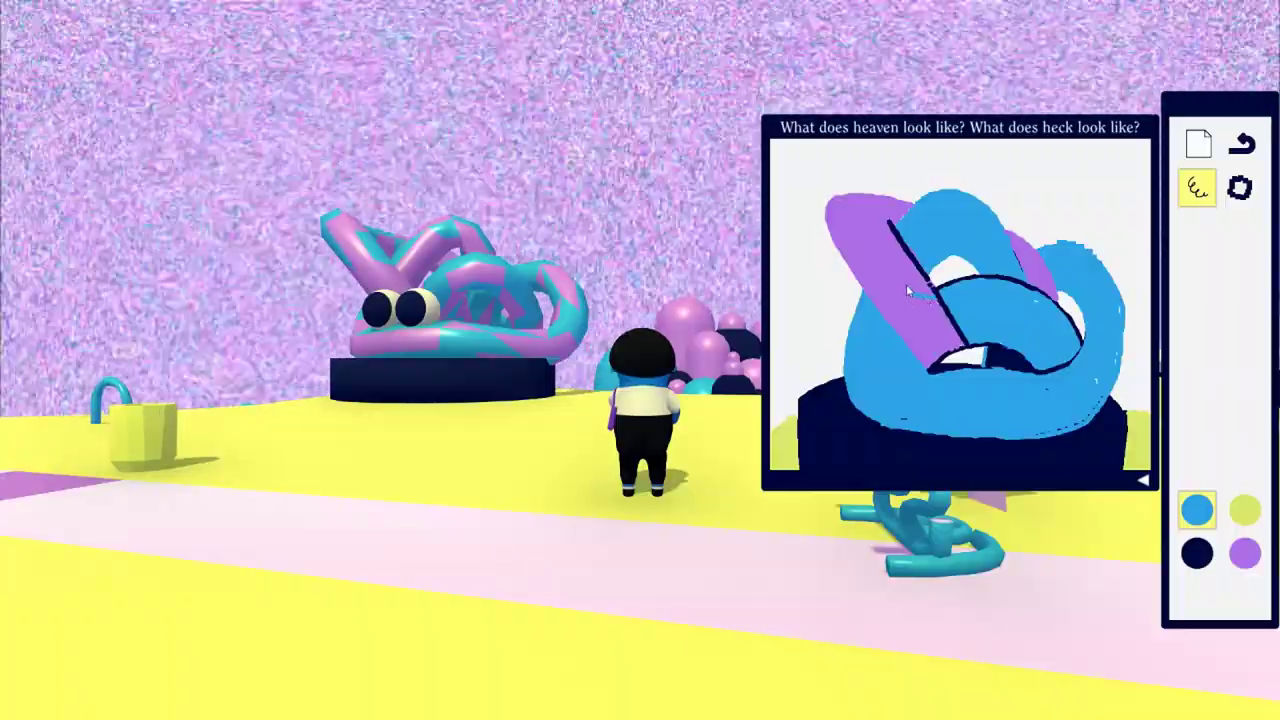
left_click_drag(904, 286, 886, 259)
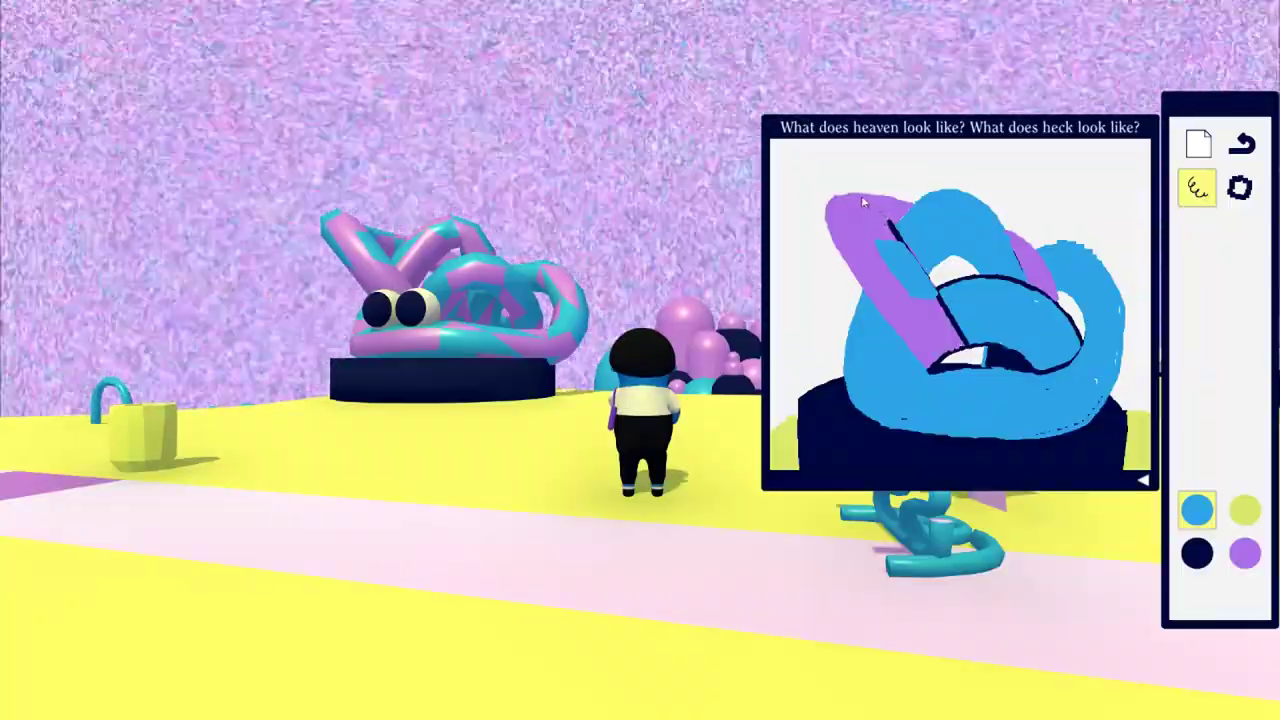
mouse_move(867, 193)
left_mouse_down()
mouse_move(836, 254)
mouse_move(864, 190)
left_mouse_up()
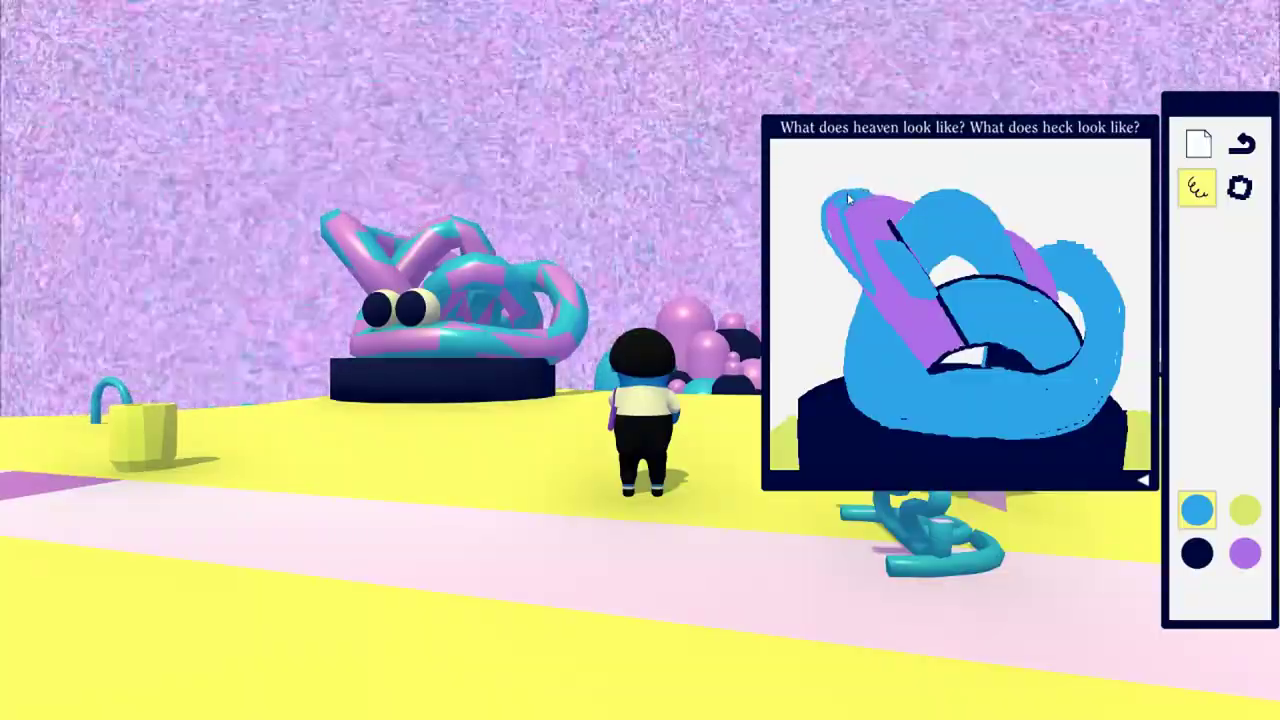
left_click_drag(849, 199, 855, 265)
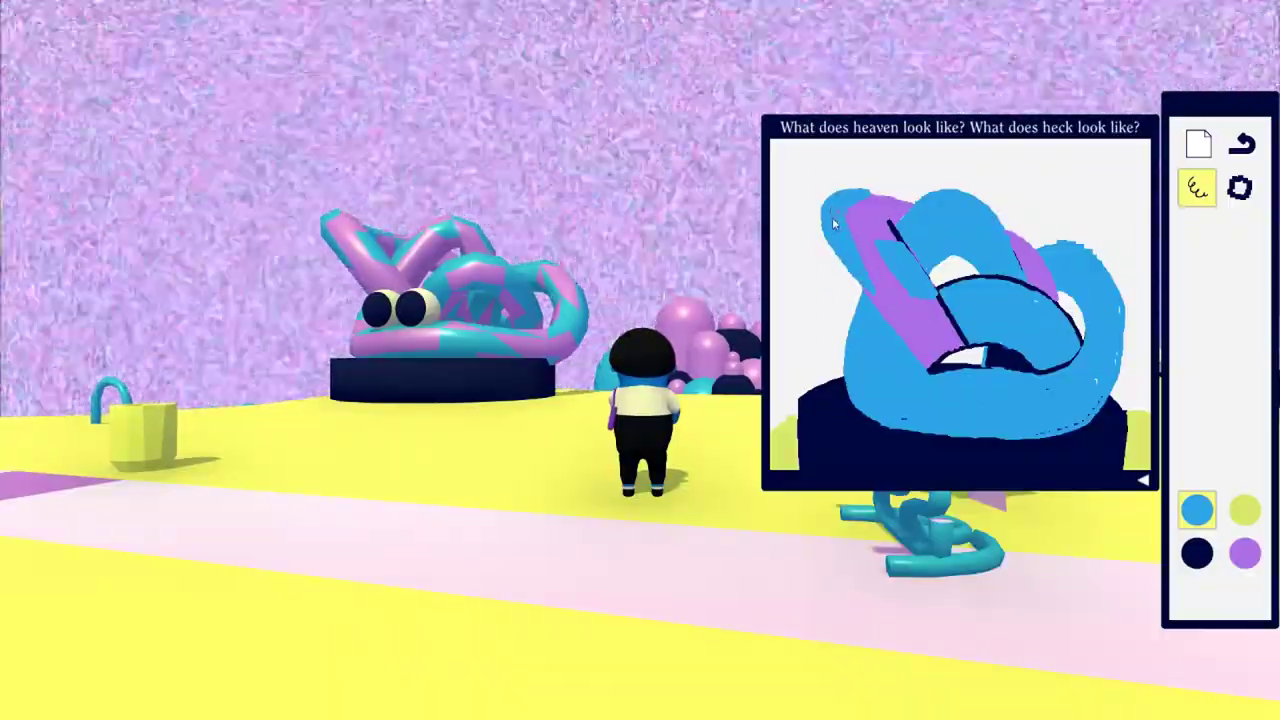
key("ctrl+z")
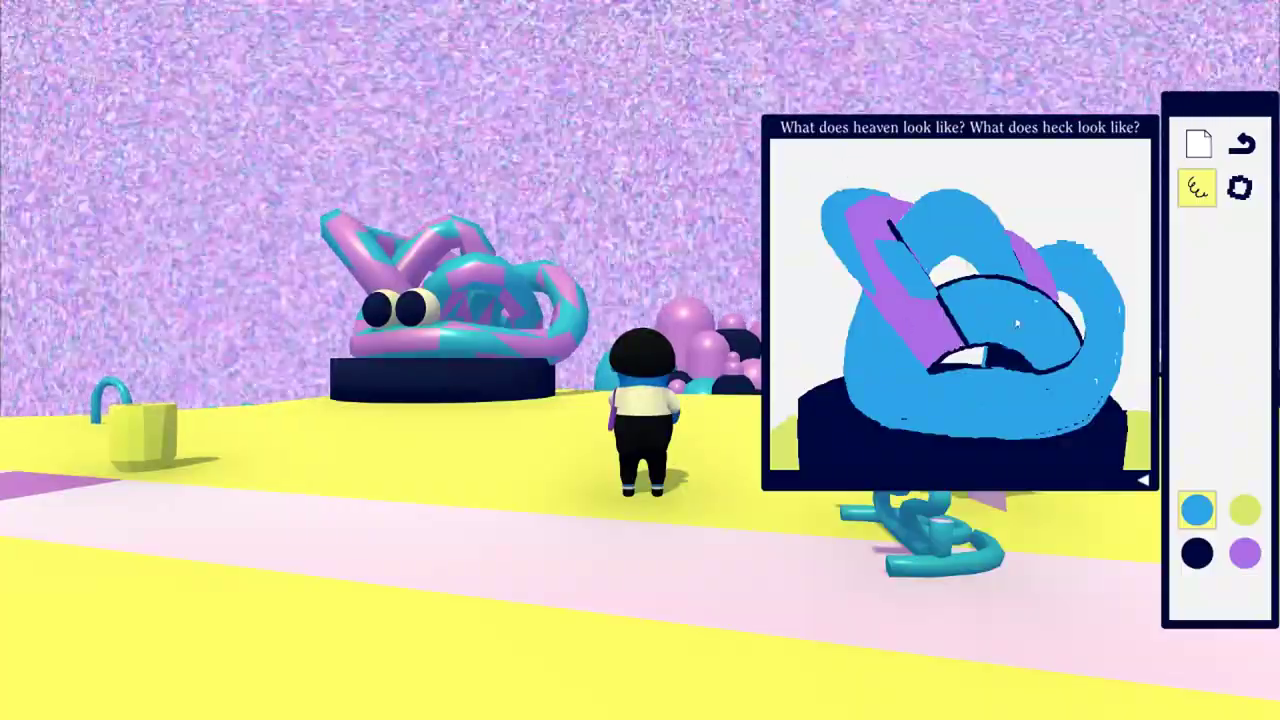
Step: In navy, extend the top dark line and shade the purple stripe's edge and right loop
left_click(1197, 553)
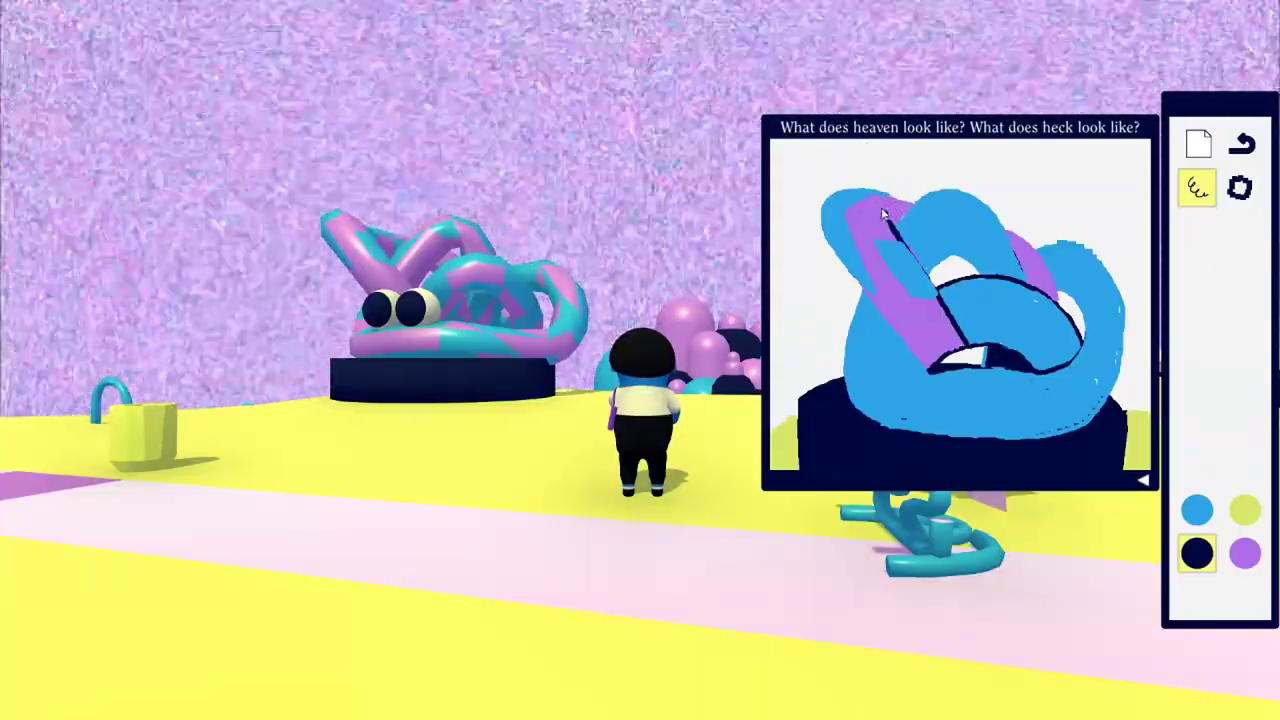
mouse_move(883, 214)
left_mouse_down()
mouse_move(880, 200)
mouse_move(914, 208)
mouse_move(872, 196)
left_mouse_up()
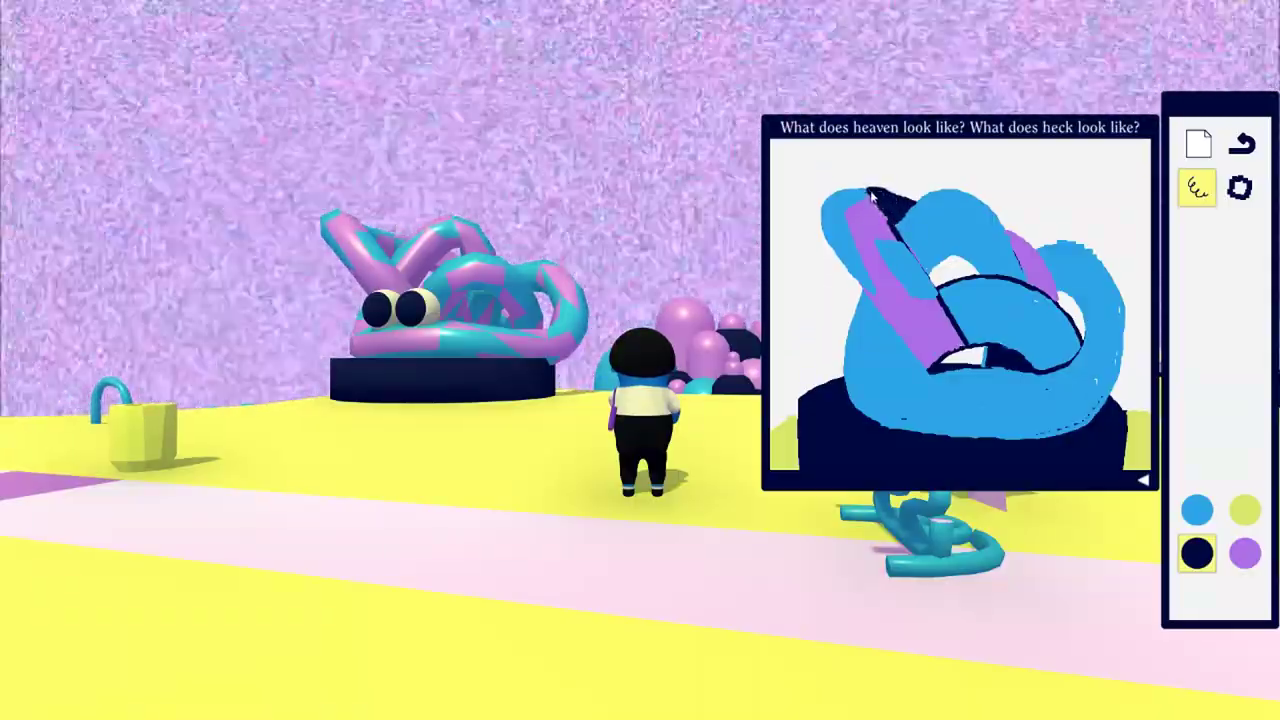
left_click_drag(872, 196, 872, 200)
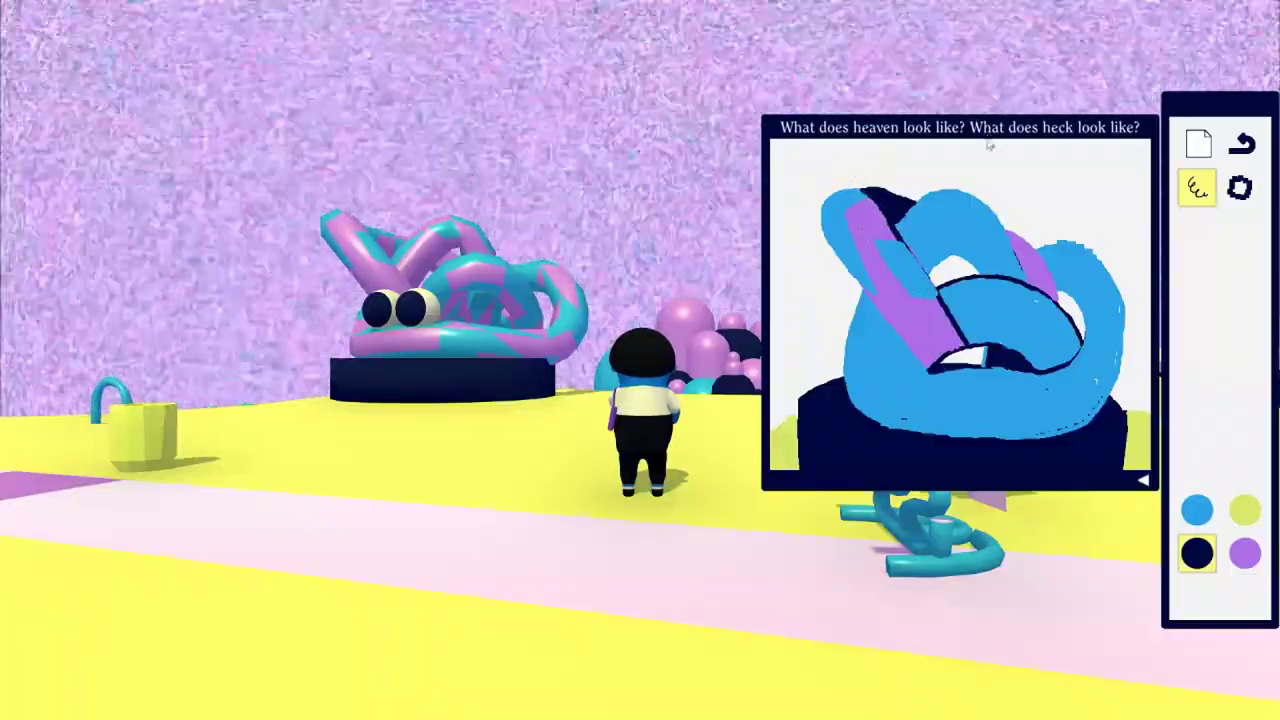
left_click_drag(1008, 234, 1058, 308)
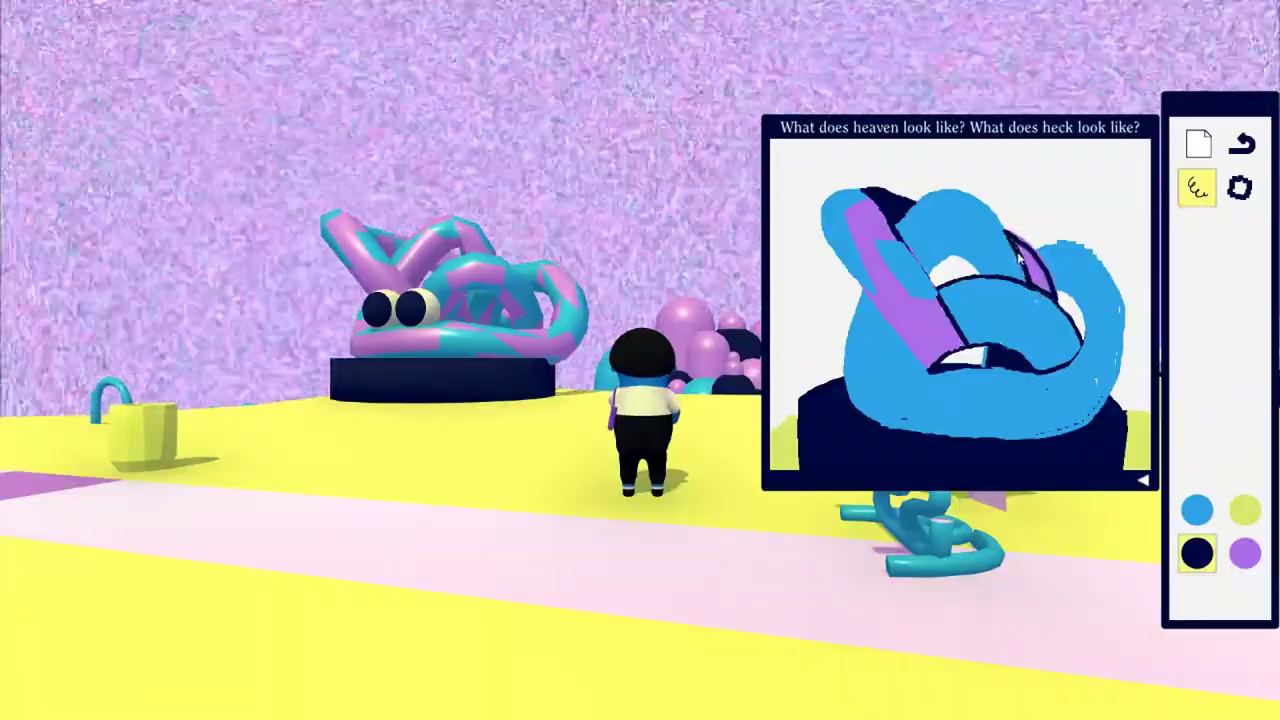
mouse_move(1020, 258)
left_mouse_down()
mouse_move(1012, 240)
mouse_move(1050, 292)
left_mouse_up()
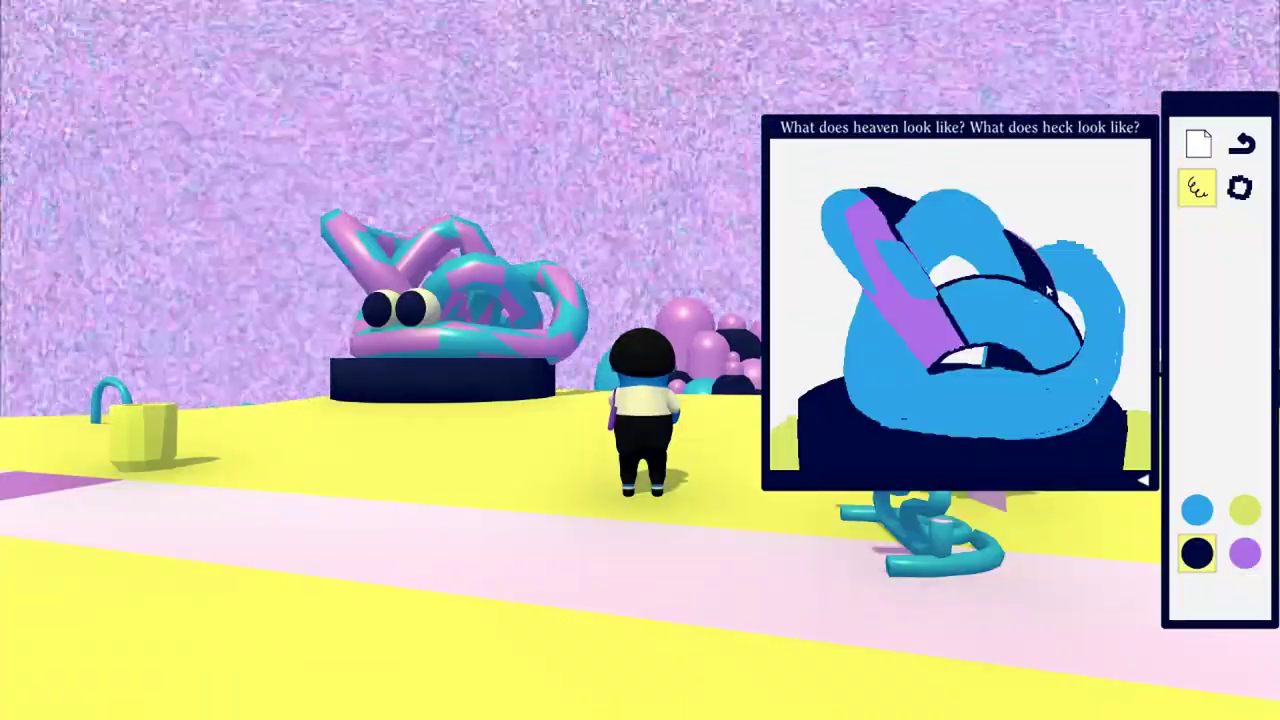
left_click_drag(1008, 233, 1058, 305)
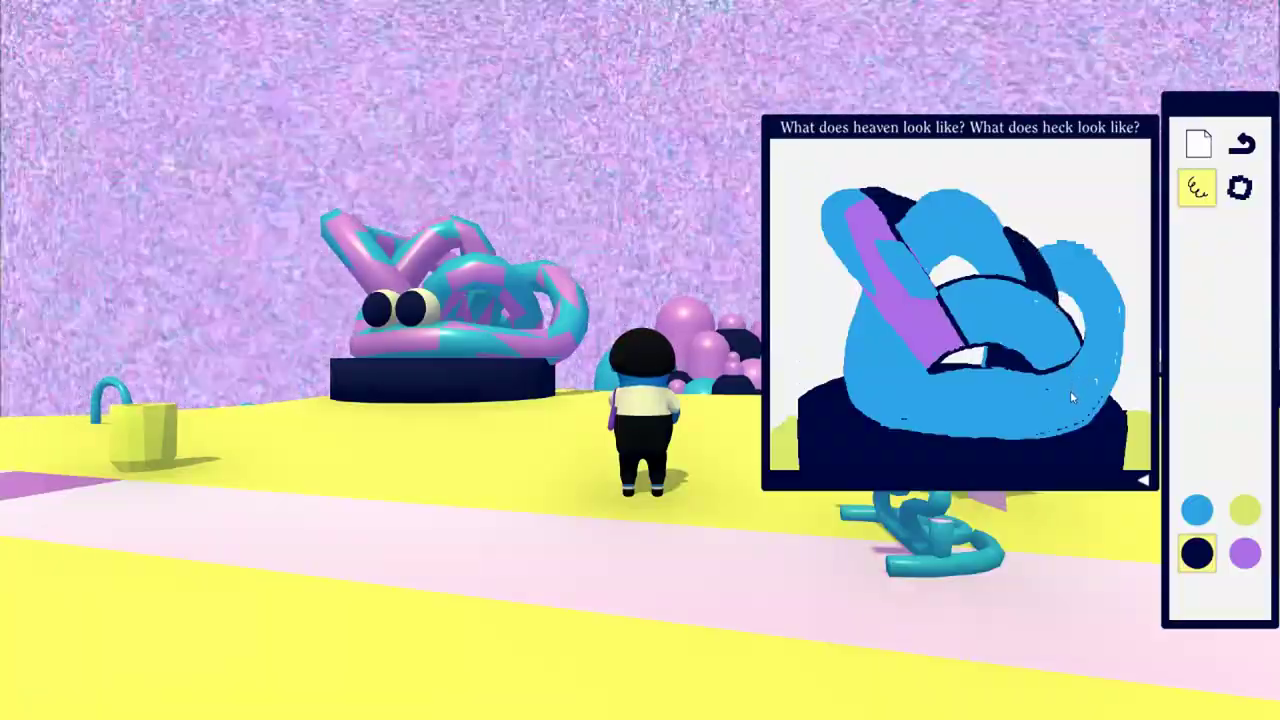
Step: Paint purple bands across the top, middle, bottom and right side of the blue hood
left_click(1250, 558)
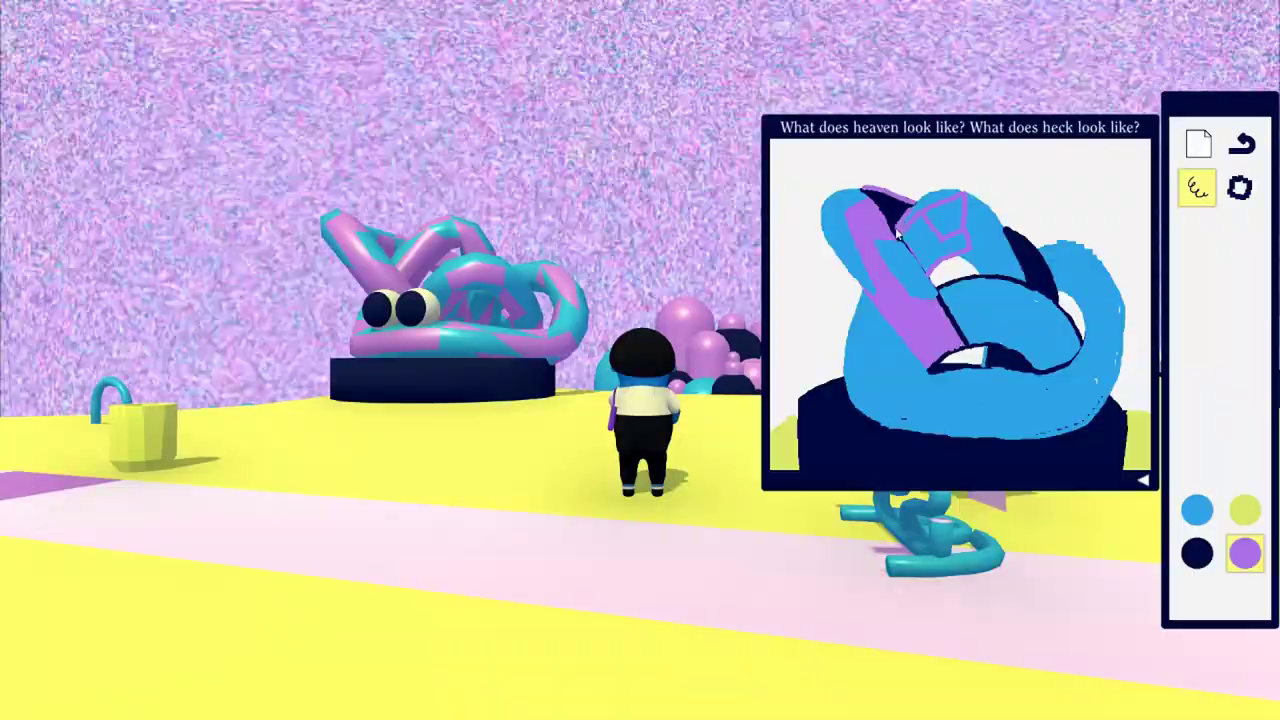
left_click_drag(918, 215, 962, 197)
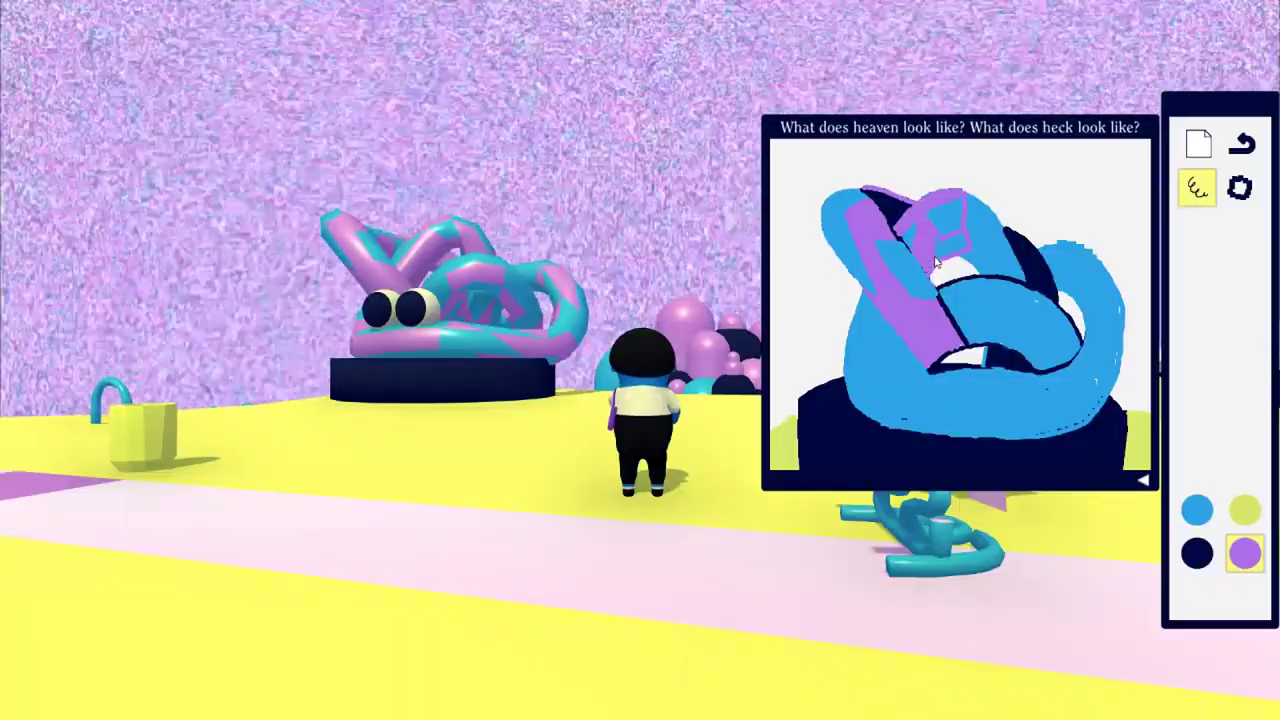
left_click_drag(929, 221, 1051, 328)
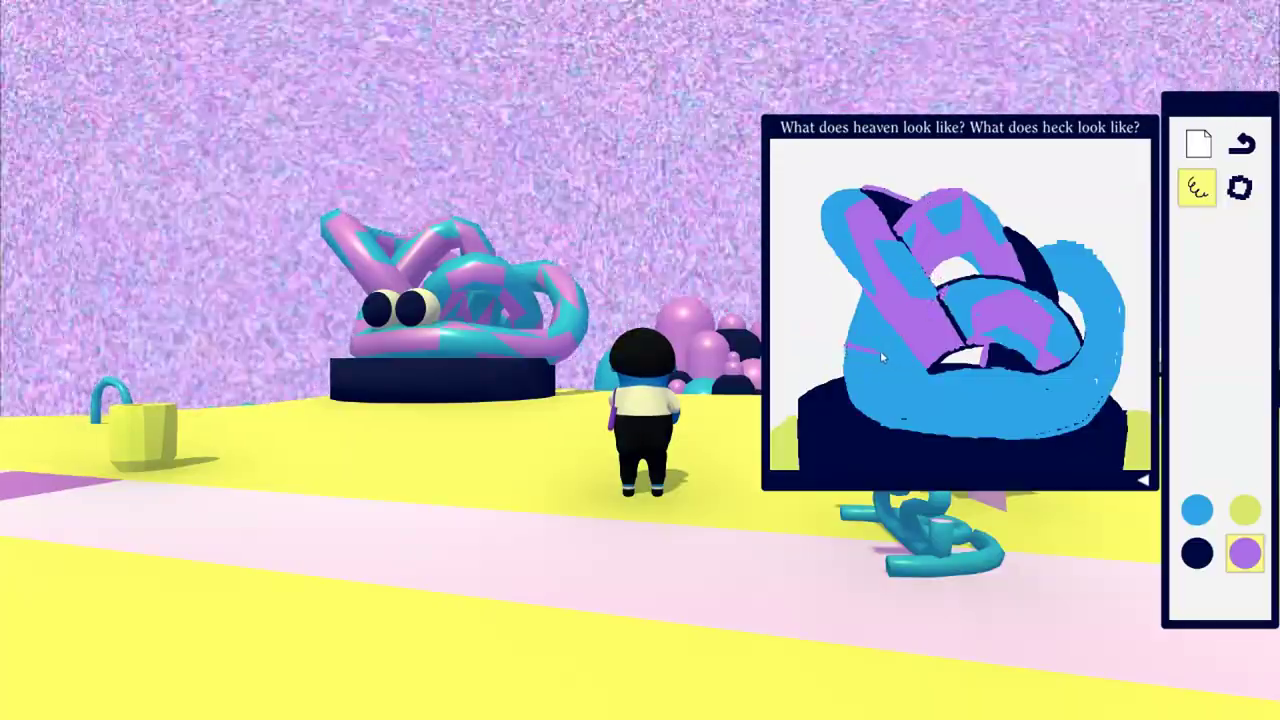
mouse_move(873, 370)
left_mouse_down()
mouse_move(925, 438)
mouse_move(985, 440)
left_mouse_up()
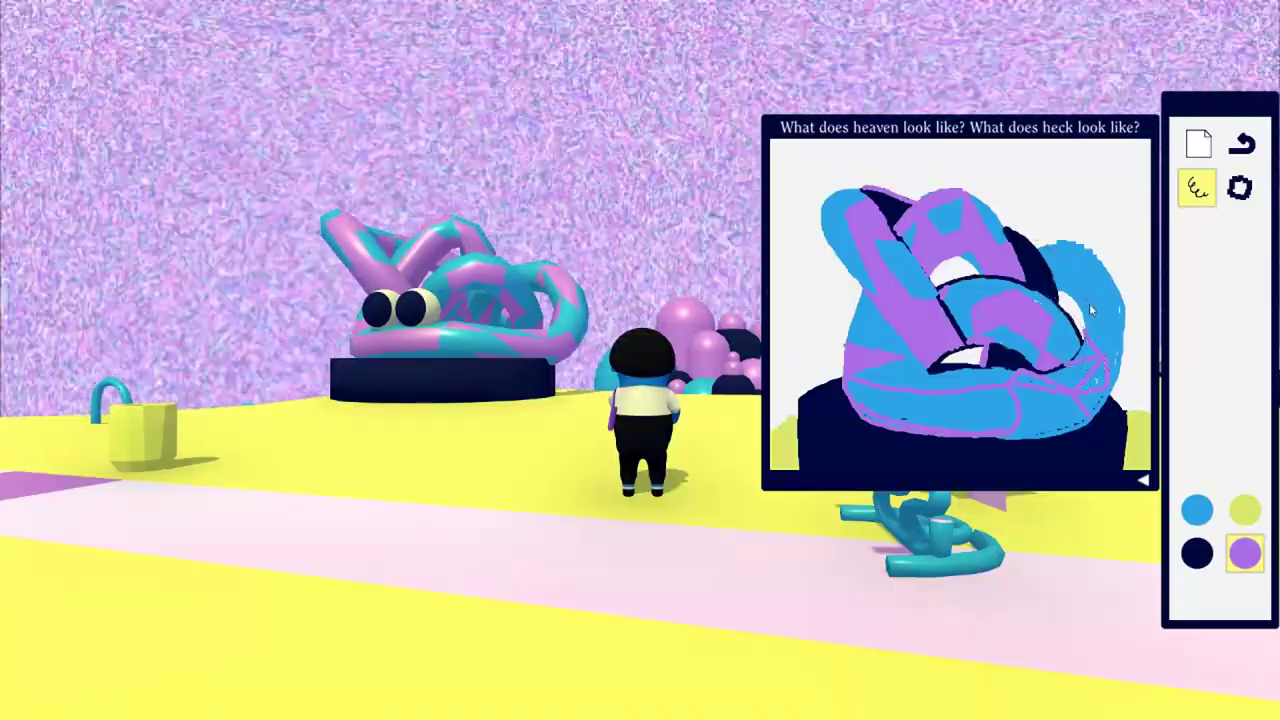
left_click_drag(1085, 335, 1105, 265)
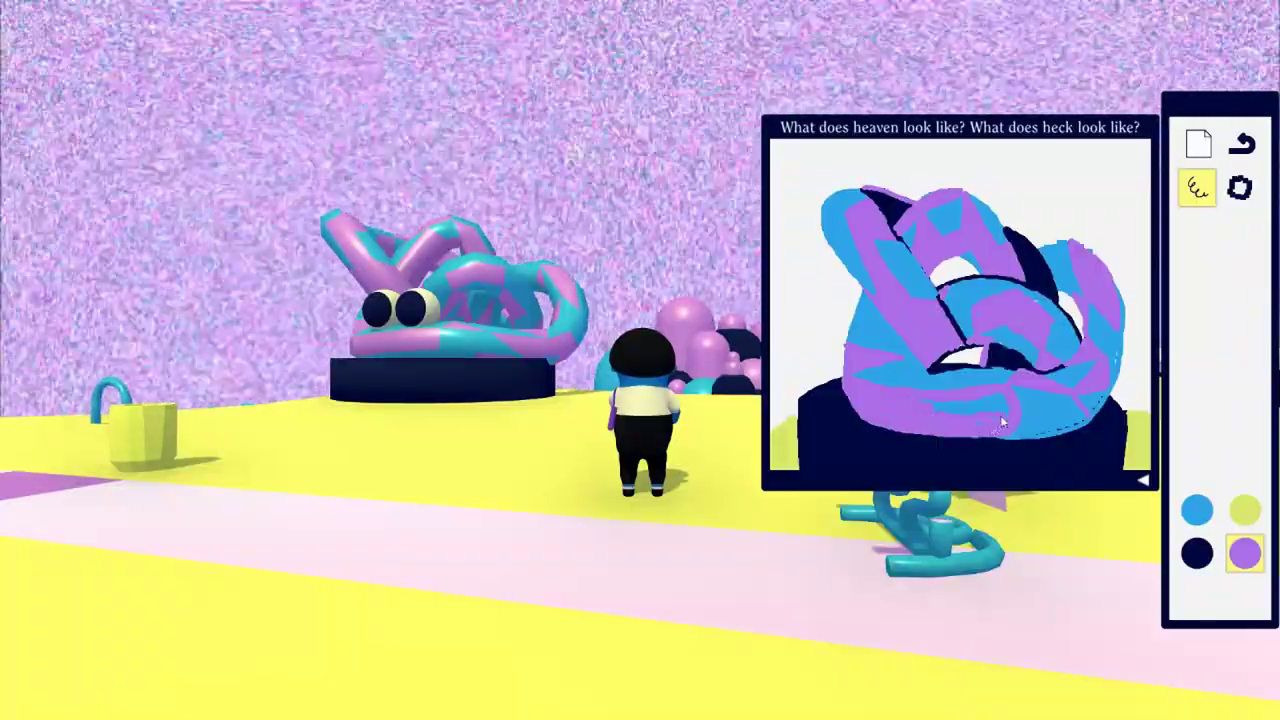
left_click_drag(992, 402, 986, 403)
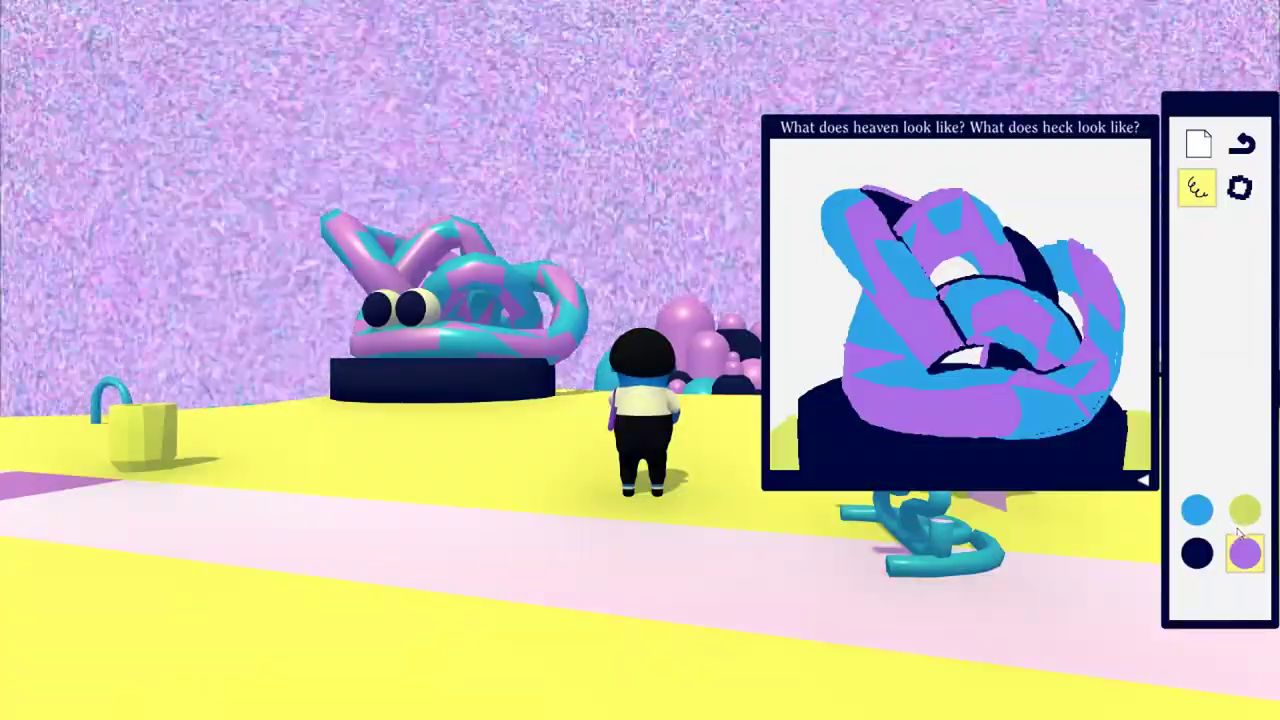
Step: Select dark navy, then walk past the spire plaza and pink cube into the tunnel
left_click(1200, 556)
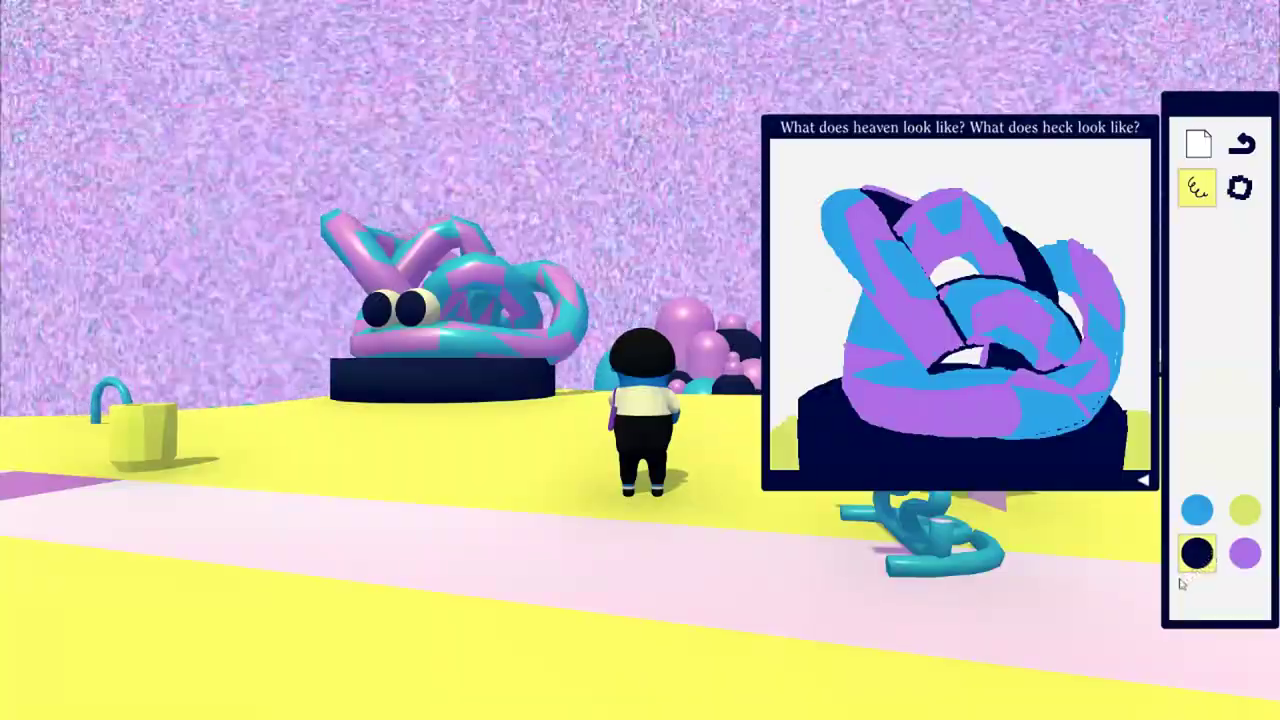
key("a")
key("w")
key("w")
key("w")
key("w")
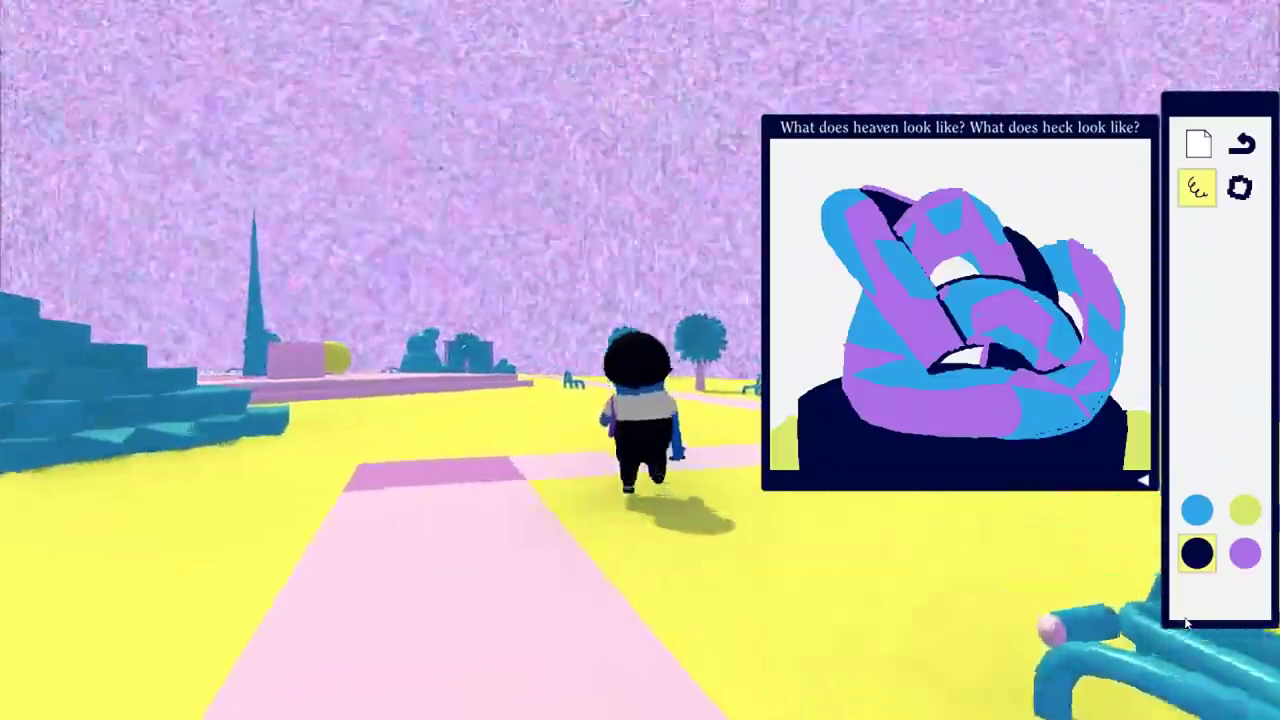
key("w")
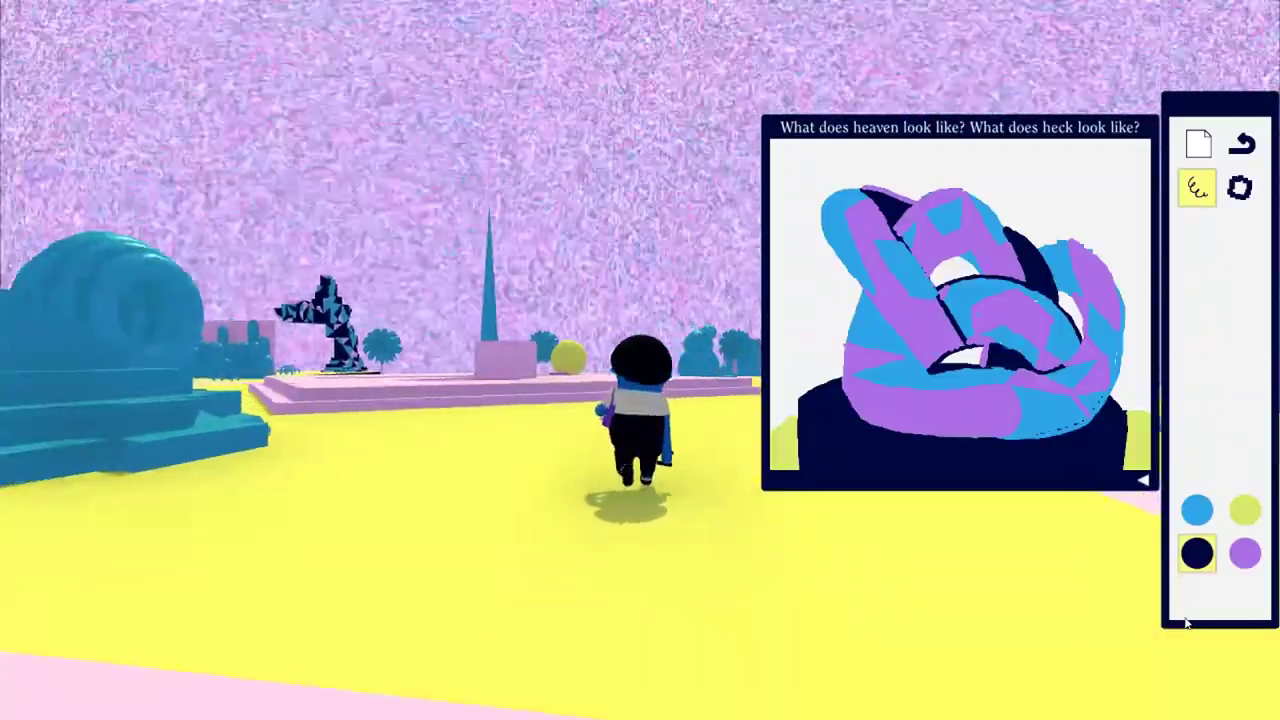
key("w")
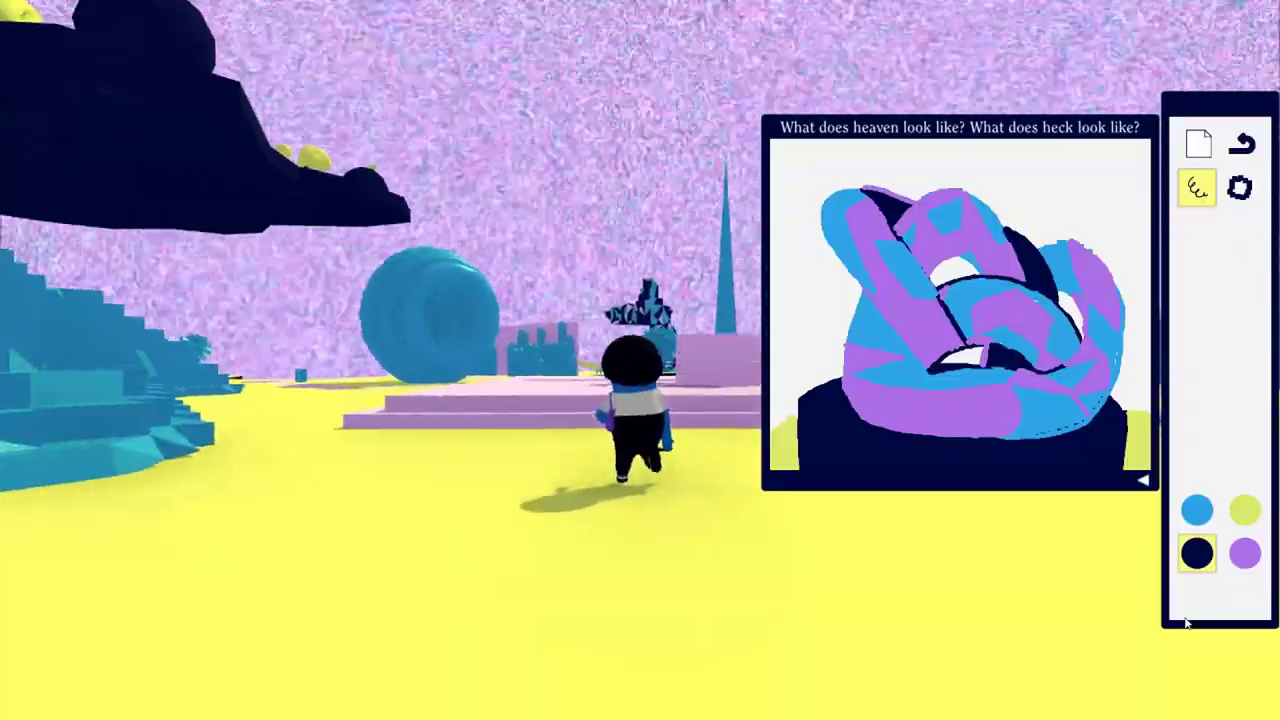
key("w")
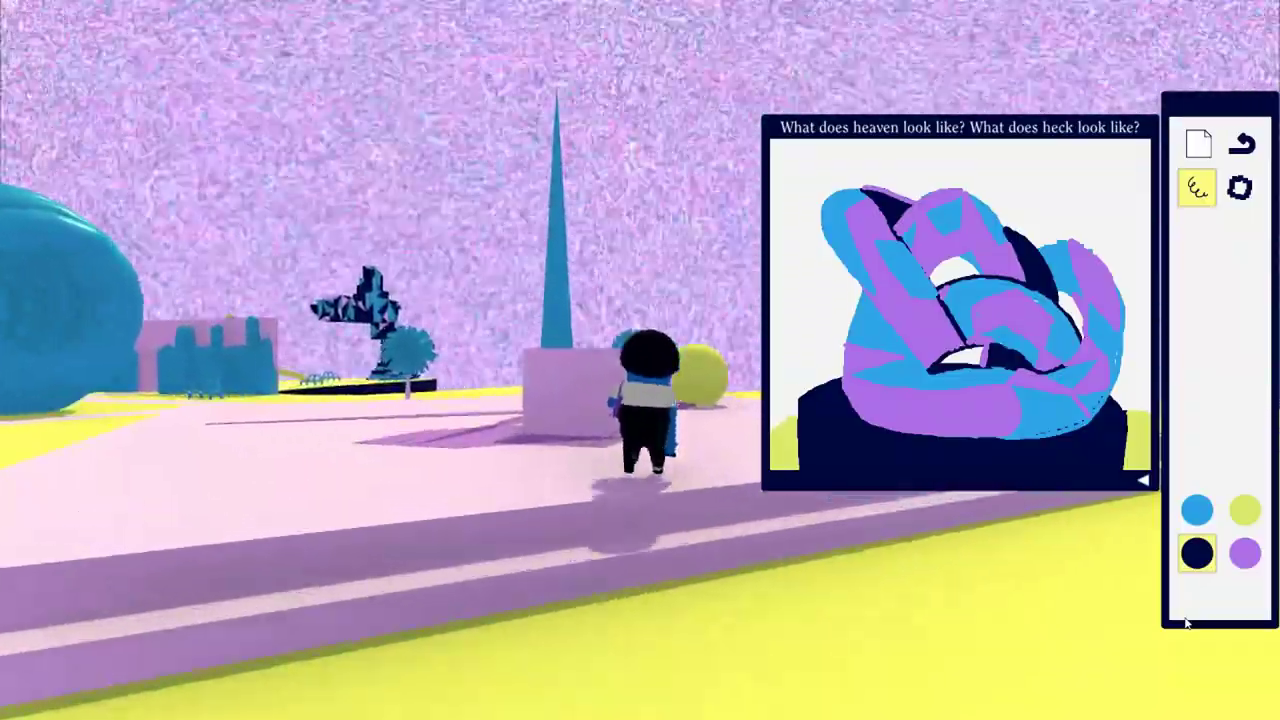
key("a")
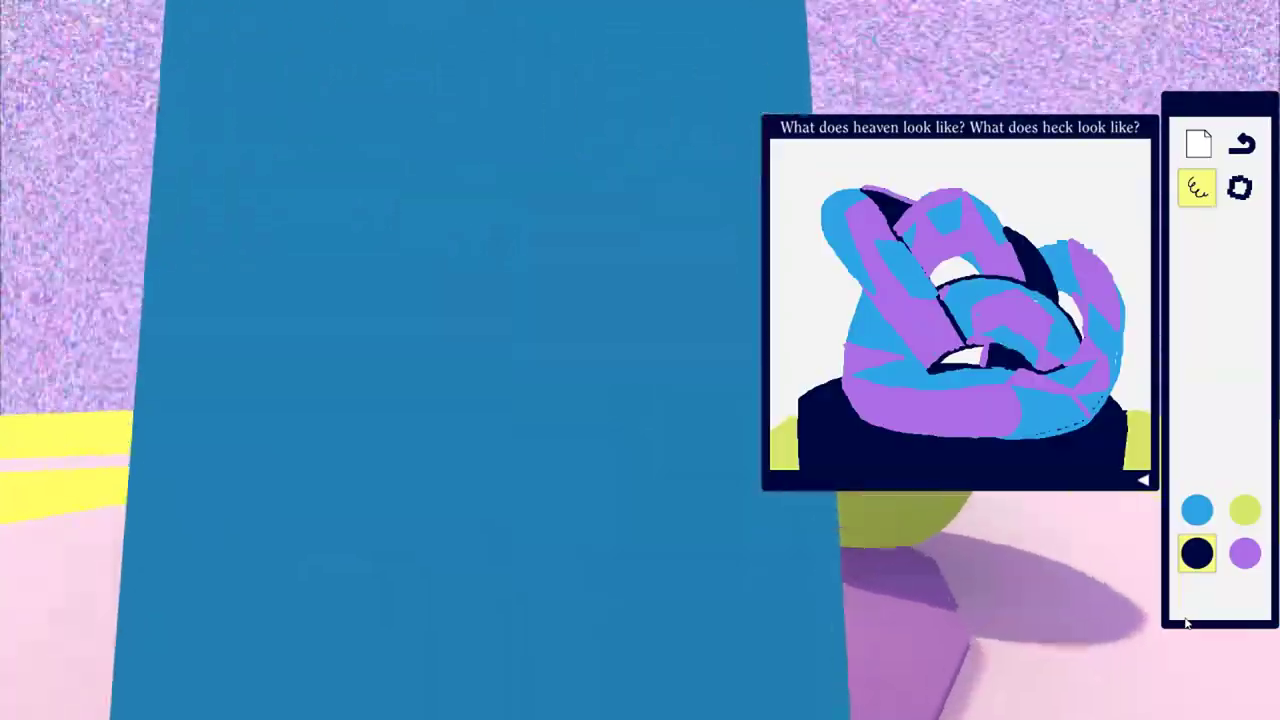
key("w")
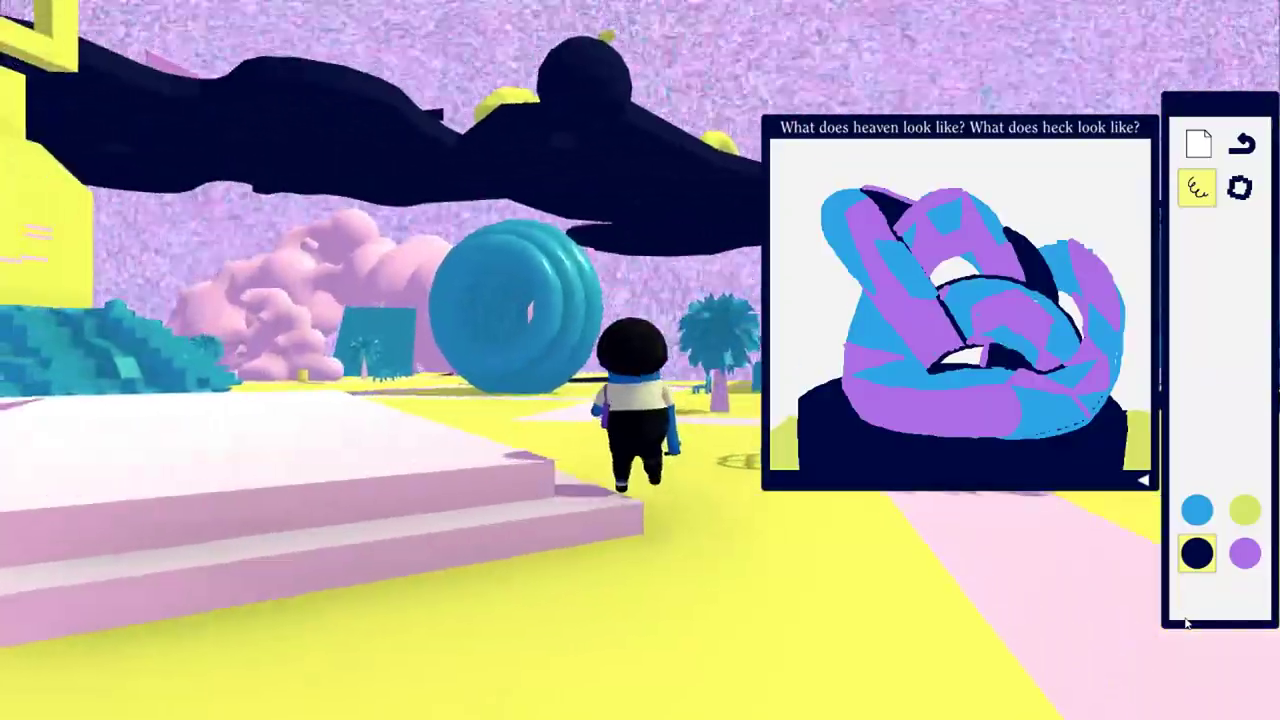
key("w")
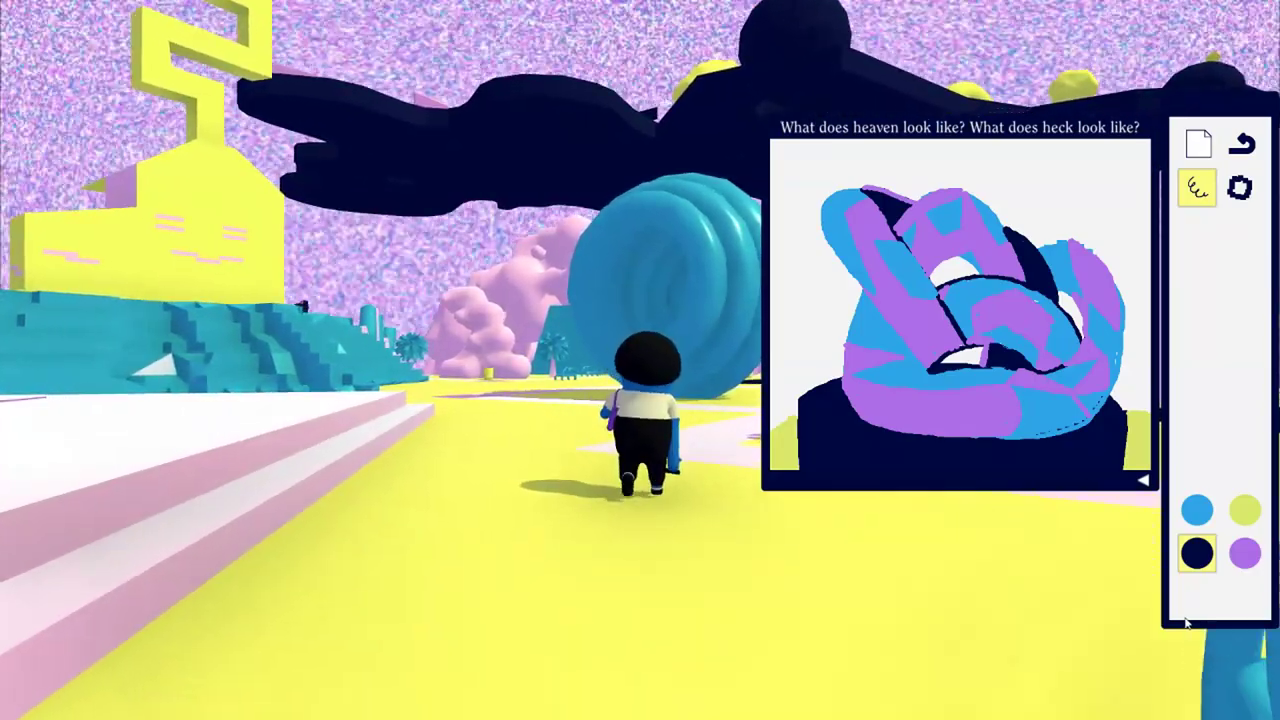
key("w")
key("w")
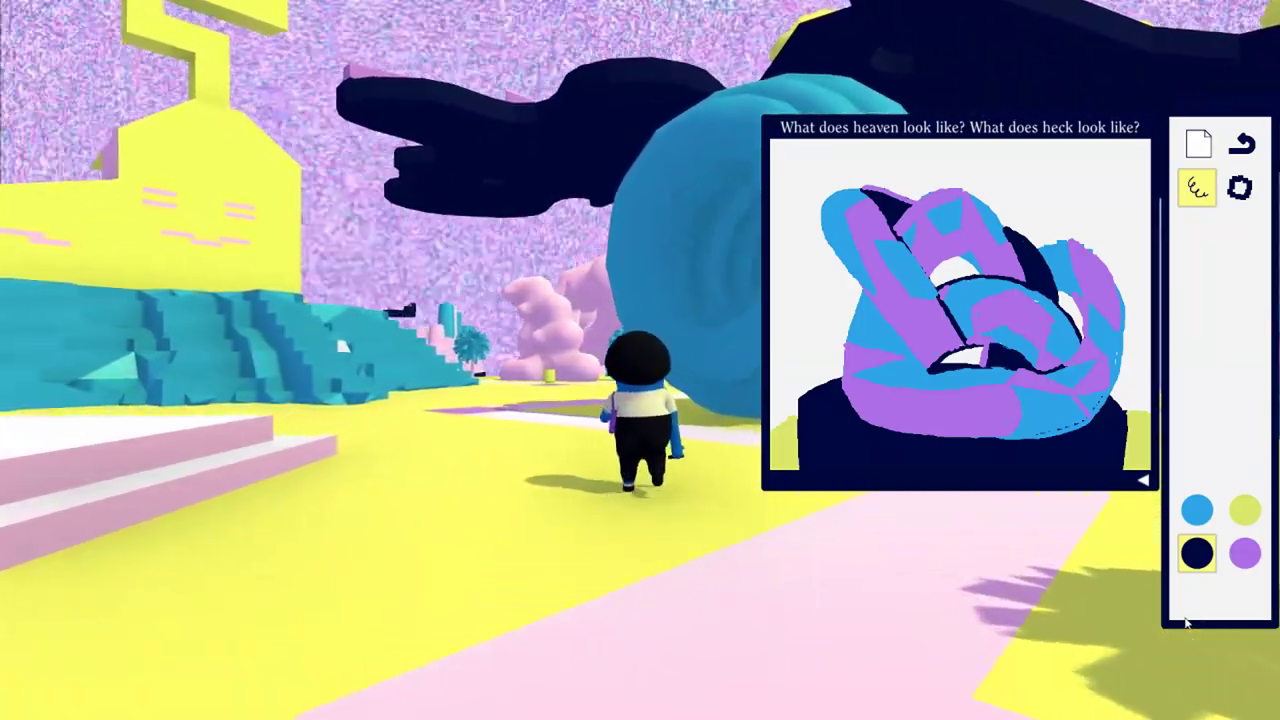
key("w")
key("w")
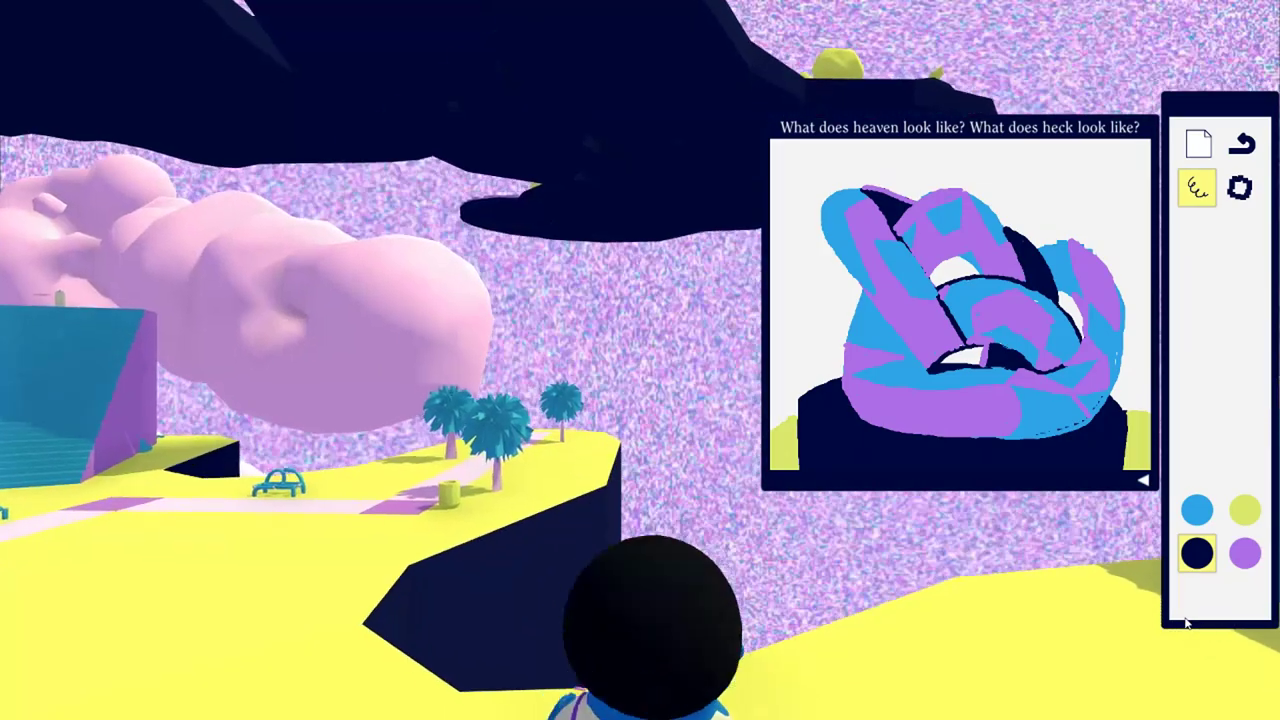
key("w")
key("w")
Step: Cross the plaza, climb the blue stairs and collect the eraser beside the pedestal
key("a")
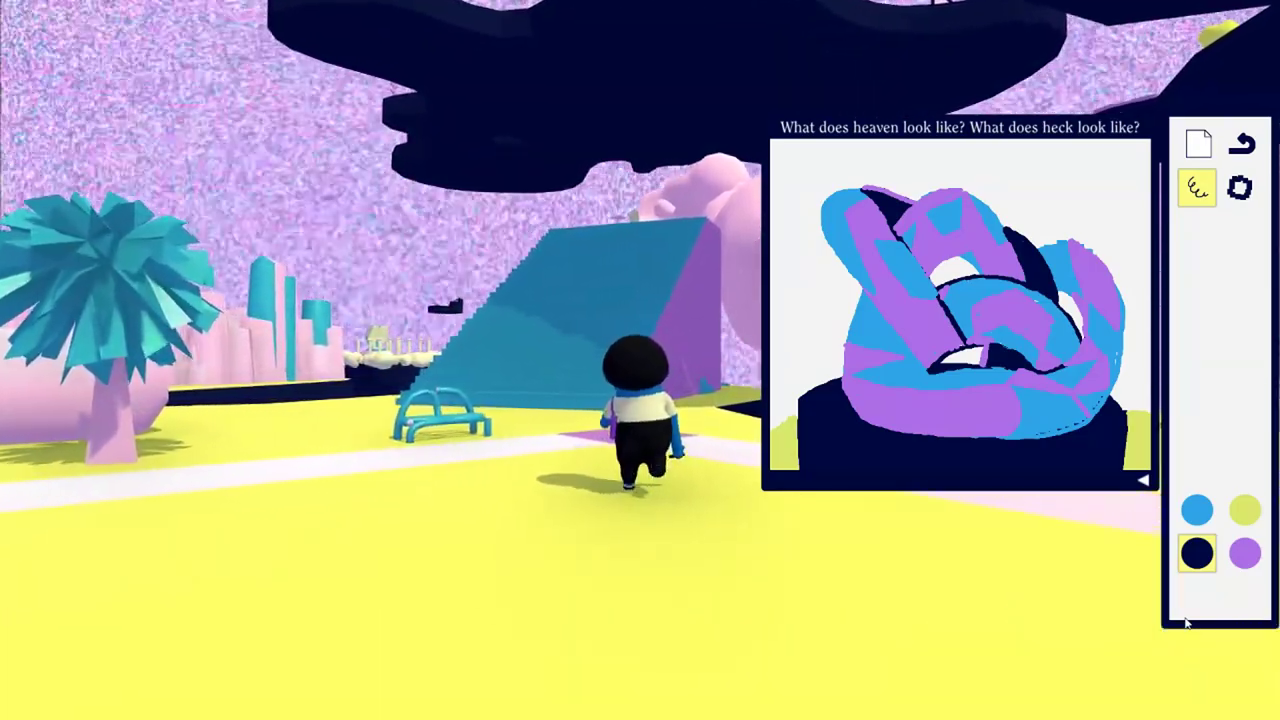
key("w")
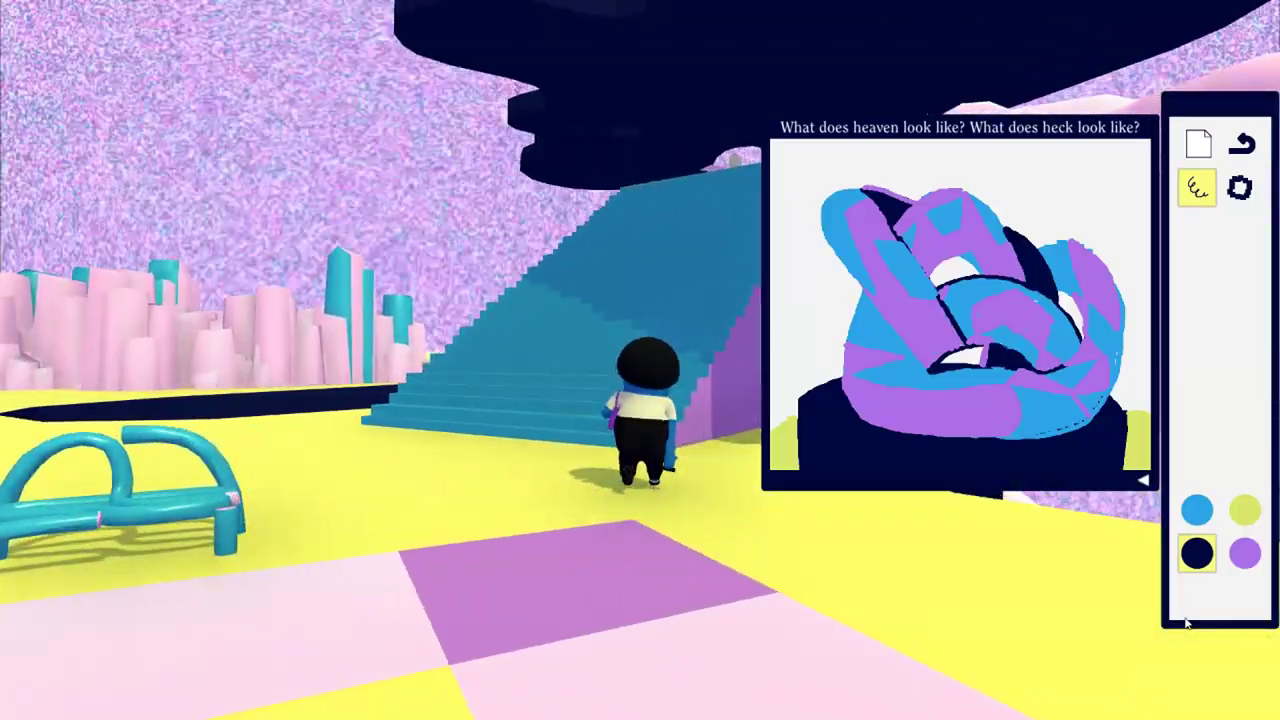
key("w")
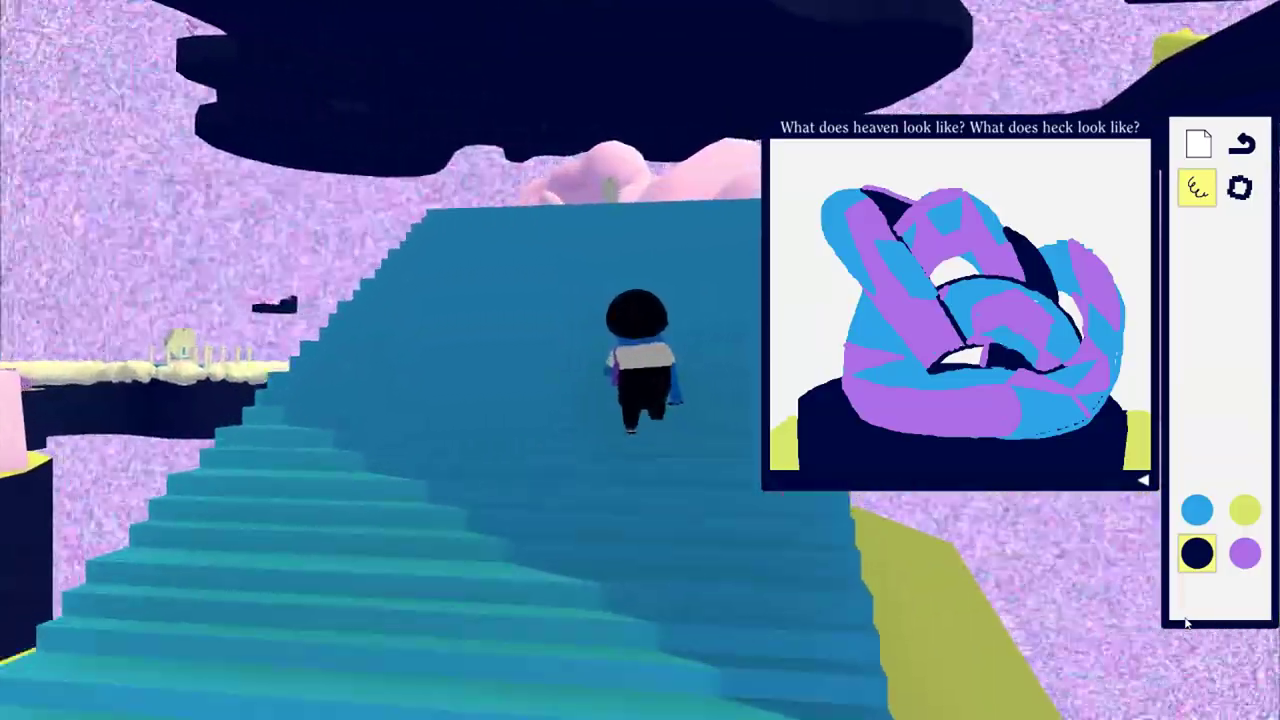
key("s")
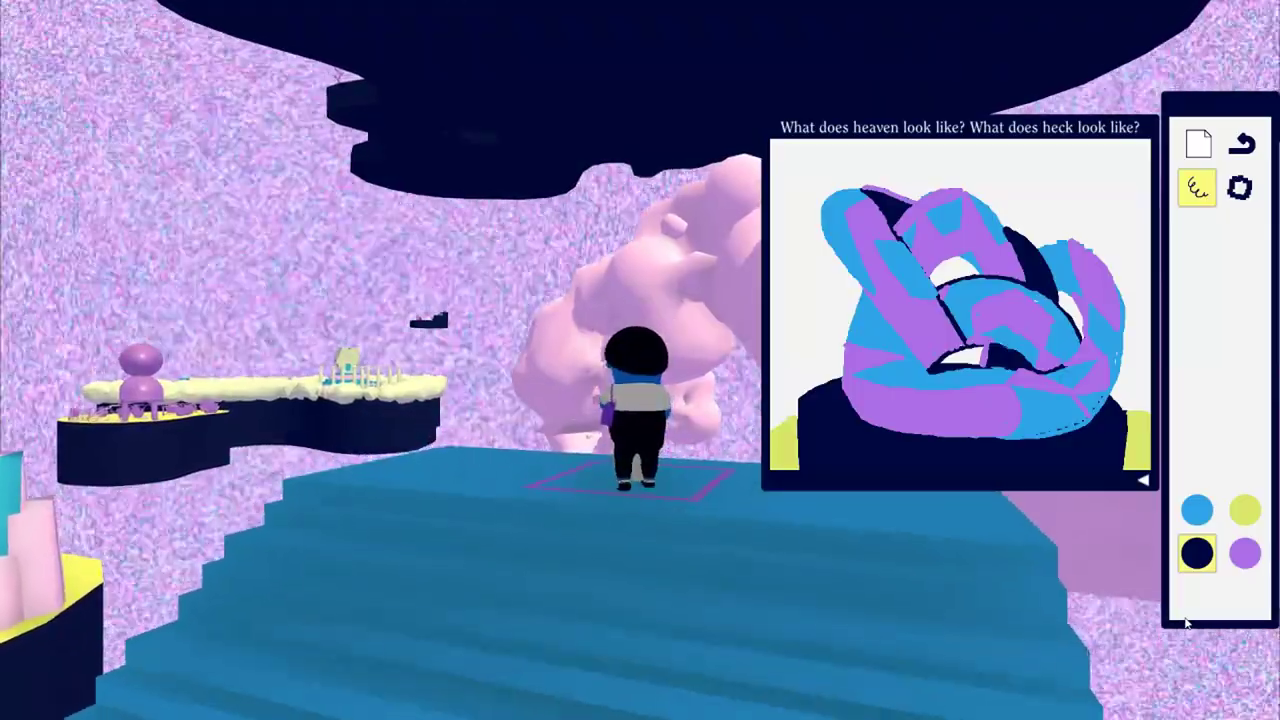
key("s")
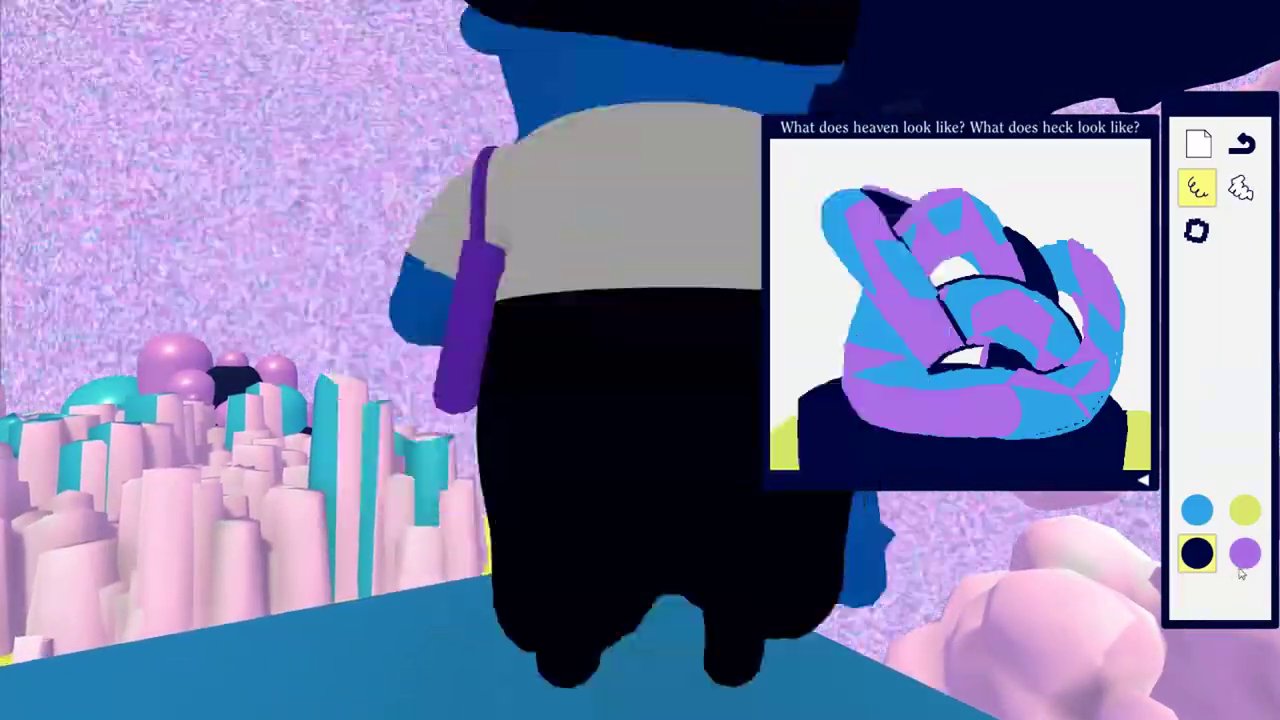
key("w")
key("w")
key("w")
key("w")
key("w")
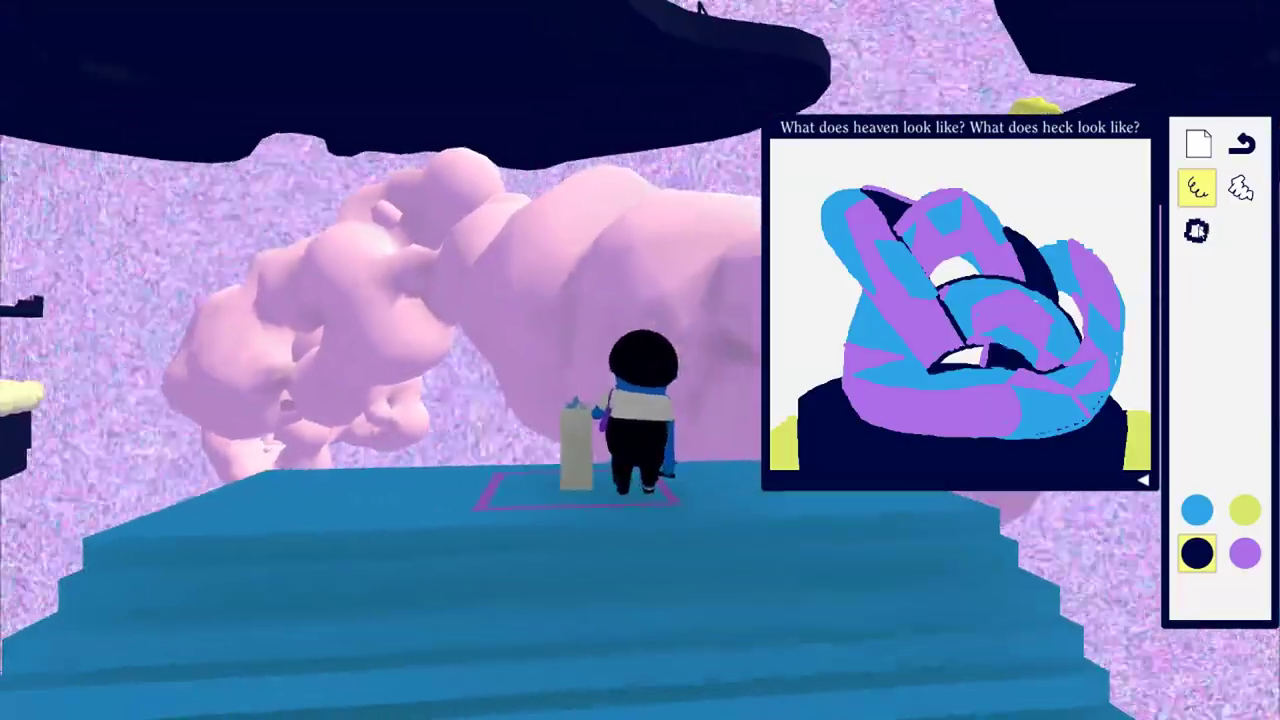
key("w")
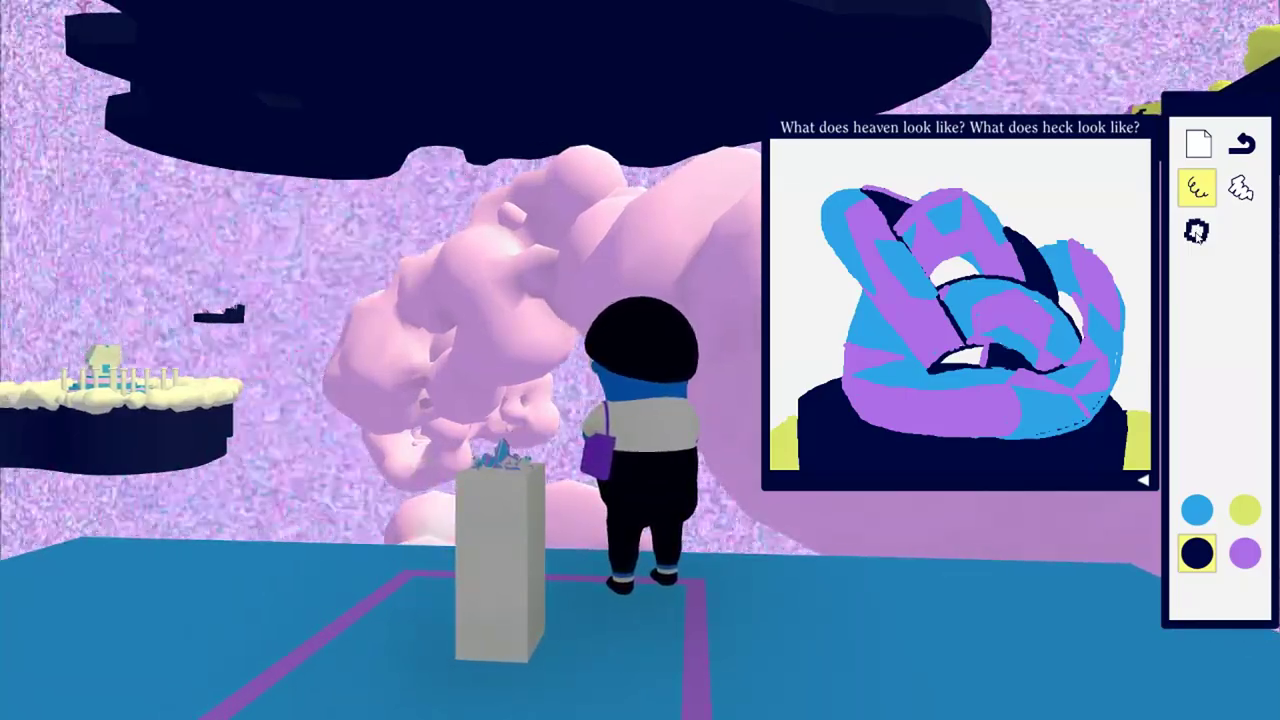
key("d")
key("s")
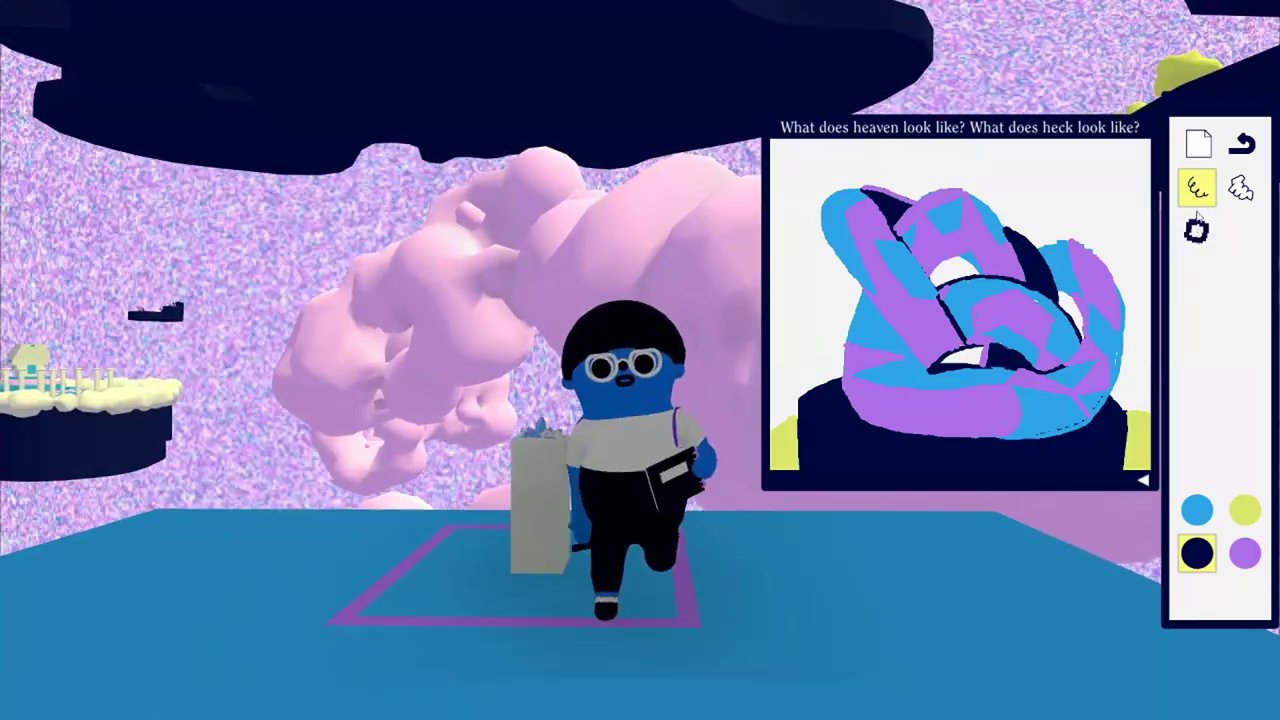
Step: Erase a clean white left eye ring and paint dark over the purple dashes at the bottom
left_click(1240, 188)
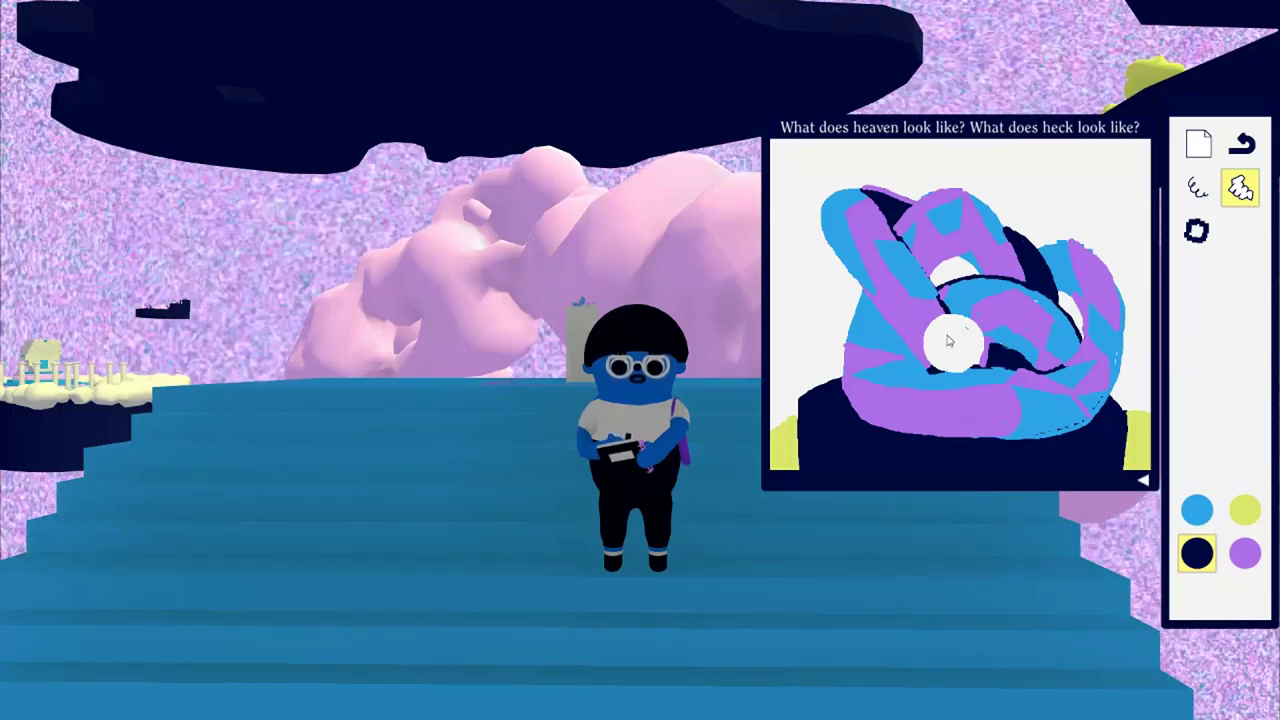
left_click_drag(870, 343, 913, 368)
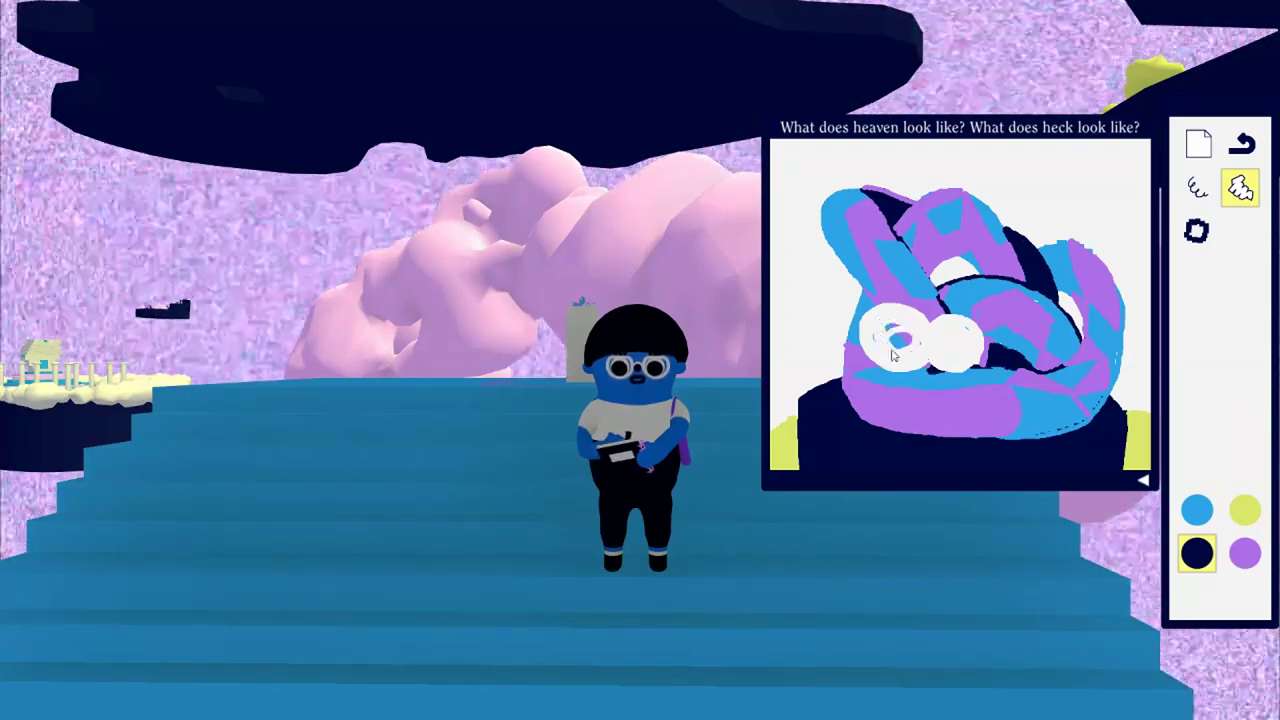
left_click_drag(893, 354, 918, 336)
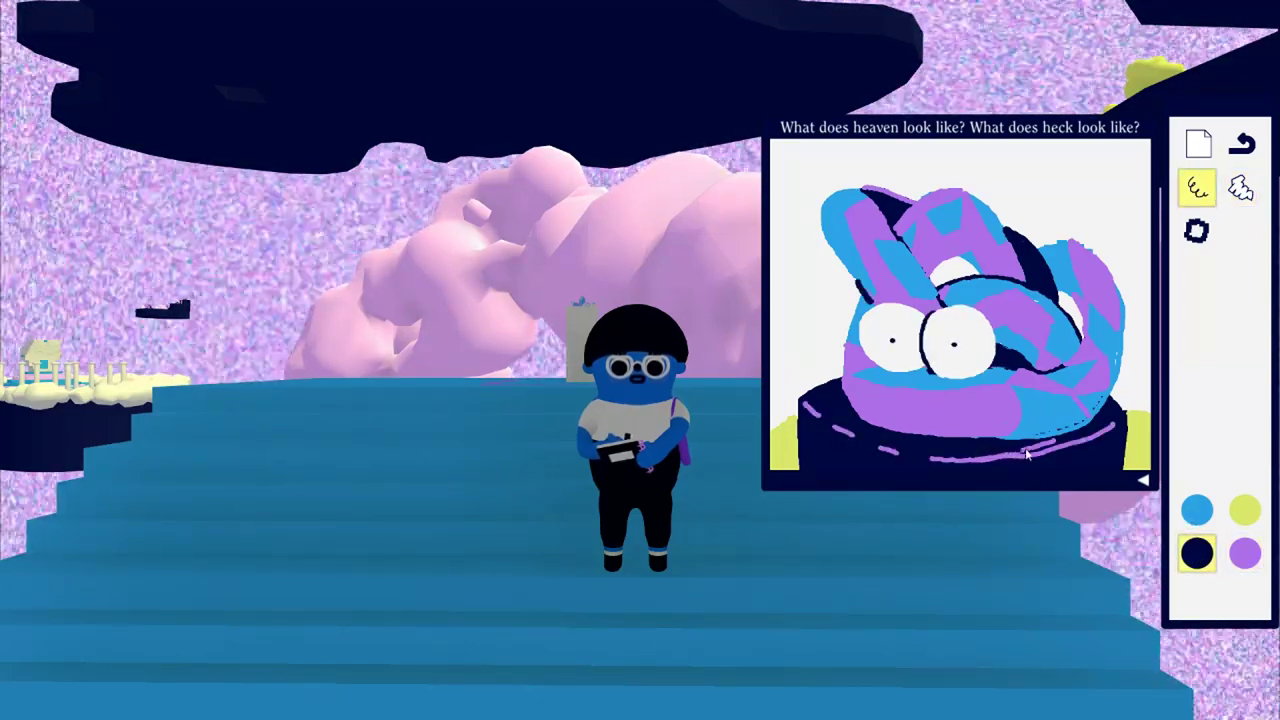
left_click_drag(1012, 460, 887, 455)
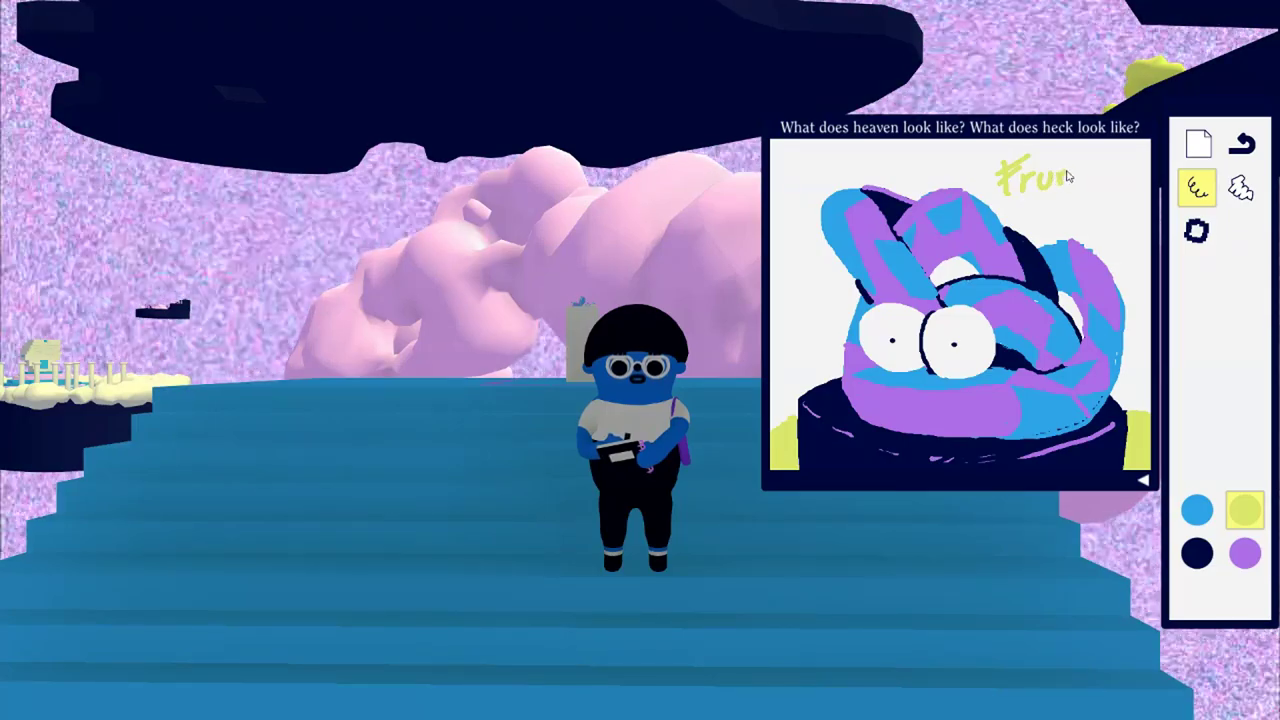
Step: Write a yellow 'p' after 'Frum' in the top-right signature
left_click_drag(1091, 163, 1094, 182)
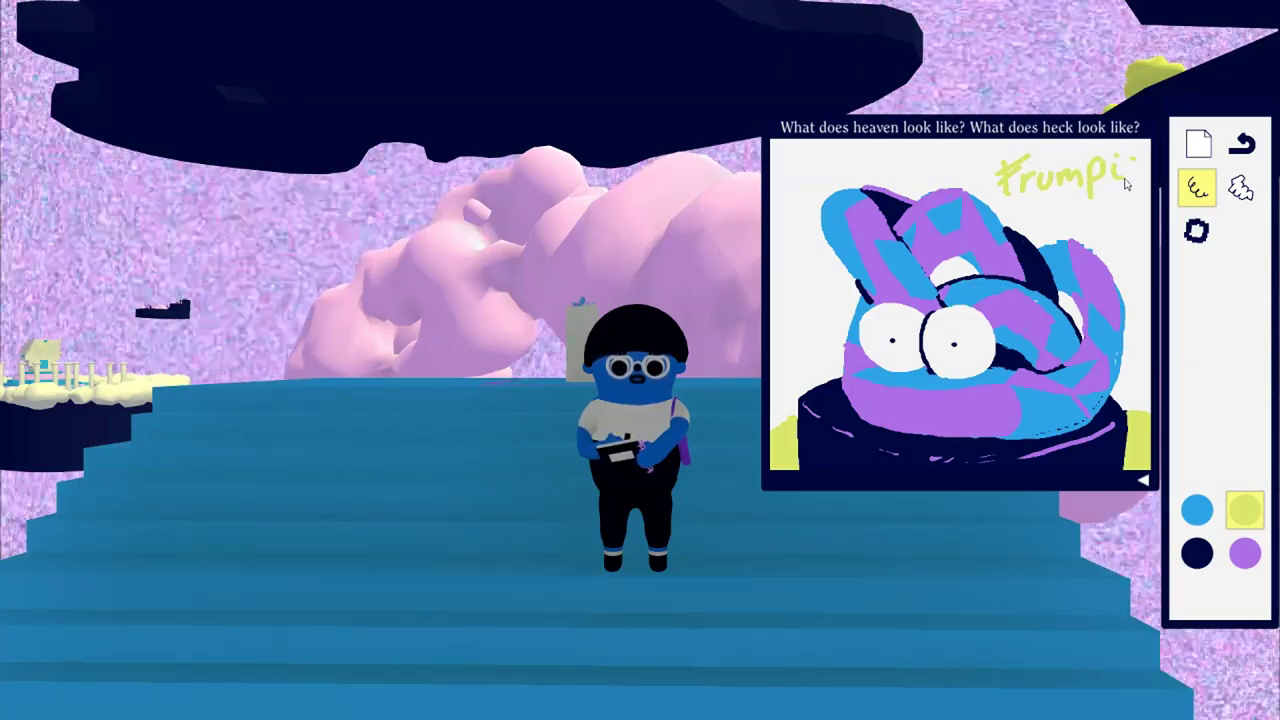
Step: Add the umlaut dots and final 'u' to 'Frumpü', then walk on to submit it
left_click_drag(1127, 172, 1130, 184)
left_click(1117, 162)
left_click(1129, 161)
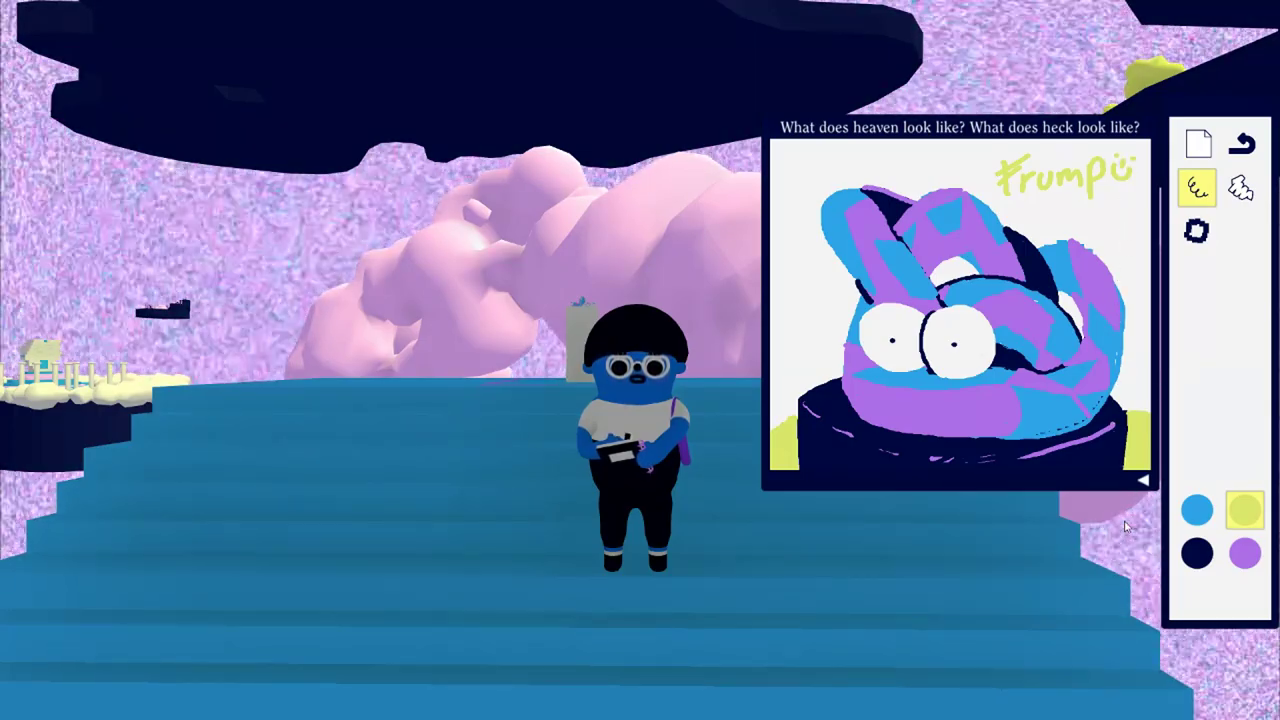
key("w")
key("w")
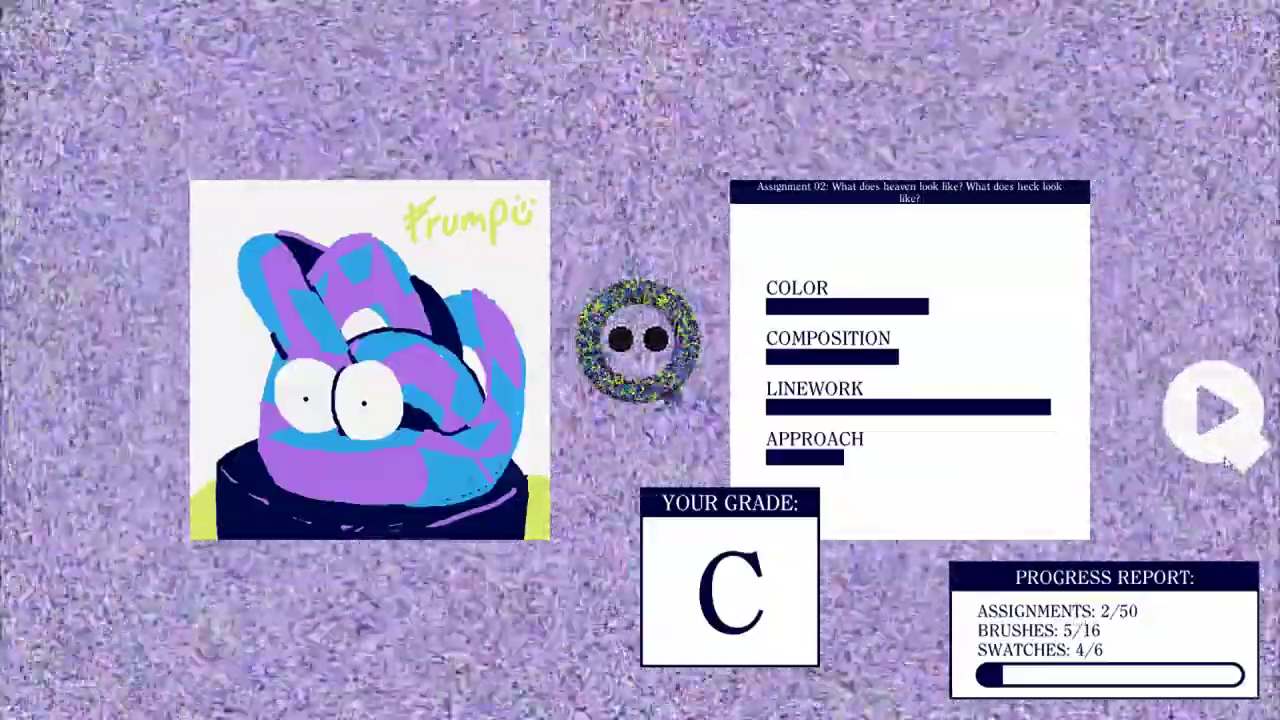
Step: Dismiss the grade report and walk out into the field of blue domes
left_click(1222, 425)
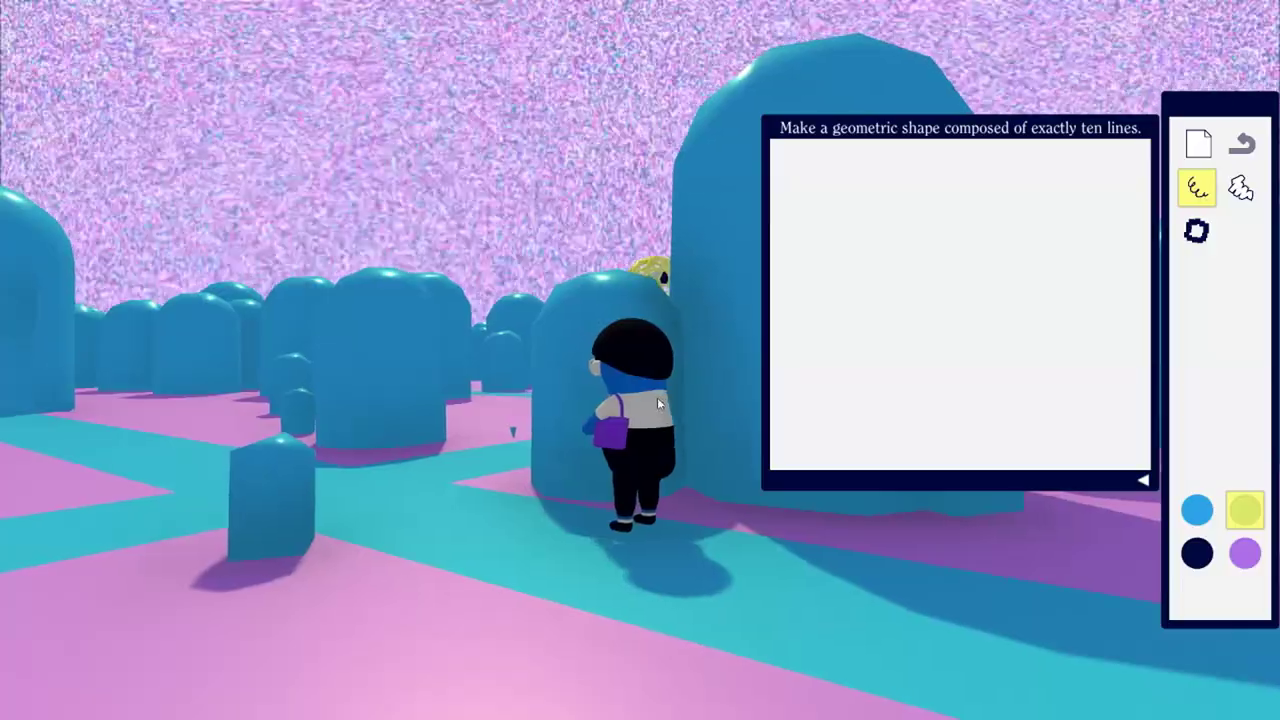
key("w")
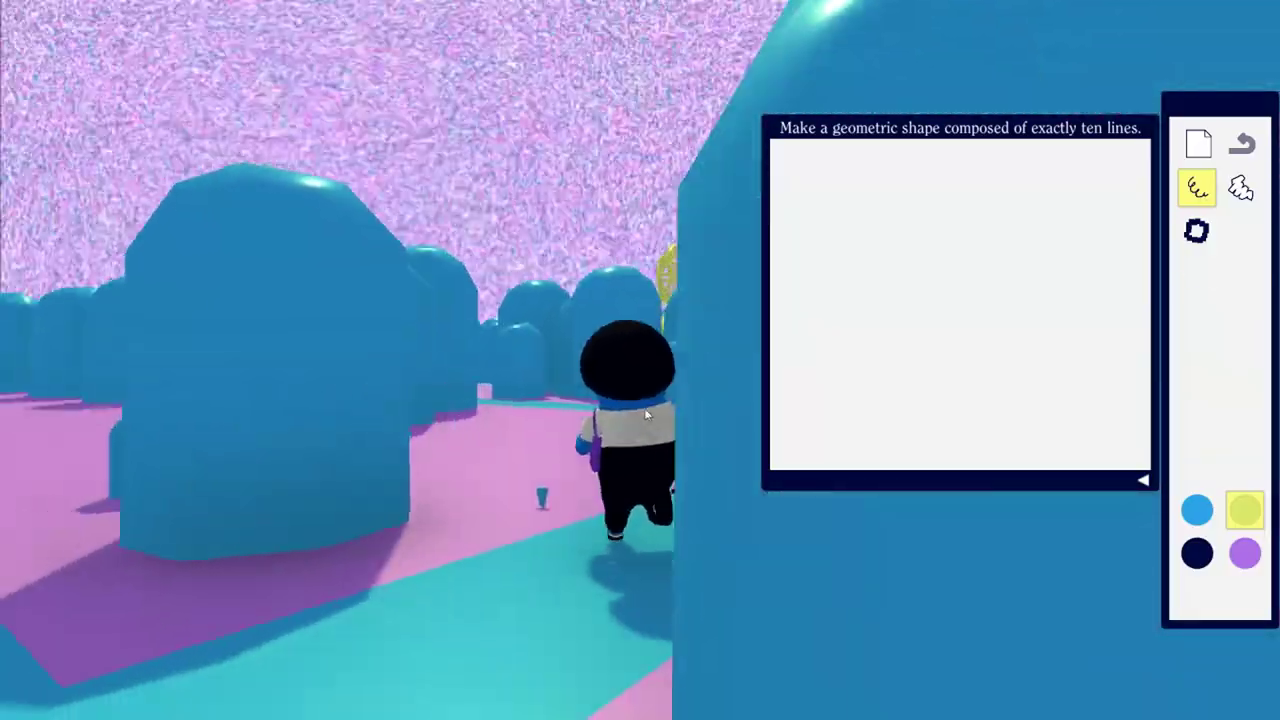
key("w")
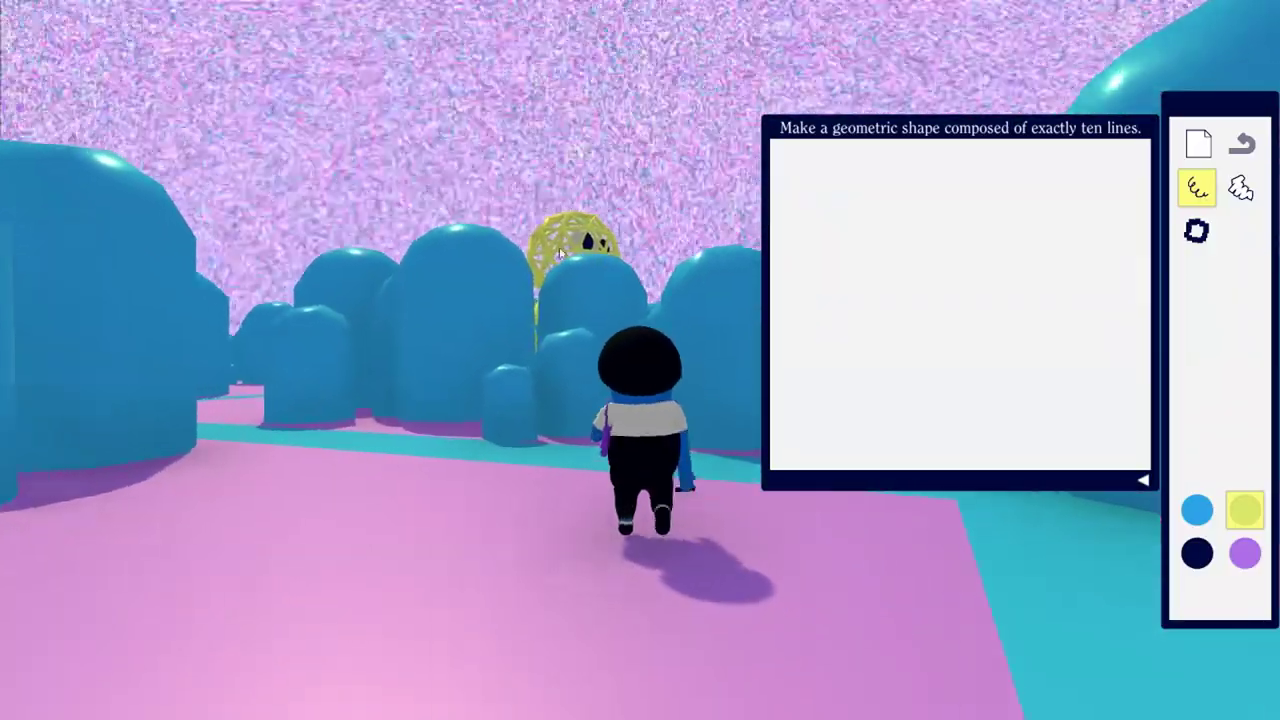
key("w")
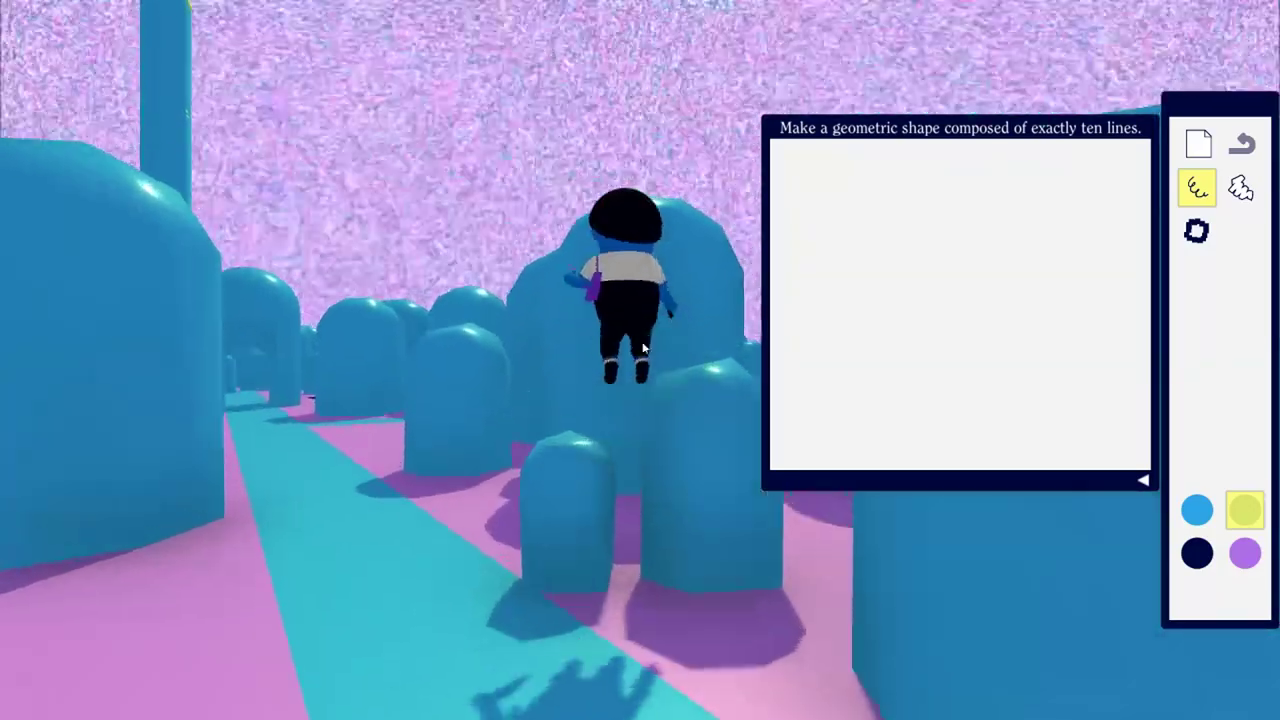
key("w")
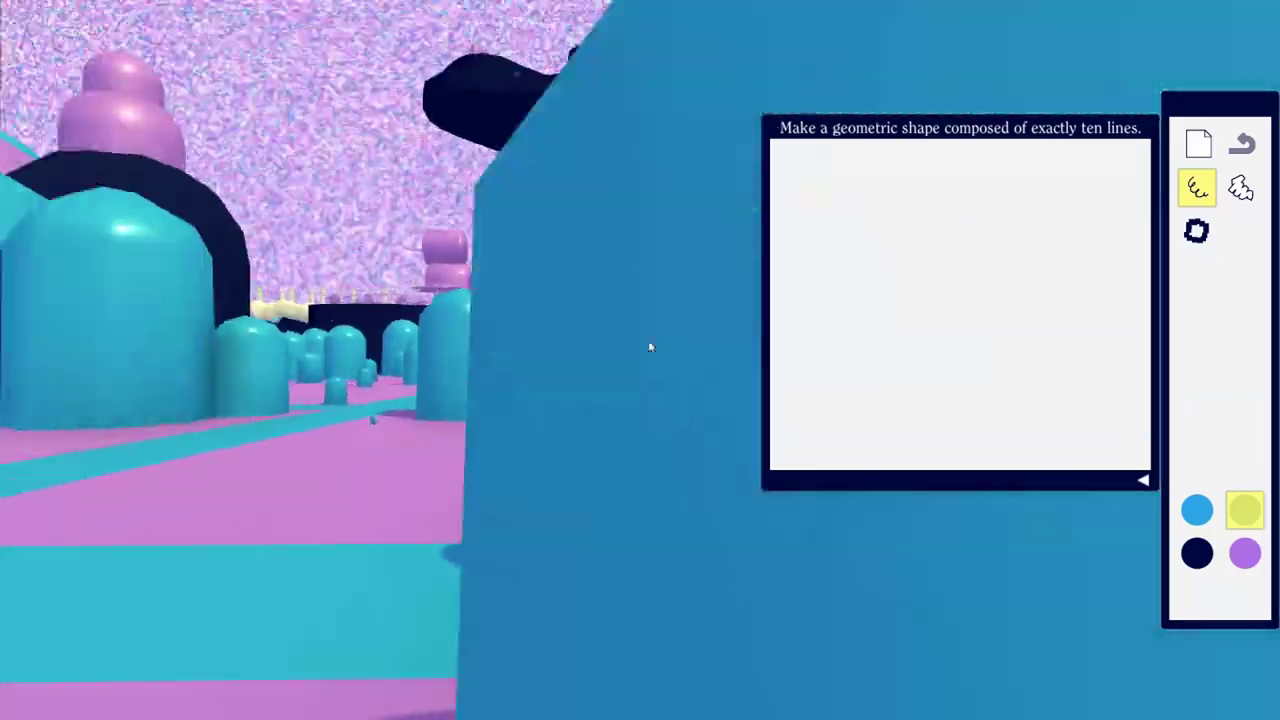
key("w")
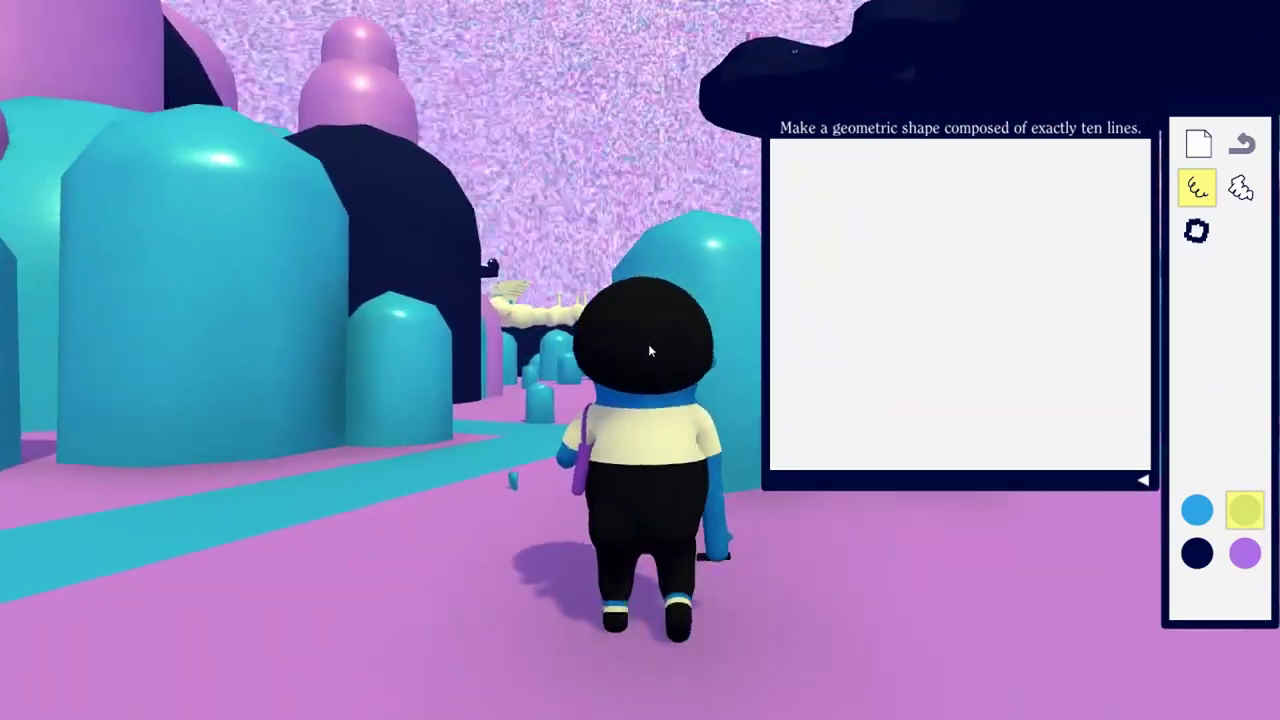
key("w")
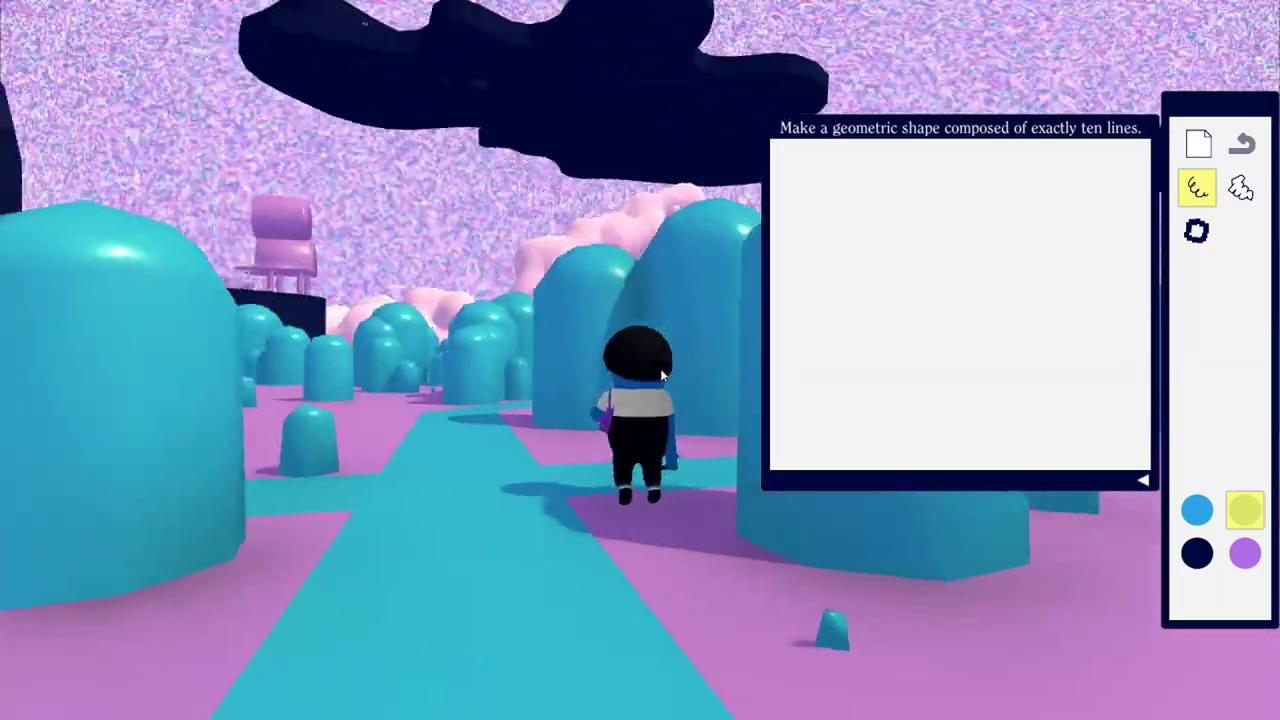
key("w")
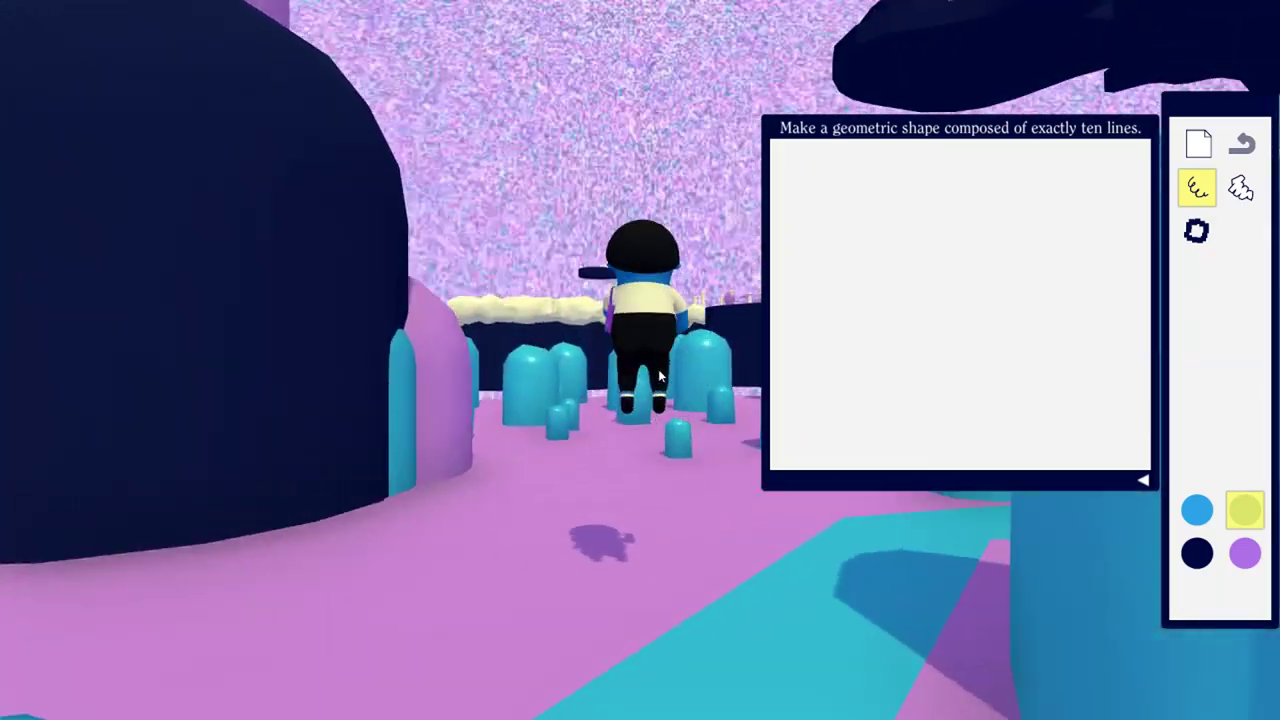
key("w")
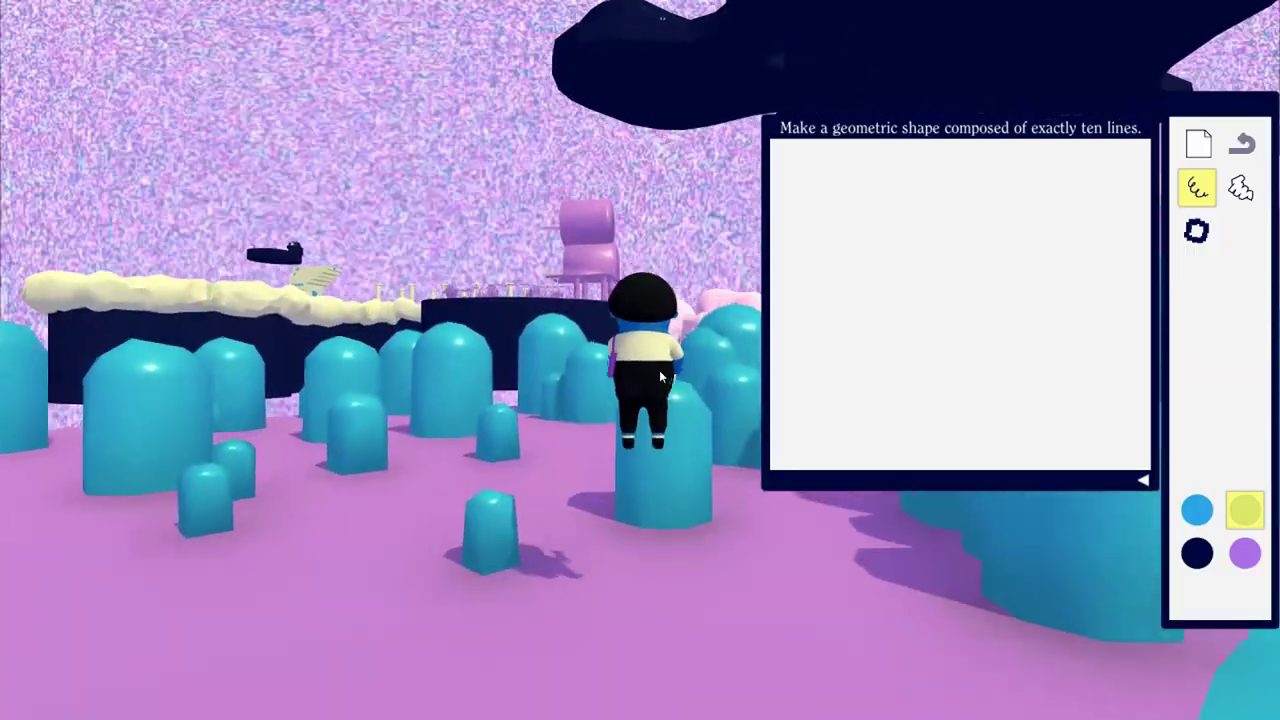
key("w")
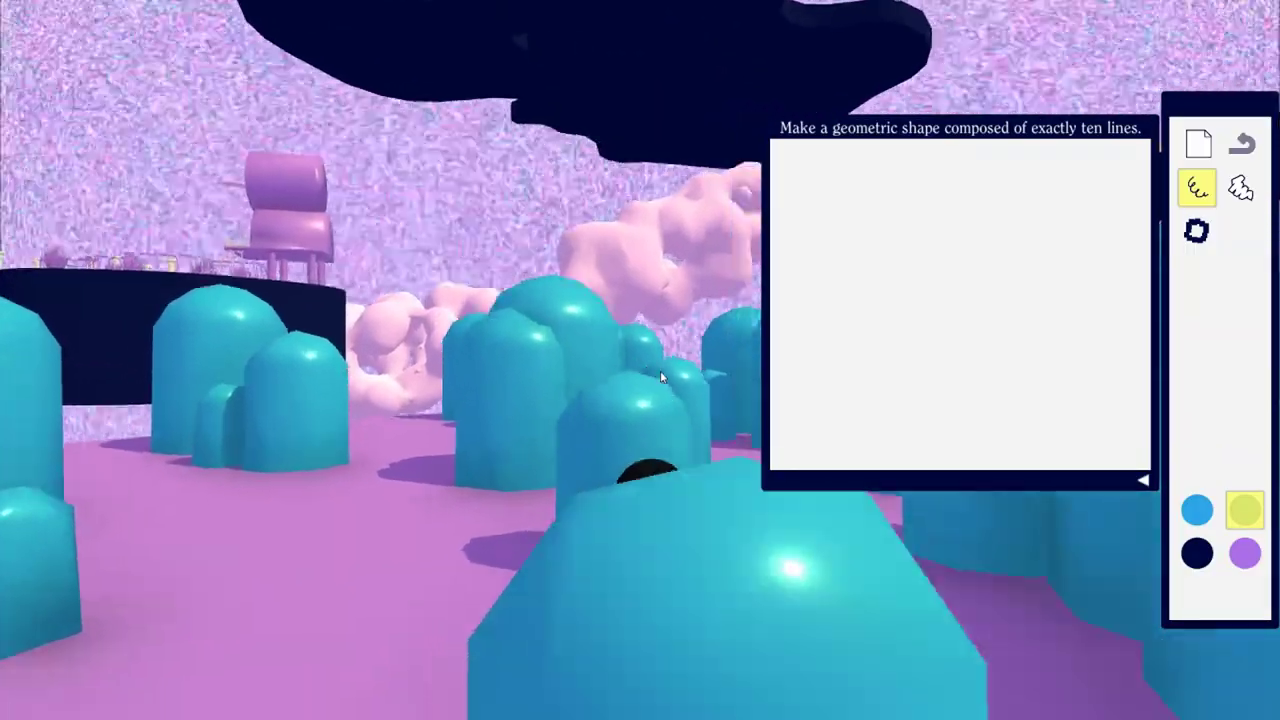
Step: Hop across the blue domes and keep the character walking forward
key("w")
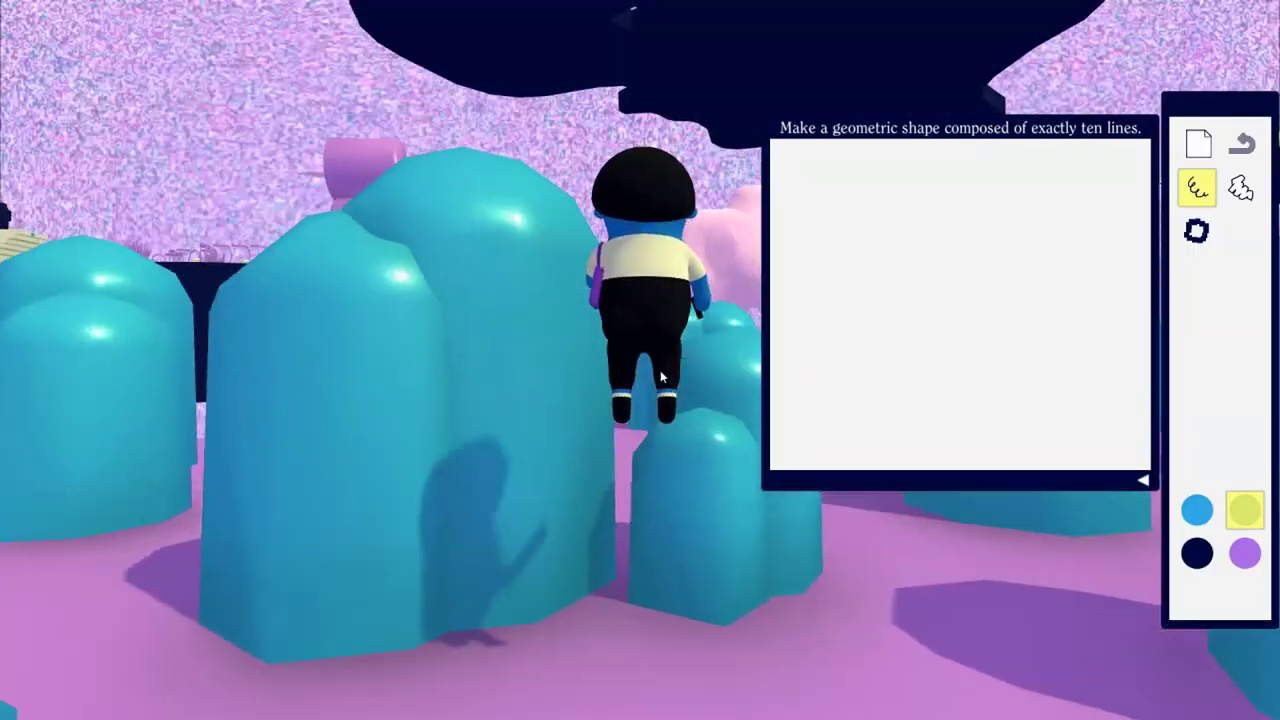
key("w")
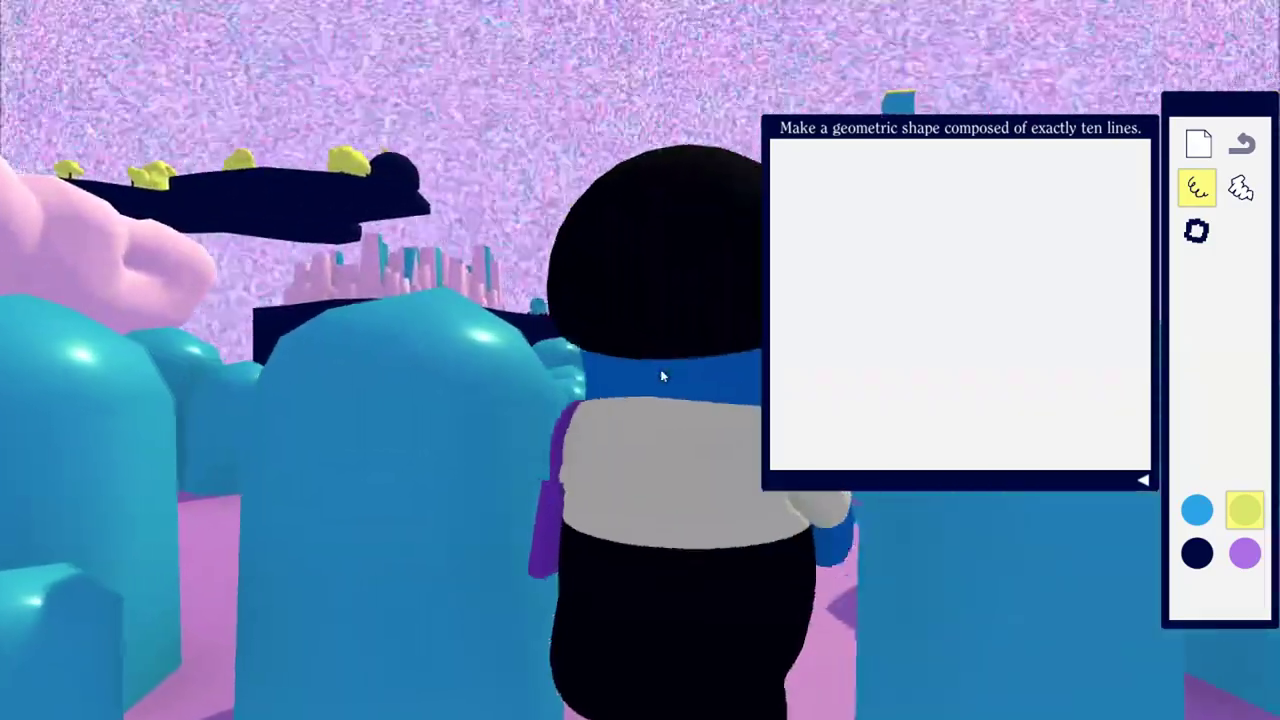
key("w")
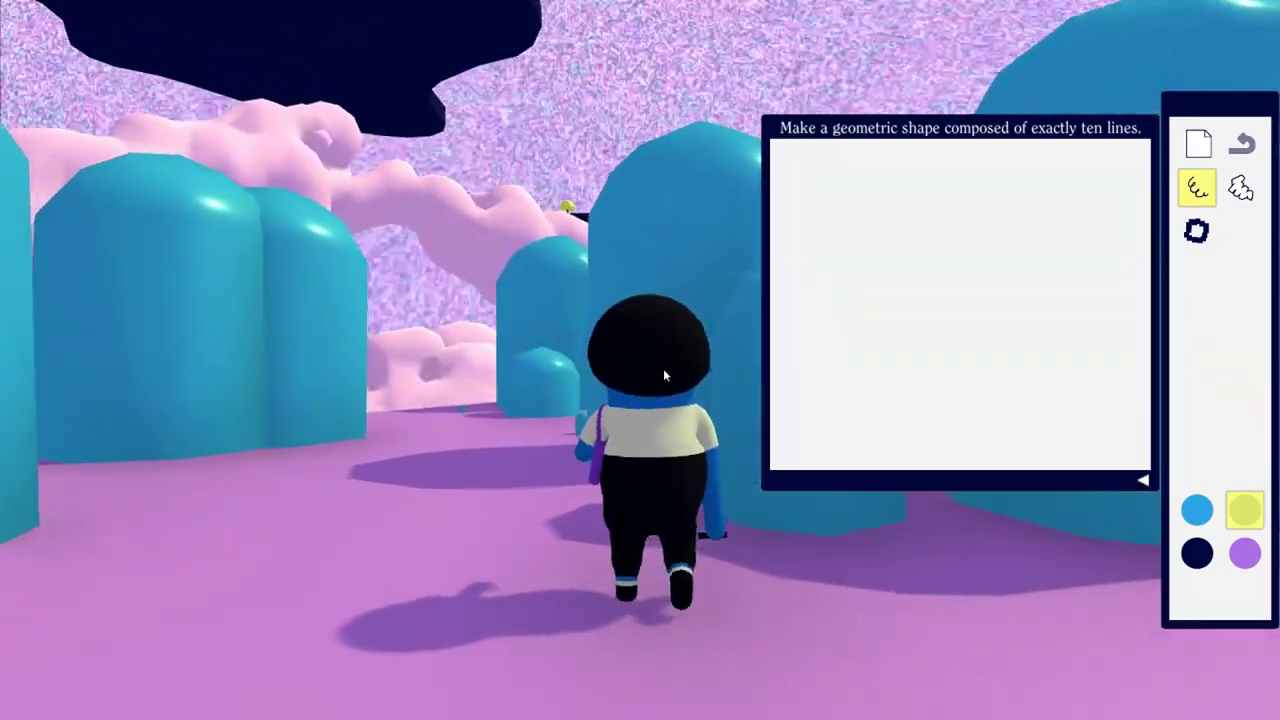
key("w")
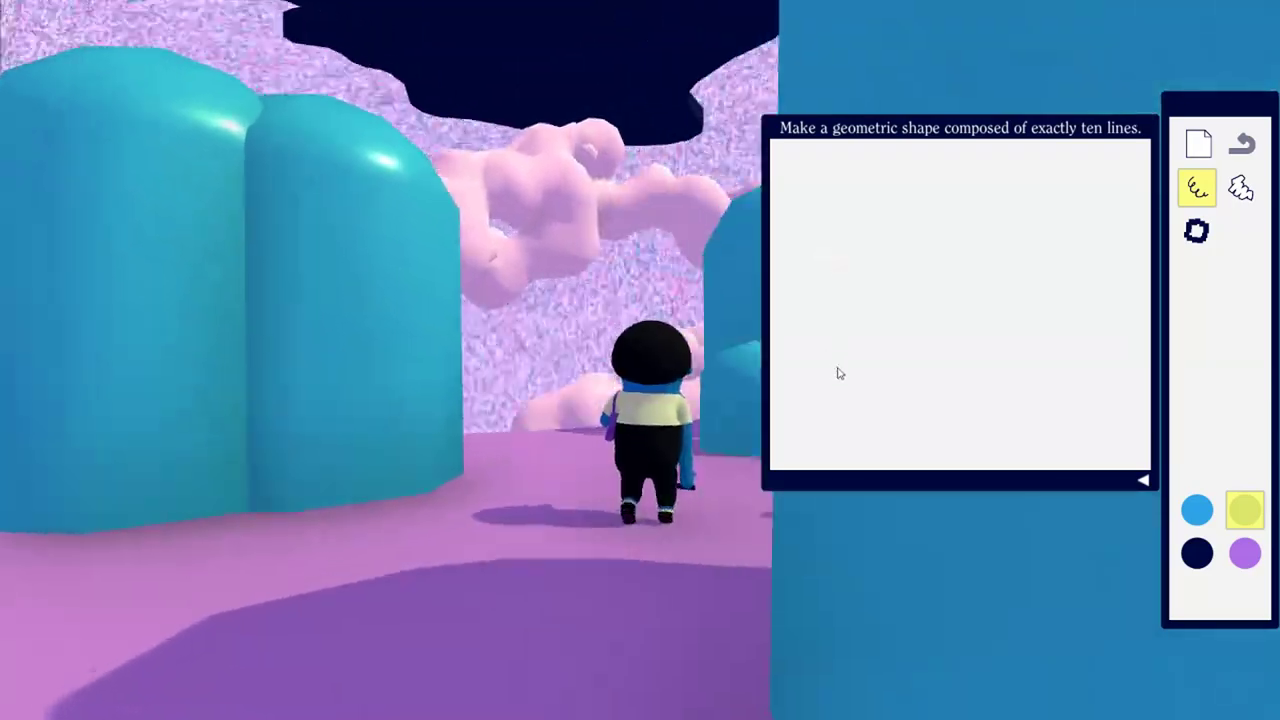
key("w")
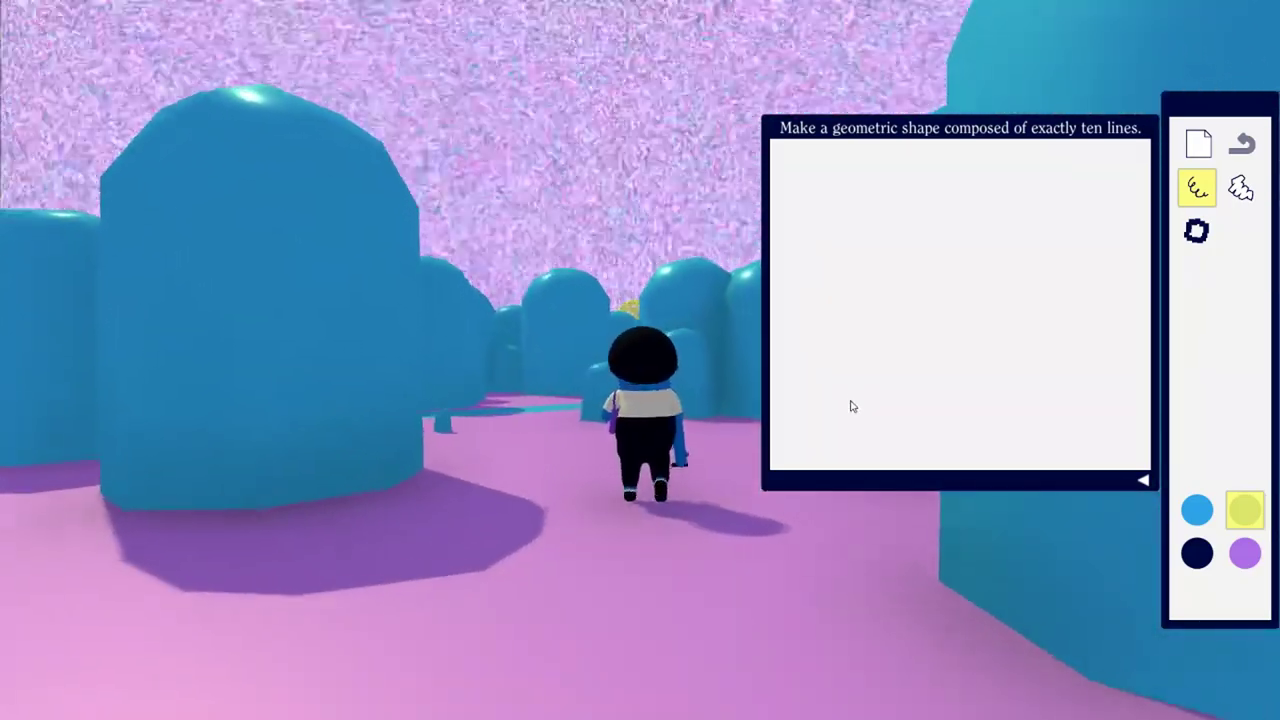
key("w")
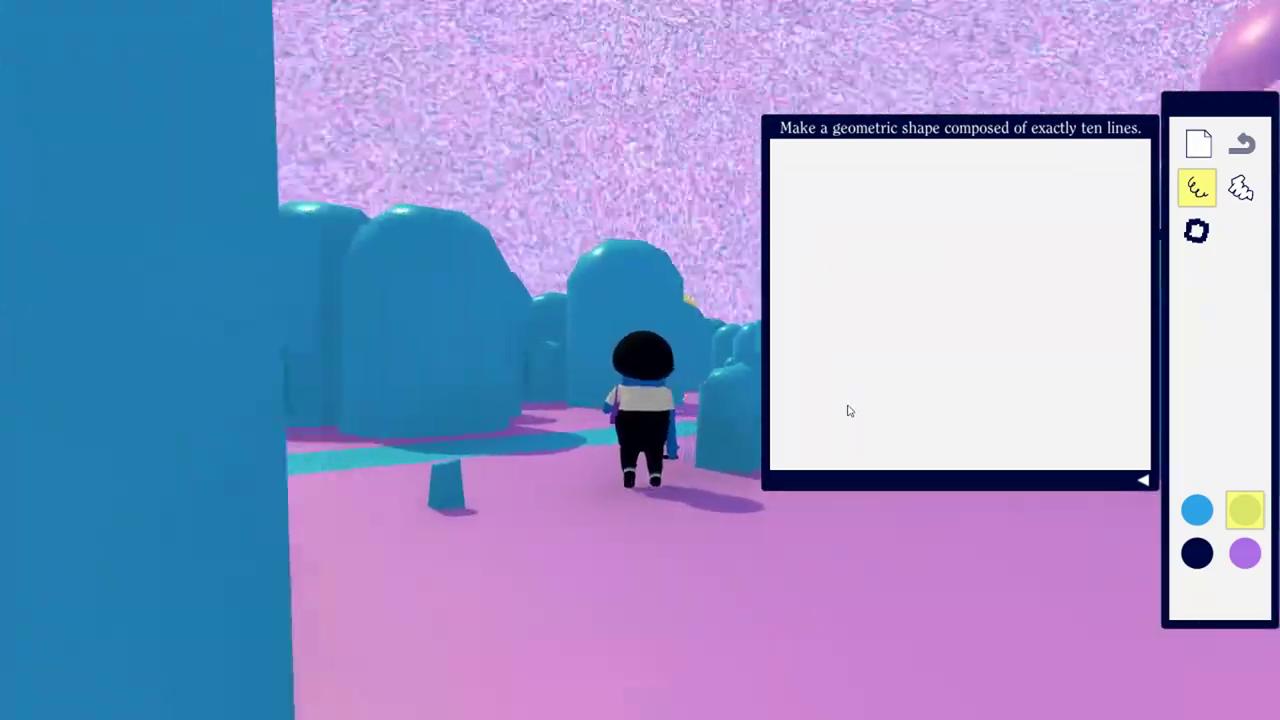
key("w")
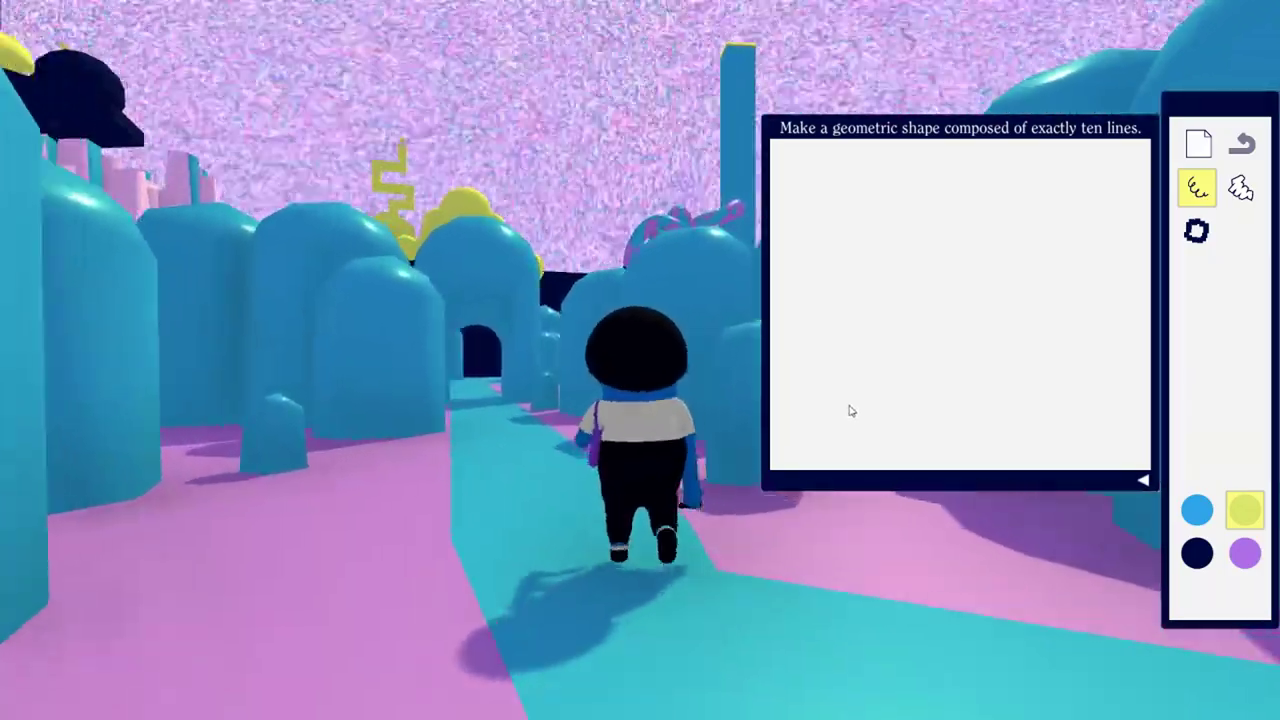
key("w")
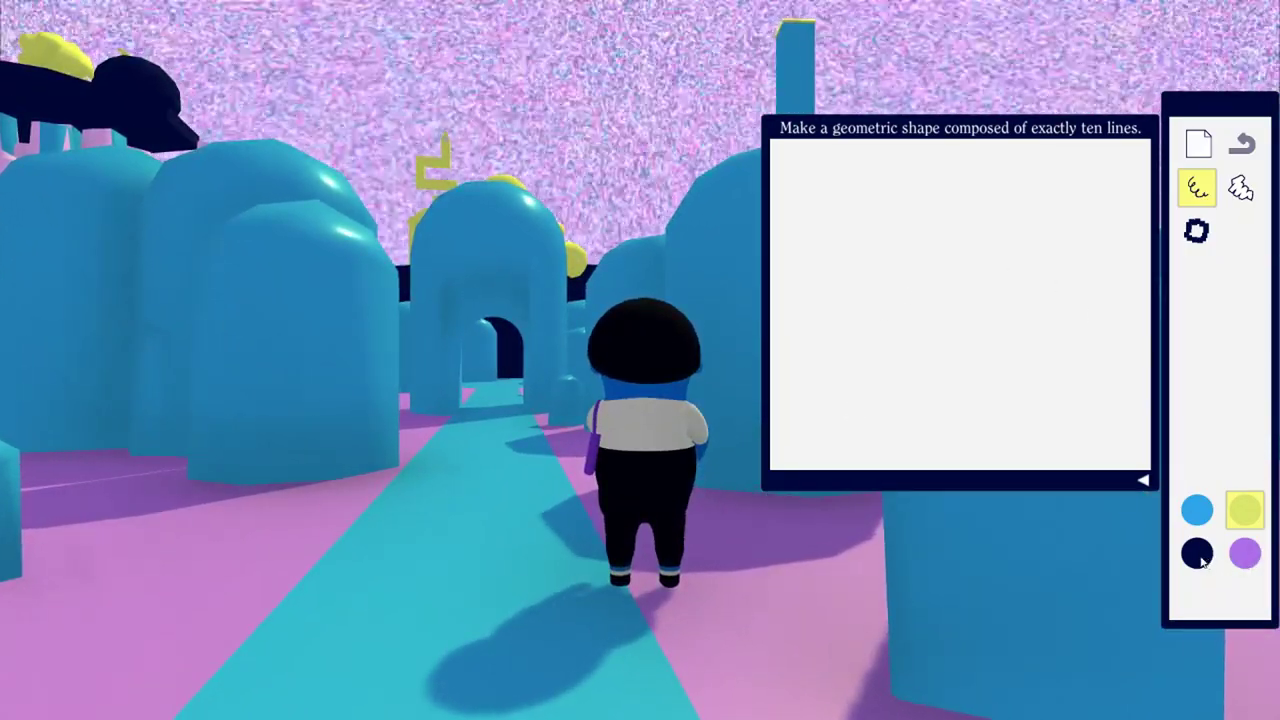
key("w")
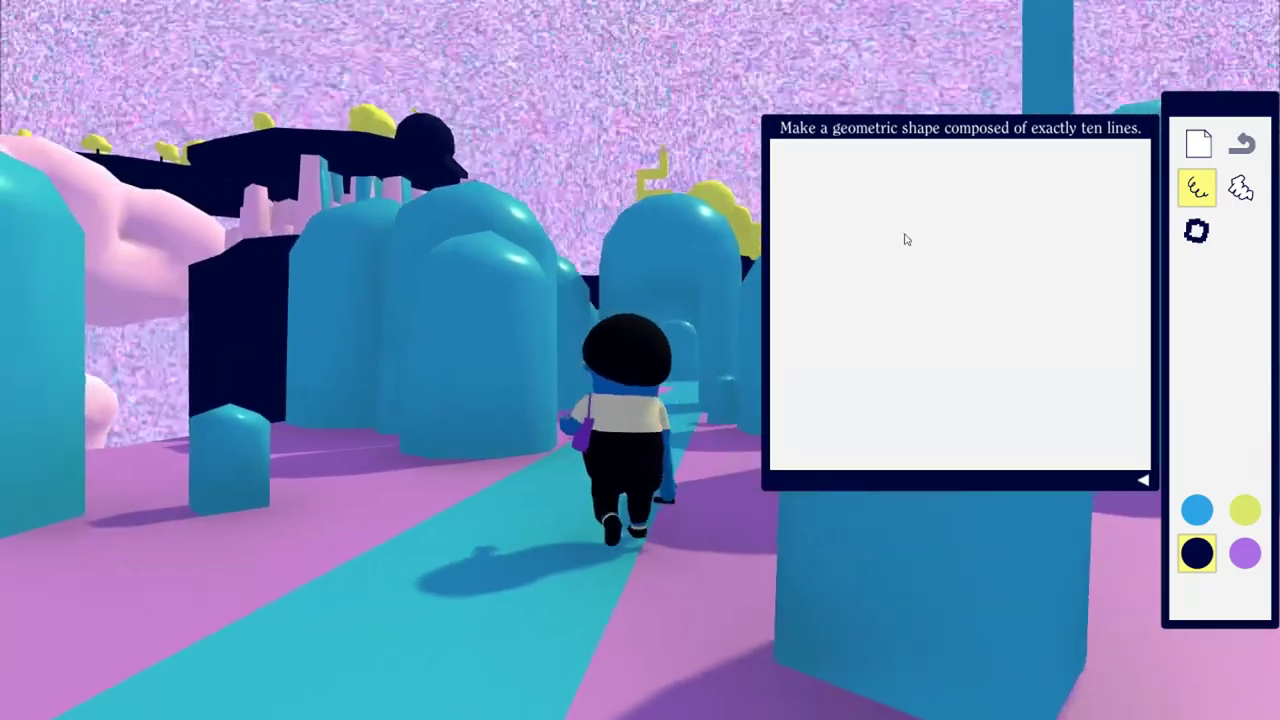
key("w")
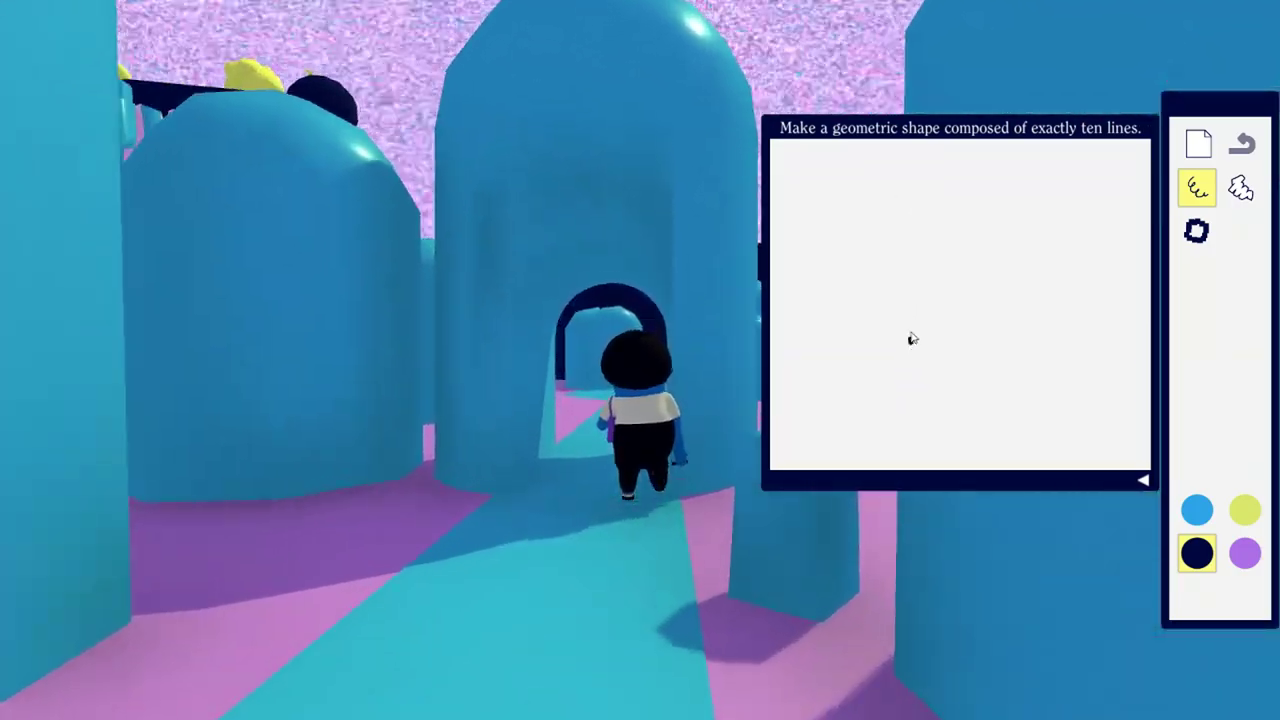
Step: Sketch two vertical lines plus diagonal and rightward strokes while the character walks
left_click_drag(910, 343, 910, 245)
key("w")
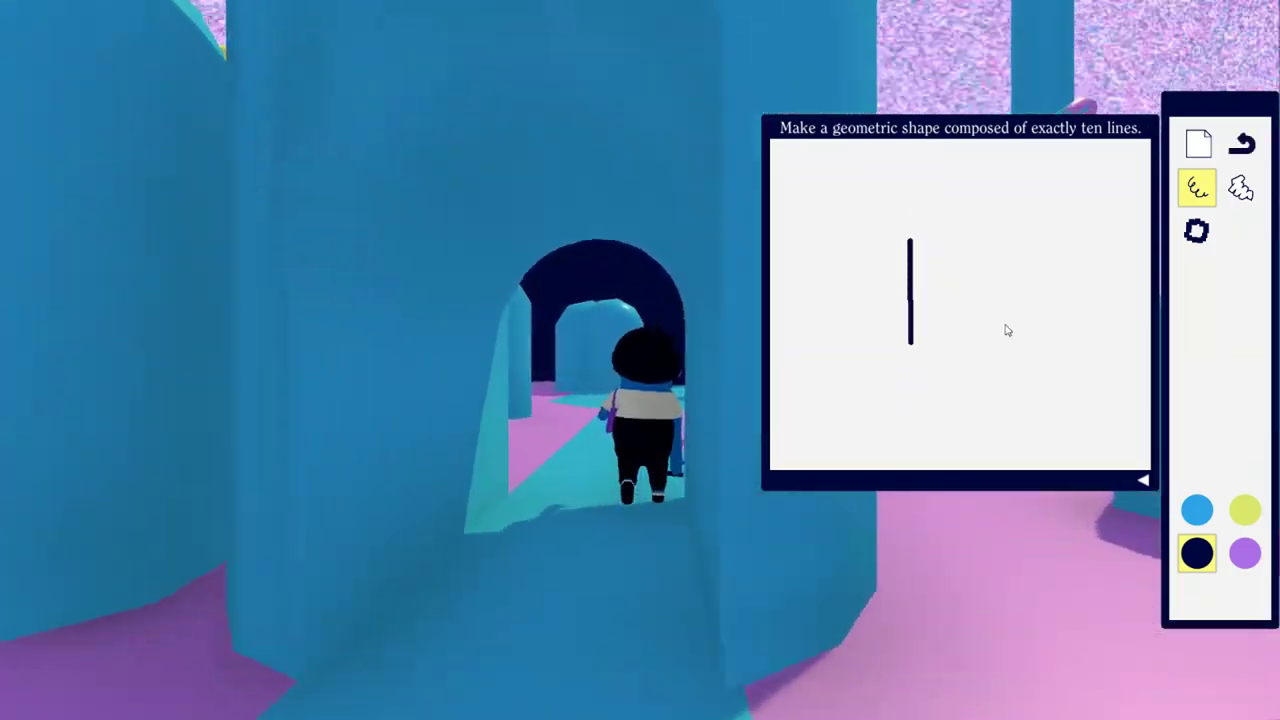
left_click_drag(994, 340, 994, 245)
key("w")
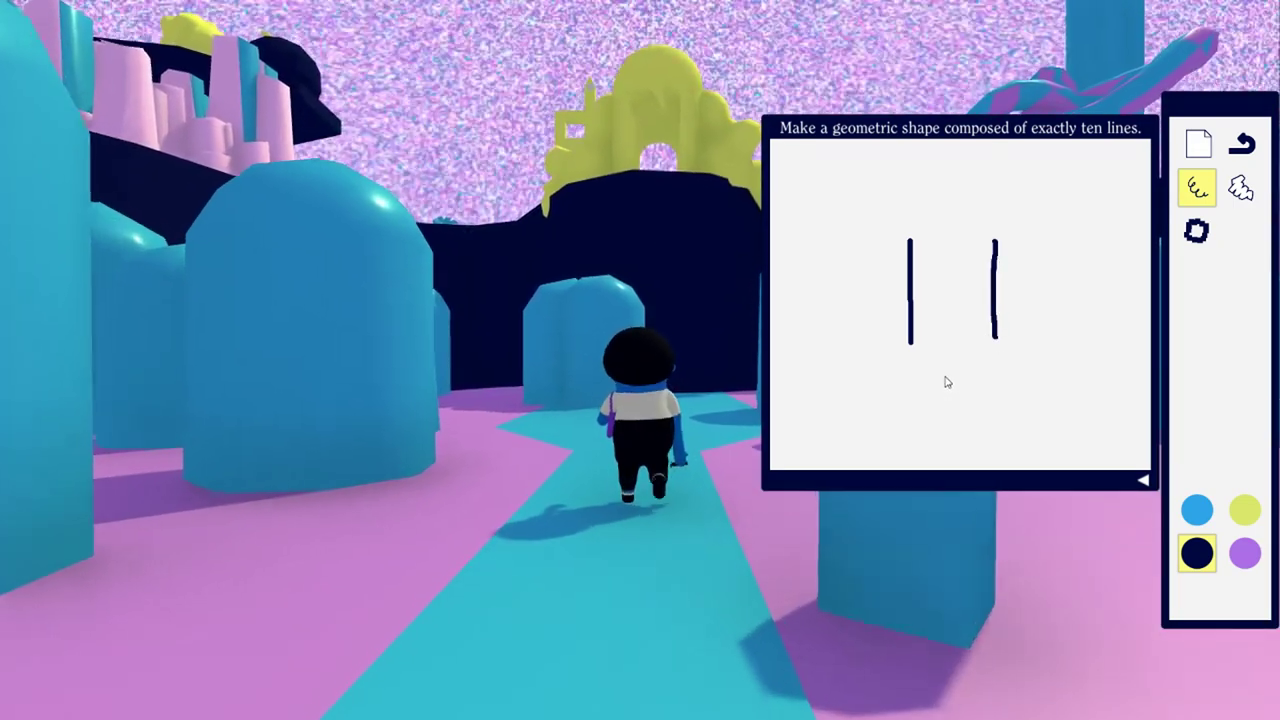
mouse_move(948, 373)
left_mouse_down()
mouse_move(920, 411)
mouse_move(985, 414)
left_mouse_up()
key("w")
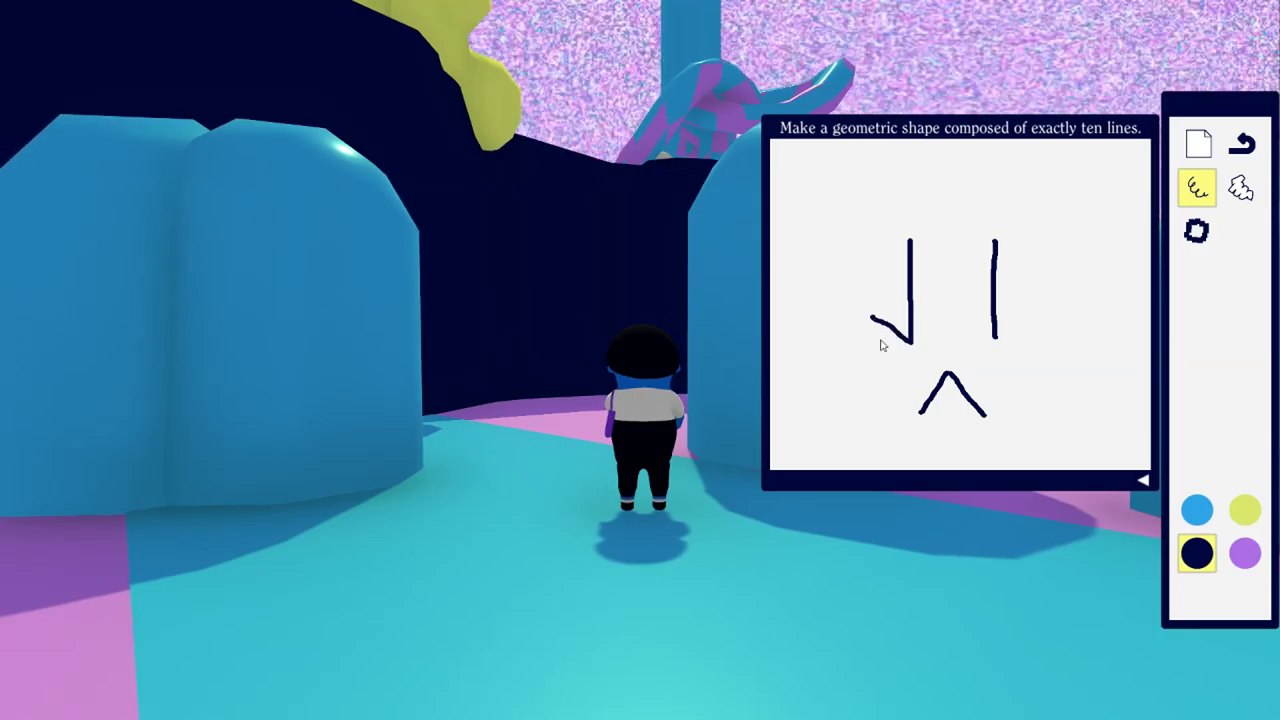
key("w")
mouse_move(995, 339)
left_mouse_down()
mouse_move(1037, 323)
mouse_move(1078, 328)
left_mouse_up()
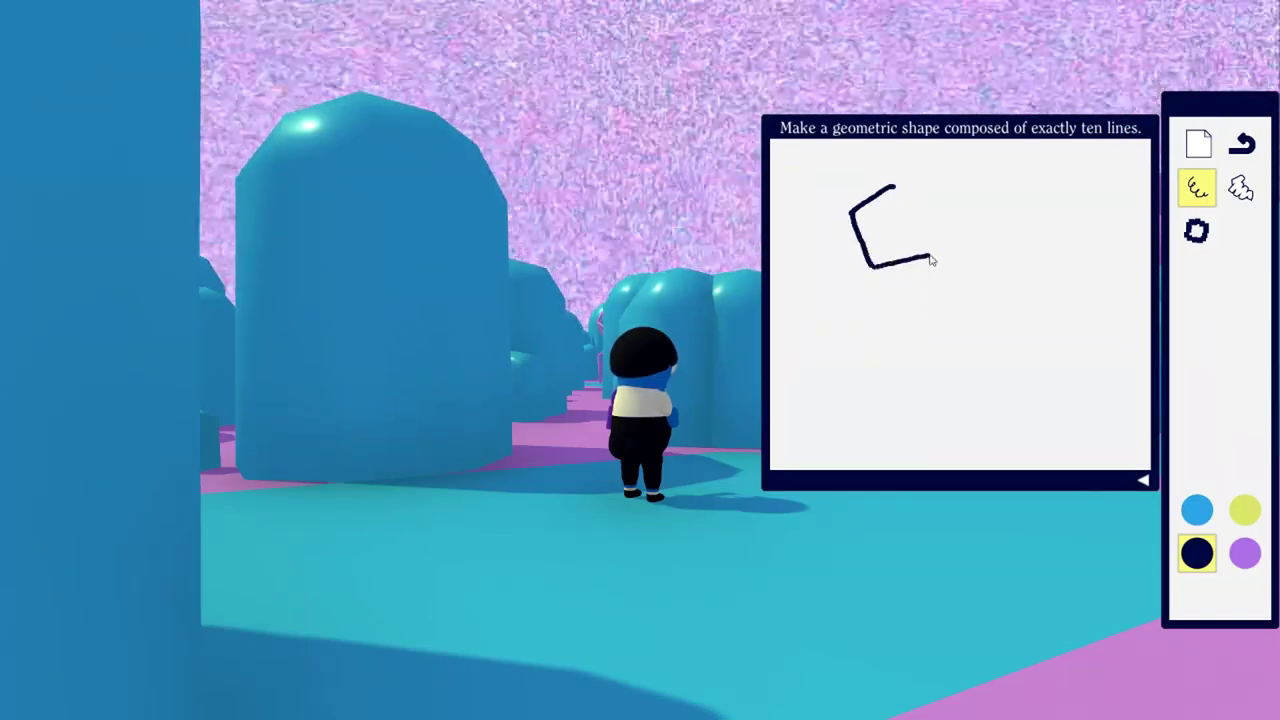
mouse_move(931, 260)
left_mouse_down()
mouse_move(932, 343)
mouse_move(904, 358)
mouse_move(906, 395)
mouse_move(955, 423)
mouse_move(1021, 403)
mouse_move(1035, 332)
mouse_move(1001, 340)
left_mouse_up()
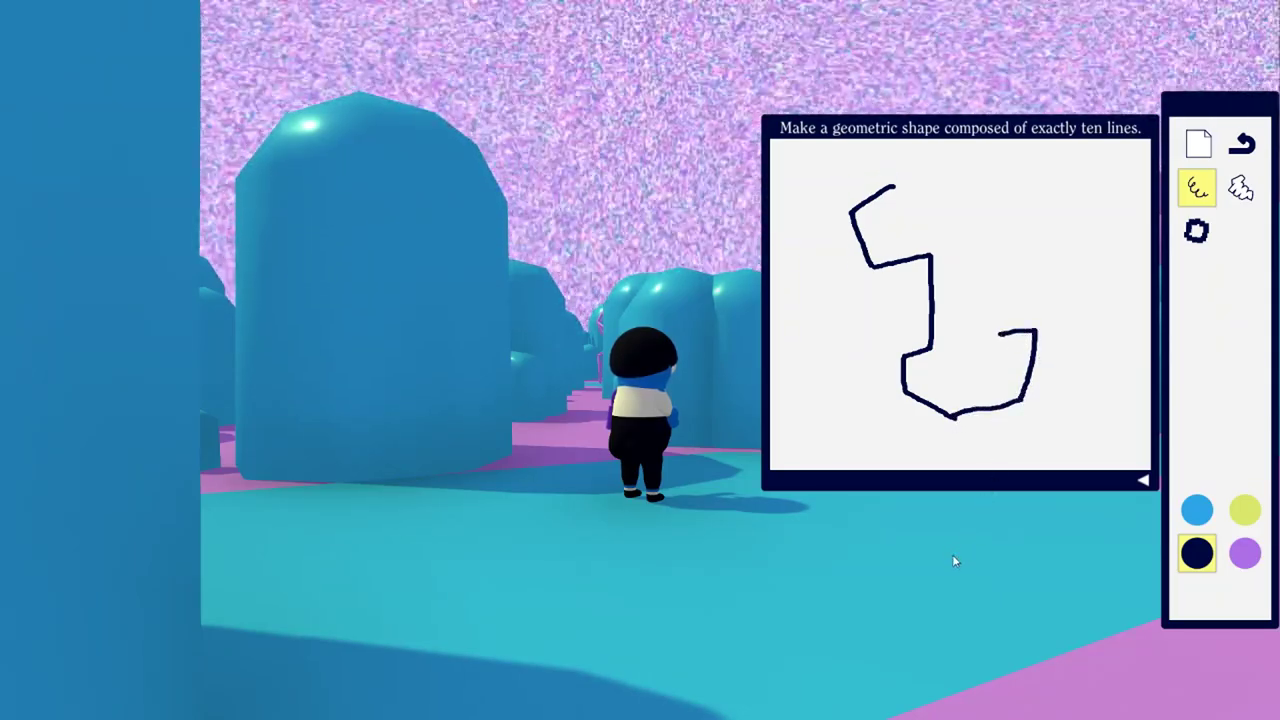
Step: Add a blue outline stroke, then clear the canvas, restore it, and clear it again
left_click(1200, 512)
mouse_move(1003, 337)
left_mouse_down()
mouse_move(1002, 252)
mouse_move(1043, 240)
mouse_move(1043, 189)
mouse_move(1008, 157)
mouse_move(917, 168)
left_mouse_up()
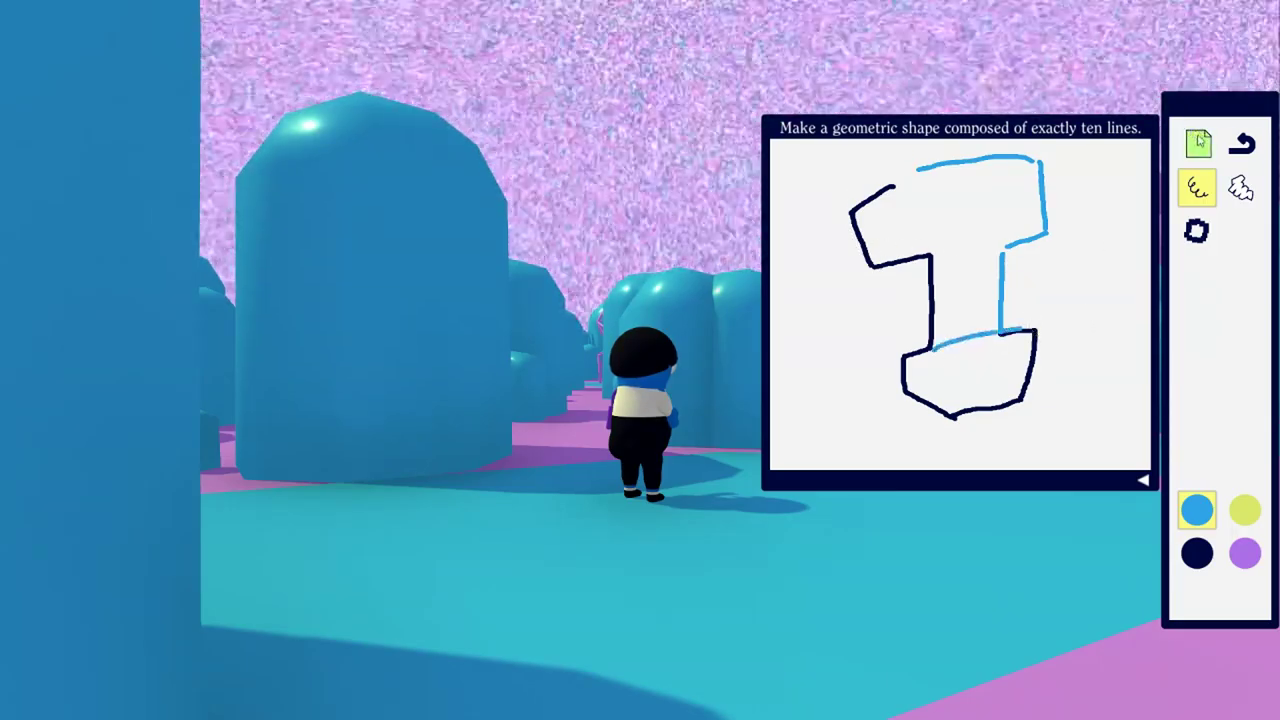
left_click(1198, 143)
left_click(1241, 145)
left_click(1198, 143)
Step: Keep the character walking forward while the hourglass sketch sits on the canvas
key("w")
key("w")
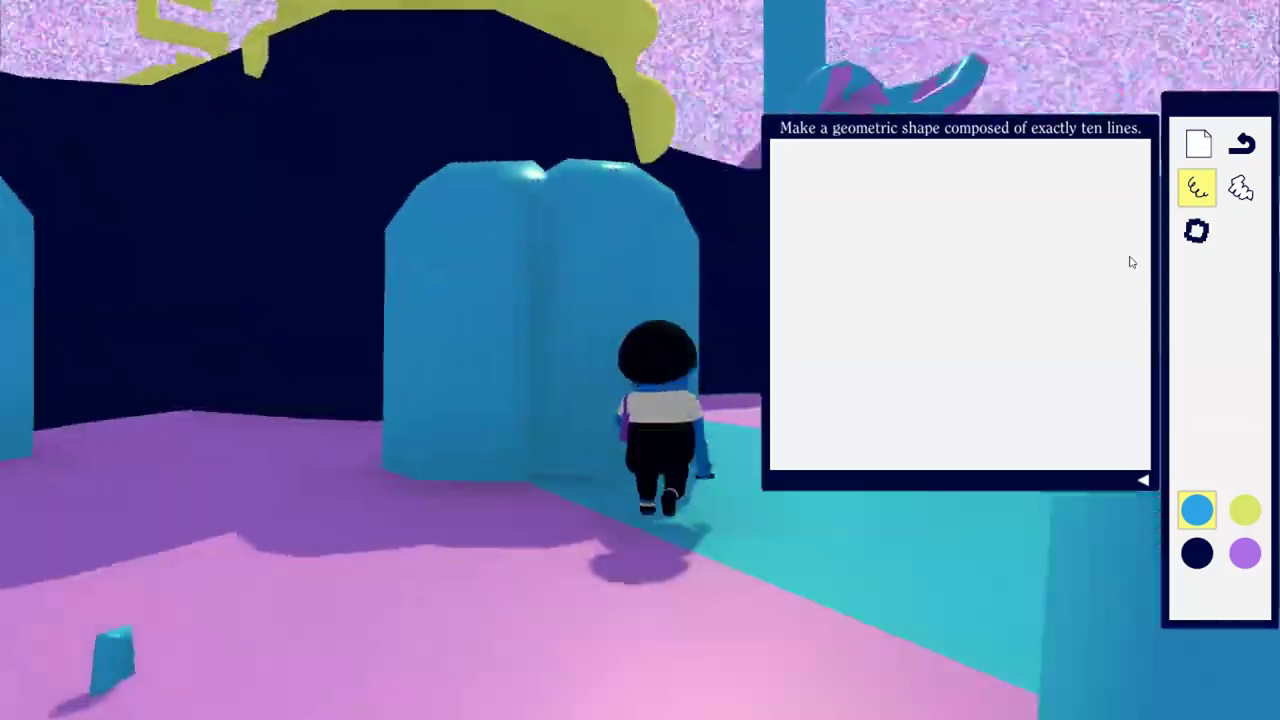
key("w")
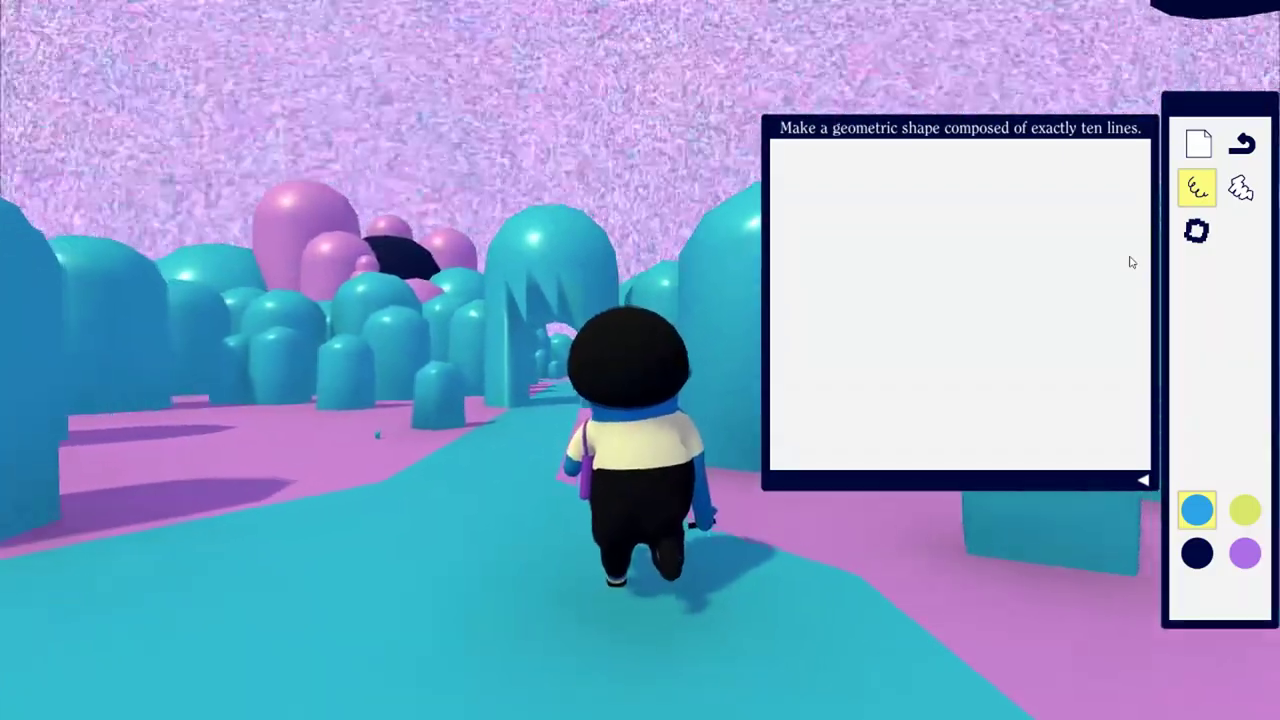
key("w")
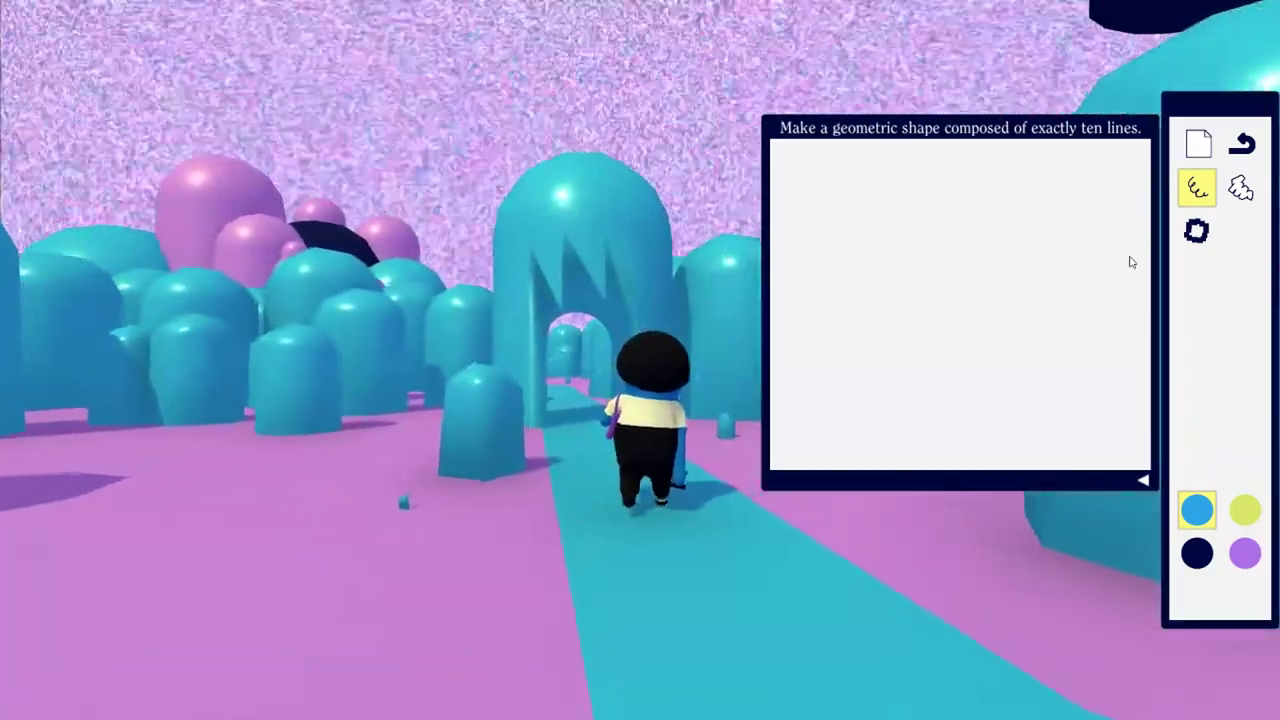
key("w")
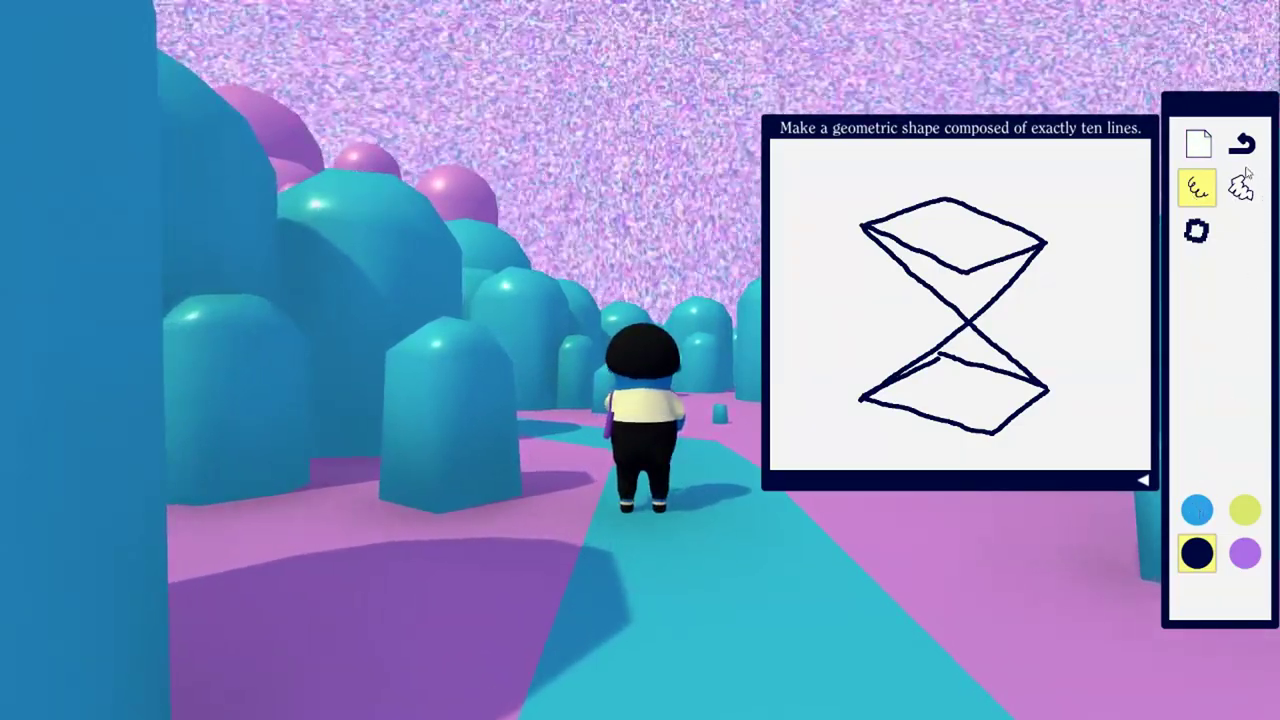
Step: Clear the hourglass, restore it, select the eraser, then clear the canvas to blank
left_click(1198, 143)
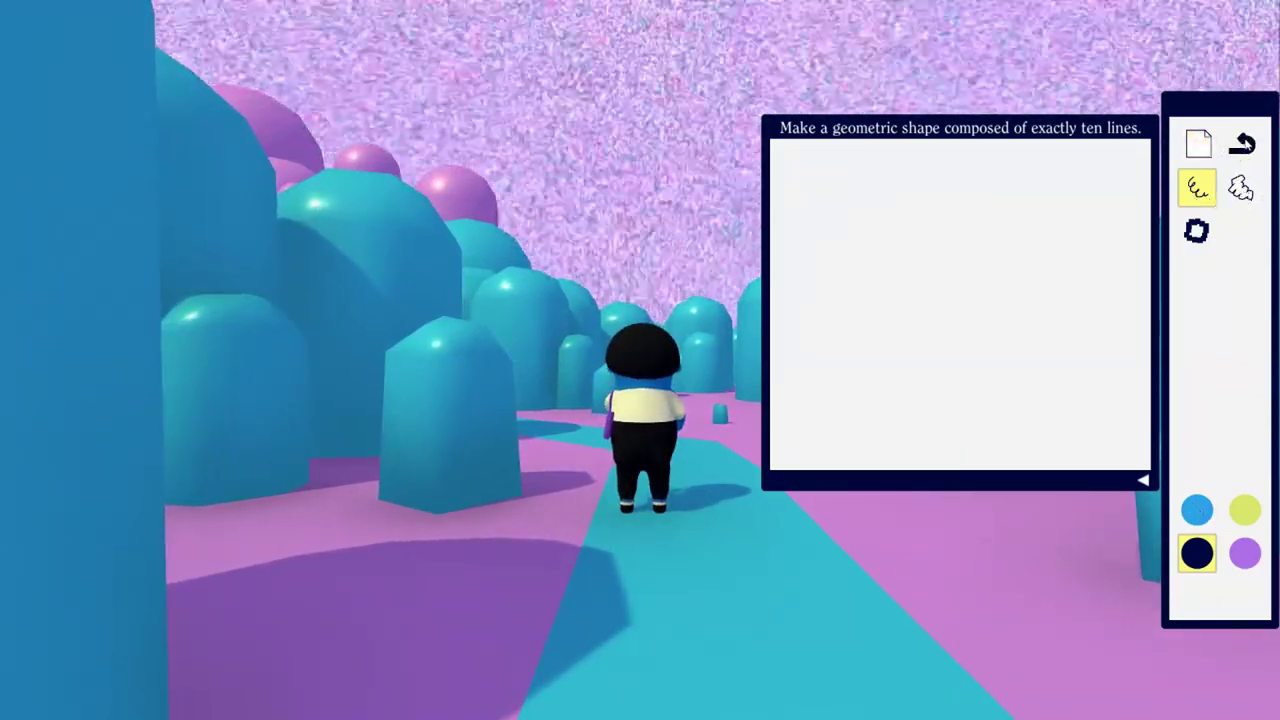
left_click(1242, 145)
left_click(1246, 196)
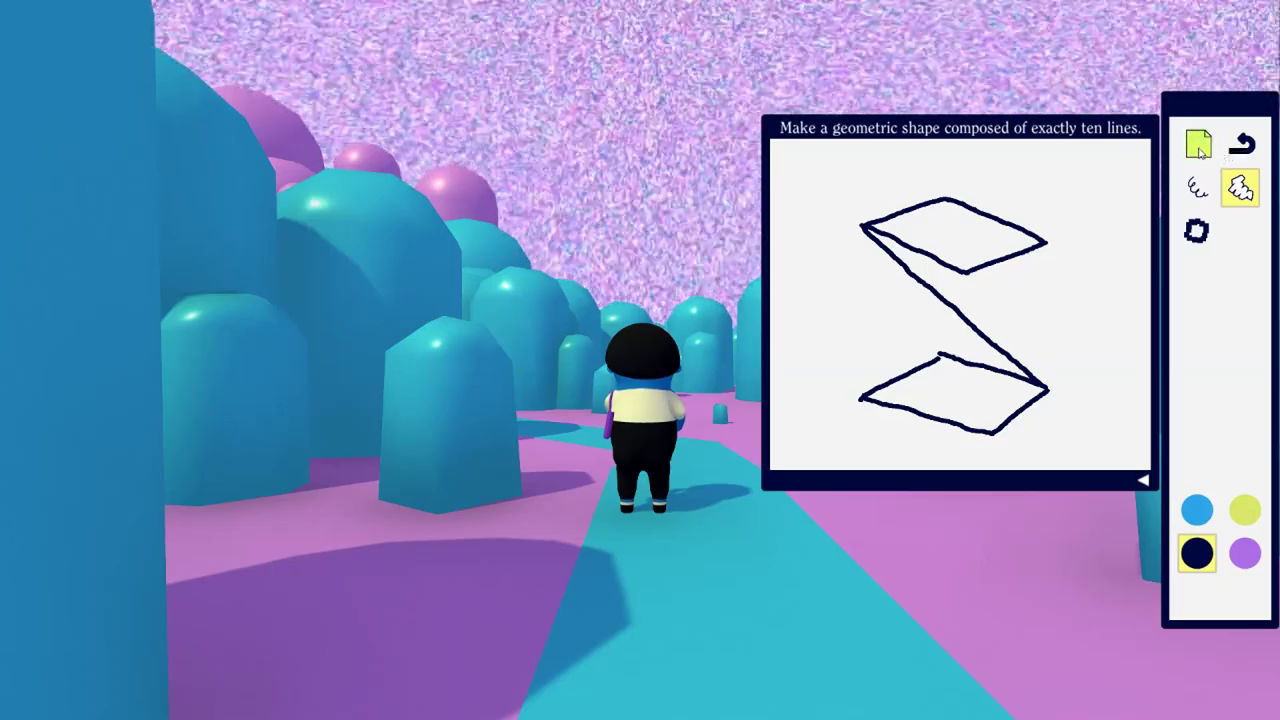
left_click(1200, 148)
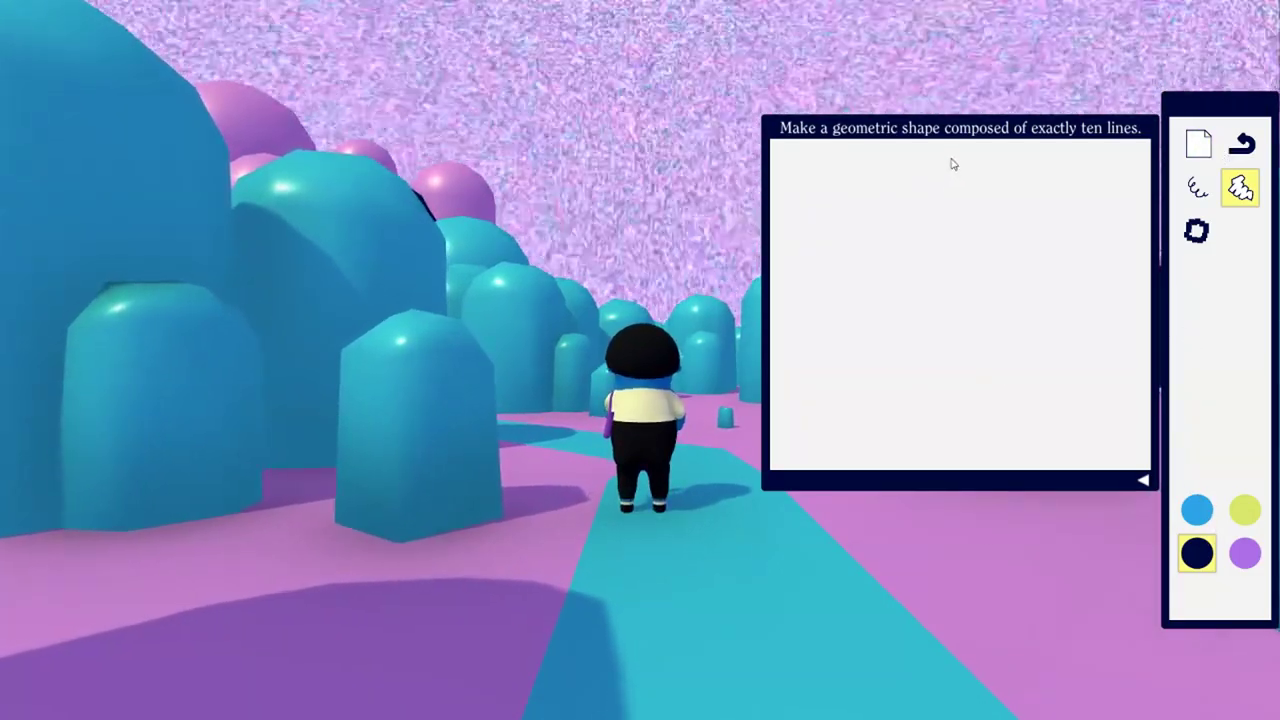
Step: Draw the hourglass's top-left edge, long diagonal and top-right edge with the thick pixelated brush
left_click(1198, 190)
left_click(1197, 231)
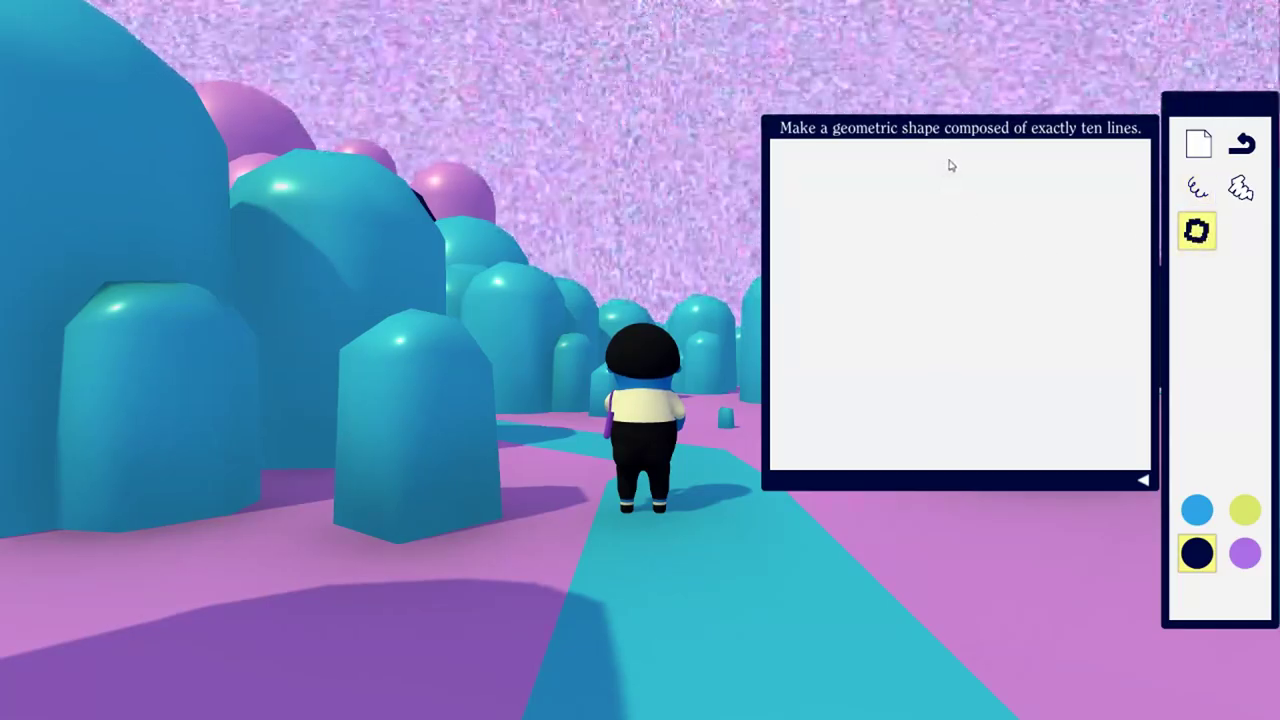
left_click_drag(952, 166, 882, 218)
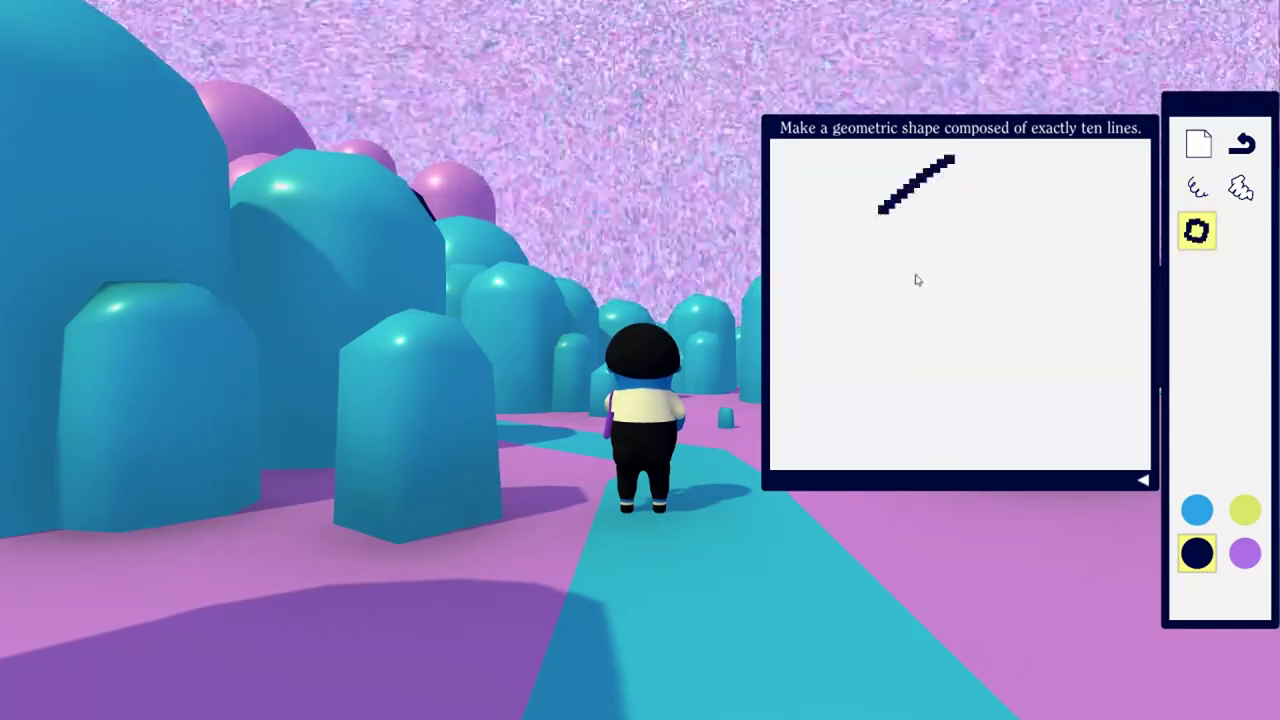
left_click_drag(884, 216, 1028, 404)
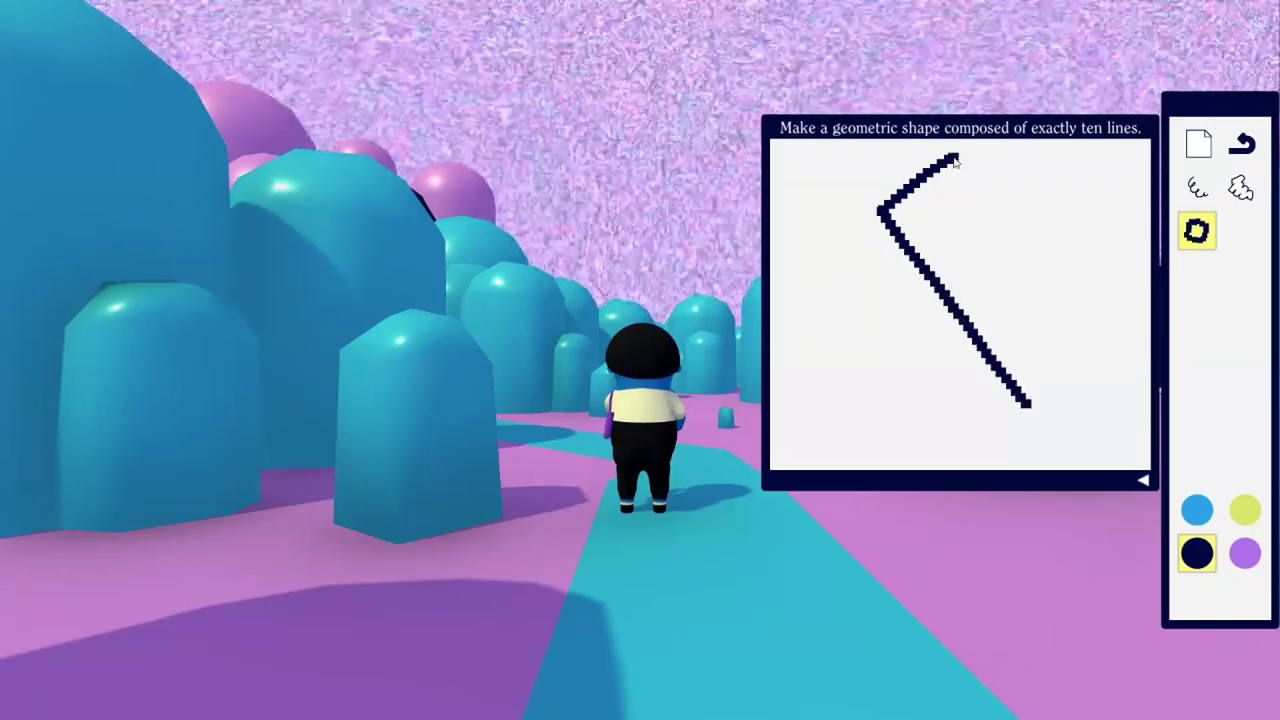
left_click_drag(955, 163, 1037, 207)
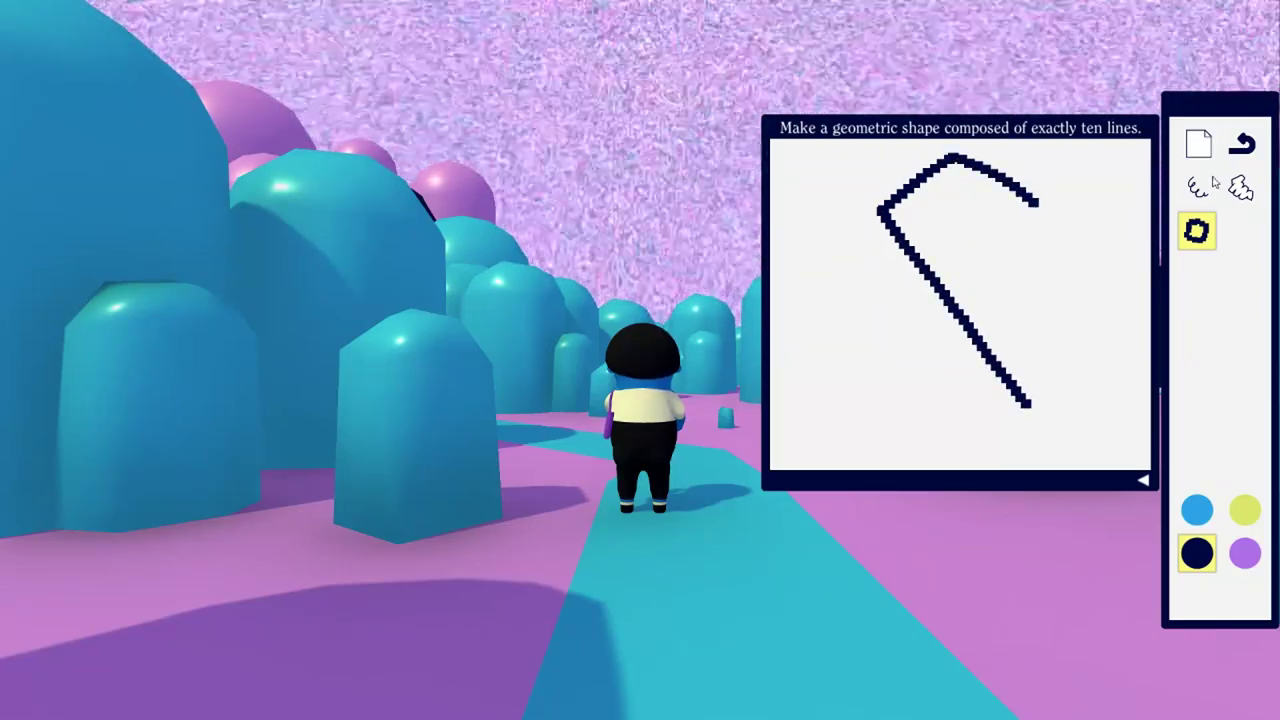
left_click(1241, 148)
mouse_move(957, 164)
left_mouse_down()
mouse_move(1035, 224)
mouse_move(872, 400)
mouse_move(948, 448)
mouse_move(1025, 400)
left_mouse_up()
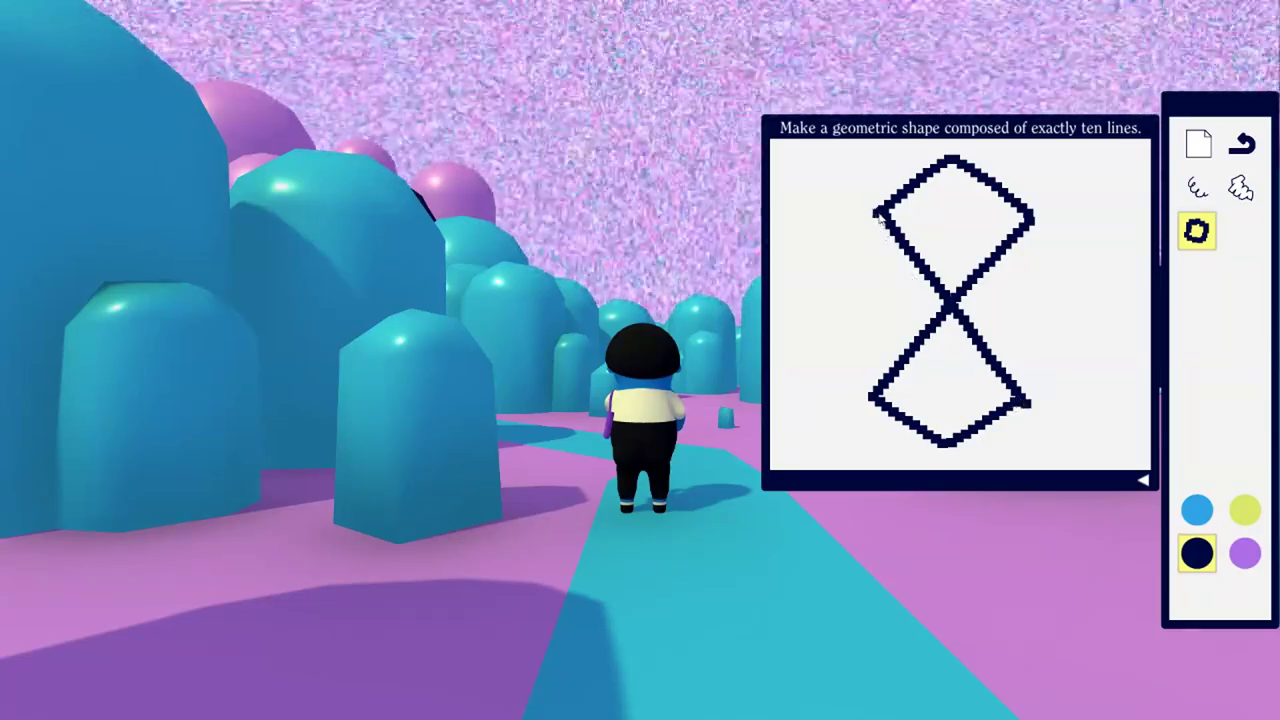
Step: Add the remaining crossing diagonals, discard a stray short stroke, and switch to the eraser
left_click_drag(880, 218, 946, 442)
mouse_move(1028, 405)
left_mouse_down()
mouse_move(1000, 371)
mouse_move(1002, 342)
left_mouse_up()
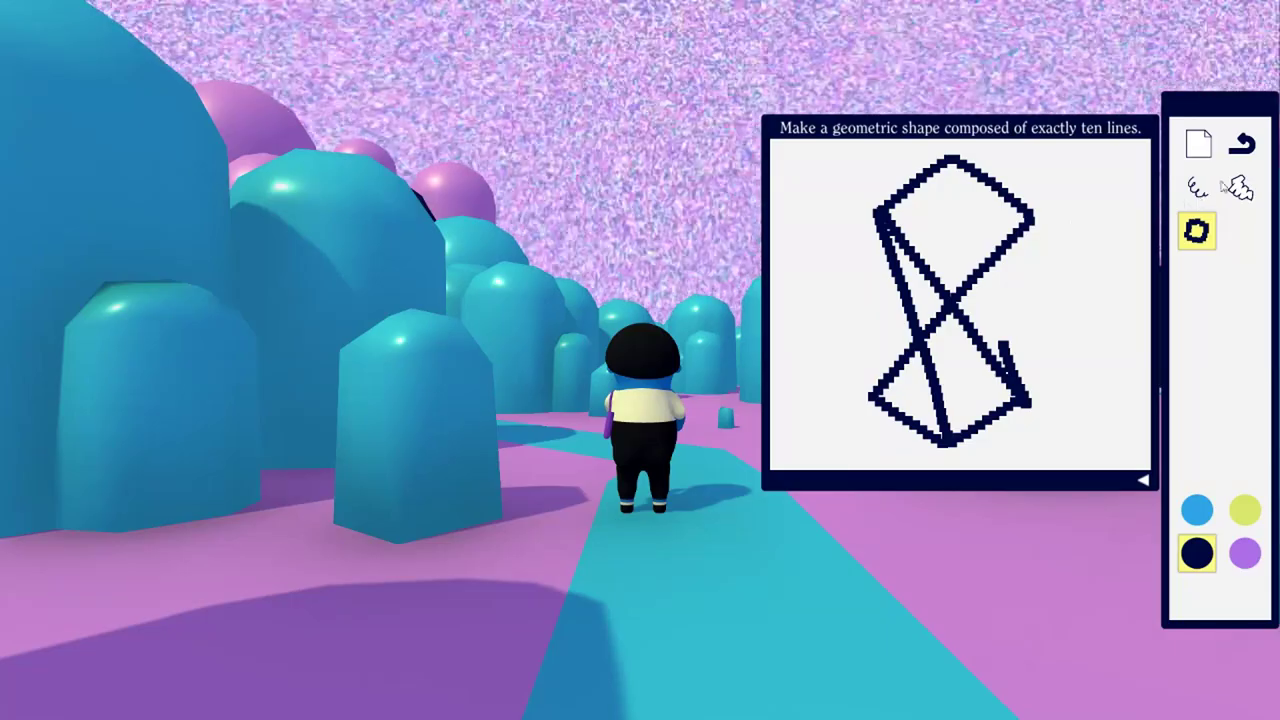
left_click(1247, 147)
left_click_drag(1033, 224, 980, 343)
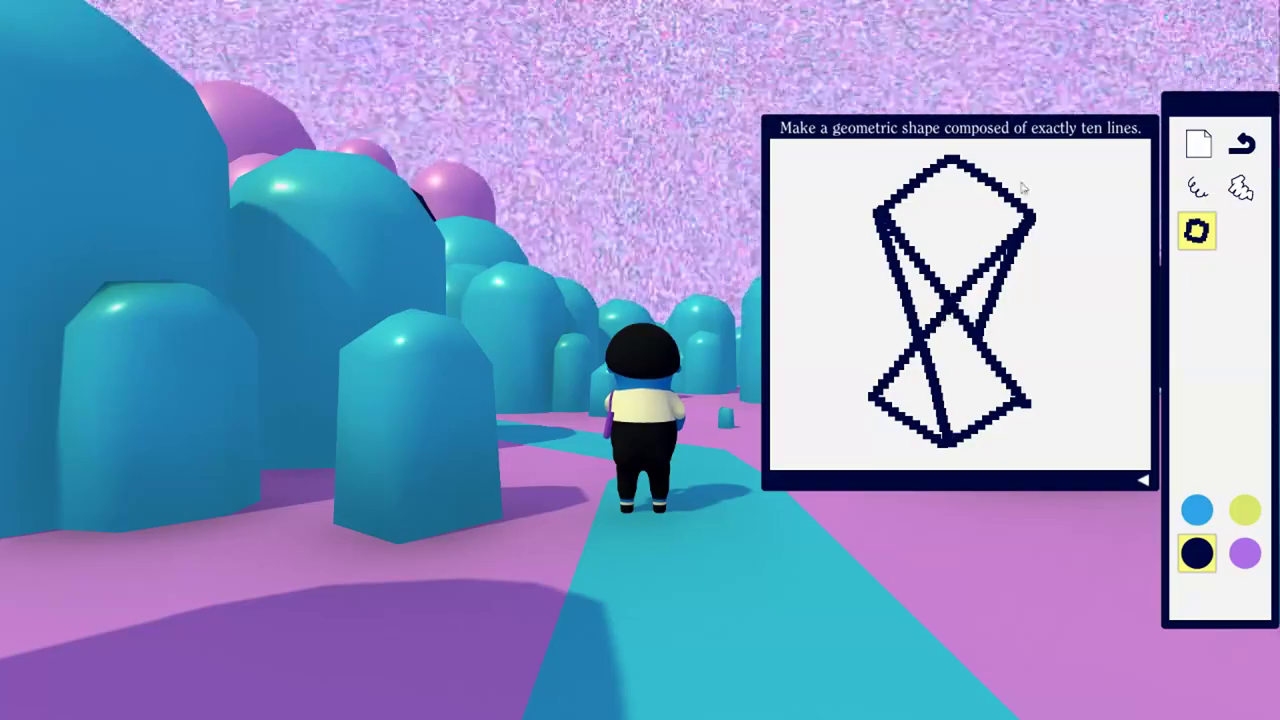
left_click(1241, 190)
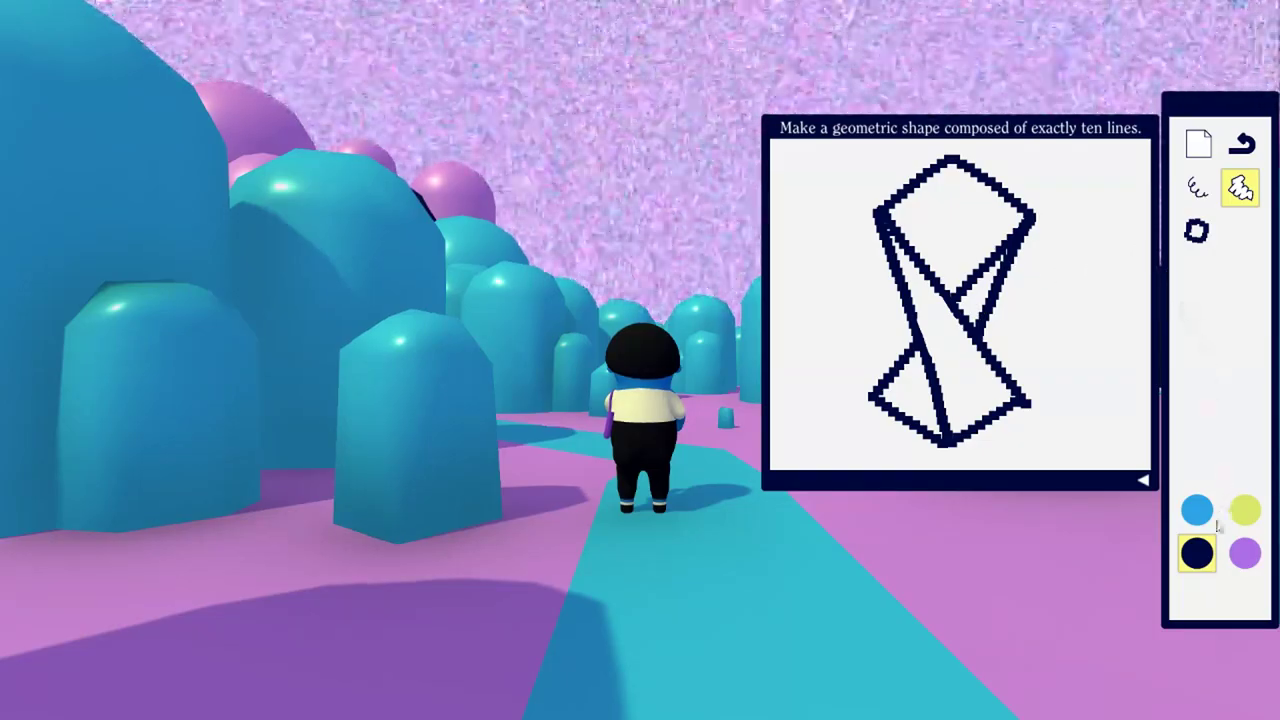
Step: Sketch a heart inside the top with the thin pencil, then undo it
left_click(1199, 192)
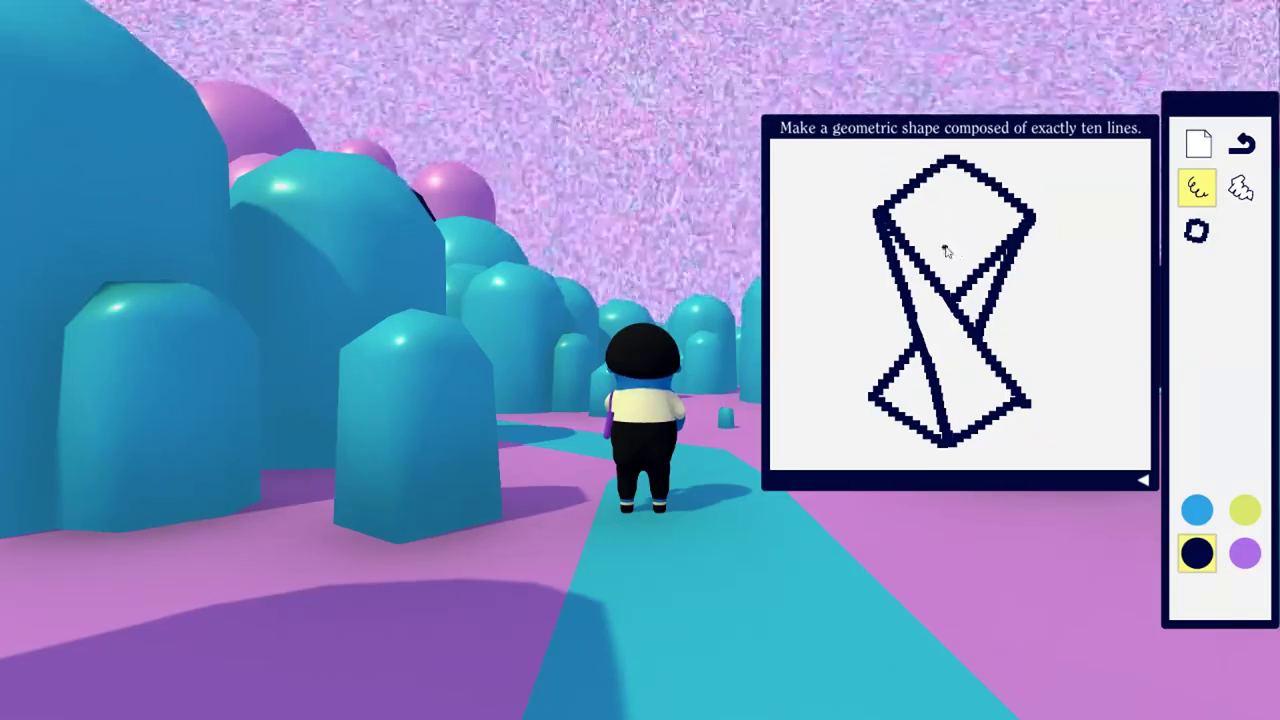
mouse_move(941, 250)
left_mouse_down()
mouse_move(947, 219)
mouse_move(963, 240)
left_mouse_up()
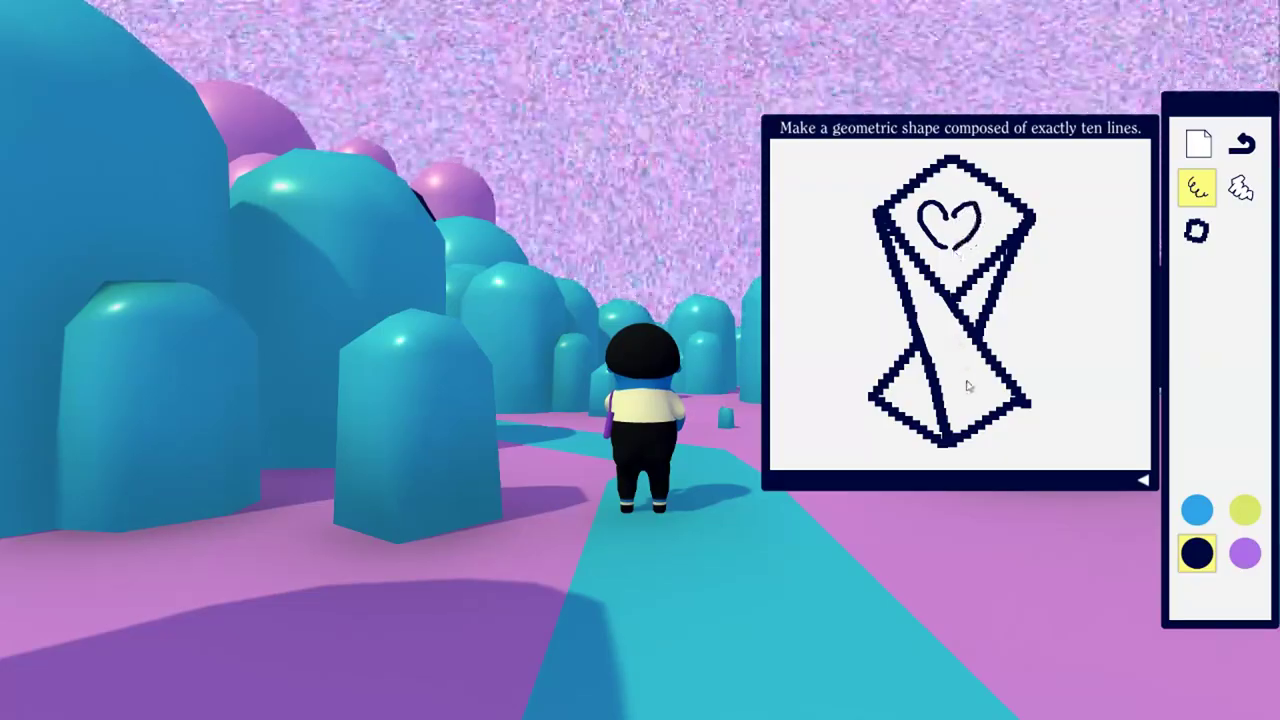
left_click(1240, 148)
left_click(1240, 150)
left_click(1199, 232)
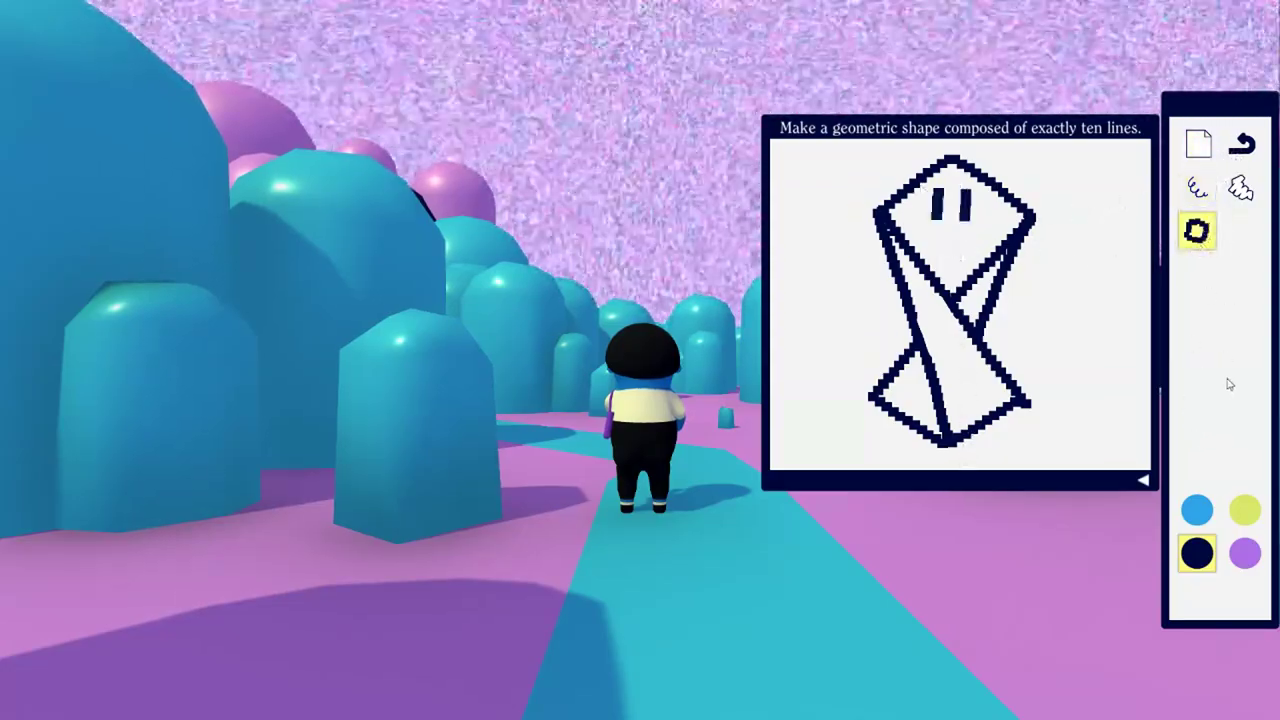
Step: Trace the left diagonal in blue, then paint the lower-left and upper-right triangles purple
left_click(1197, 510)
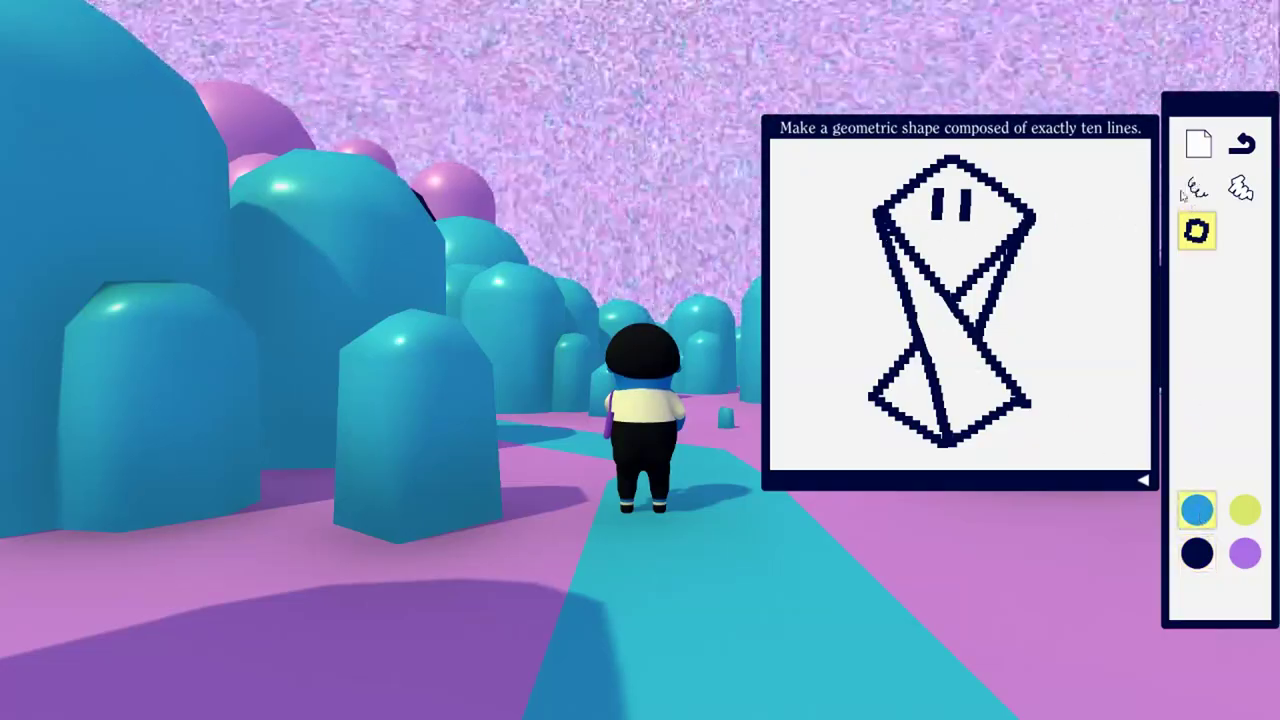
left_click(1198, 190)
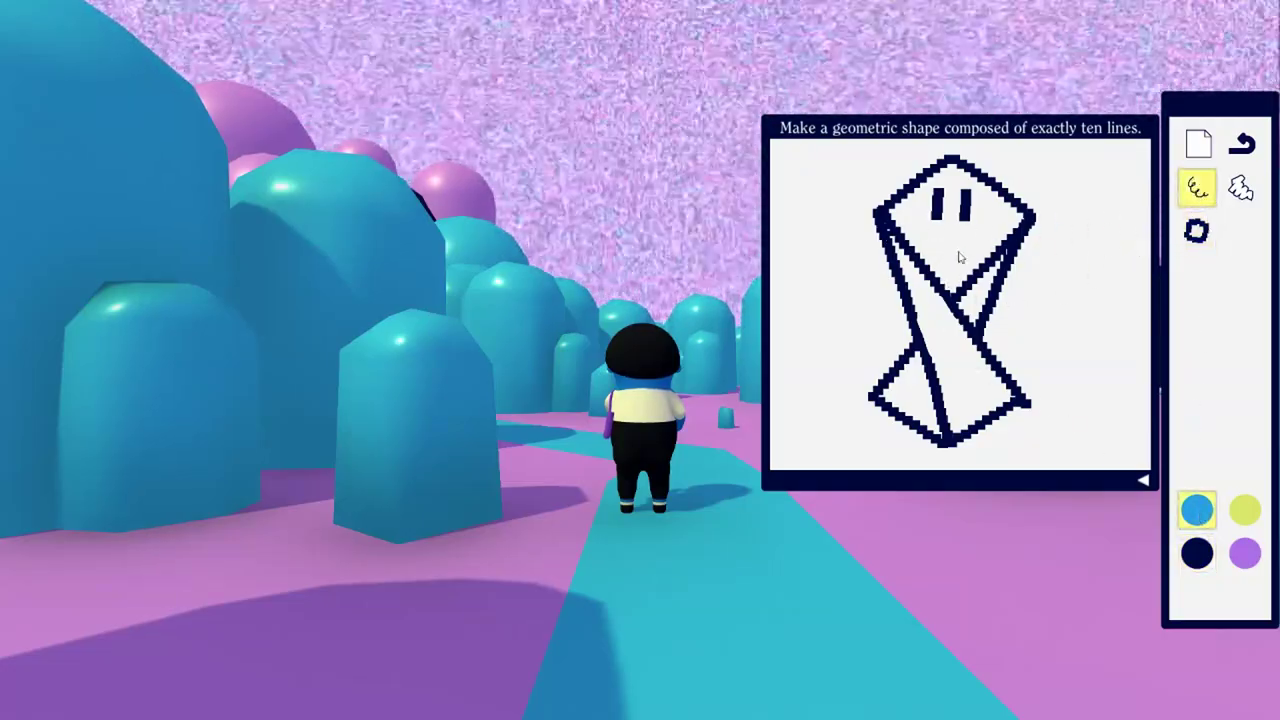
mouse_move(888, 226)
left_mouse_down()
mouse_move(955, 440)
mouse_move(1020, 402)
mouse_move(886, 224)
mouse_move(932, 320)
mouse_move(902, 246)
mouse_move(955, 428)
mouse_move(1008, 400)
mouse_move(952, 330)
mouse_move(958, 428)
mouse_move(965, 392)
mouse_move(976, 402)
mouse_move(968, 372)
left_mouse_up()
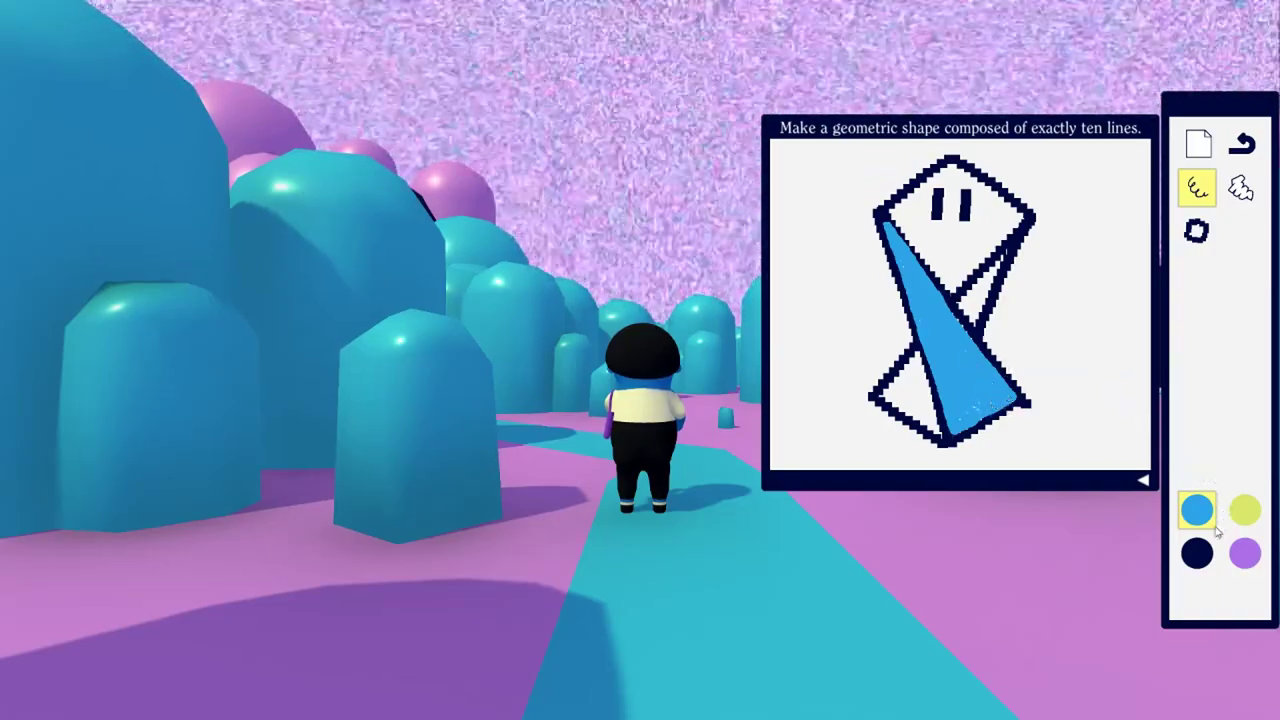
left_click(1245, 553)
mouse_move(885, 395)
left_mouse_down()
mouse_move(940, 440)
mouse_move(922, 365)
mouse_move(940, 425)
mouse_move(892, 385)
mouse_move(932, 420)
left_mouse_up()
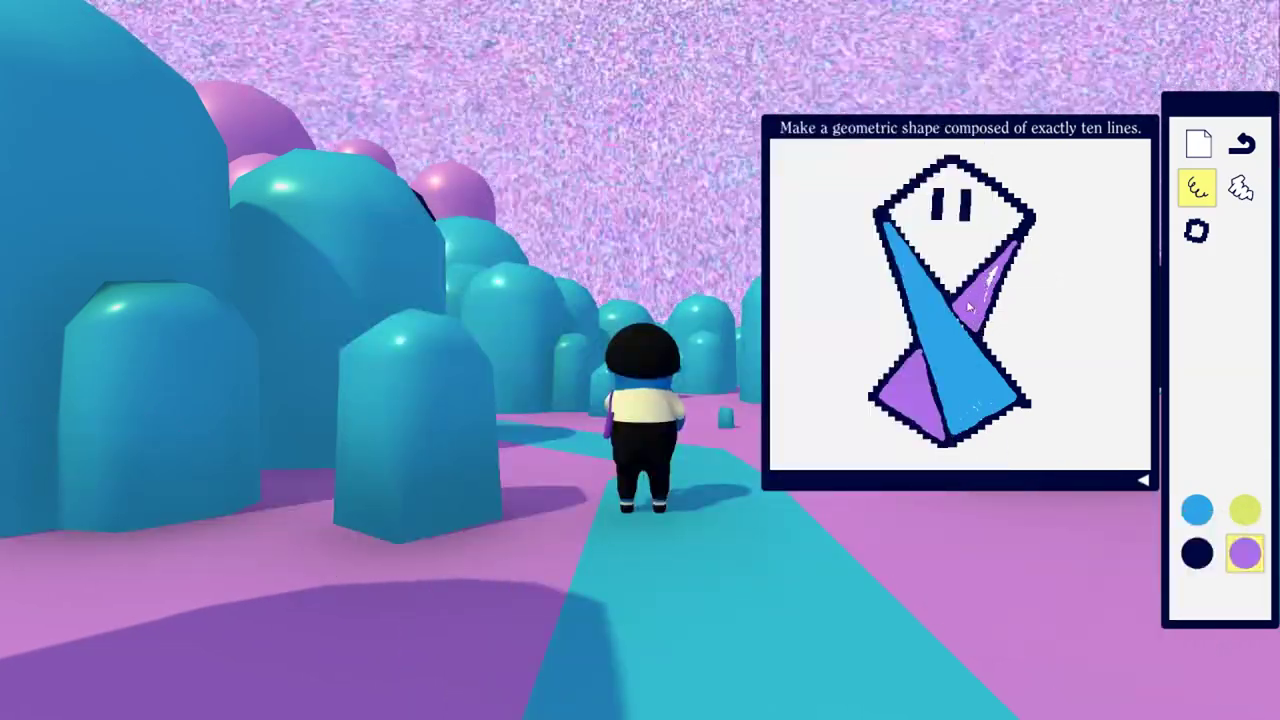
mouse_move(969, 297)
left_mouse_down()
mouse_move(976, 322)
mouse_move(981, 309)
left_mouse_up()
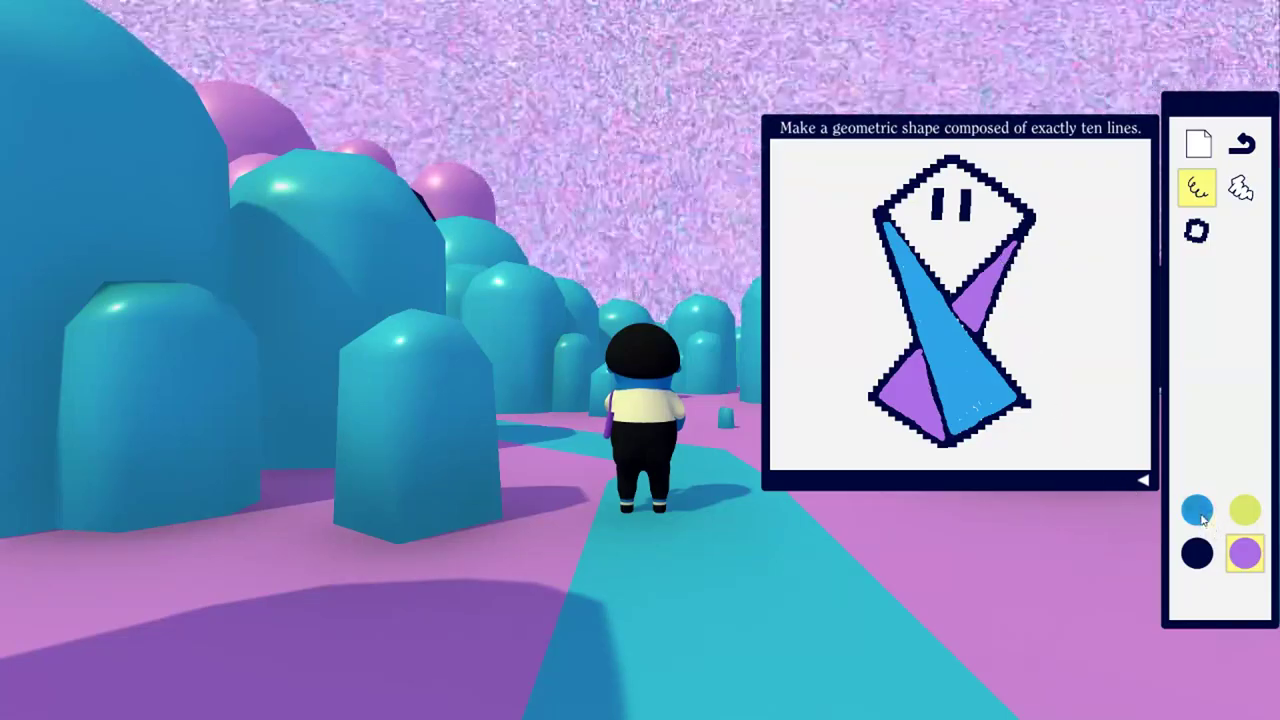
Step: Patch the white streak on the blue triangle and scribble blue into the diamond head
left_click(1198, 511)
mouse_move(893, 218)
left_mouse_down()
mouse_move(948, 293)
mouse_move(1024, 216)
mouse_move(952, 166)
mouse_move(890, 216)
left_mouse_up()
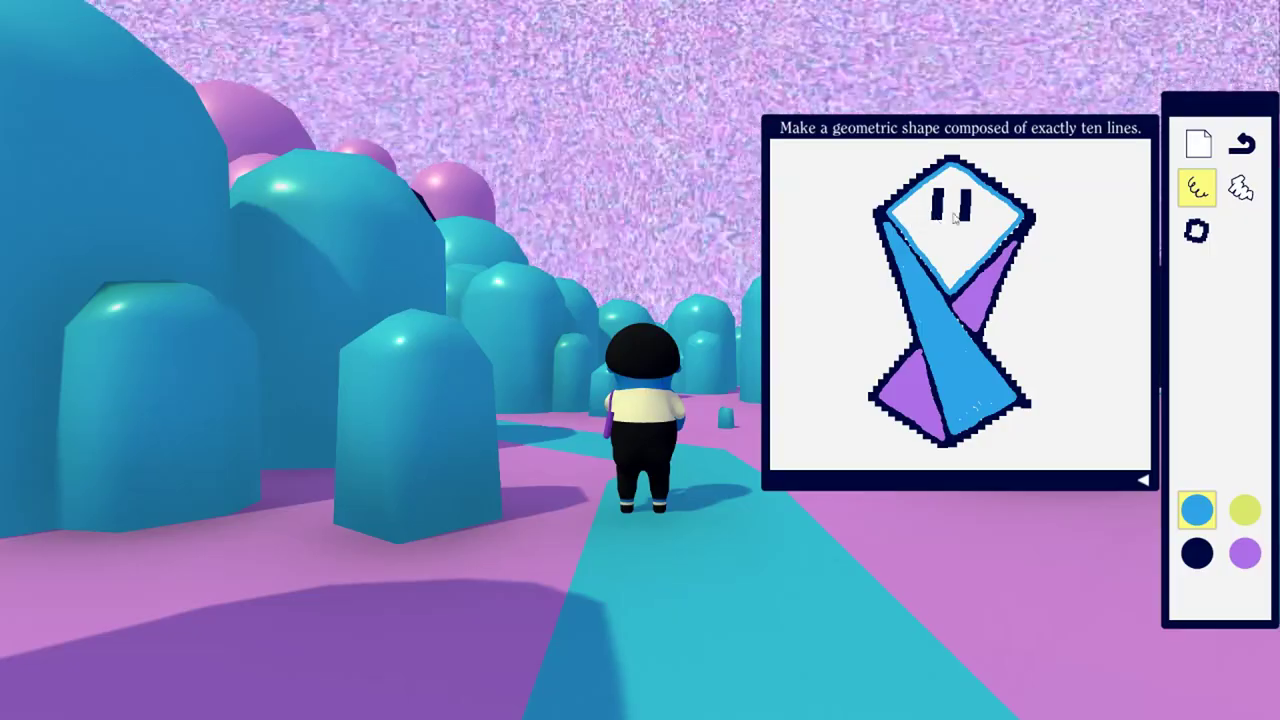
mouse_move(957, 265)
left_mouse_down()
mouse_move(955, 295)
mouse_move(1016, 222)
mouse_move(1004, 206)
mouse_move(950, 178)
mouse_move(896, 218)
mouse_move(950, 292)
mouse_move(936, 250)
left_mouse_up()
Step: Fill the diamond head blue and give it yellow left and right cheeks
key("4")
left_click(984, 224)
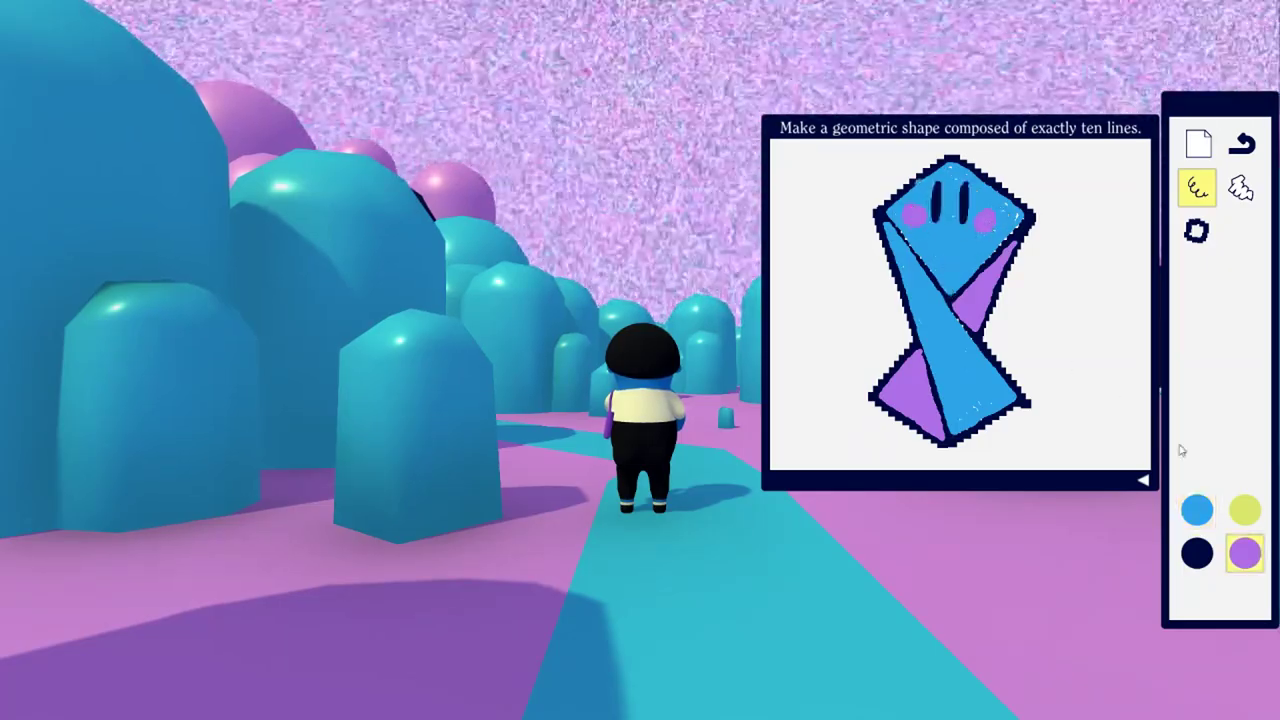
left_click(1248, 518)
left_click(986, 220)
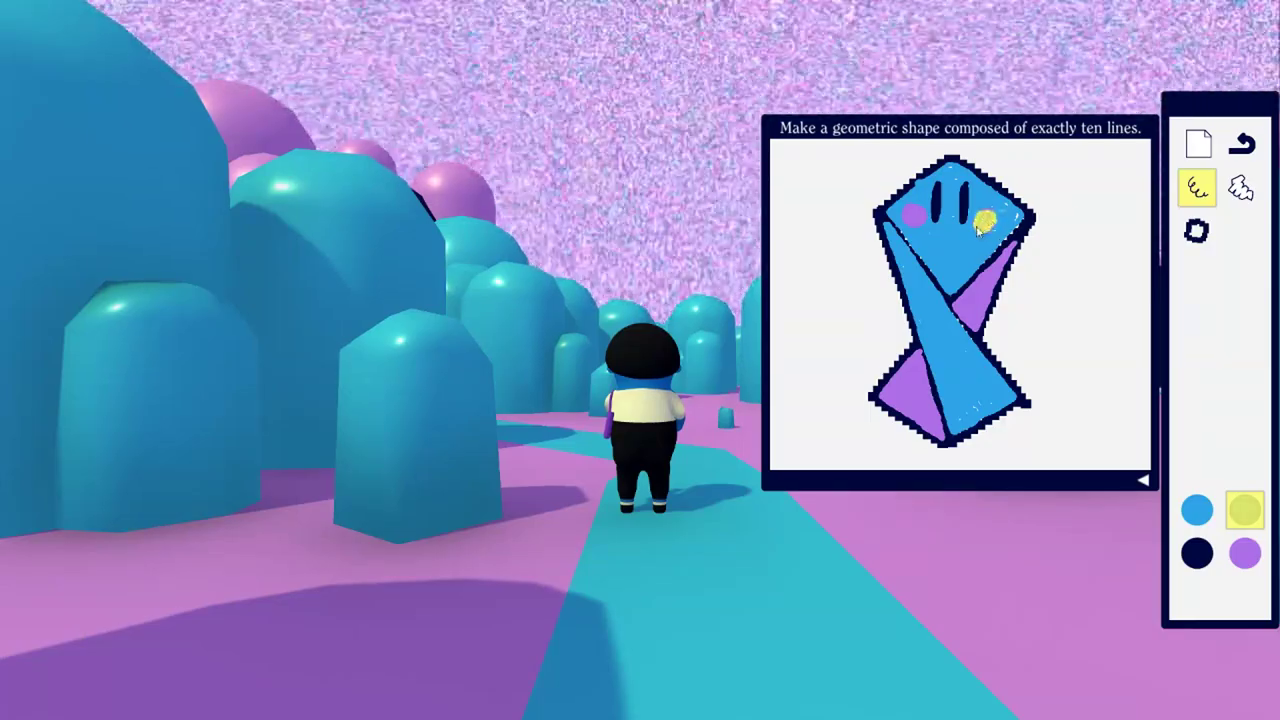
left_click(914, 215)
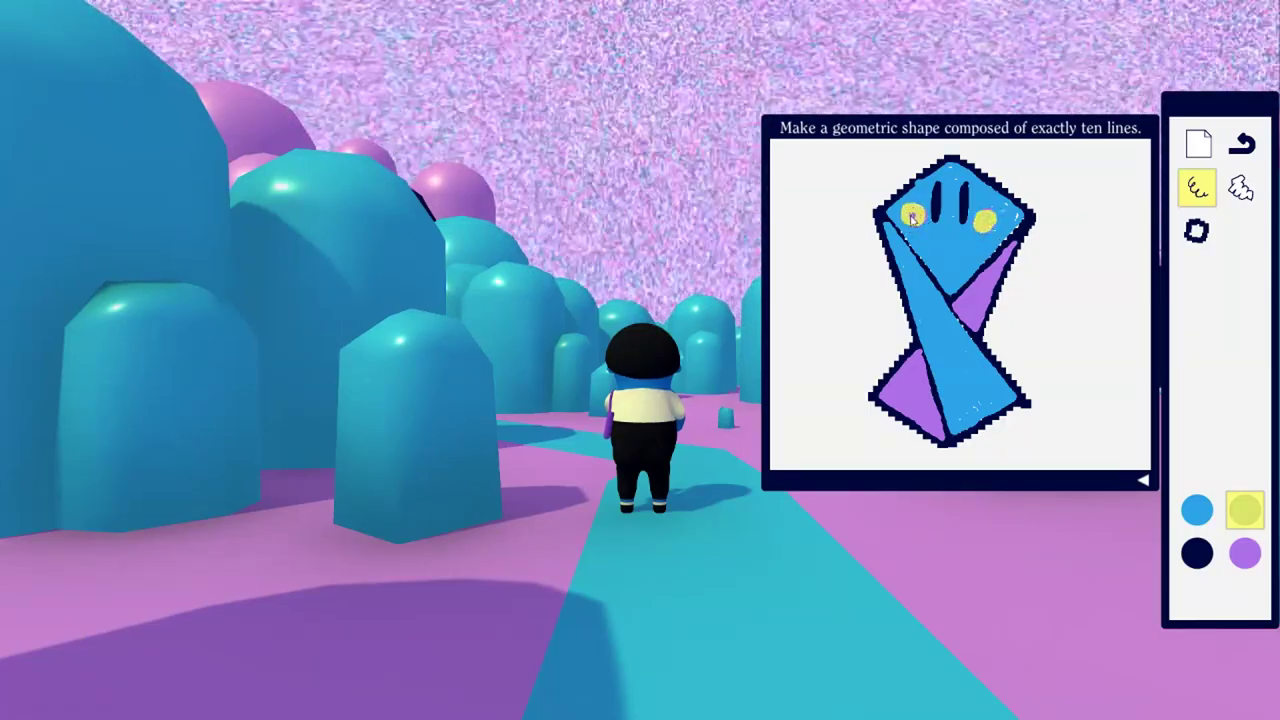
Step: Redraw the black smile across the face after undoing the first attempt
left_click(1198, 555)
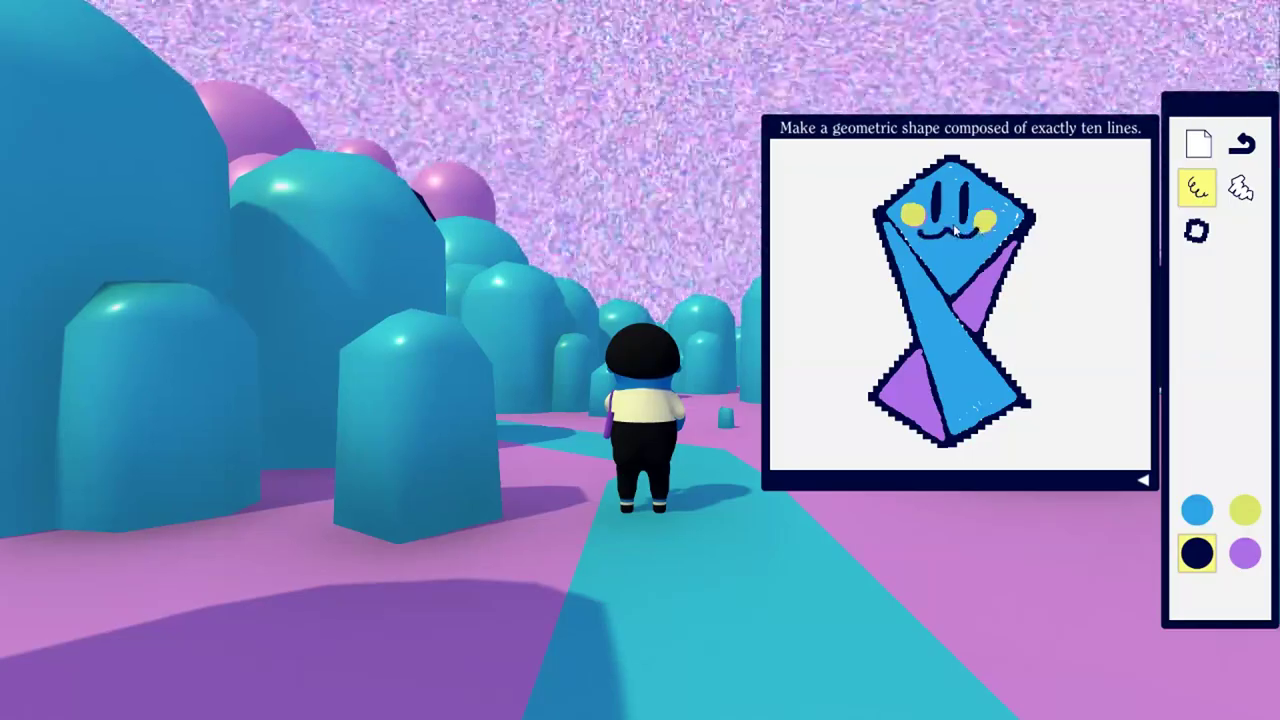
left_click(1242, 152)
left_click(1243, 152)
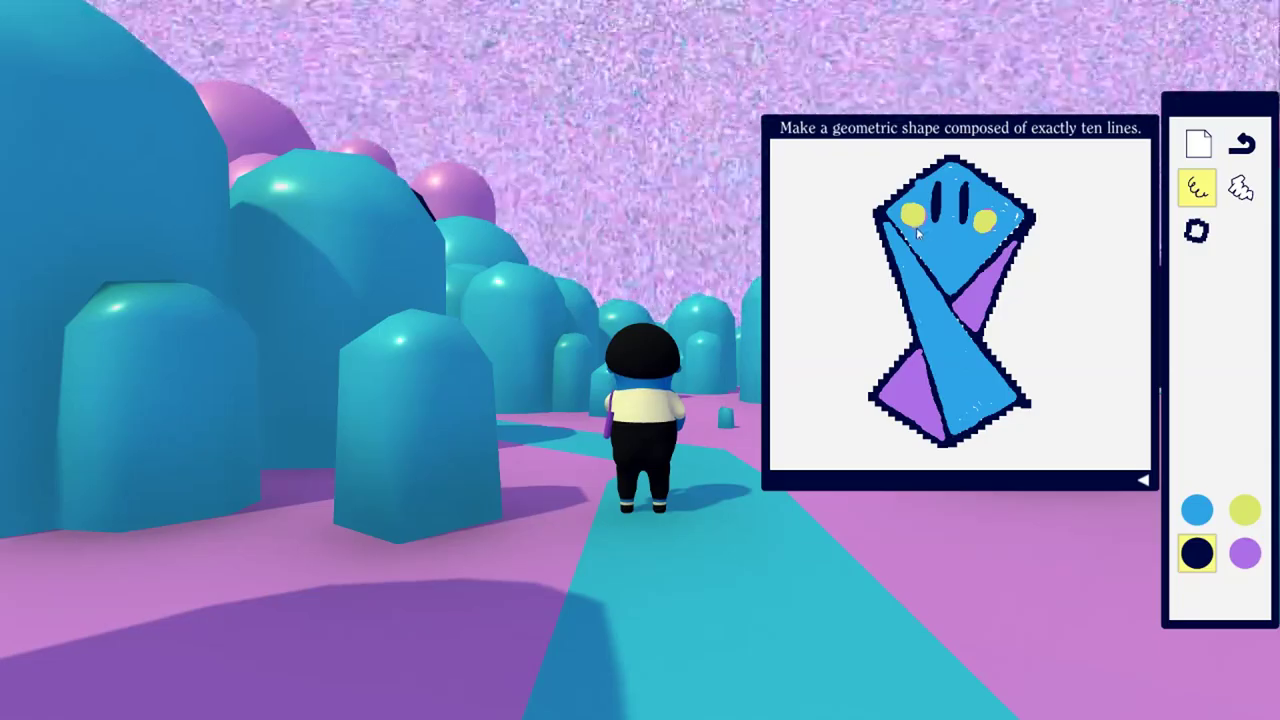
mouse_move(926, 232)
left_mouse_down()
mouse_move(960, 248)
mouse_move(975, 228)
left_mouse_up()
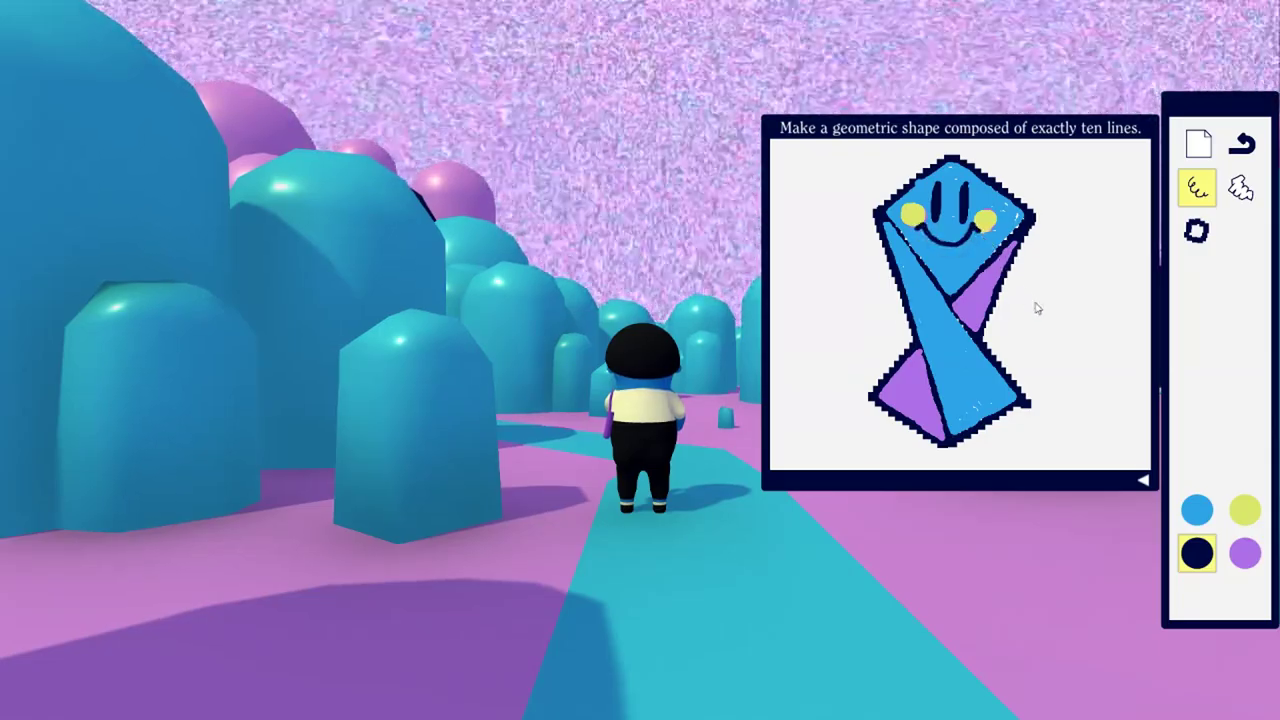
left_click(1242, 189)
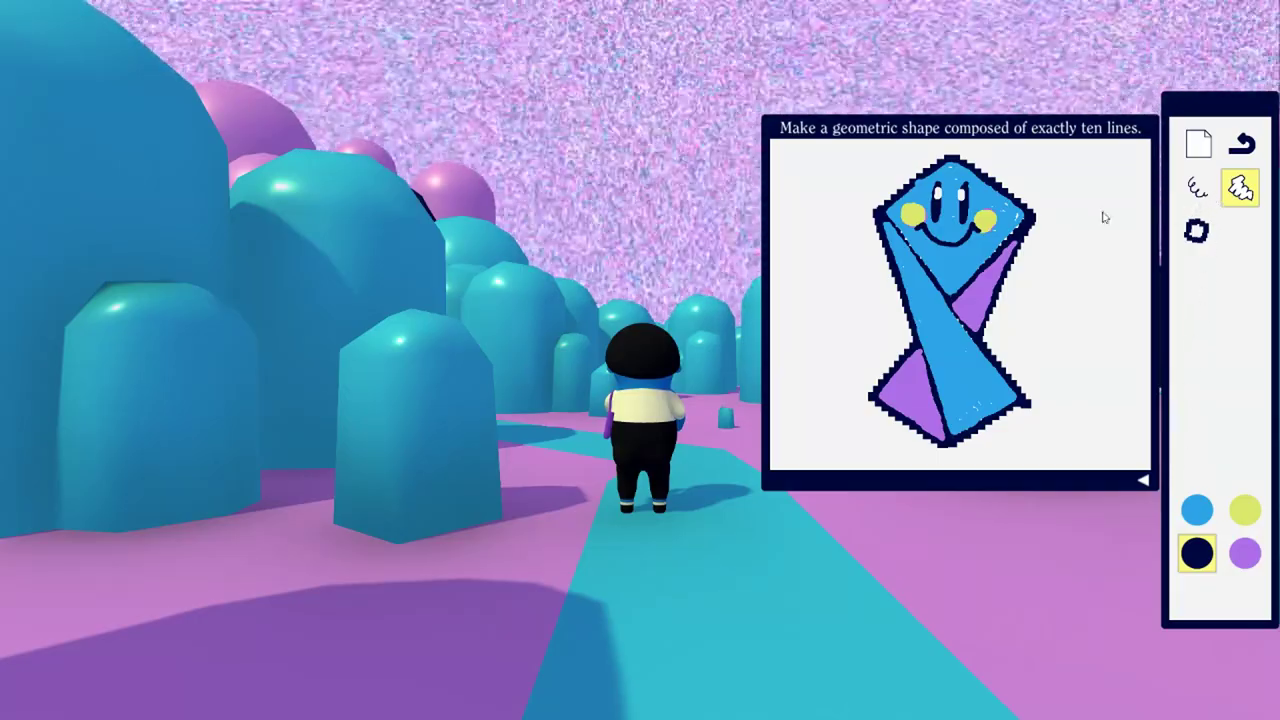
left_click(1200, 190)
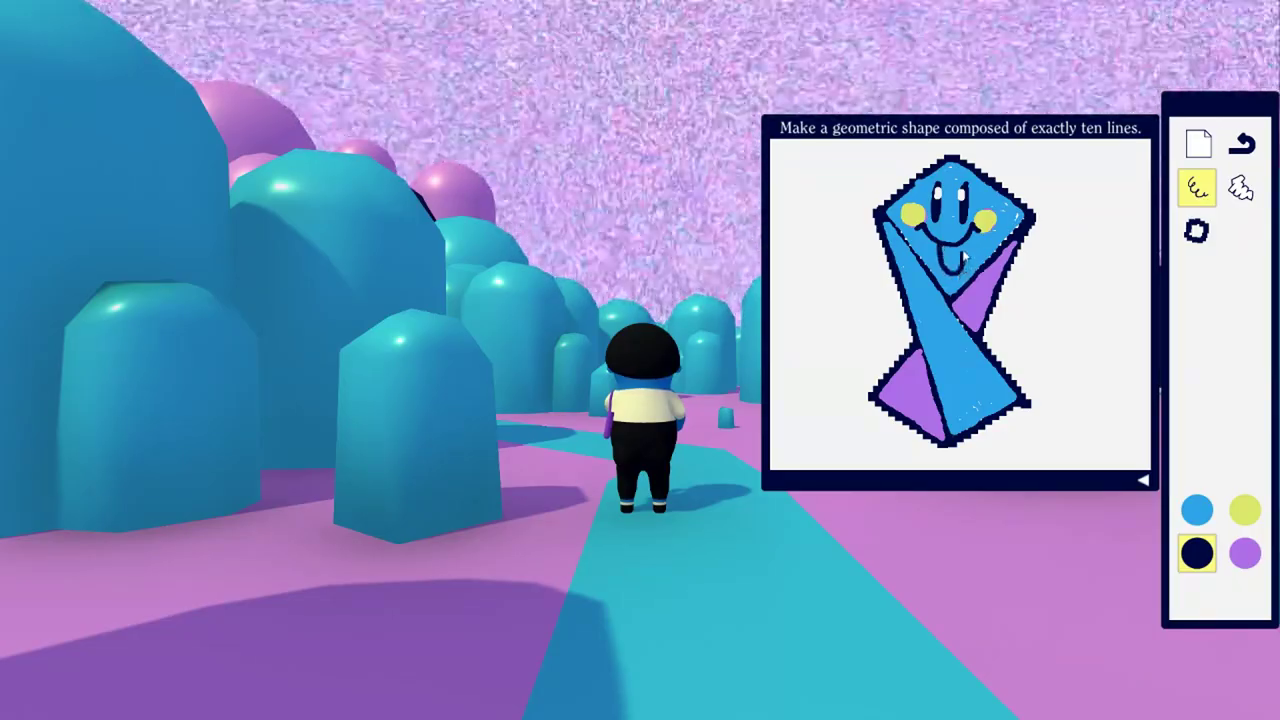
Step: Add the purple tongue and draw a small heart outline right of the figure
left_click(1243, 557)
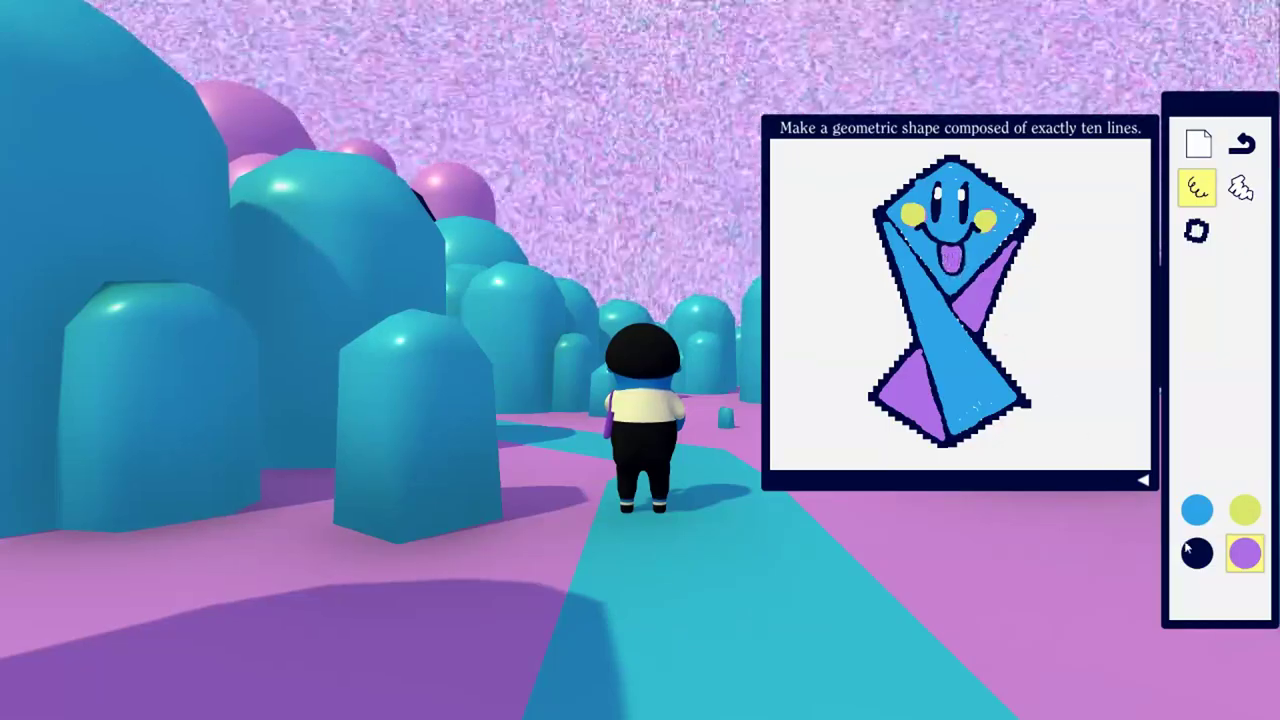
left_click(1249, 196)
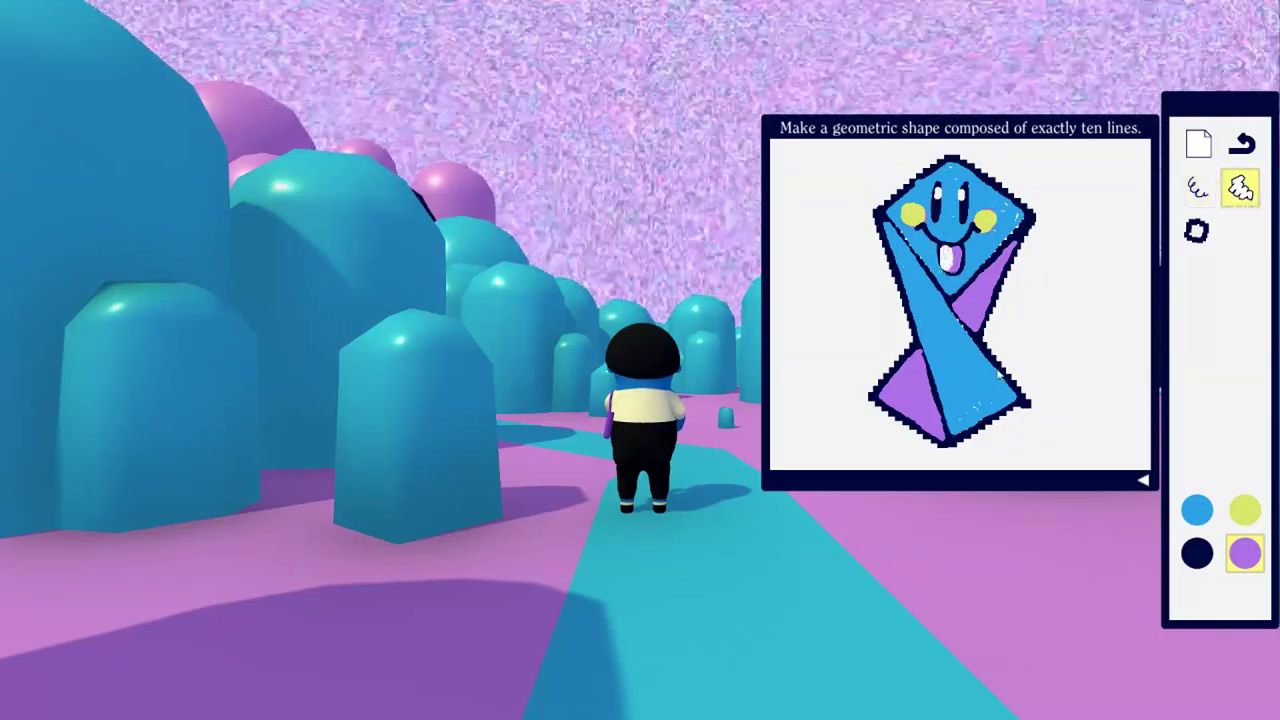
left_click(1199, 556)
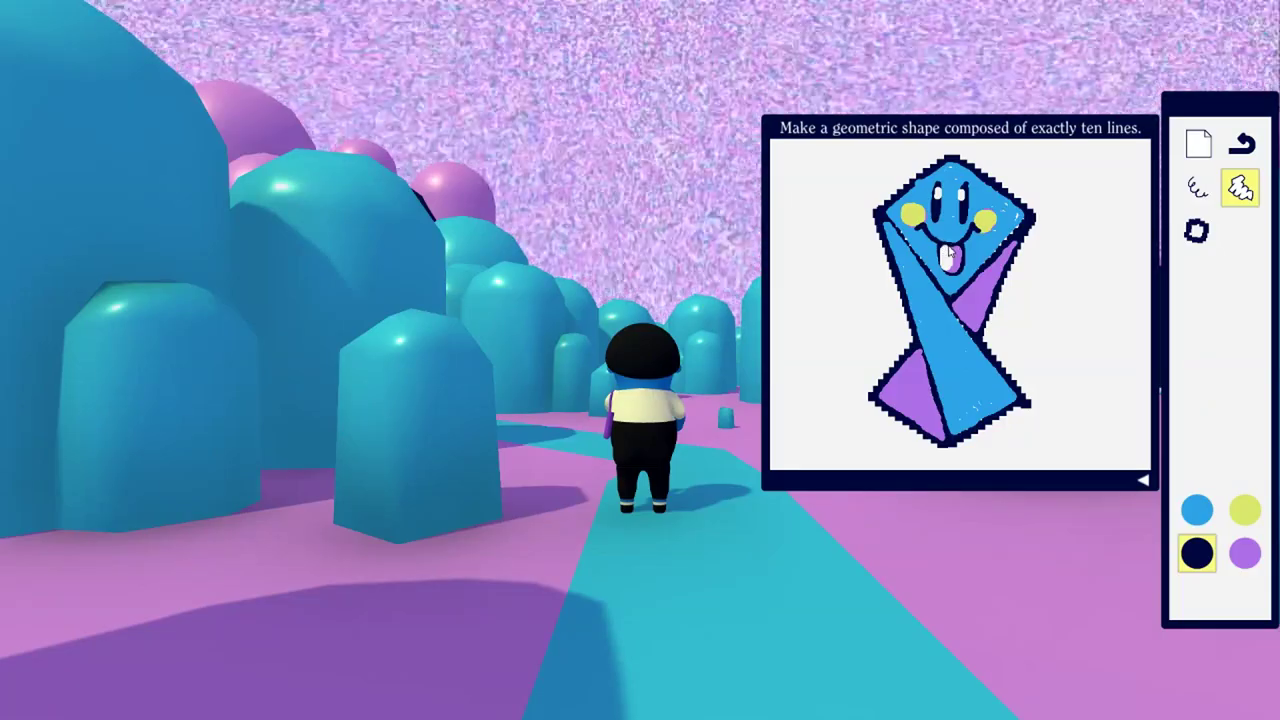
left_click(1198, 190)
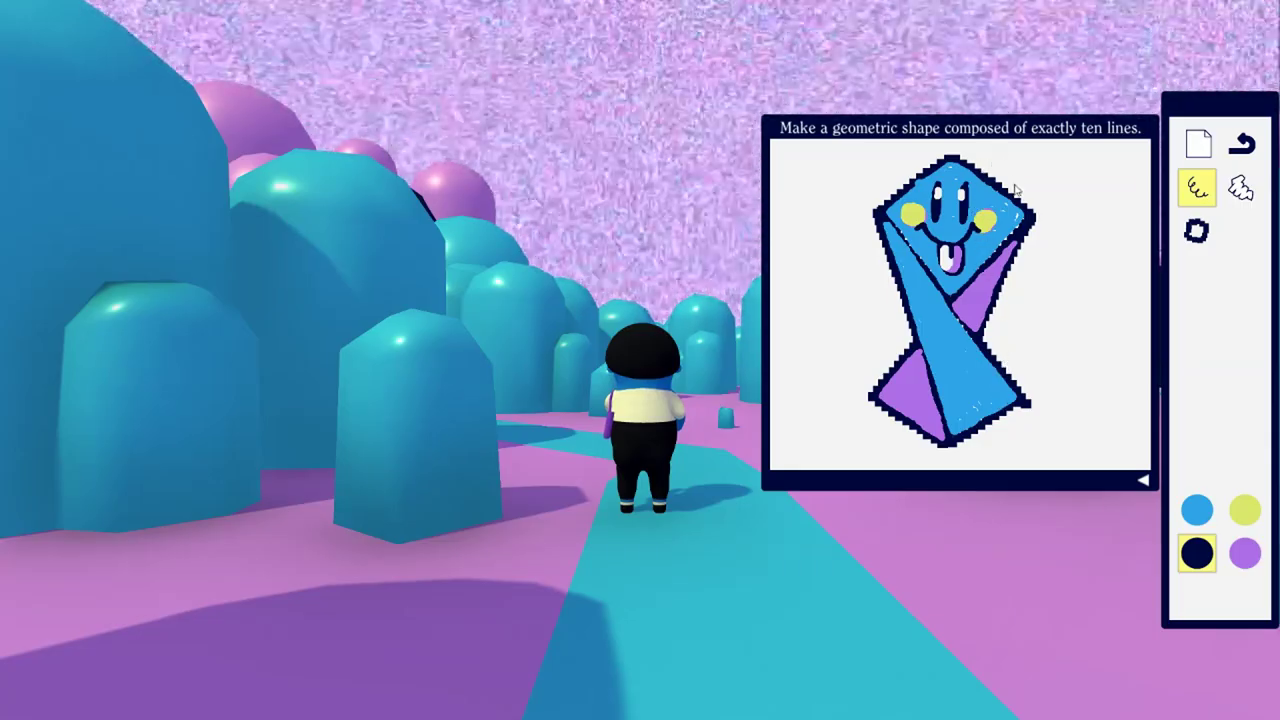
mouse_move(1073, 293)
left_mouse_down()
mouse_move(1091, 251)
mouse_move(1068, 290)
left_mouse_up()
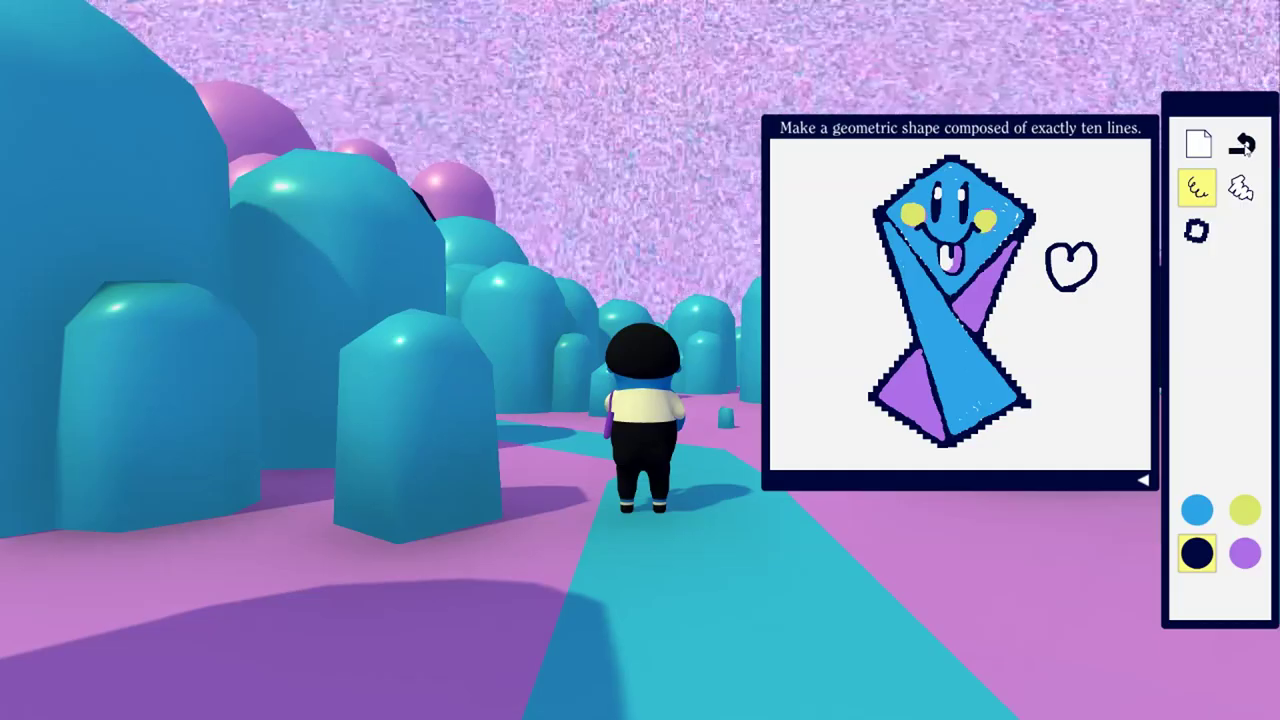
Step: Replace the heart with yellow letters F, R, O, S around the figure, dropping the N
left_click(1247, 148)
left_click(1252, 520)
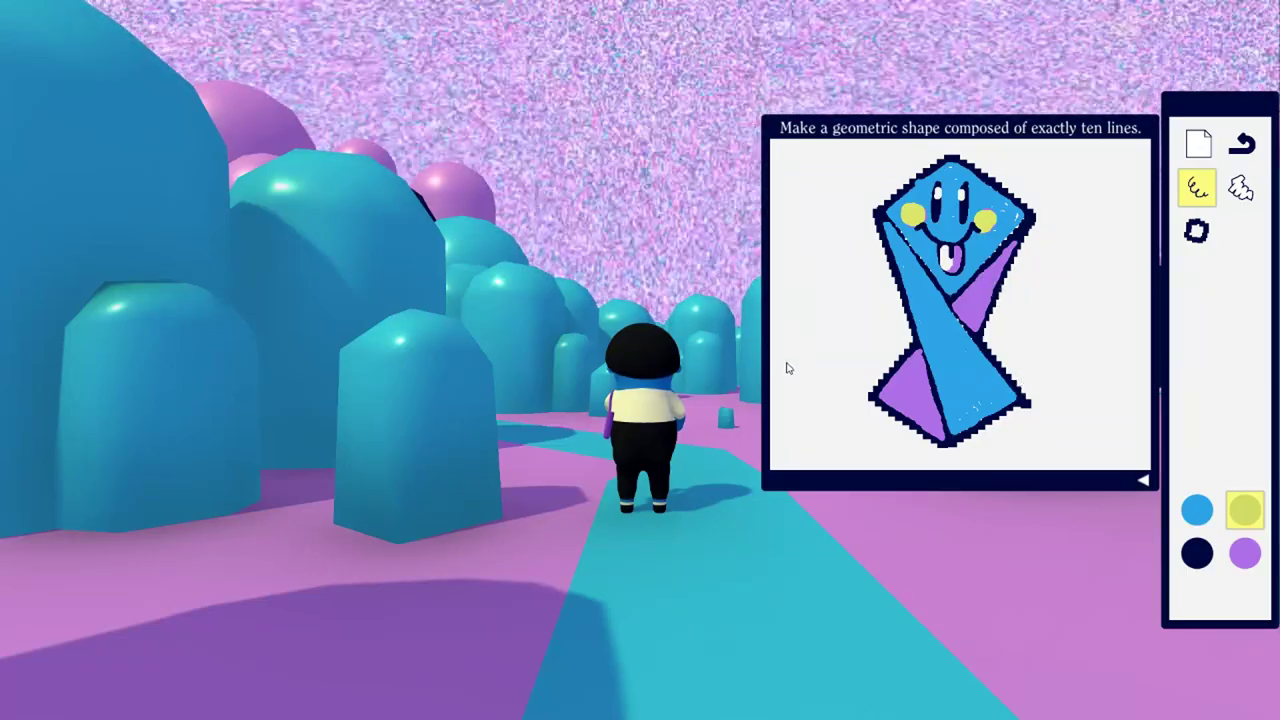
left_click_drag(785, 378, 822, 322)
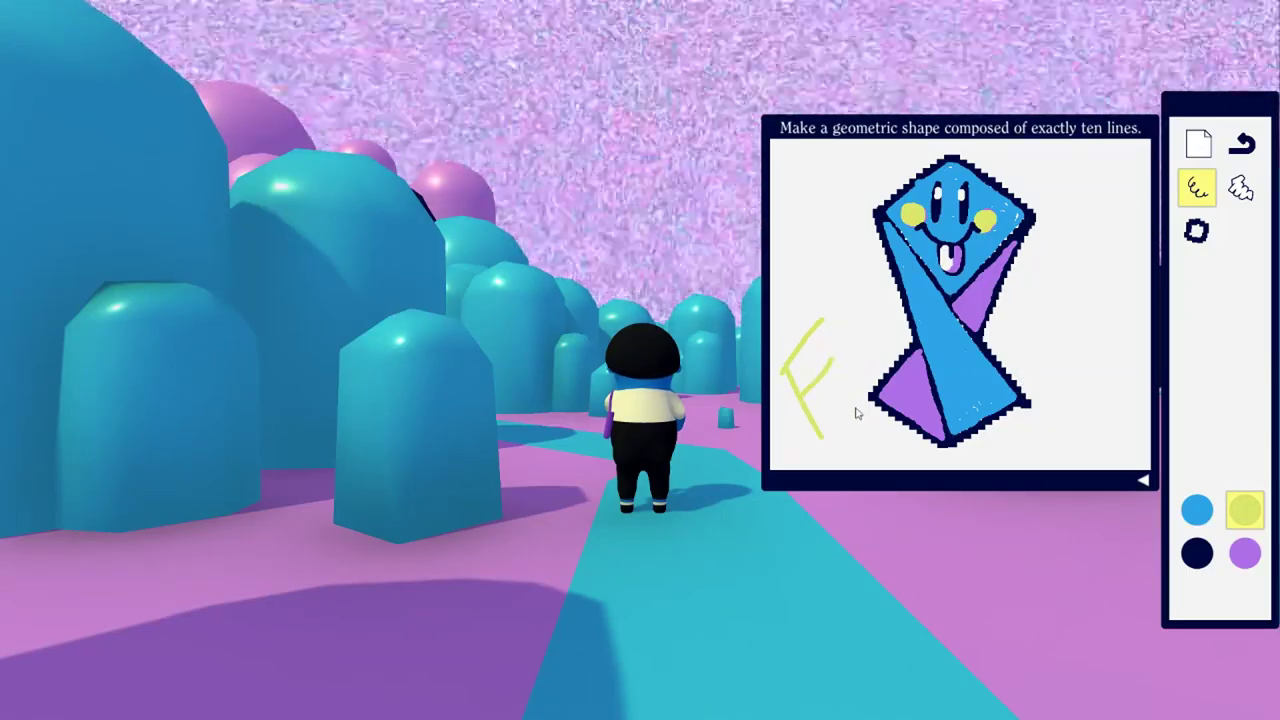
left_click_drag(871, 427, 836, 325)
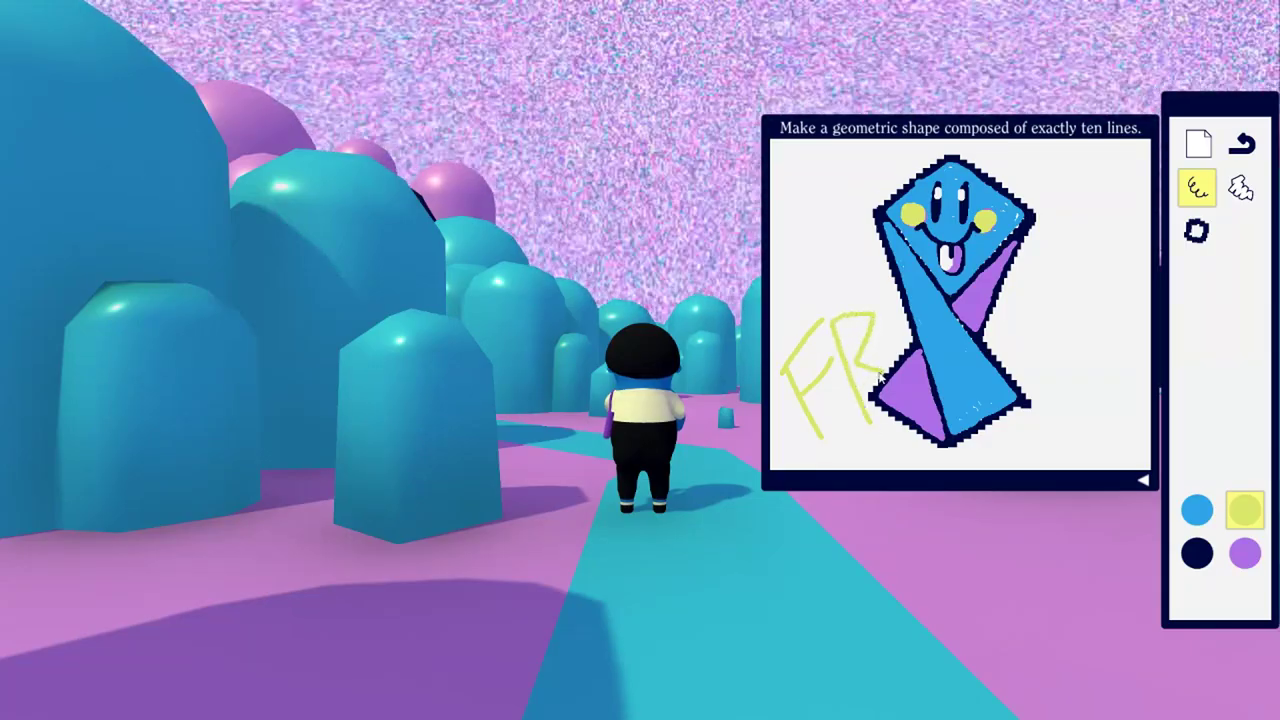
left_click_drag(1006, 313, 1017, 296)
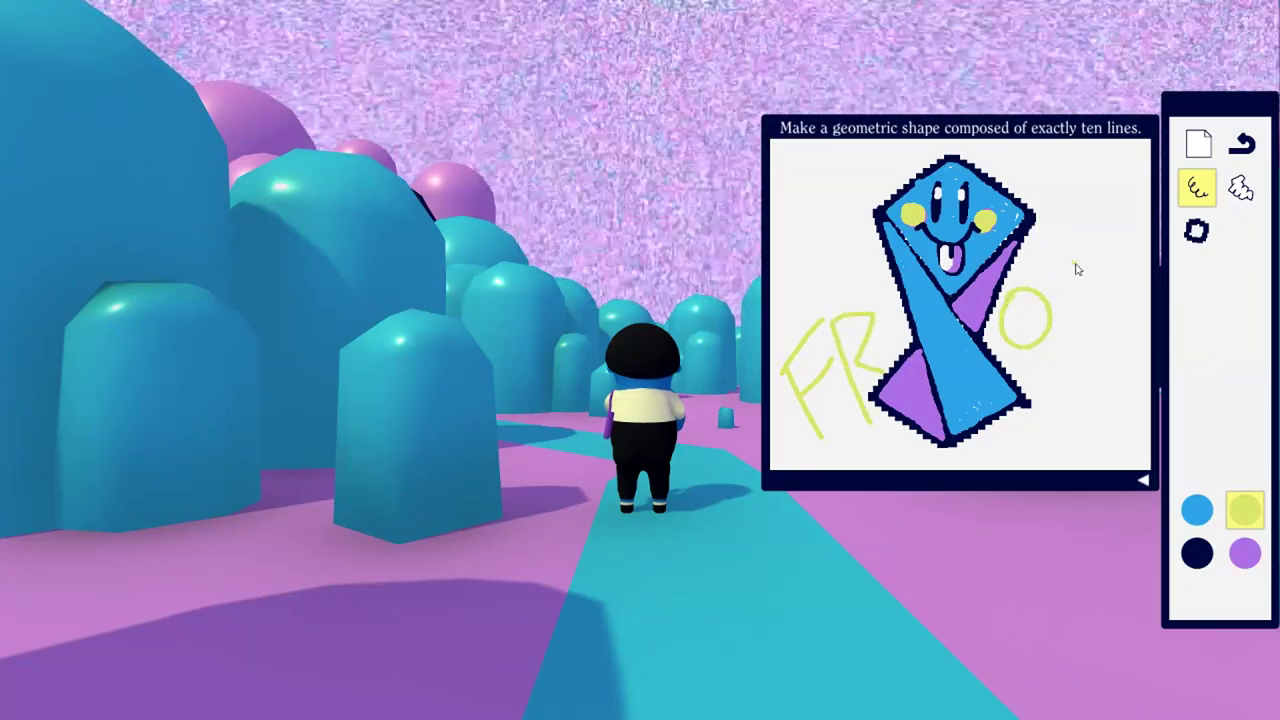
left_click_drag(1076, 268, 1052, 341)
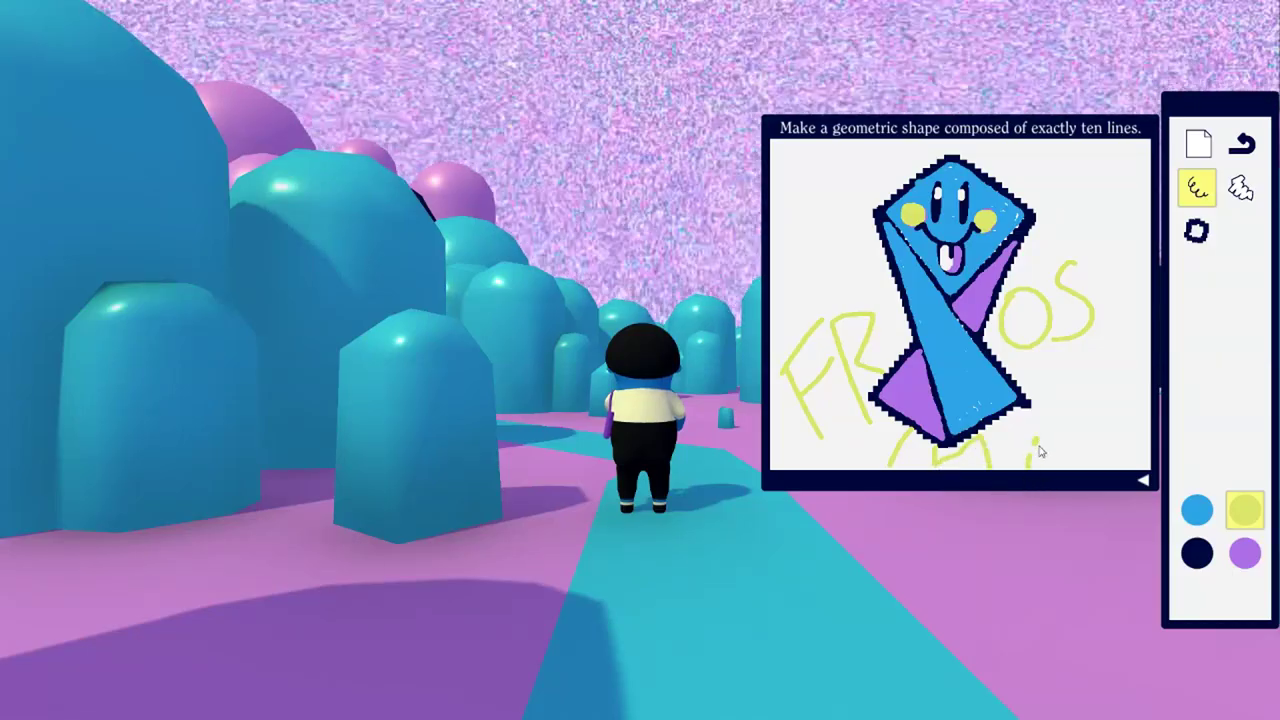
mouse_move(1068, 456)
left_mouse_down()
mouse_move(1110, 352)
mouse_move(1156, 350)
left_mouse_up()
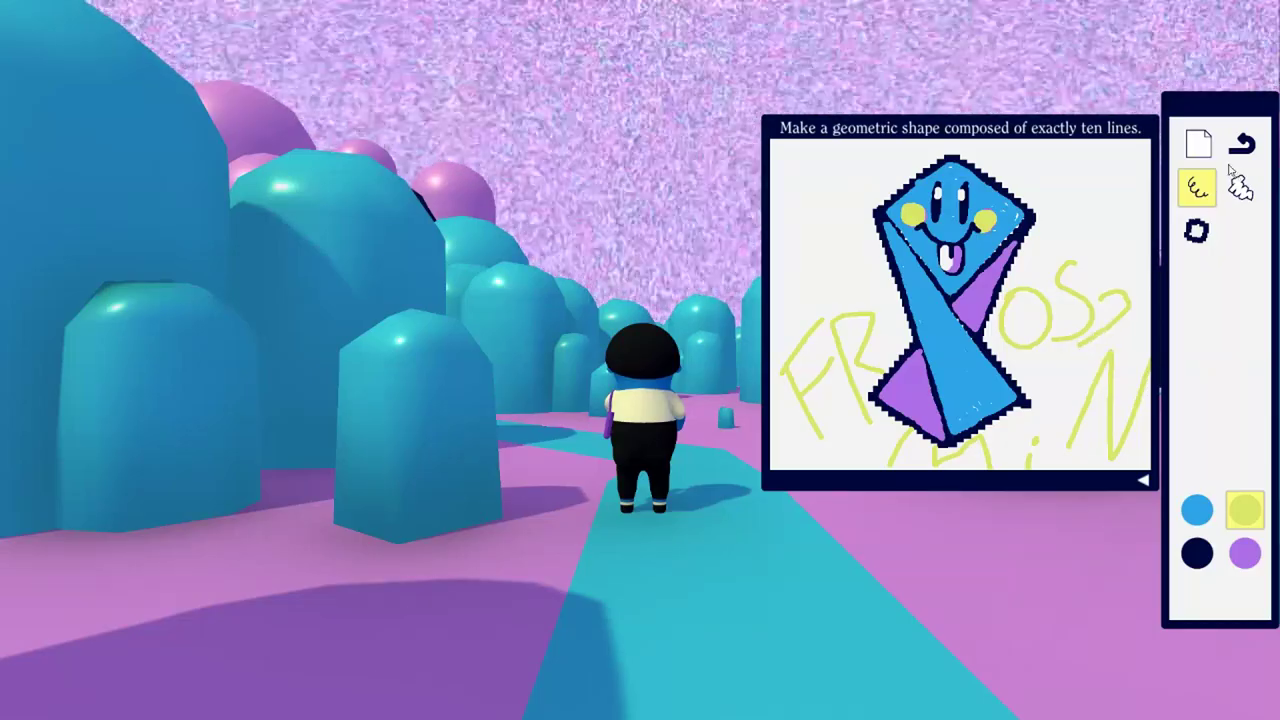
left_click(1241, 150)
Step: Add a black swoosh after OS and a purple skull with eyes and mouth top-left
left_click(1197, 550)
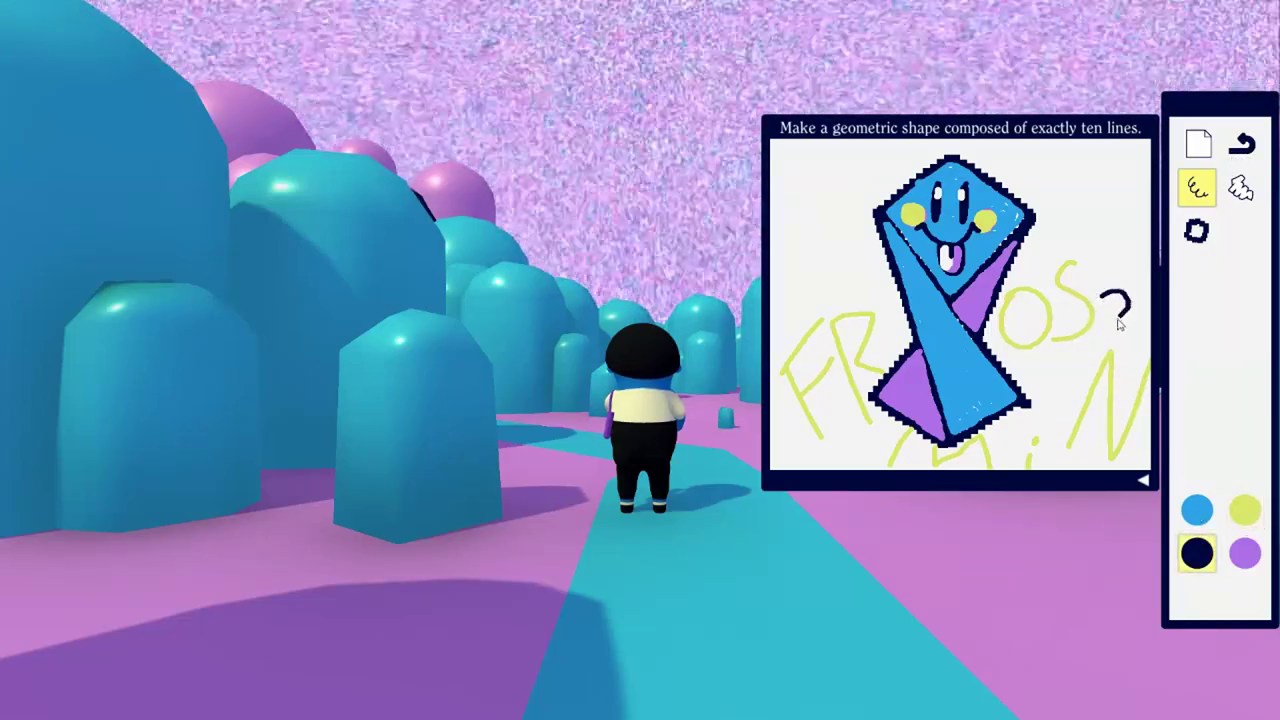
left_click_drag(1117, 326, 1040, 390)
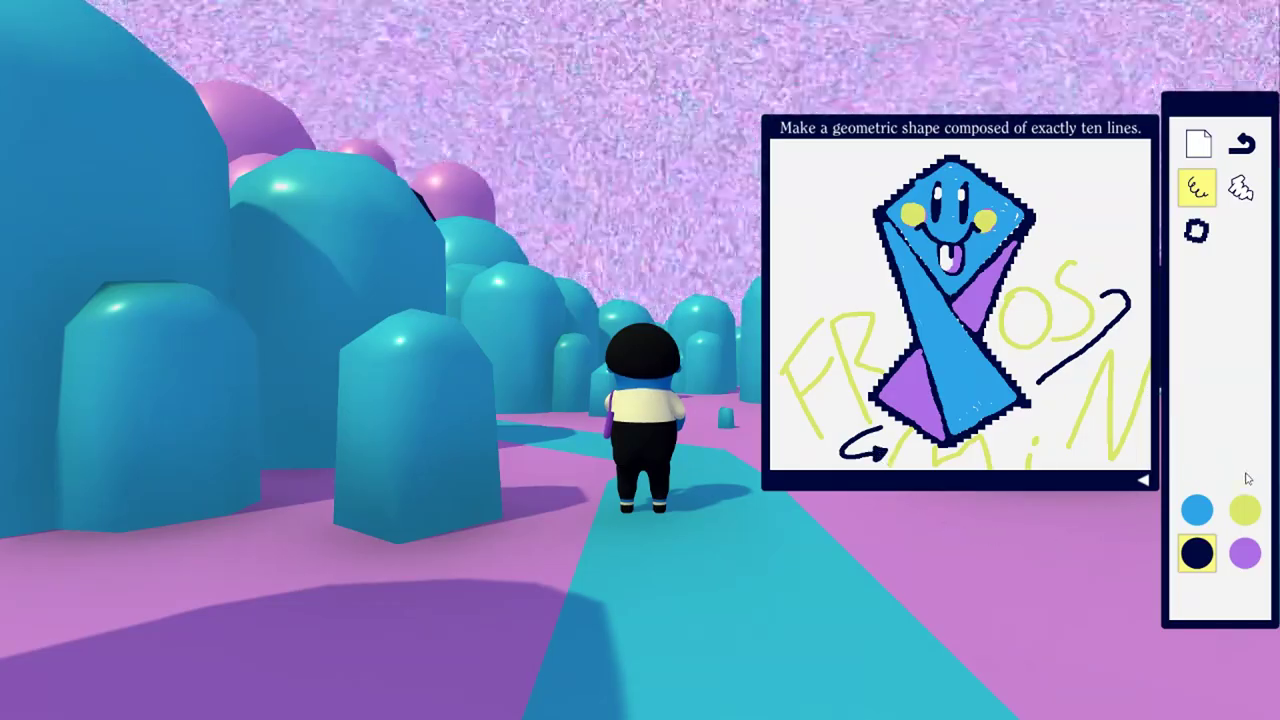
left_click(1246, 514)
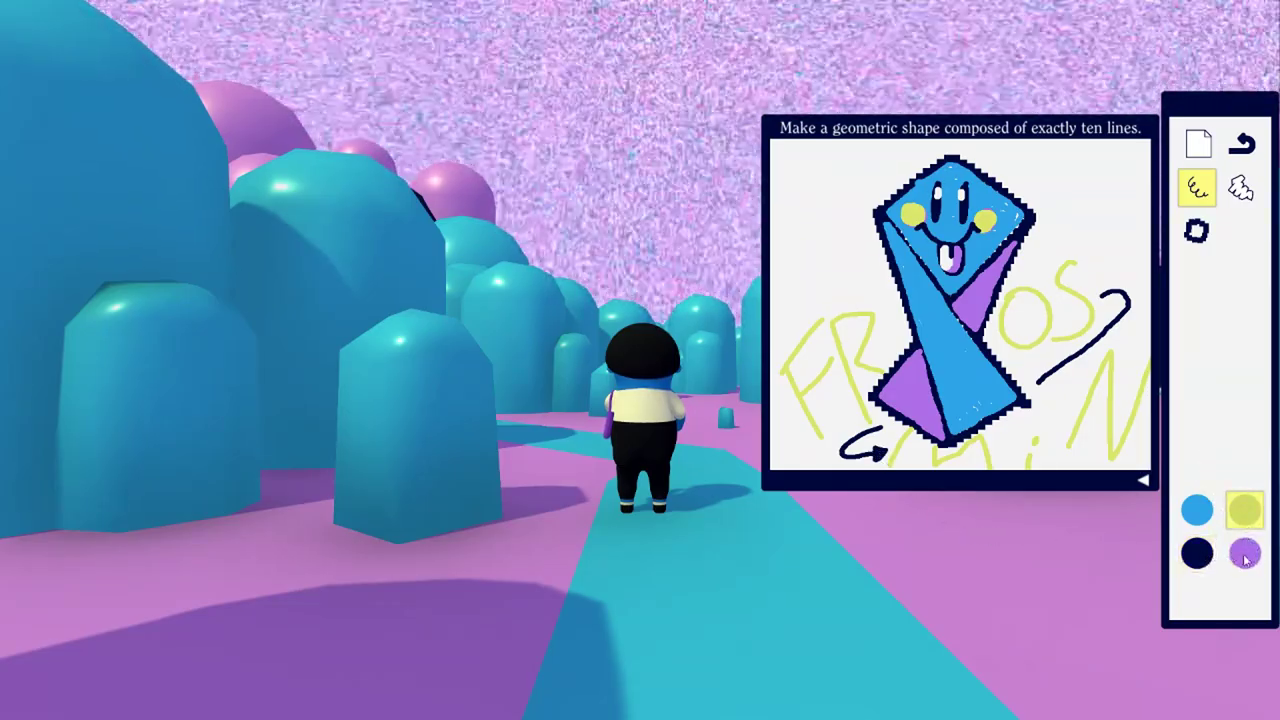
left_click(1246, 556)
left_click_drag(811, 166, 846, 190)
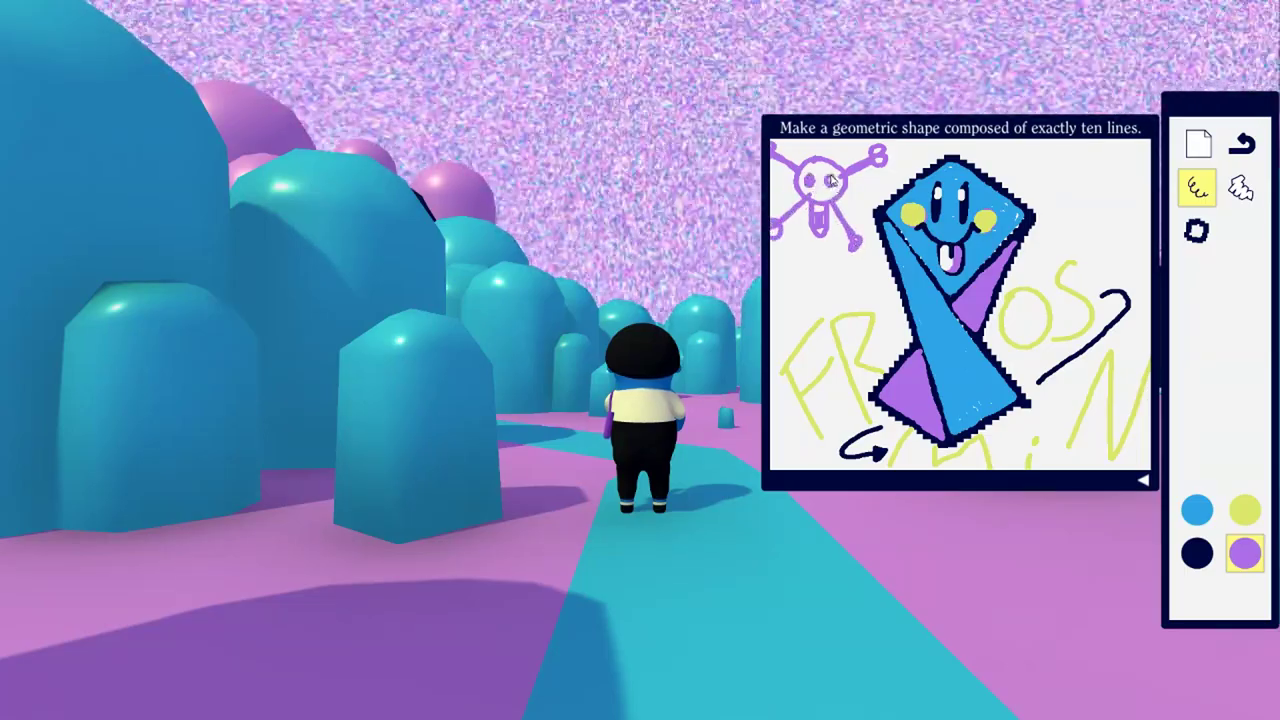
mouse_move(806, 172)
left_mouse_down()
mouse_move(830, 186)
mouse_move(842, 158)
left_mouse_up()
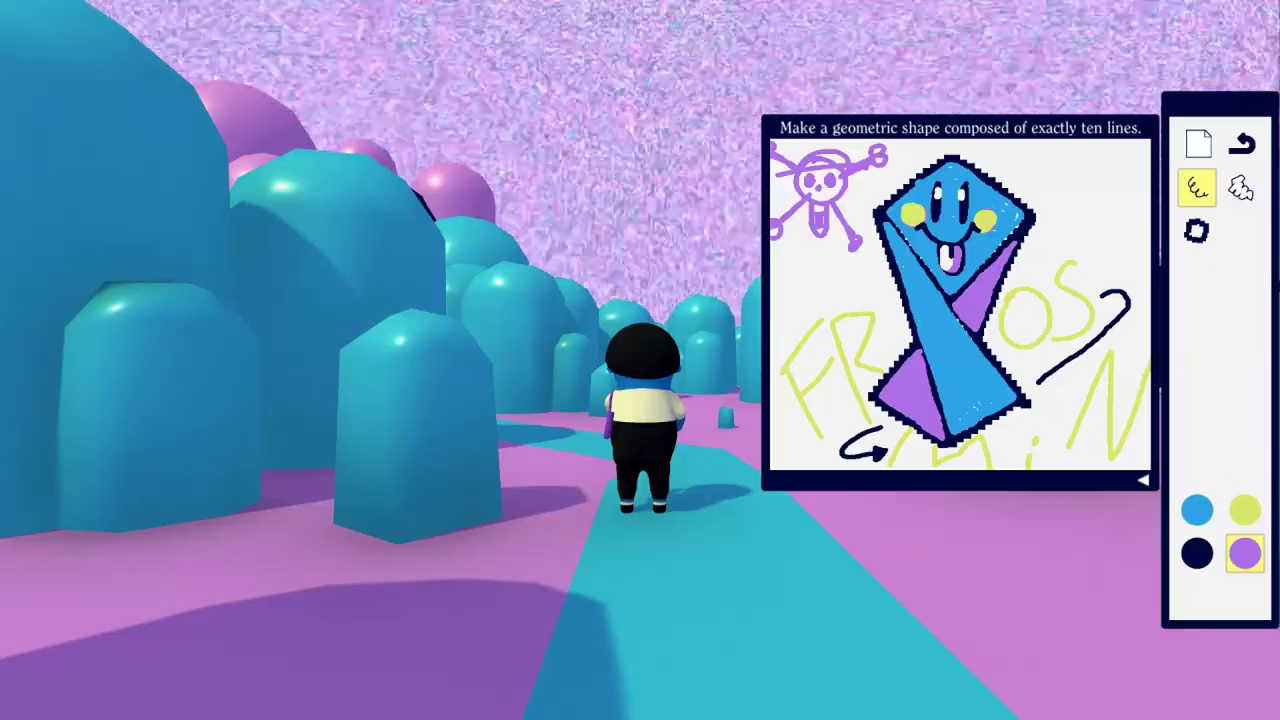
Step: Draw a small purple stroke in the top-right corner
key("w")
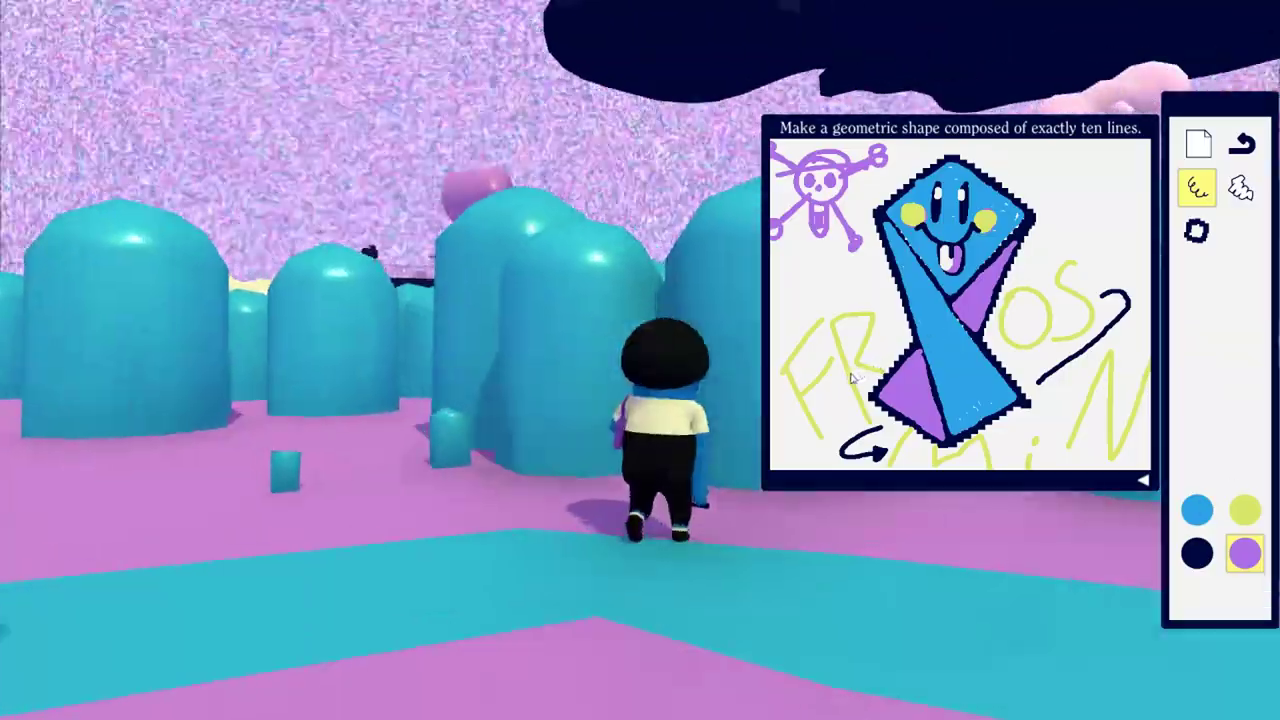
key("w")
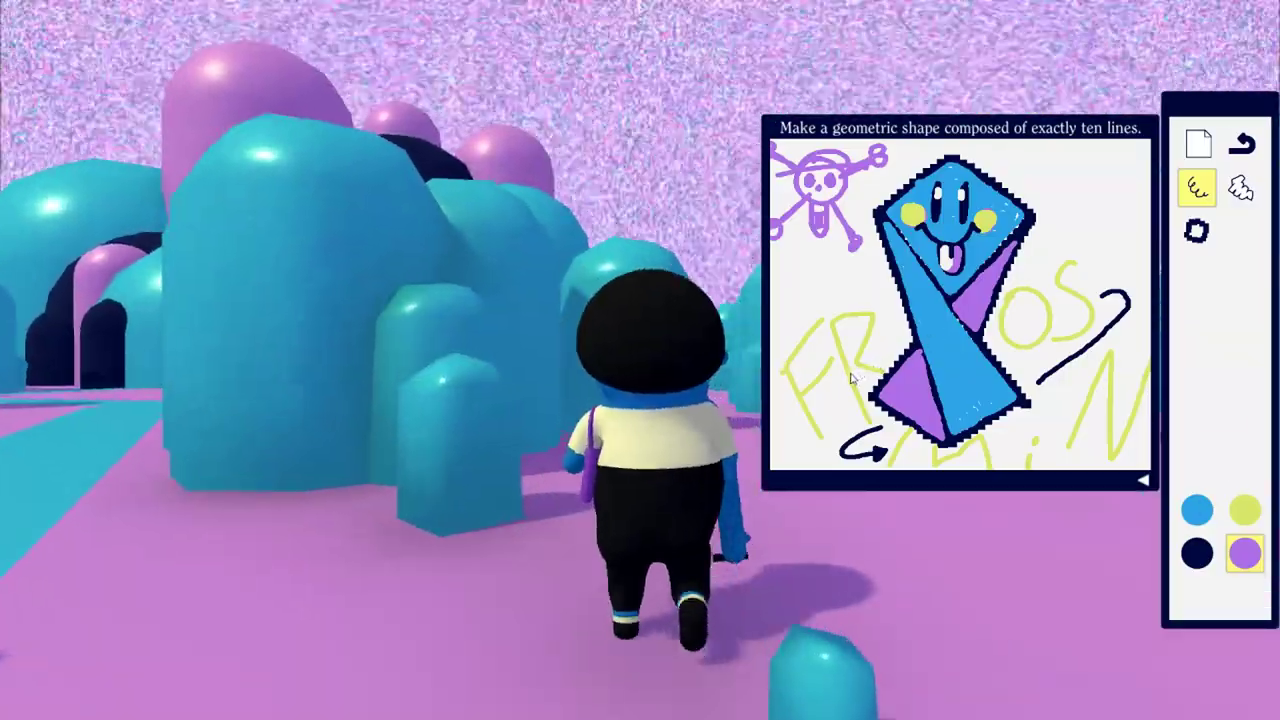
key("w")
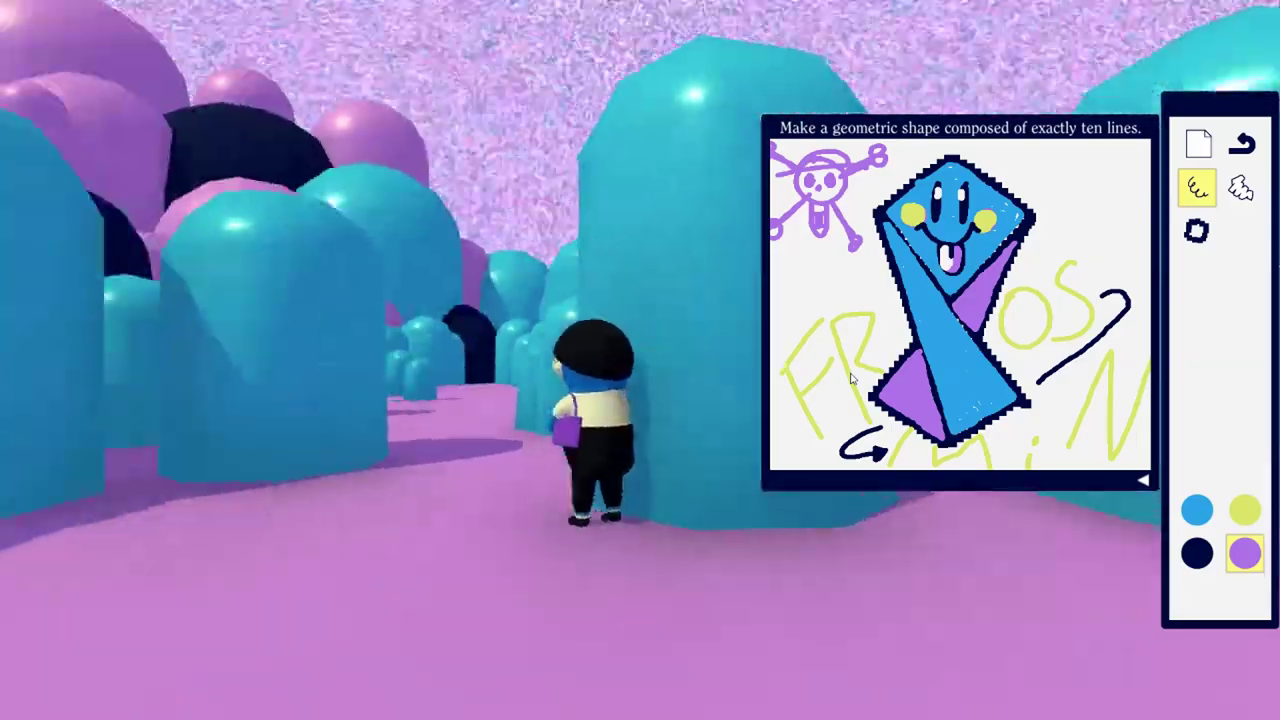
key("w")
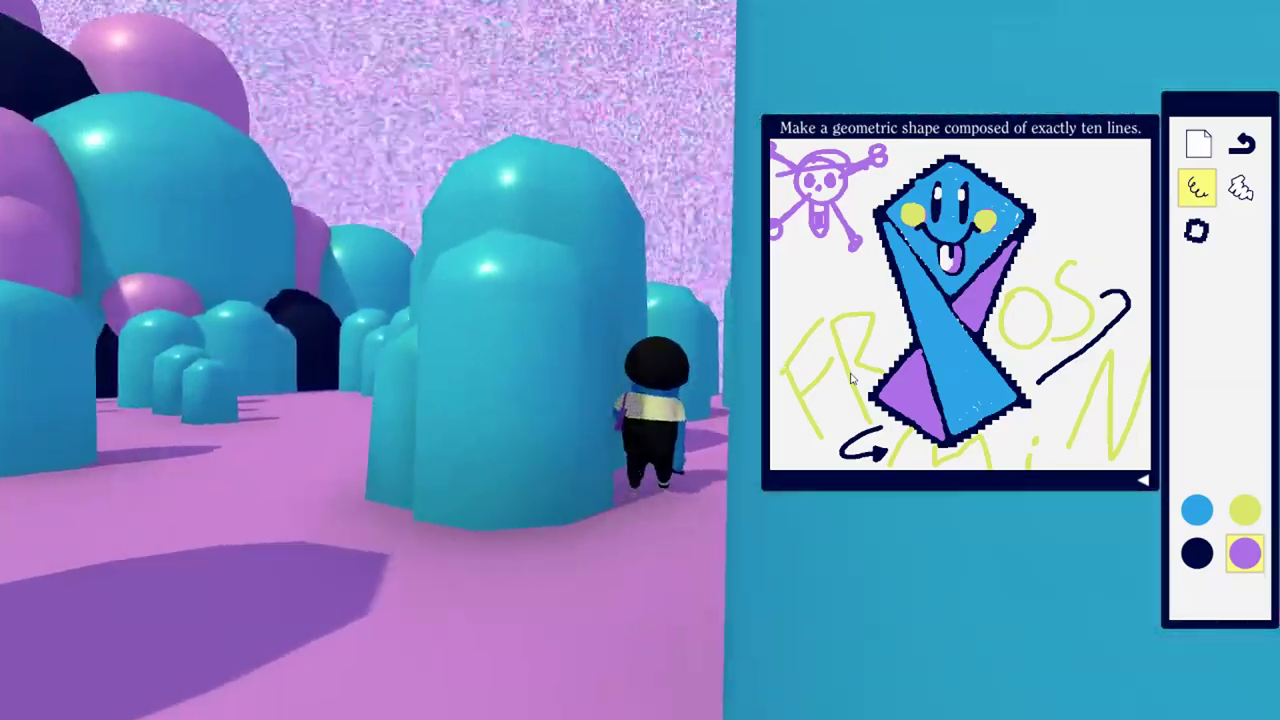
key("w")
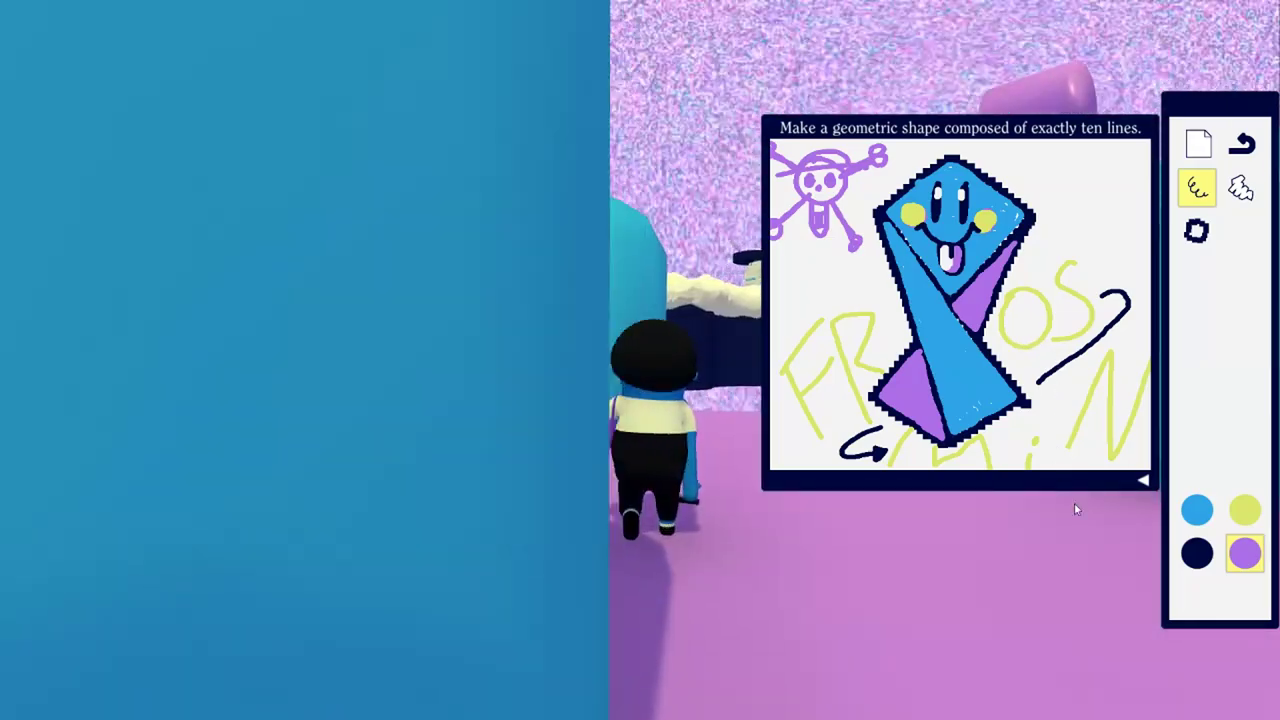
key("w")
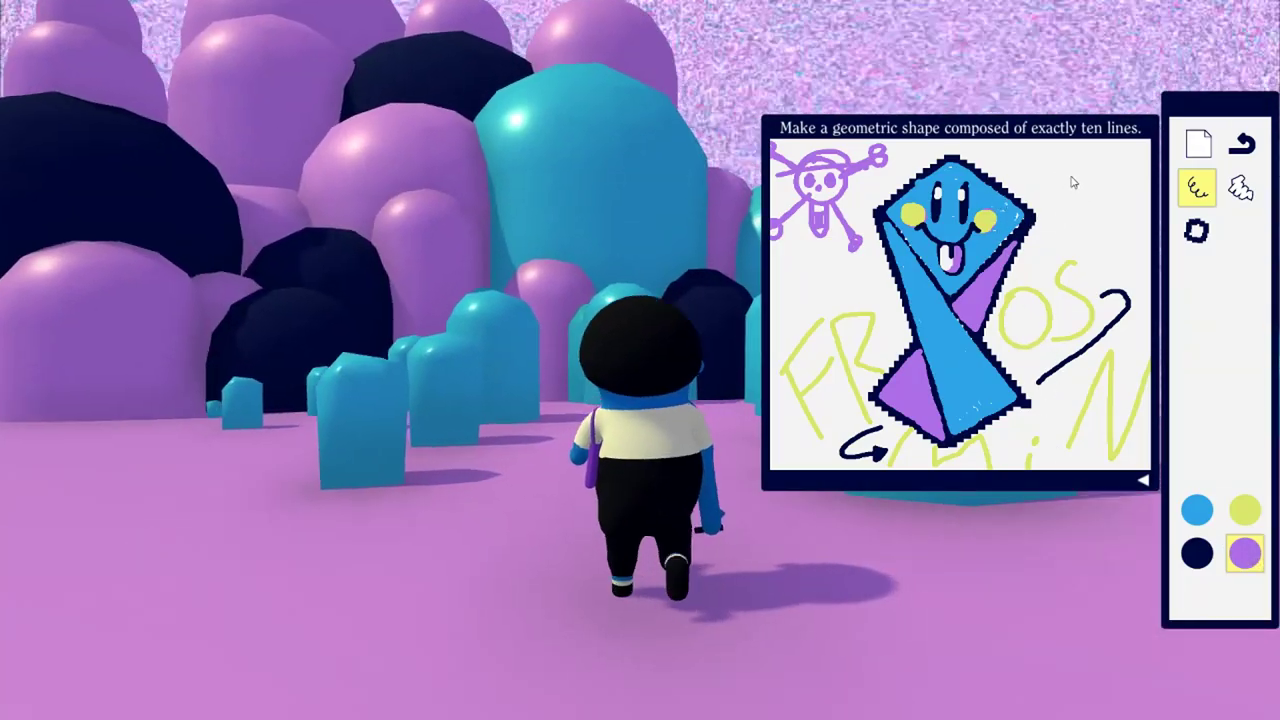
key("w")
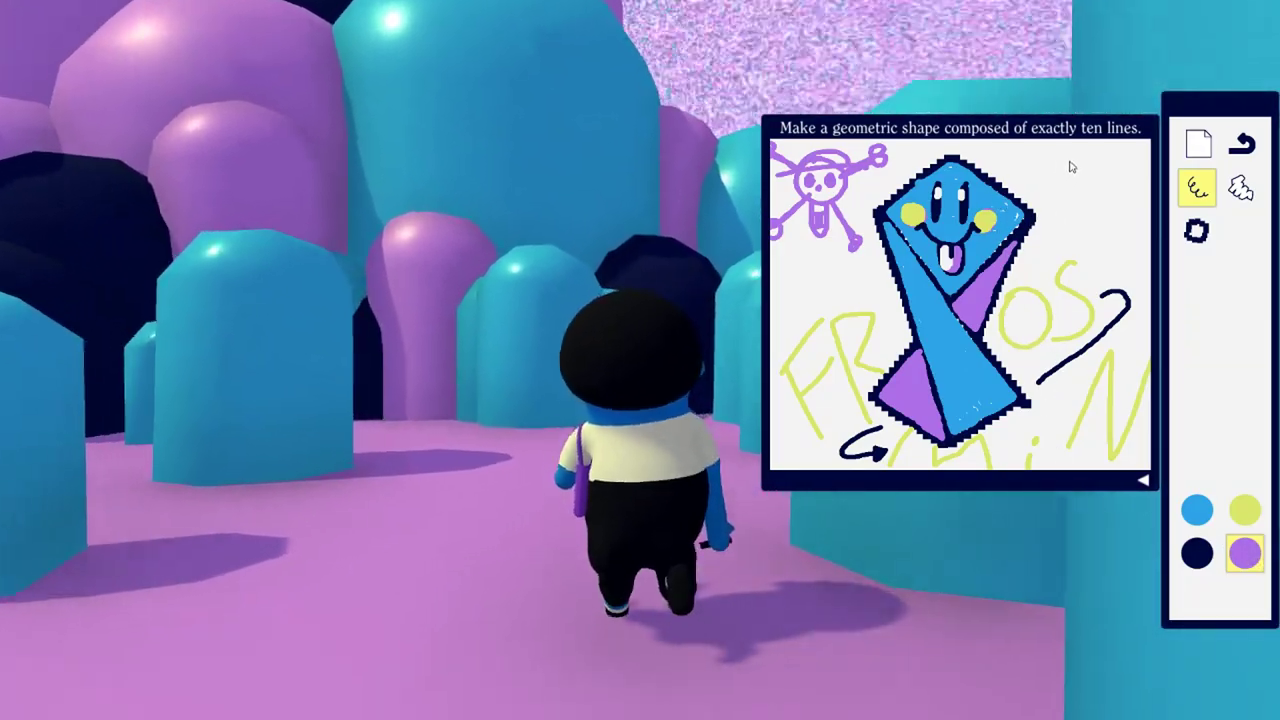
mouse_move(1072, 157)
left_mouse_down()
mouse_move(1062, 197)
mouse_move(1114, 196)
mouse_move(1136, 170)
mouse_move(1116, 156)
left_mouse_up()
Step: Add purple opening and closing bracket doodles below the top-right stroke
key("w")
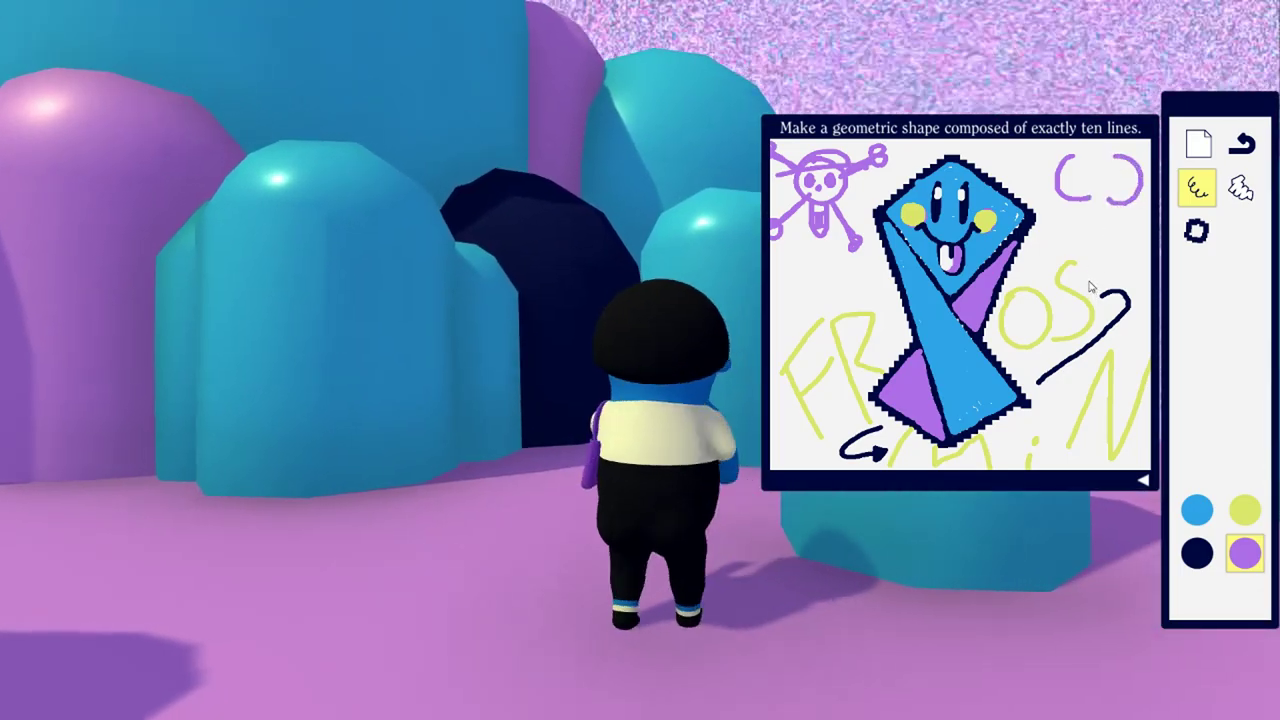
key("w")
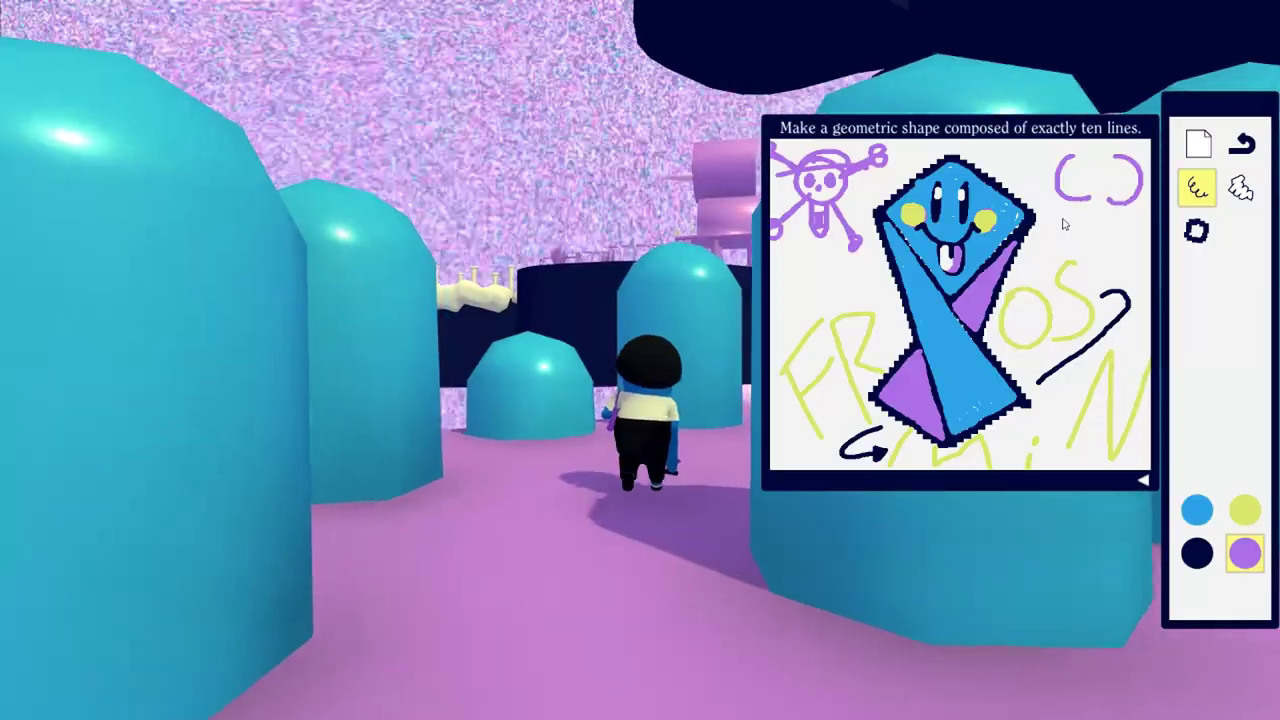
key("w")
left_click_drag(1052, 216, 1046, 254)
left_click_drag(1126, 222, 1138, 268)
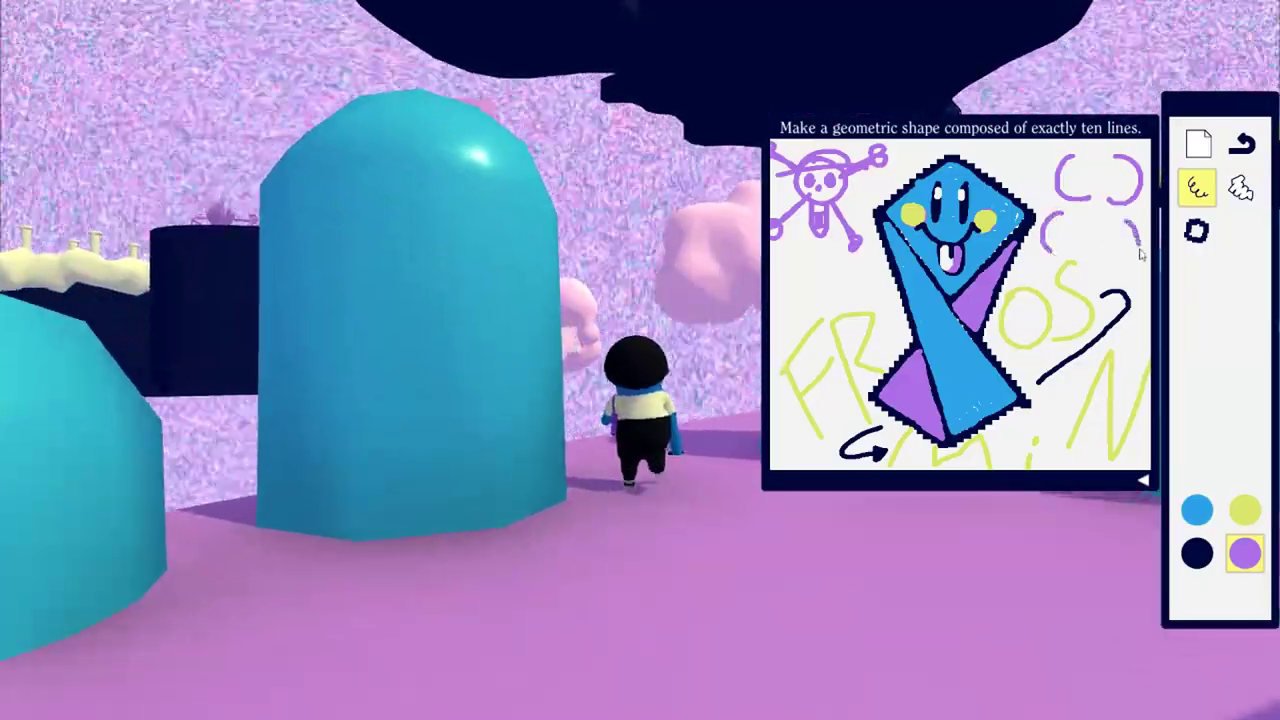
key("w")
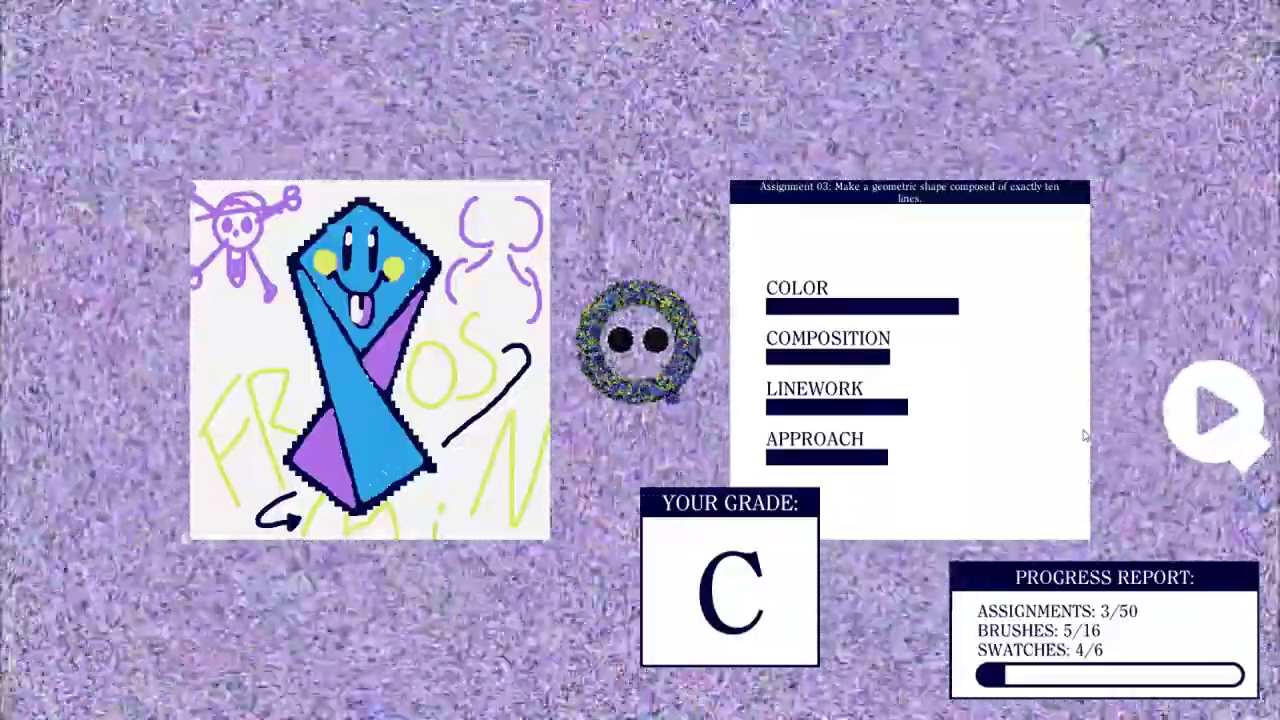
Step: Dismiss the C grade and the photorealism assignment brief to reach the blank canvas
key("Return")
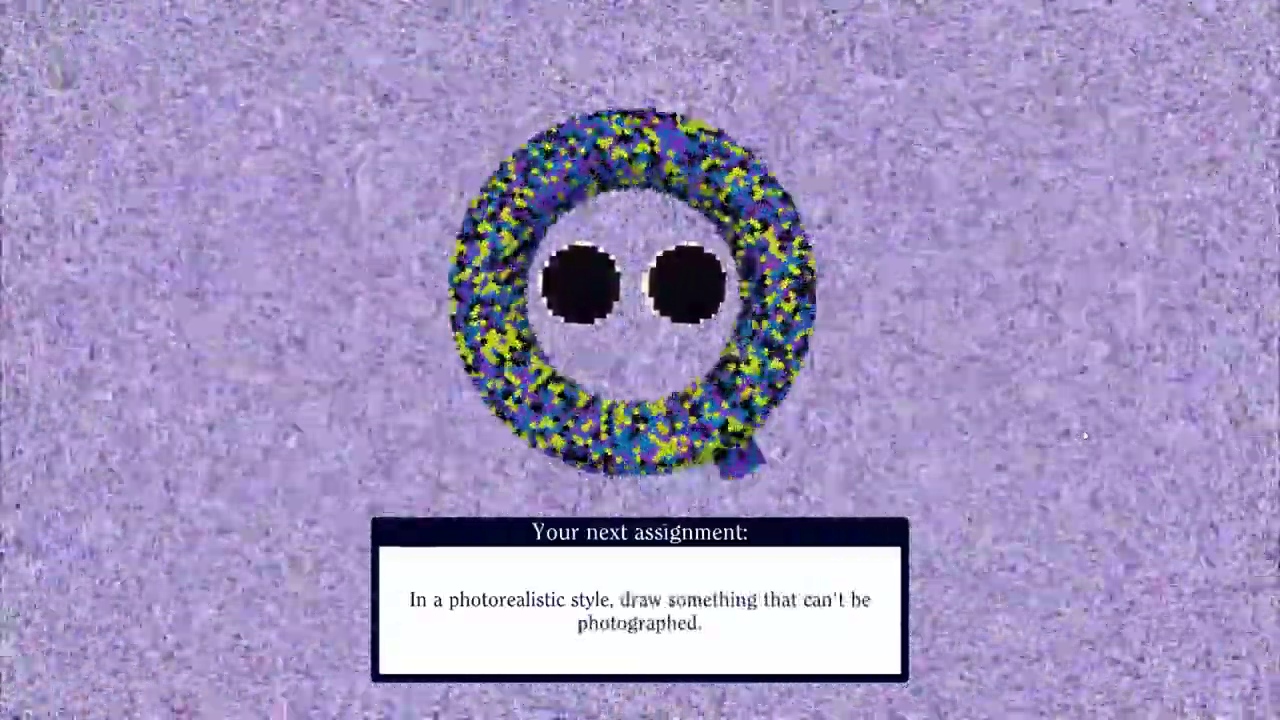
key("Return")
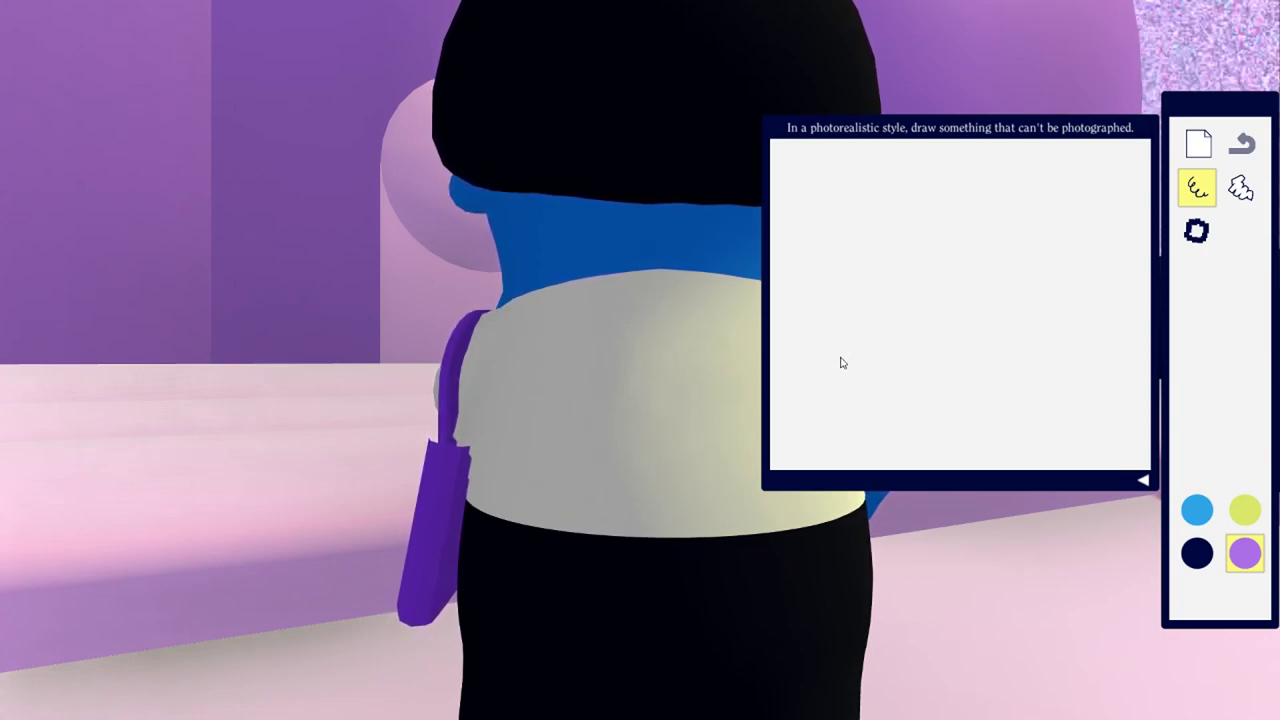
Step: Outline the blue circle on the right
left_click(1199, 550)
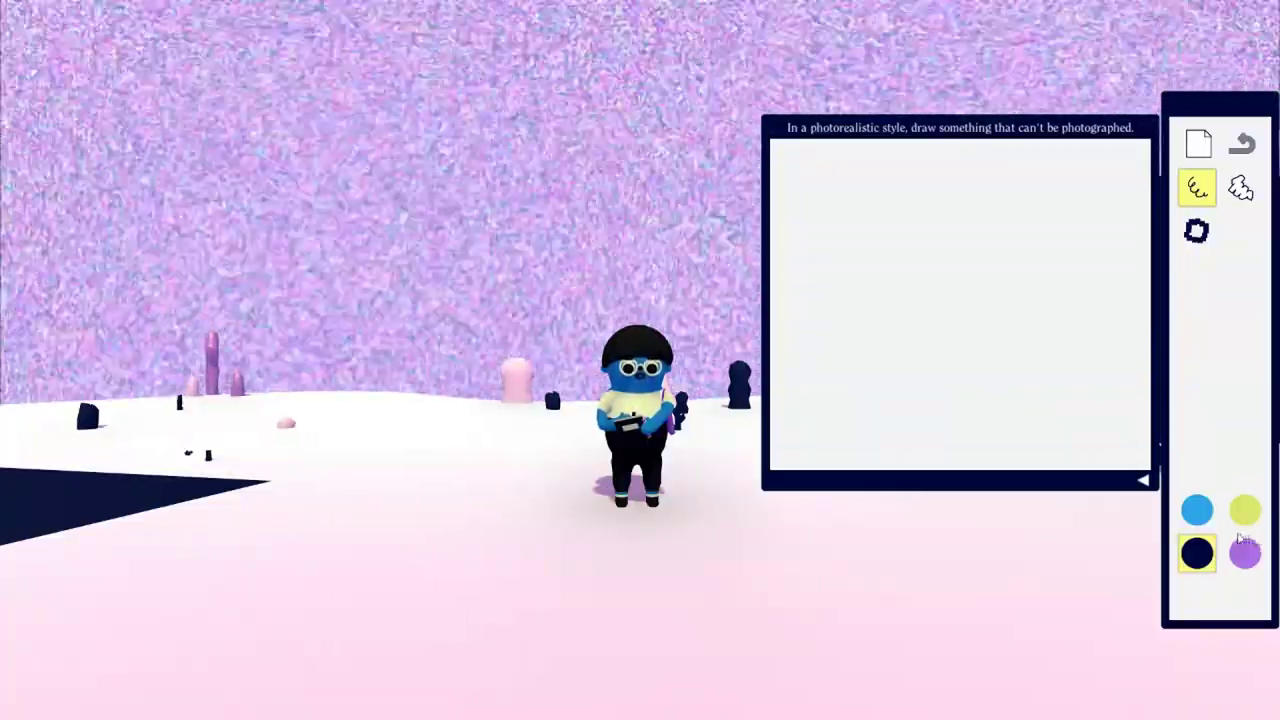
left_click(1198, 511)
key("s")
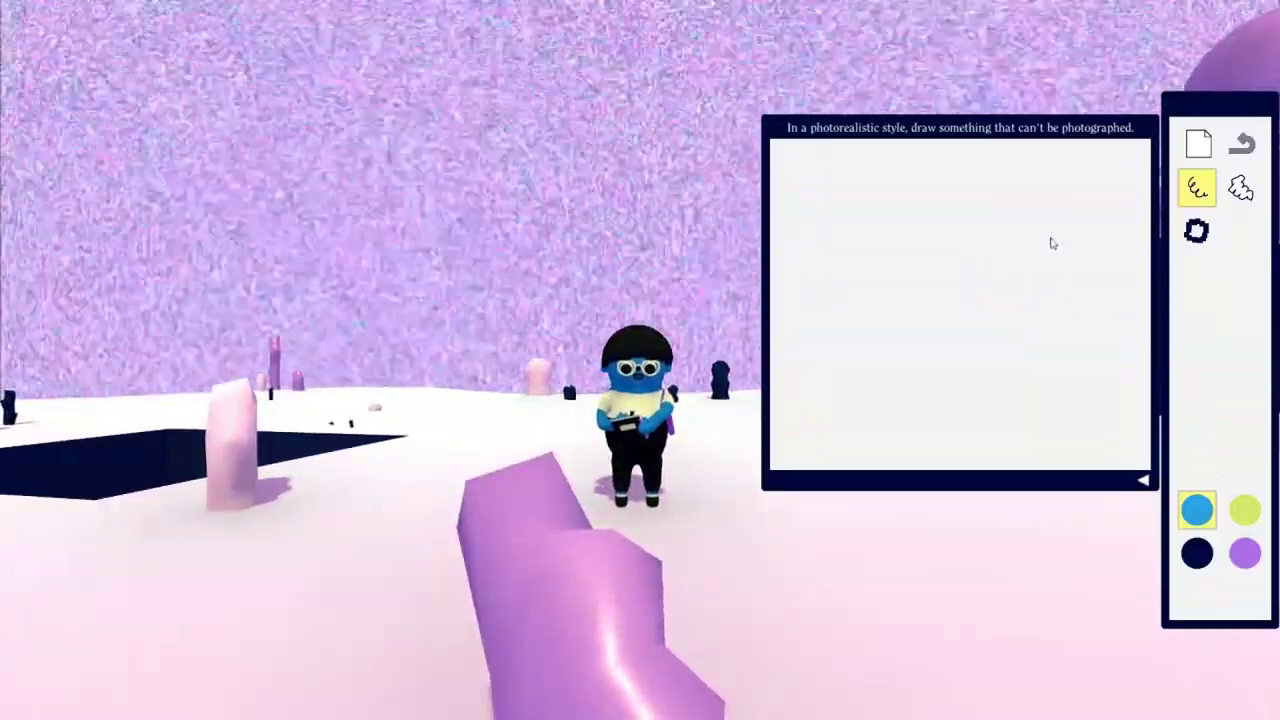
left_click_drag(1033, 253, 1031, 331)
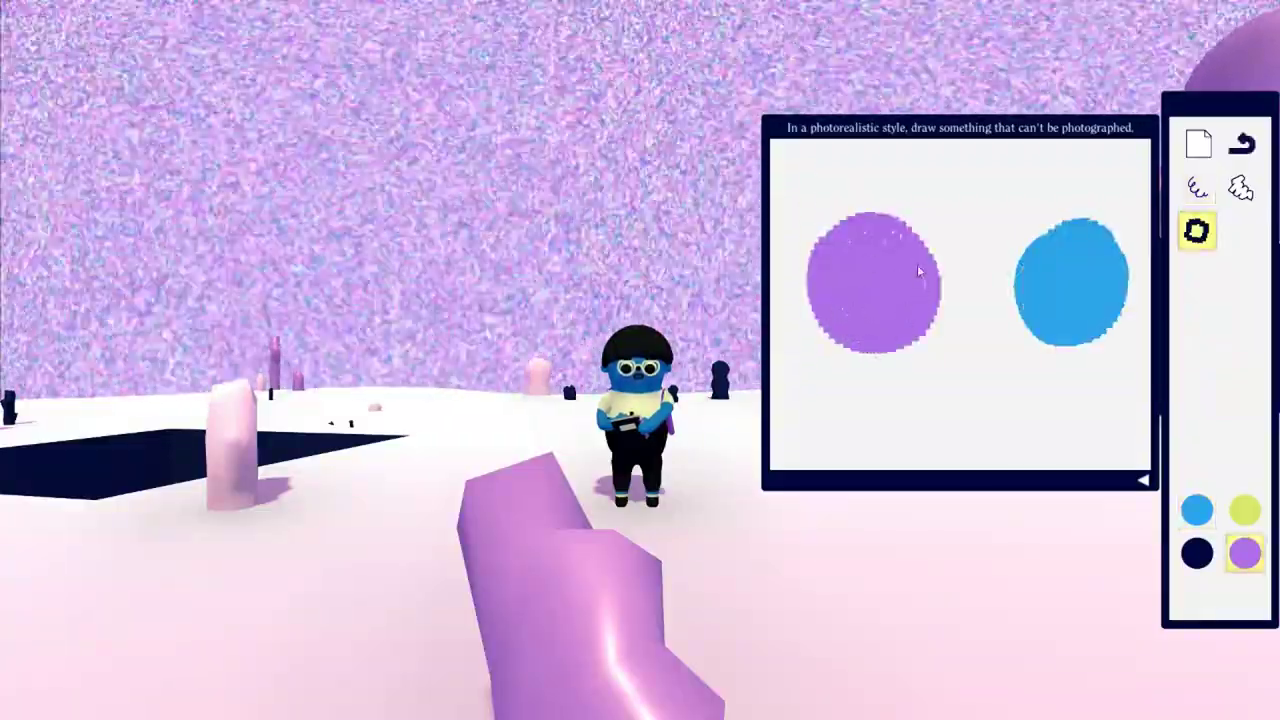
Step: Smooth the jagged edges of the purple and blue circles with the pen
left_click(1197, 188)
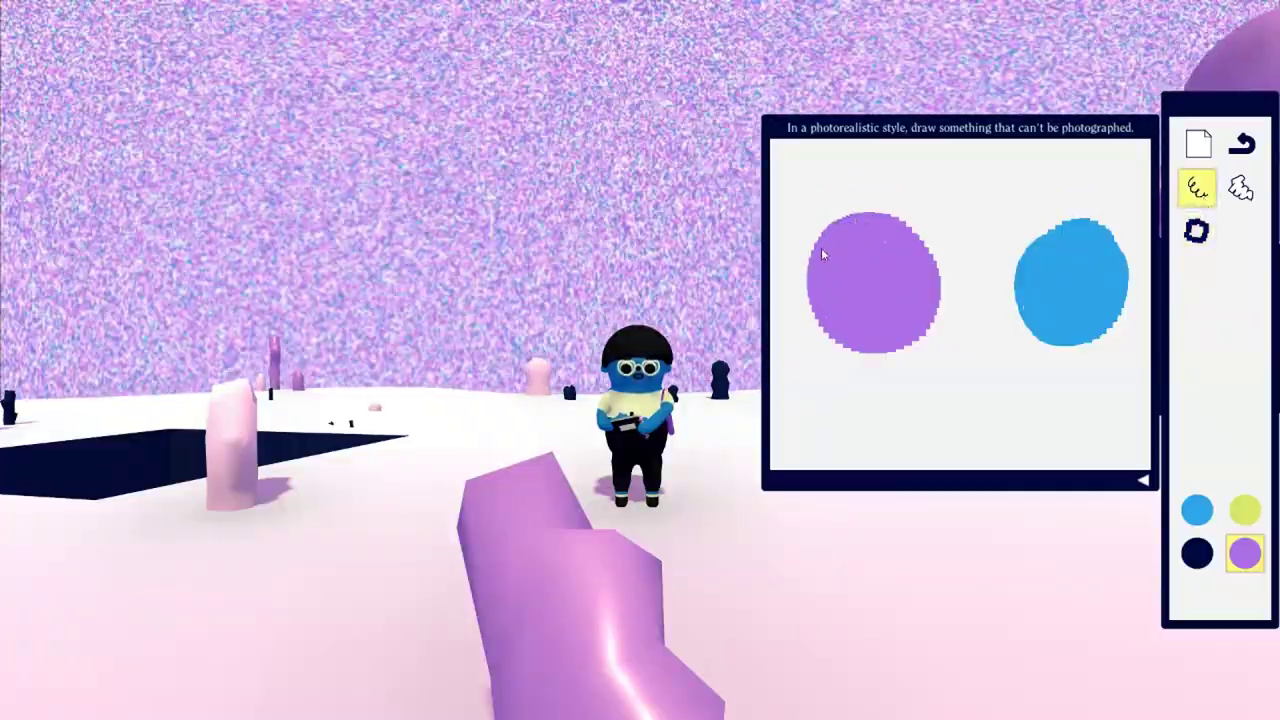
left_click_drag(814, 257, 935, 340)
left_click(1197, 510)
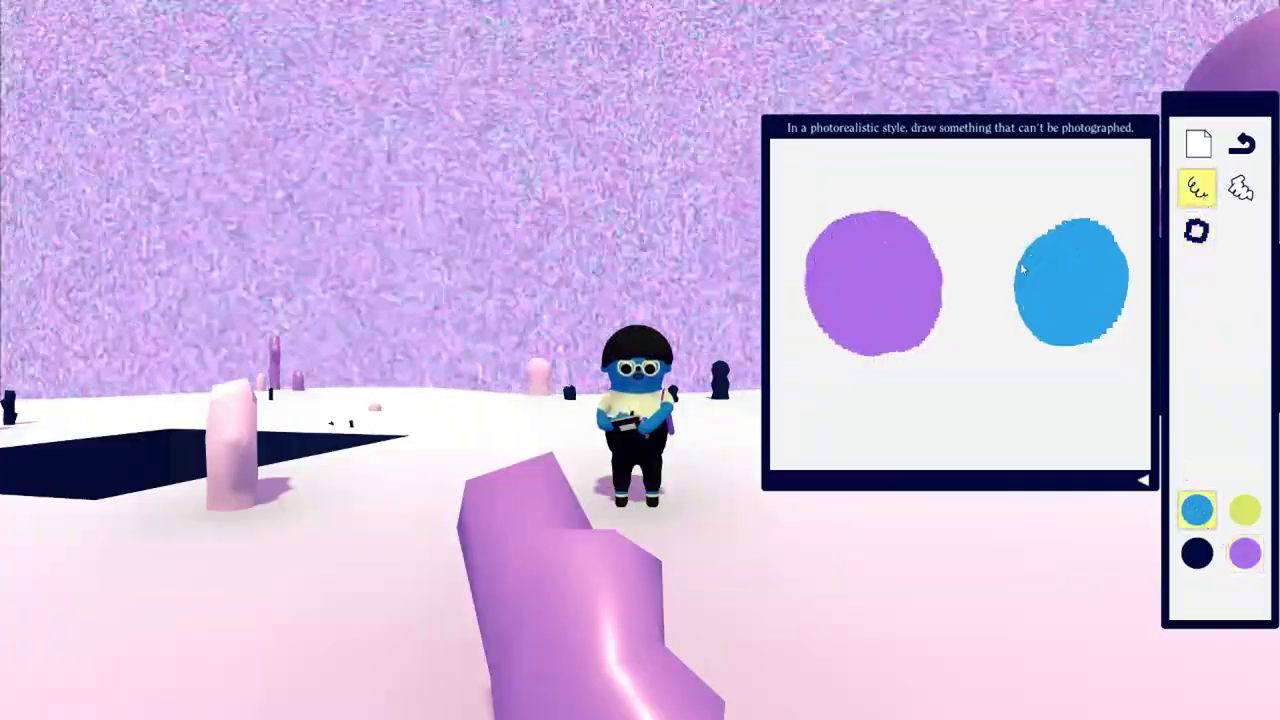
mouse_move(1024, 266)
left_mouse_down()
mouse_move(1122, 261)
mouse_move(1106, 340)
mouse_move(1063, 352)
mouse_move(1023, 334)
mouse_move(1040, 338)
left_mouse_up()
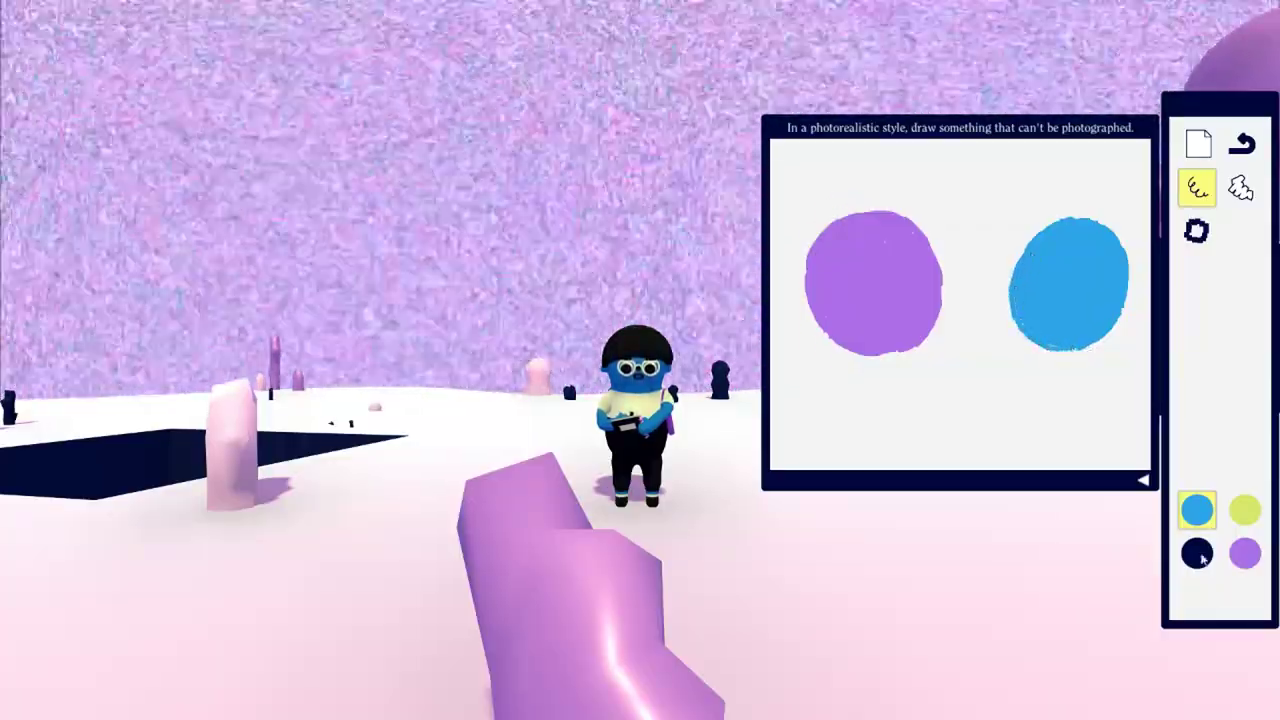
Step: Draw the navy left eye, removing stray ear arcs and a mark below the face
left_click(1197, 553)
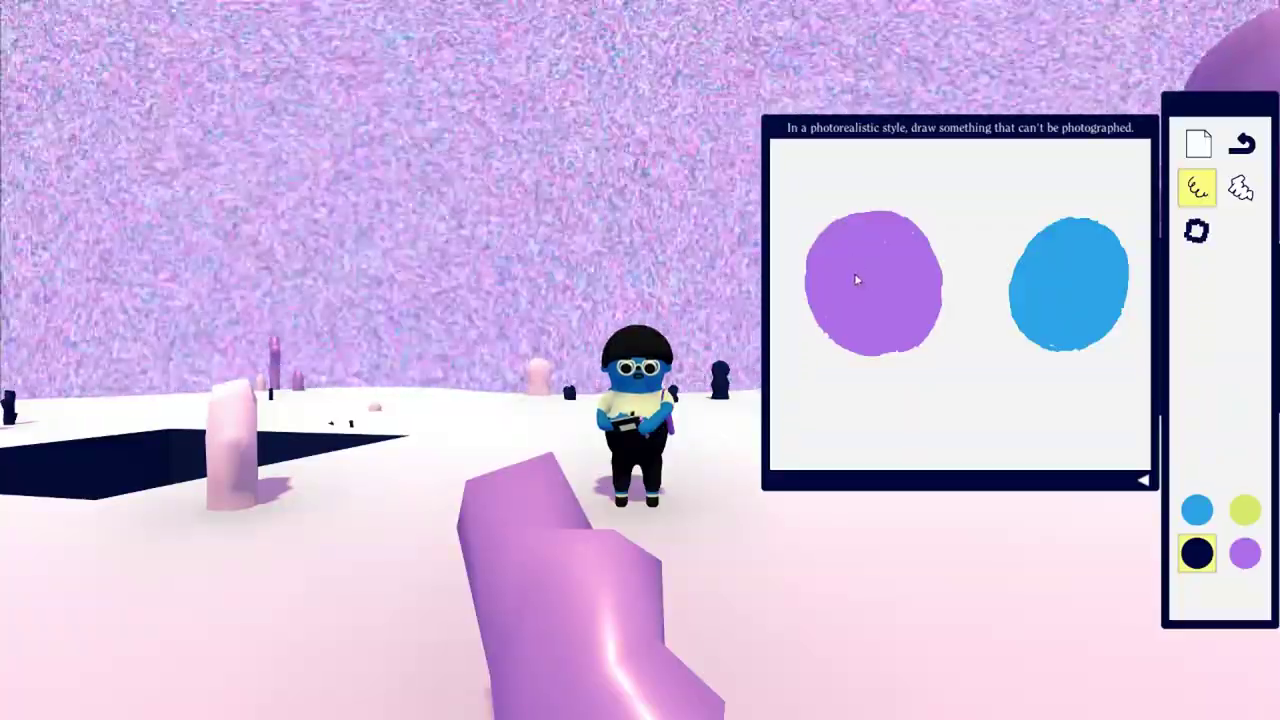
mouse_move(854, 273)
left_mouse_down()
mouse_move(904, 278)
mouse_move(906, 260)
left_mouse_up()
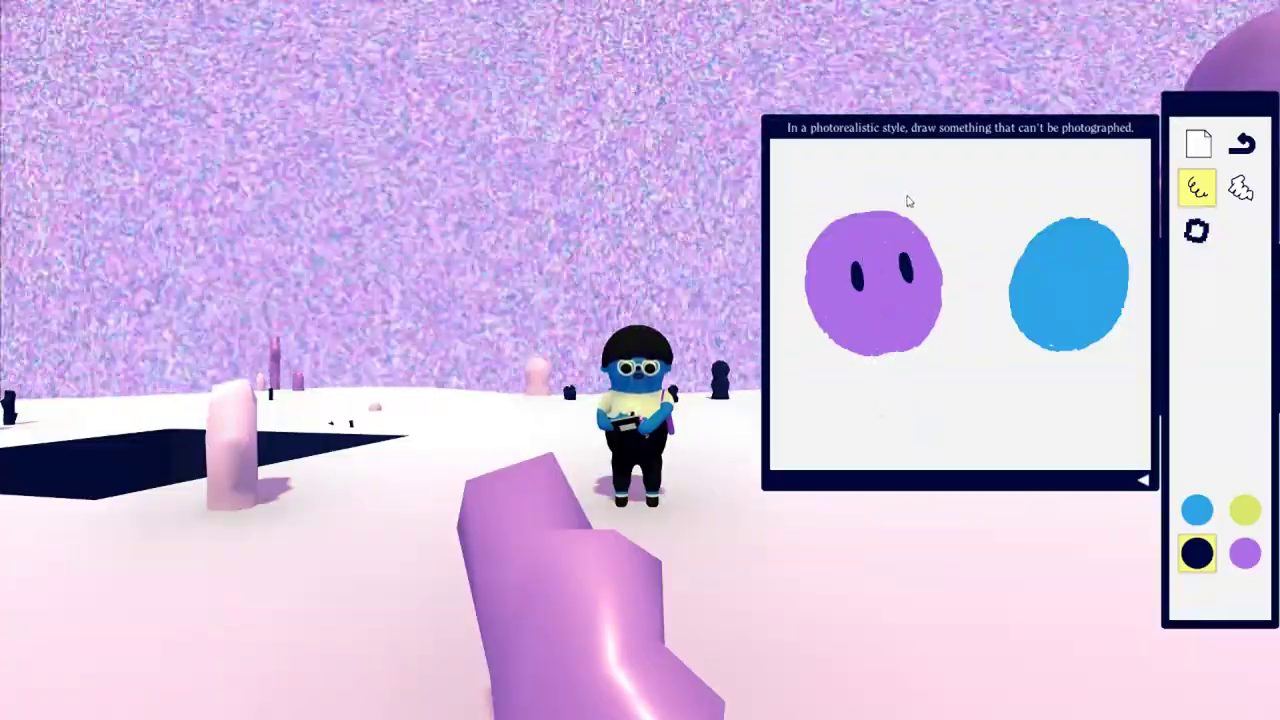
mouse_move(909, 214)
left_mouse_down()
mouse_move(962, 266)
mouse_move(945, 232)
left_mouse_up()
mouse_move(812, 231)
left_mouse_down()
mouse_move(772, 215)
mouse_move(790, 315)
mouse_move(796, 262)
left_mouse_up()
left_click_drag(886, 370, 905, 425)
left_click(1244, 148)
left_click(1244, 148)
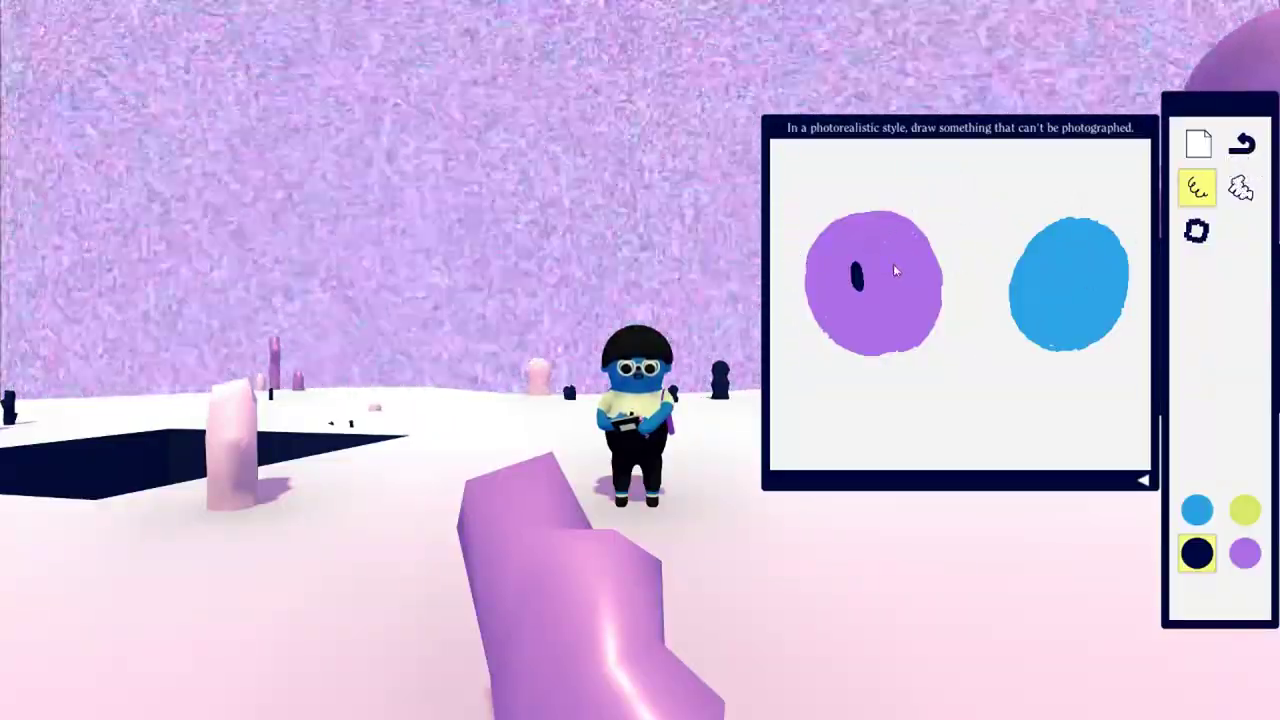
Step: Place a thin right eye after two misplaced tries, then dot the mouth's start
left_click_drag(897, 262, 899, 284)
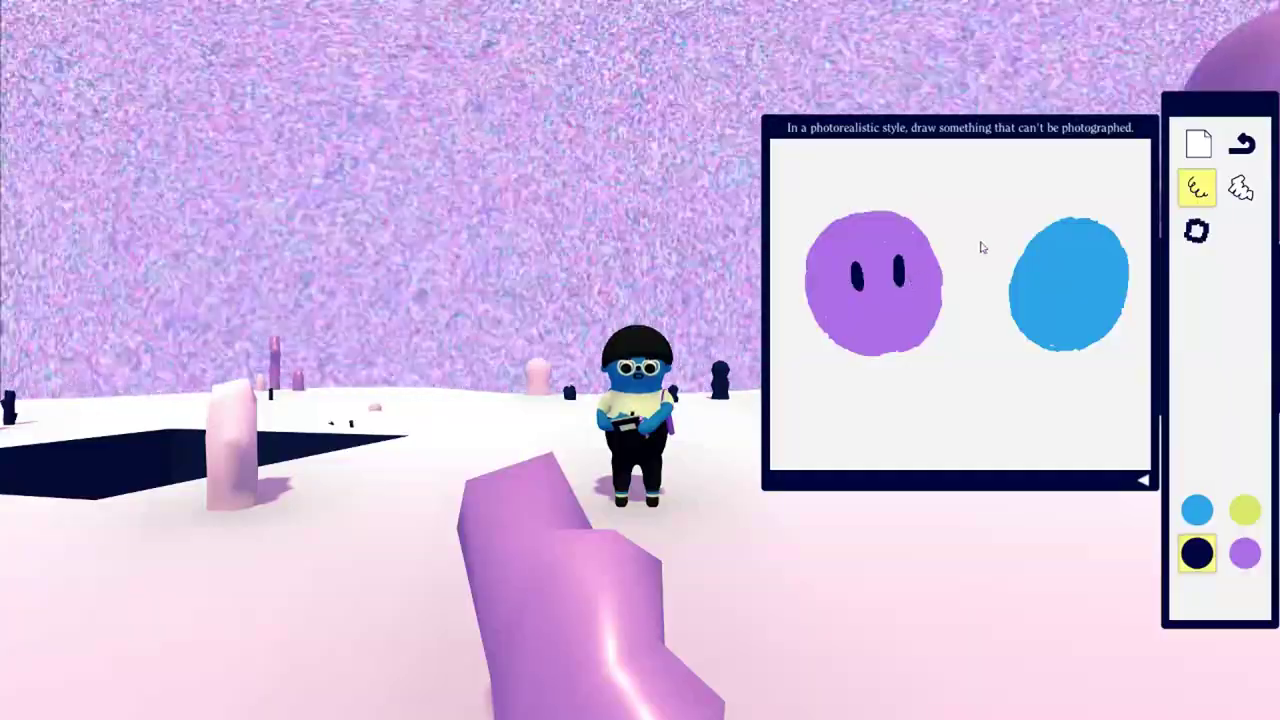
left_click(1248, 148)
left_click_drag(906, 259, 914, 268)
left_click(1244, 148)
left_click_drag(905, 258, 909, 286)
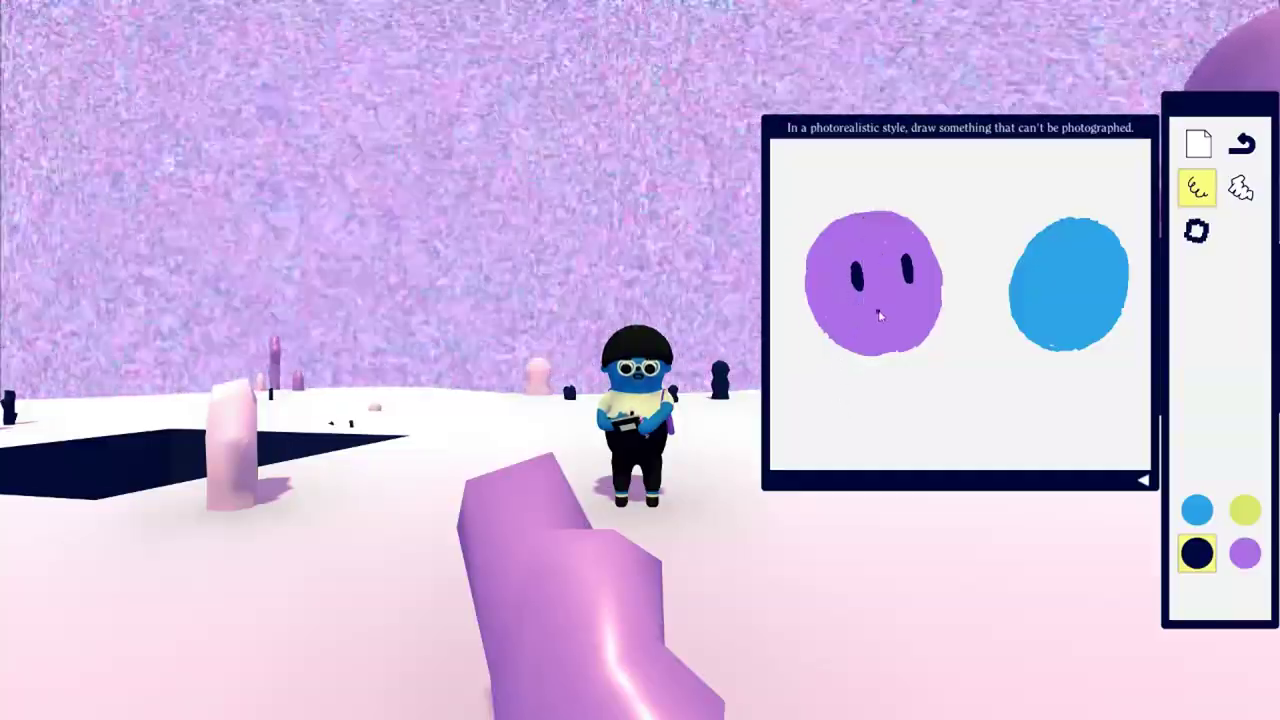
left_click(881, 313)
Step: Draw a navy smile, a C-shaped left ear, and glasses with bridge and arms
left_click_drag(903, 305, 880, 317)
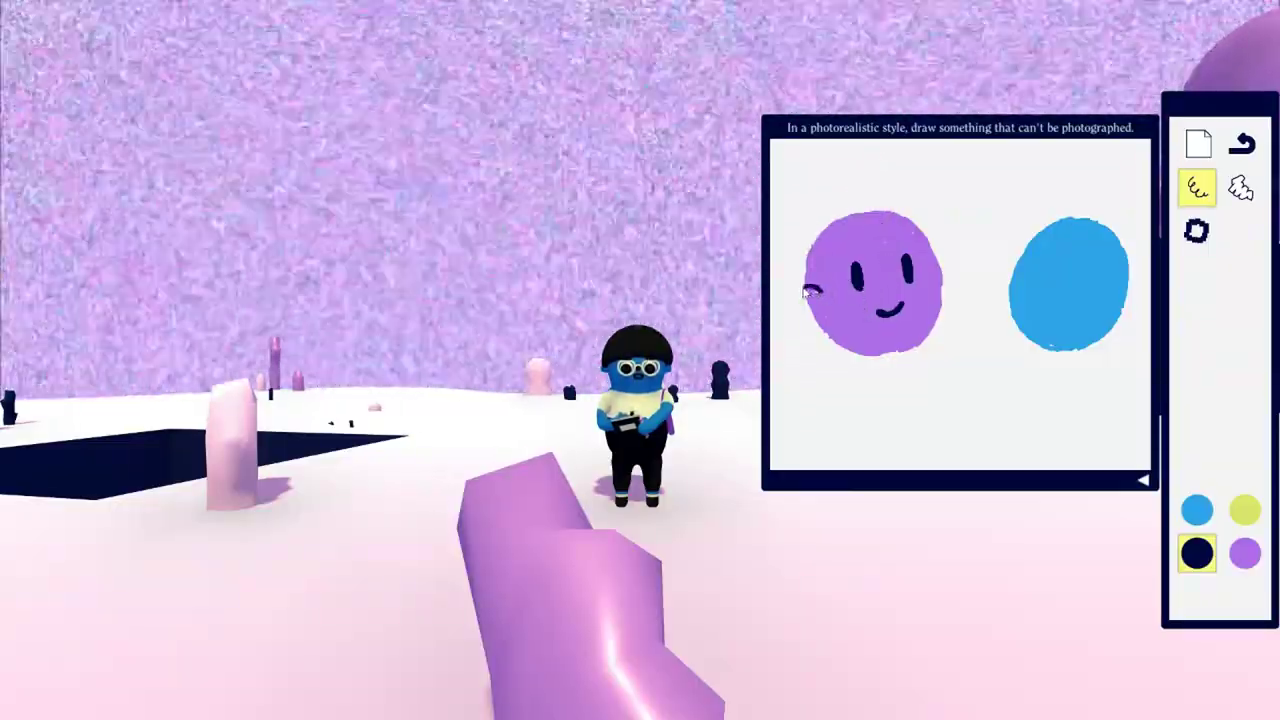
mouse_move(822, 293)
left_mouse_down()
mouse_move(800, 318)
mouse_move(830, 322)
left_mouse_up()
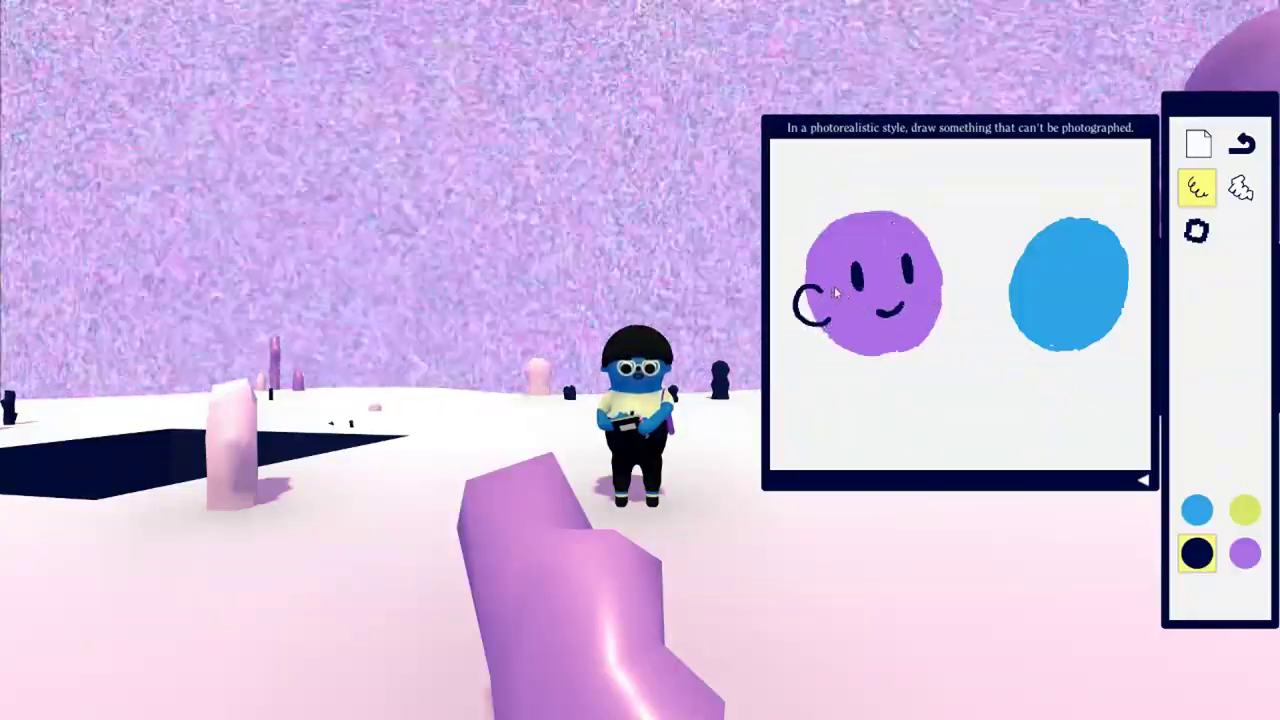
mouse_move(833, 292)
left_mouse_down()
mouse_move(835, 305)
mouse_move(875, 268)
mouse_move(840, 295)
mouse_move(858, 288)
left_mouse_up()
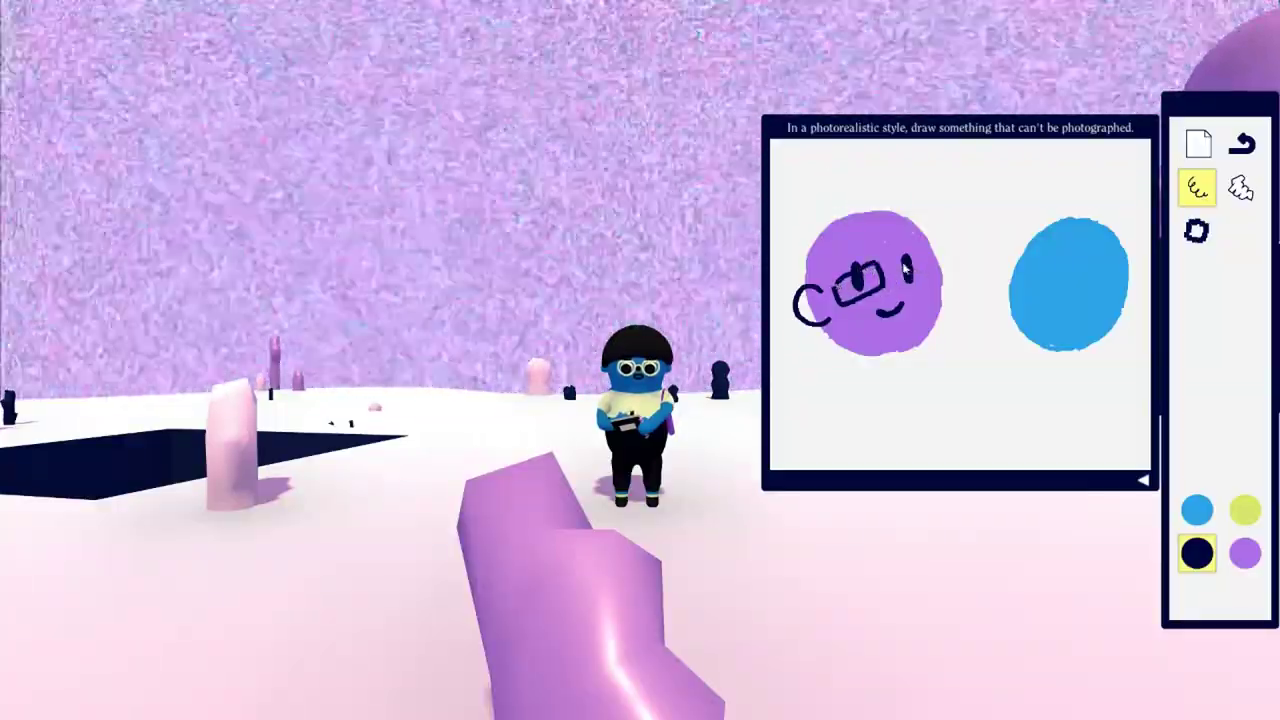
left_click(1241, 144)
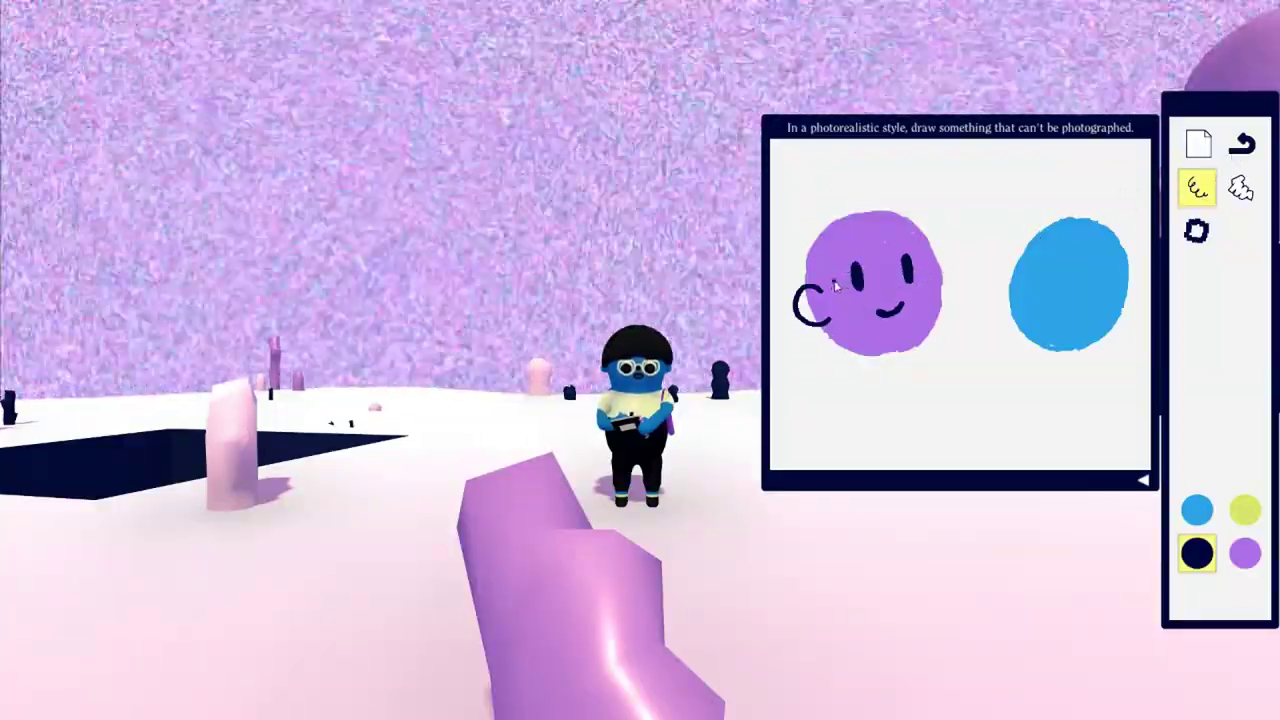
left_click_drag(832, 283, 872, 272)
mouse_move(858, 268)
left_mouse_down()
mouse_move(860, 290)
mouse_move(886, 300)
mouse_move(834, 282)
mouse_move(920, 266)
mouse_move(934, 294)
mouse_move(900, 302)
mouse_move(900, 276)
mouse_move(815, 302)
left_mouse_up()
mouse_move(936, 278)
left_mouse_down()
mouse_move(950, 280)
mouse_move(944, 316)
left_mouse_up()
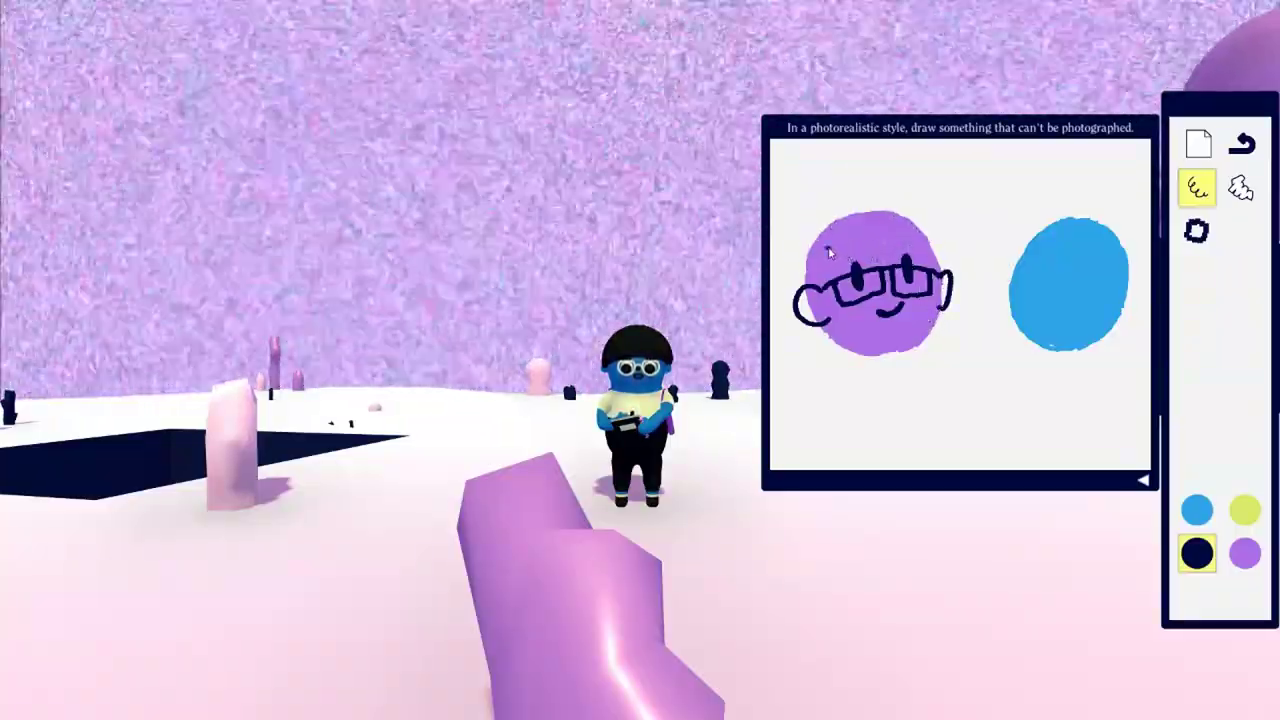
Step: Add bushy eyebrows and left-side hair, and a dot eye on the blue circle
mouse_move(826, 252)
left_mouse_down()
mouse_move(945, 245)
mouse_move(911, 232)
left_mouse_up()
mouse_move(828, 300)
left_mouse_down()
mouse_move(821, 247)
mouse_move(805, 245)
mouse_move(830, 338)
left_mouse_up()
mouse_move(836, 266)
left_mouse_down()
mouse_move(878, 246)
mouse_move(845, 260)
mouse_move(930, 248)
mouse_move(896, 246)
mouse_move(926, 250)
mouse_move(912, 244)
left_mouse_up()
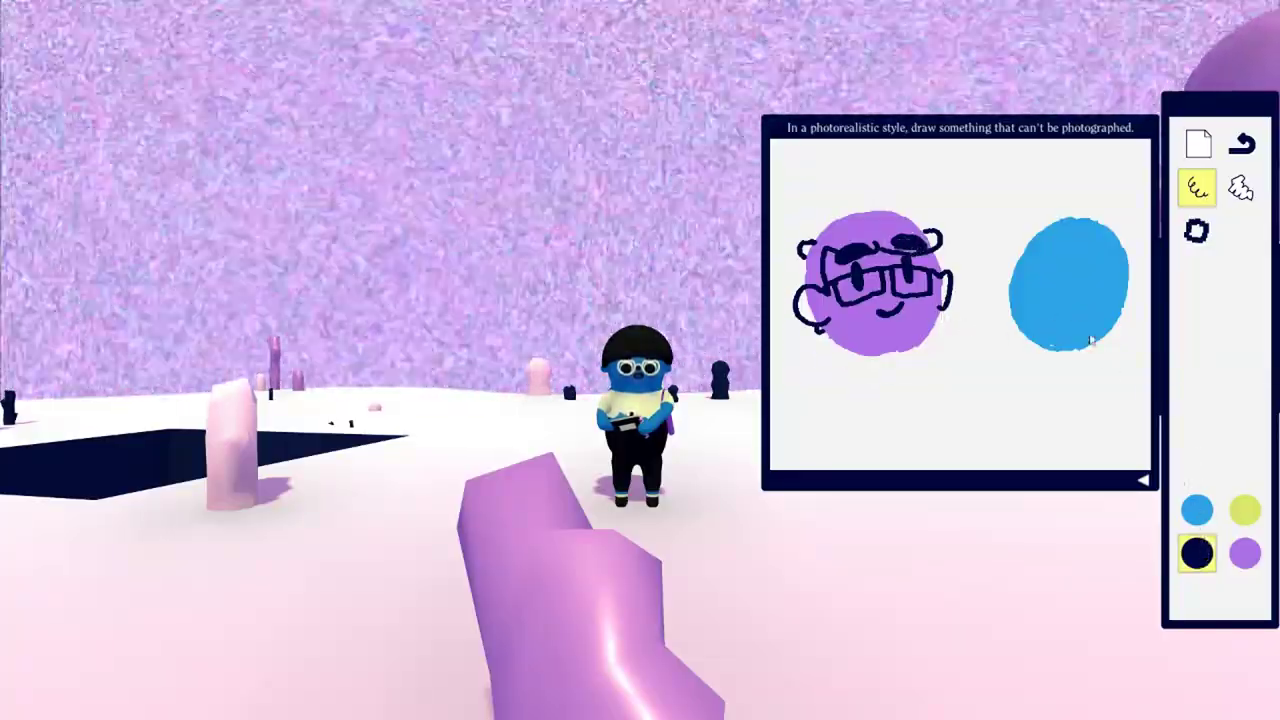
left_click_drag(1043, 260, 1042, 270)
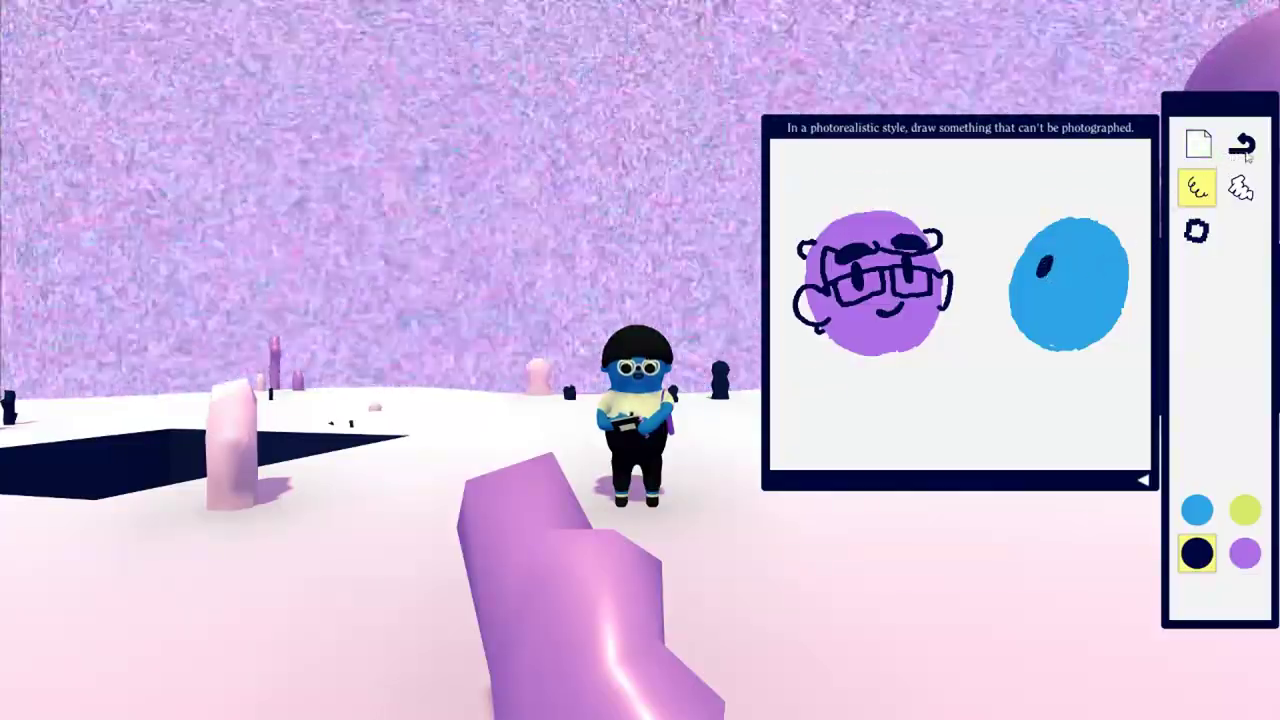
Step: Remove the blue blob's eye, fill its white gaps with blue, and add a top-left highlight
left_click(1241, 147)
left_click(1197, 512)
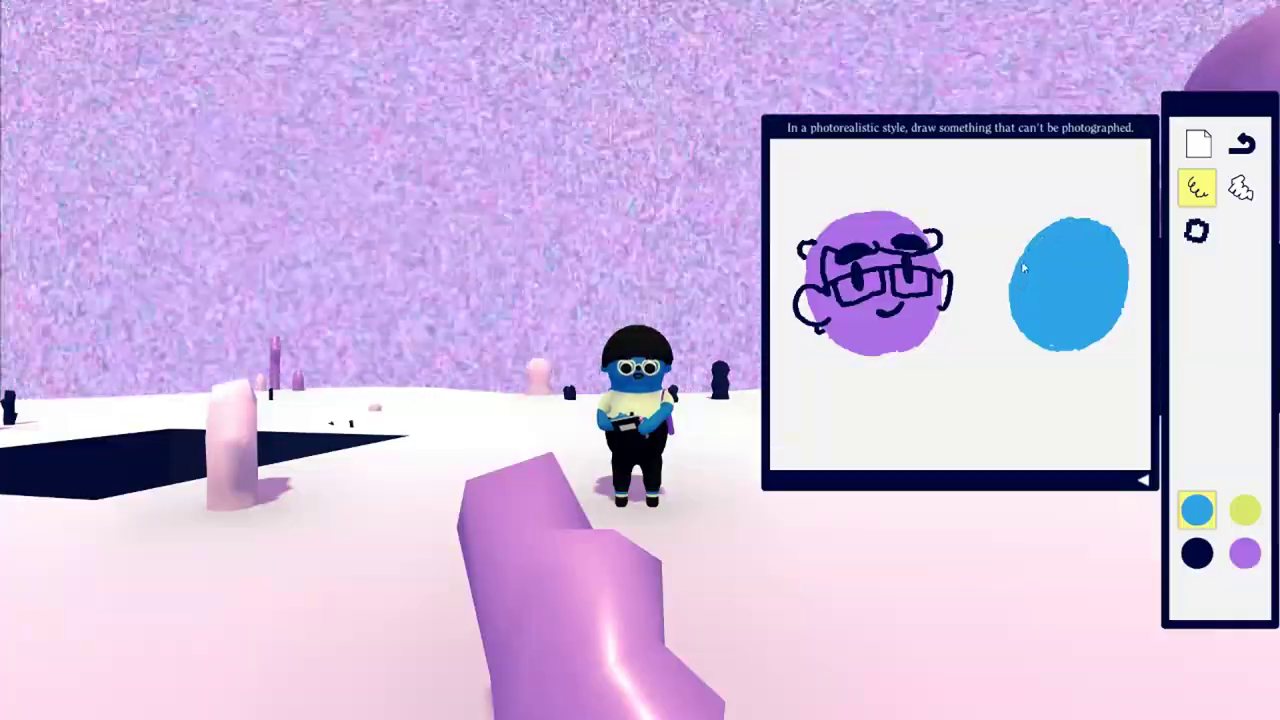
mouse_move(1108, 232)
left_mouse_down()
mouse_move(1026, 250)
mouse_move(1040, 220)
mouse_move(1124, 260)
left_mouse_up()
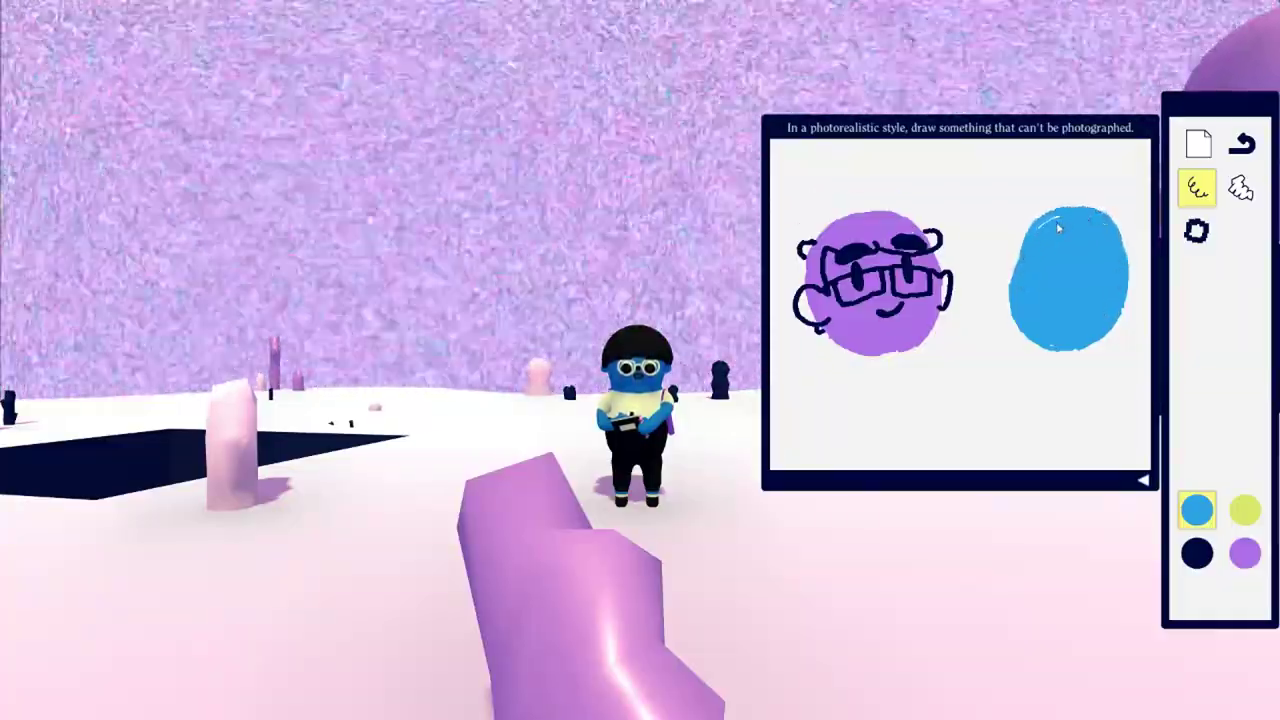
mouse_move(1060, 229)
left_mouse_down()
mouse_move(1039, 235)
mouse_move(1047, 221)
mouse_move(1126, 258)
mouse_move(1091, 209)
mouse_move(1036, 235)
left_mouse_up()
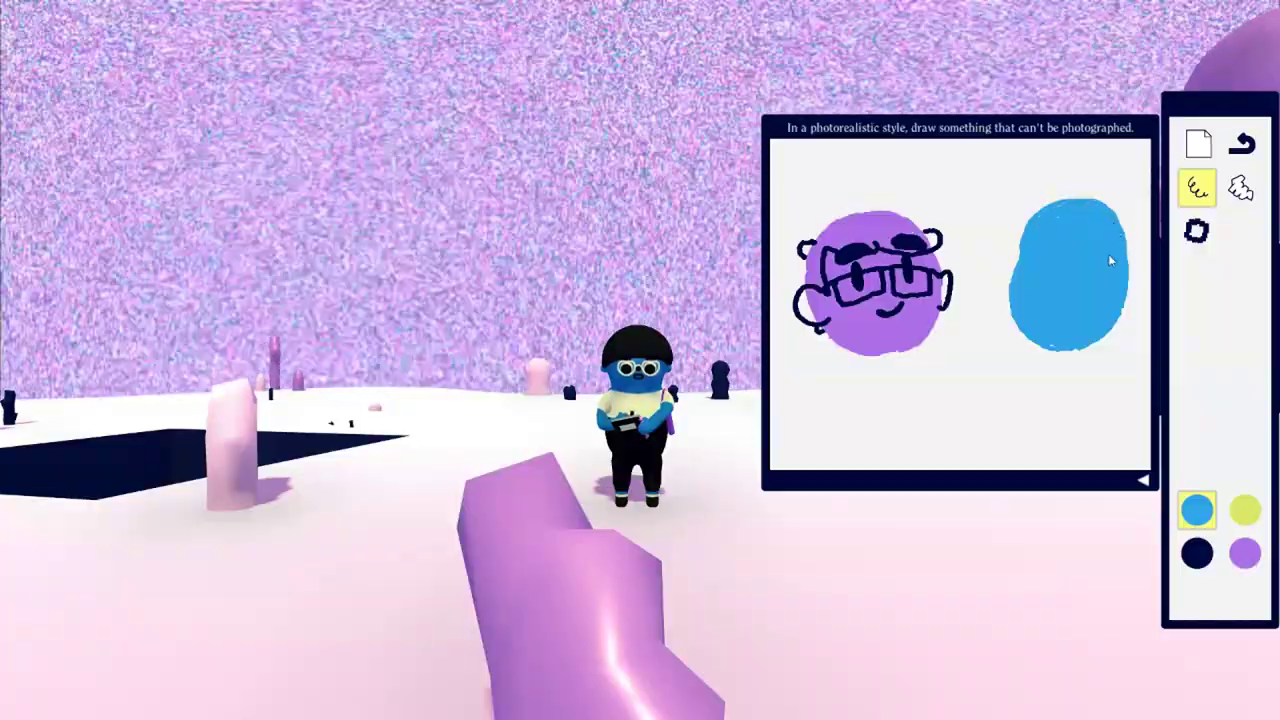
left_click(1200, 553)
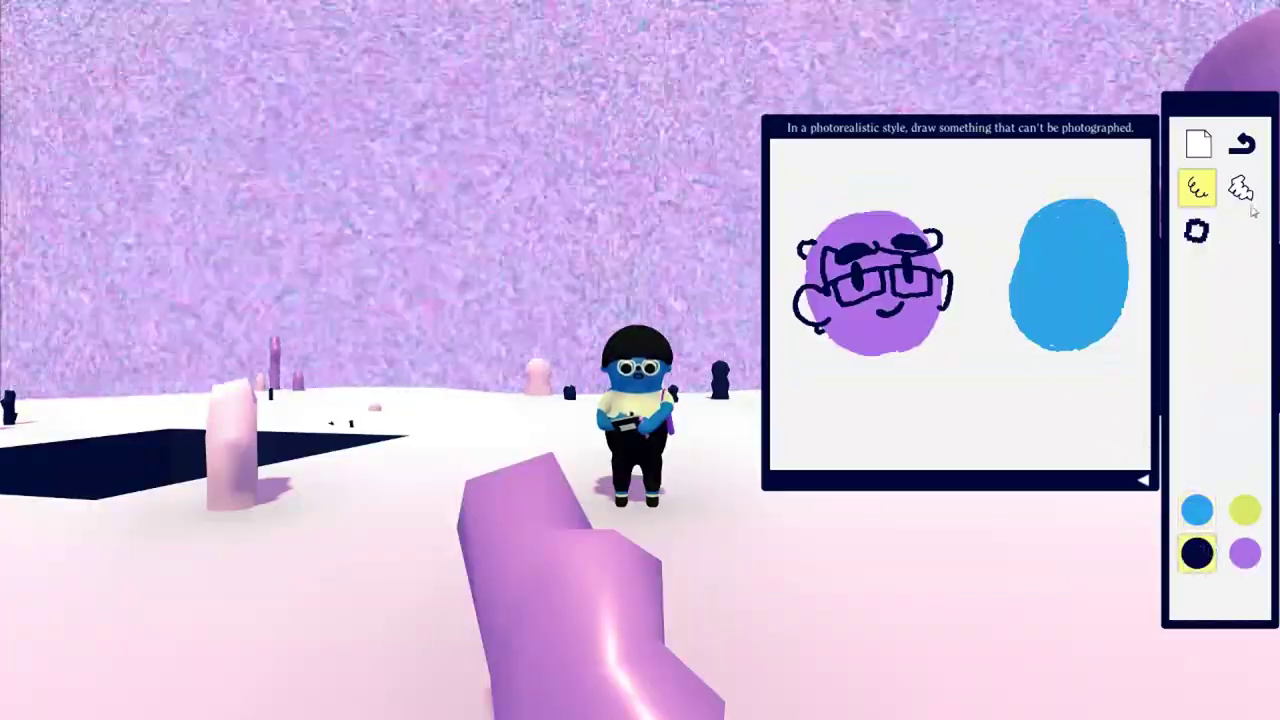
left_click(1242, 192)
mouse_move(1045, 230)
left_mouse_down()
mouse_move(1042, 240)
mouse_move(1045, 228)
left_mouse_up()
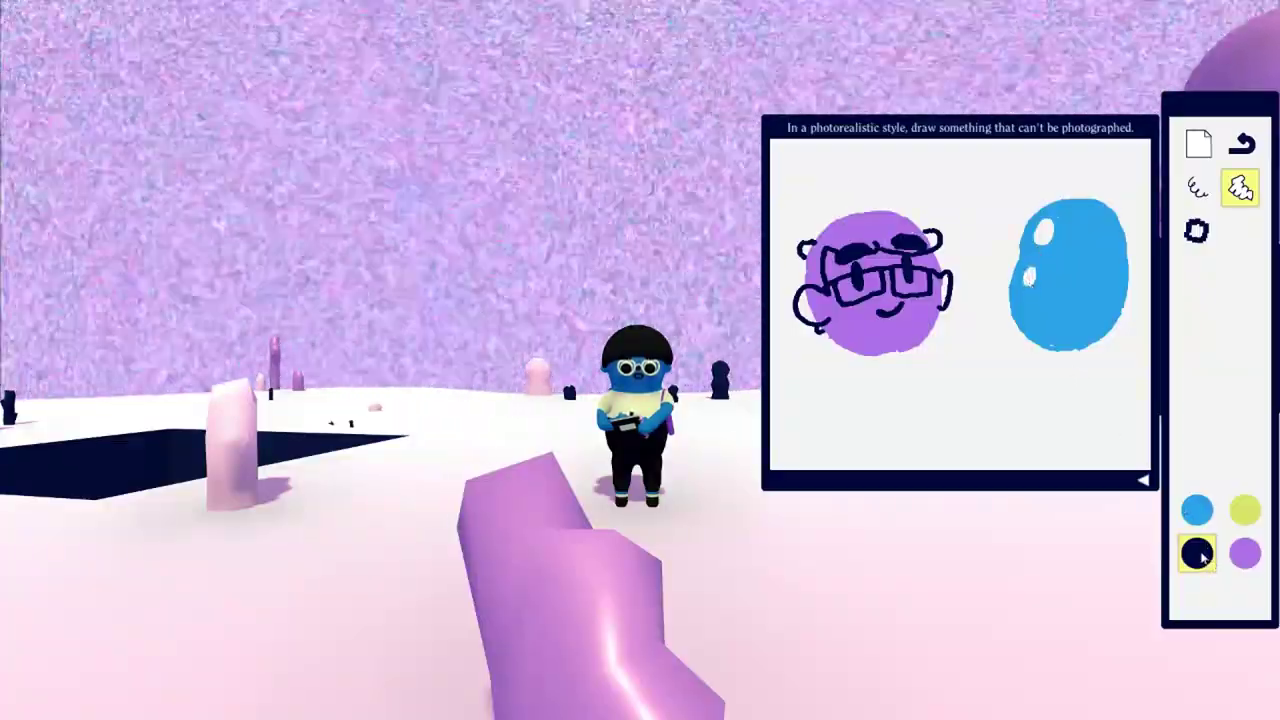
Step: Lengthen the blob's eye stroke, add a purple cheek, and draw a navy arc over its head
left_click(1200, 190)
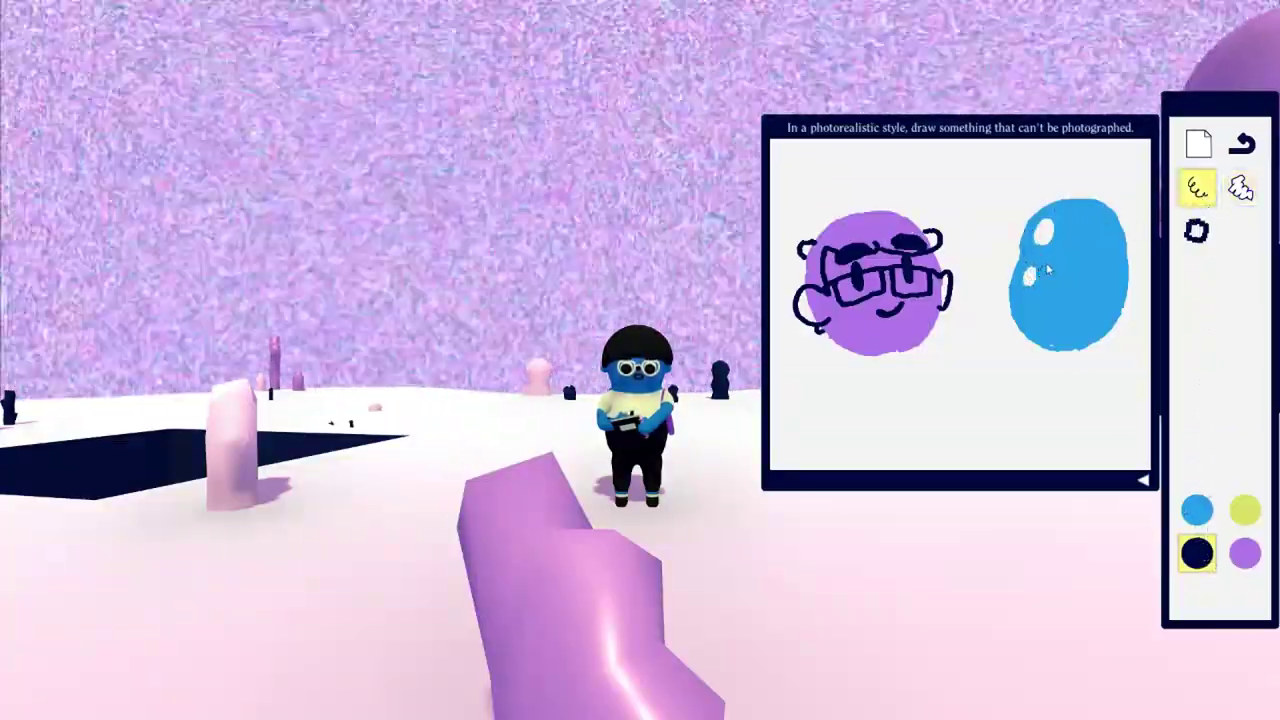
mouse_move(1047, 252)
left_mouse_down()
mouse_move(1047, 270)
mouse_move(1078, 264)
left_mouse_up()
key("4")
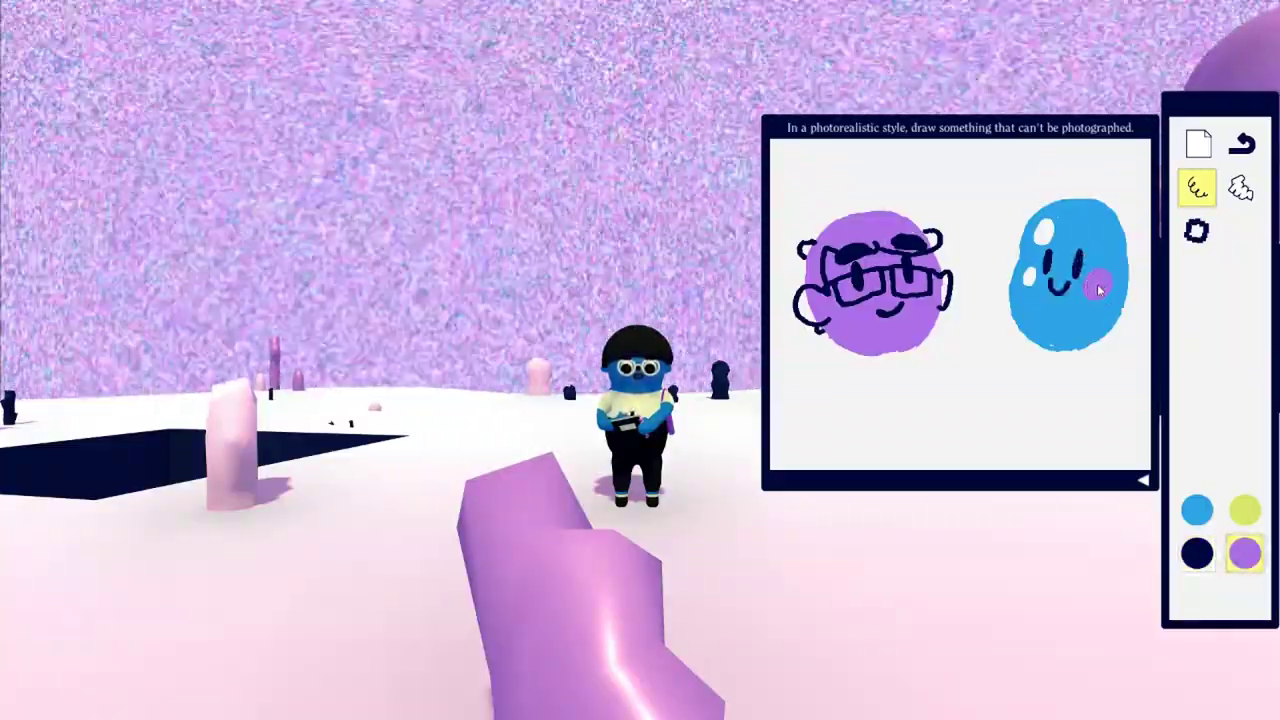
left_click_drag(1028, 283, 1032, 283)
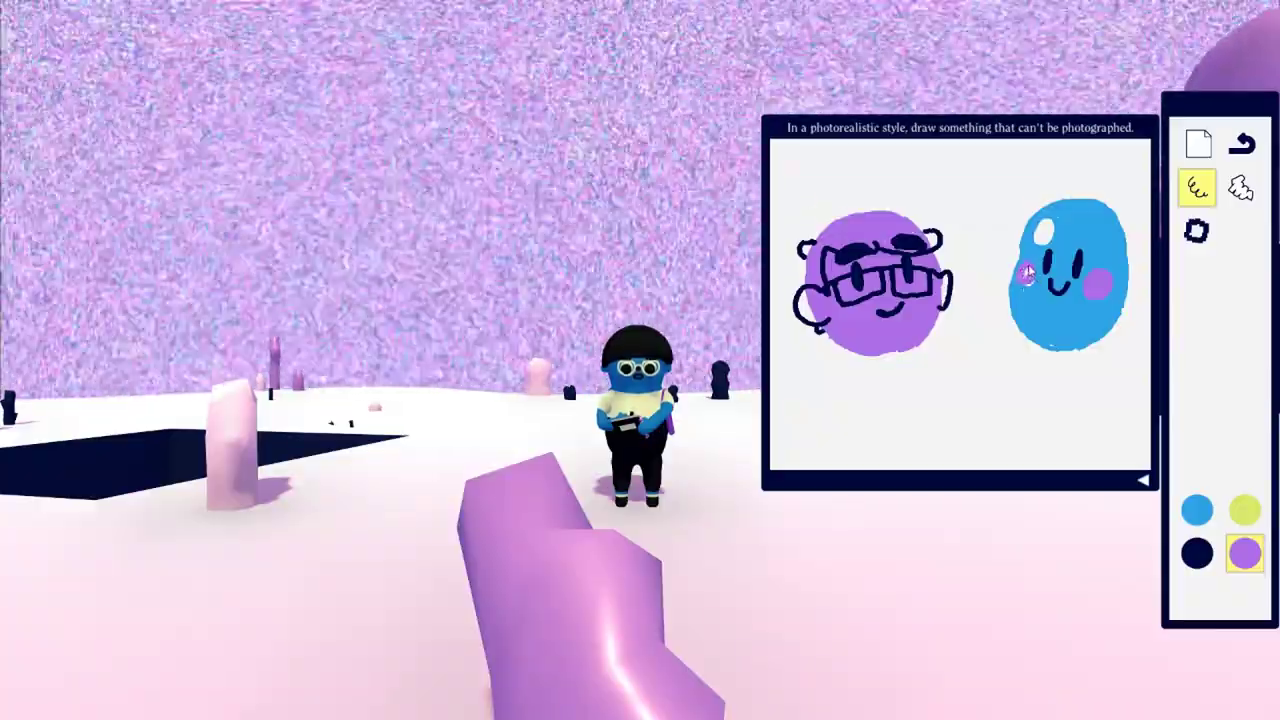
left_click(1200, 555)
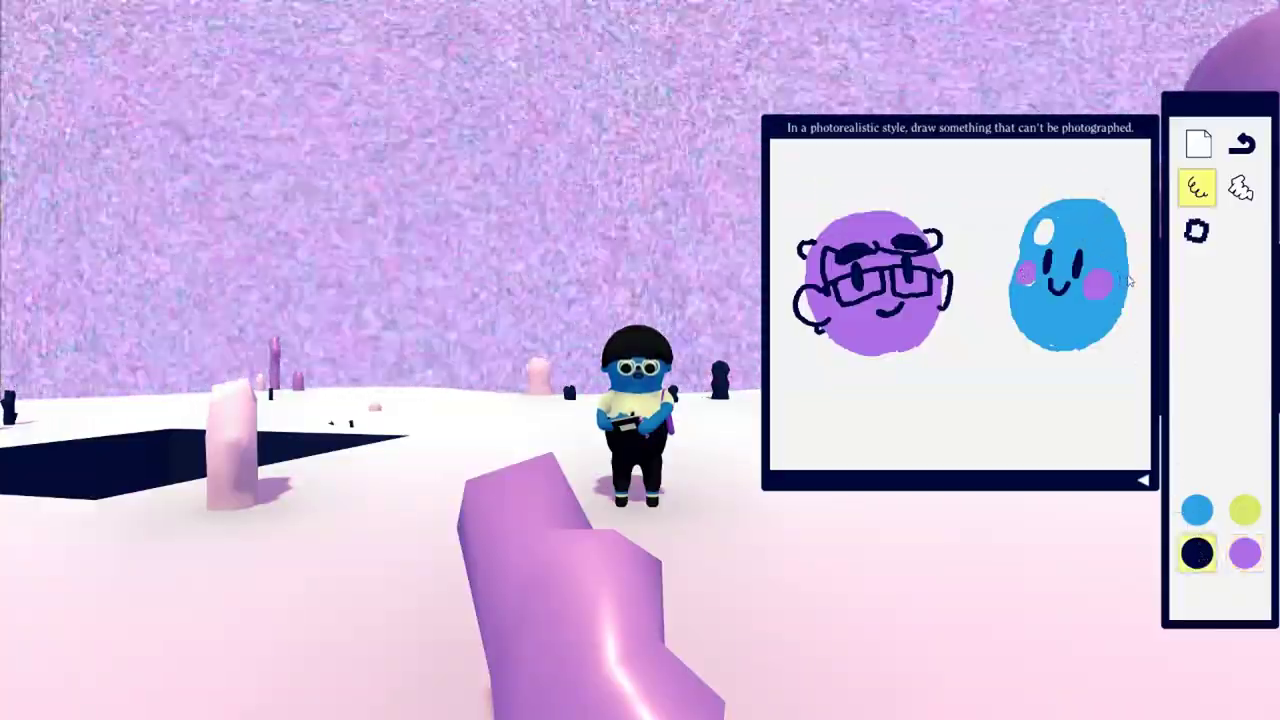
mouse_move(1128, 282)
left_mouse_down()
mouse_move(1024, 245)
mouse_move(1140, 292)
left_mouse_up()
Step: Draw the navy hood, ear and body outline and paint purple along the purple head's right edge
left_click_drag(1000, 280, 1110, 405)
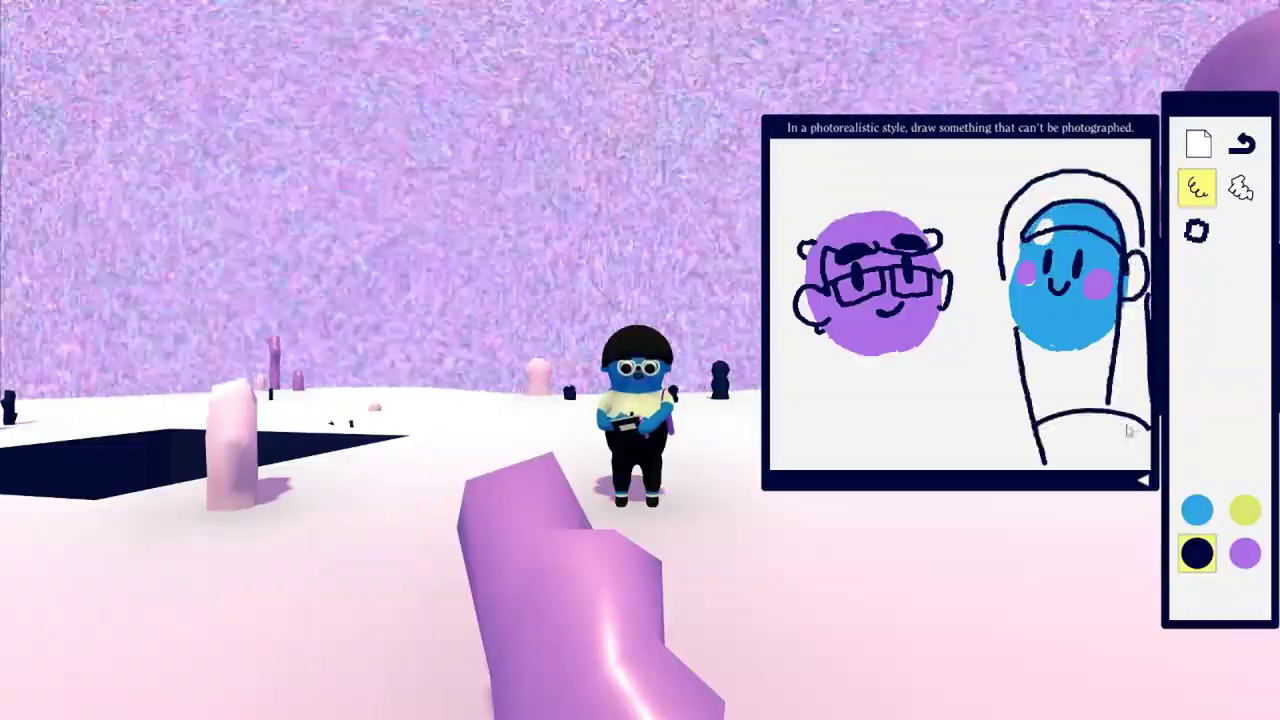
left_click_drag(1022, 268, 1020, 340)
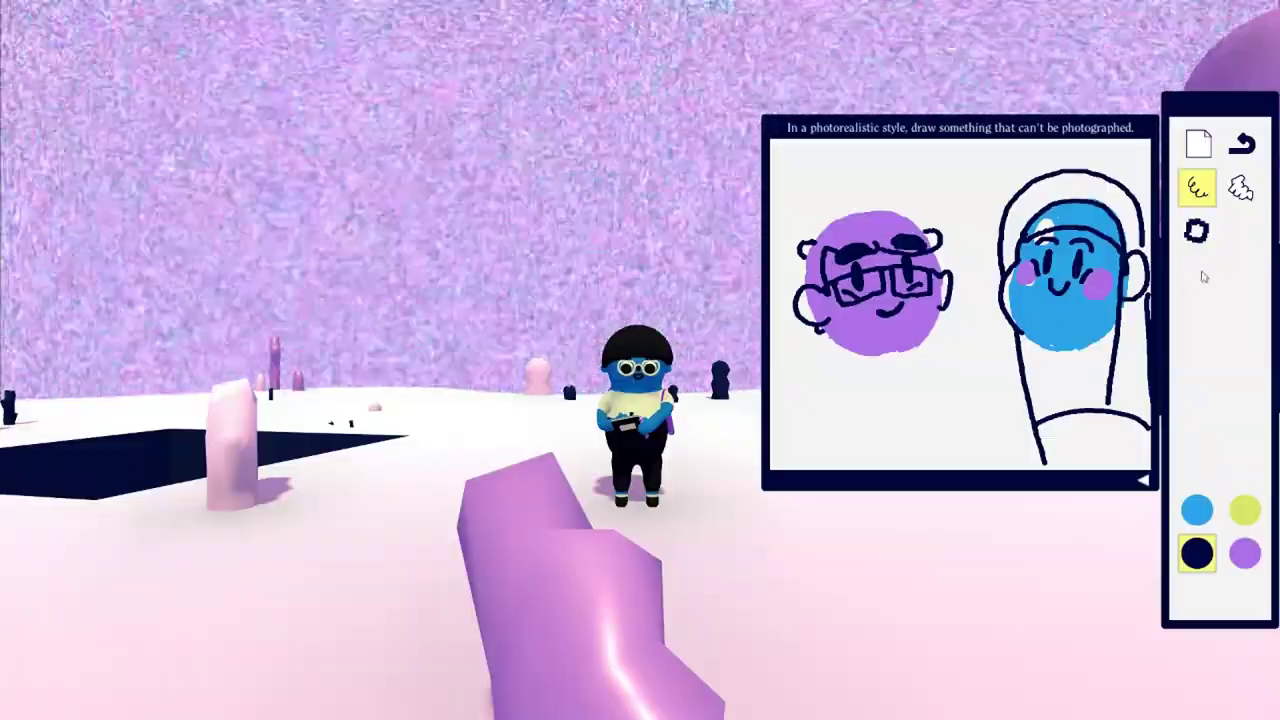
left_click(1245, 554)
mouse_move(946, 278)
left_mouse_down()
mouse_move(927, 343)
mouse_move(942, 308)
left_mouse_up()
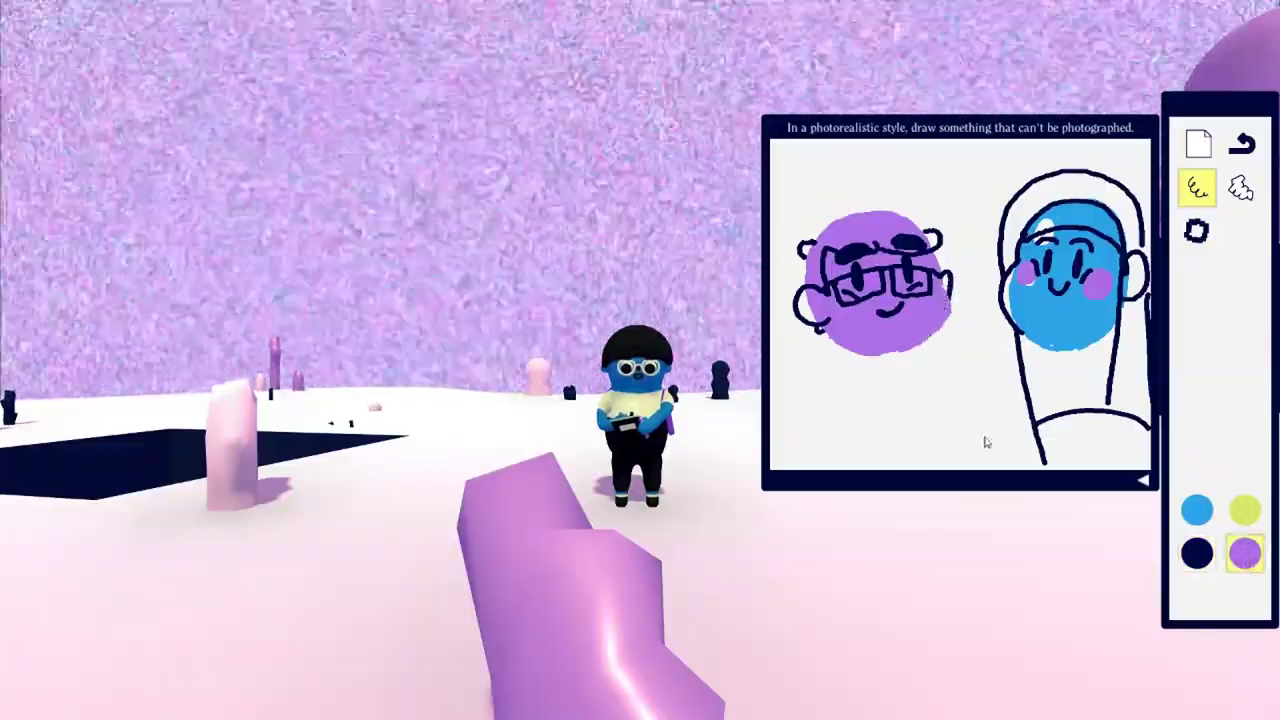
left_click(1197, 553)
Step: Outline the purple head's lower right edge in navy and scribble a dark ear beside the blue face
mouse_move(941, 287)
left_mouse_down()
mouse_move(946, 340)
mouse_move(904, 355)
left_mouse_up()
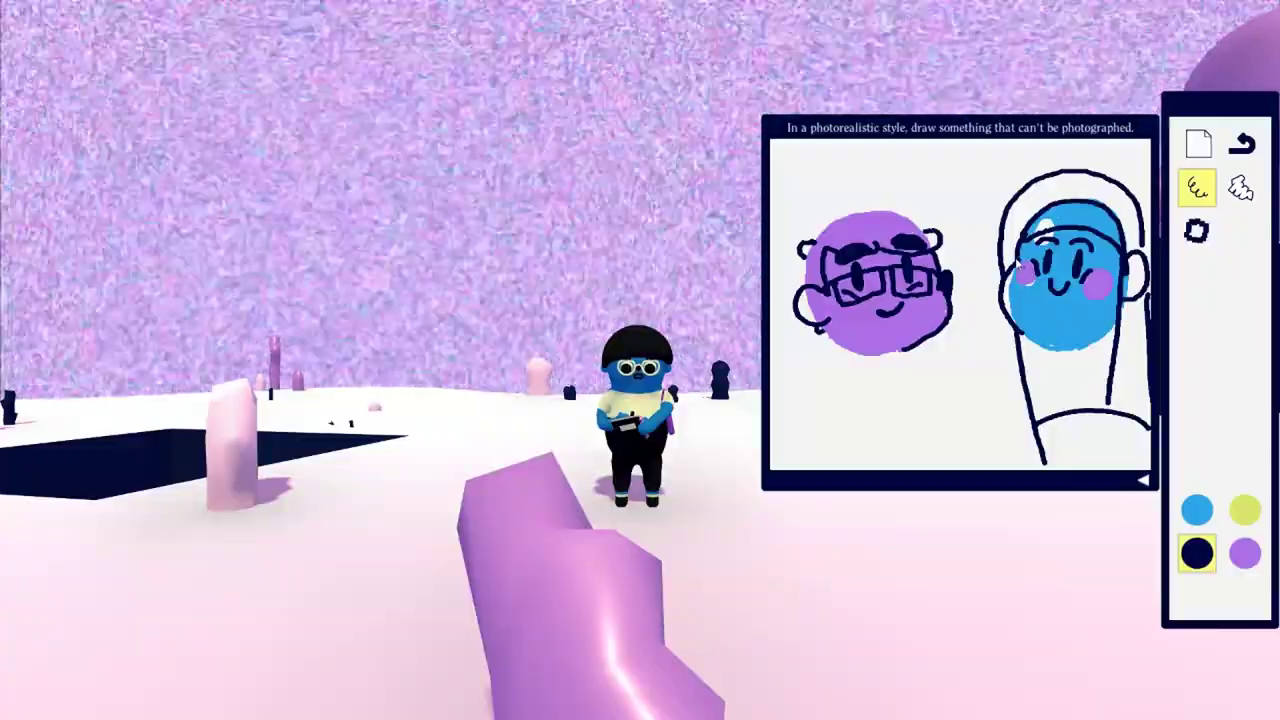
left_click_drag(1010, 258, 1008, 282)
left_click(1241, 190)
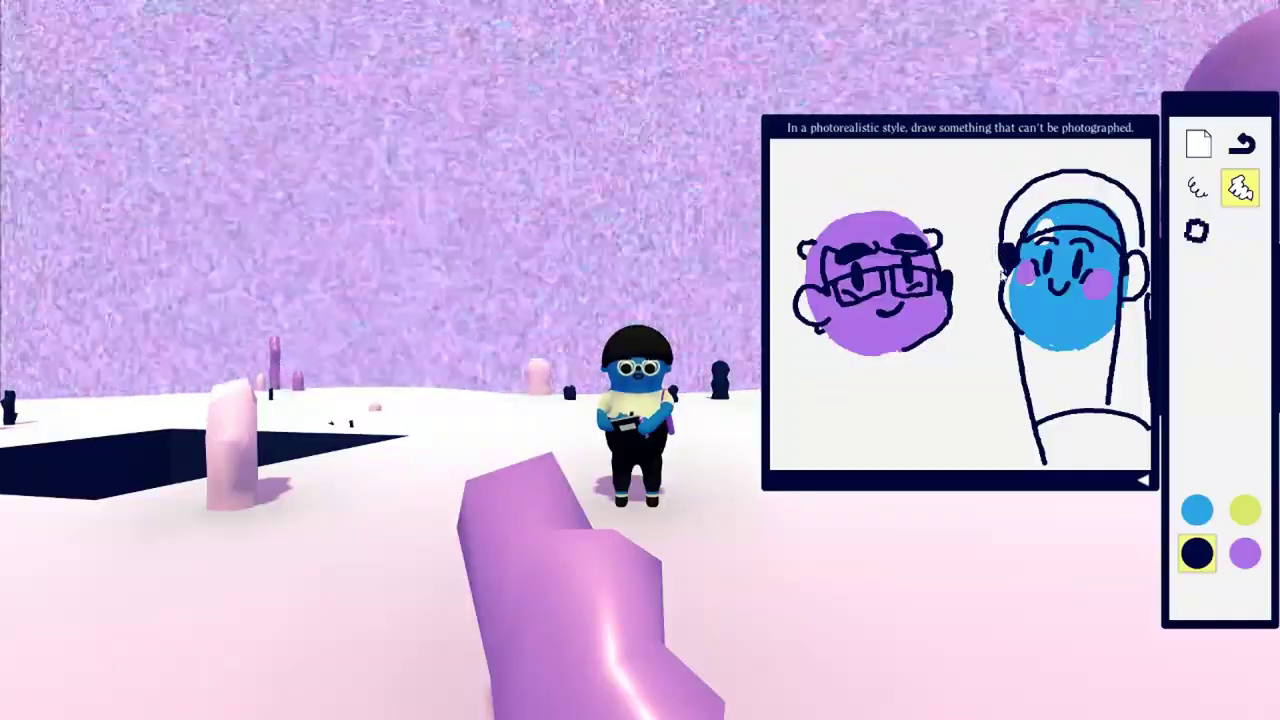
Step: Erase the ear scribble and cover the blue face's features and cheek streak with solid blue
left_click_drag(997, 298, 1018, 276)
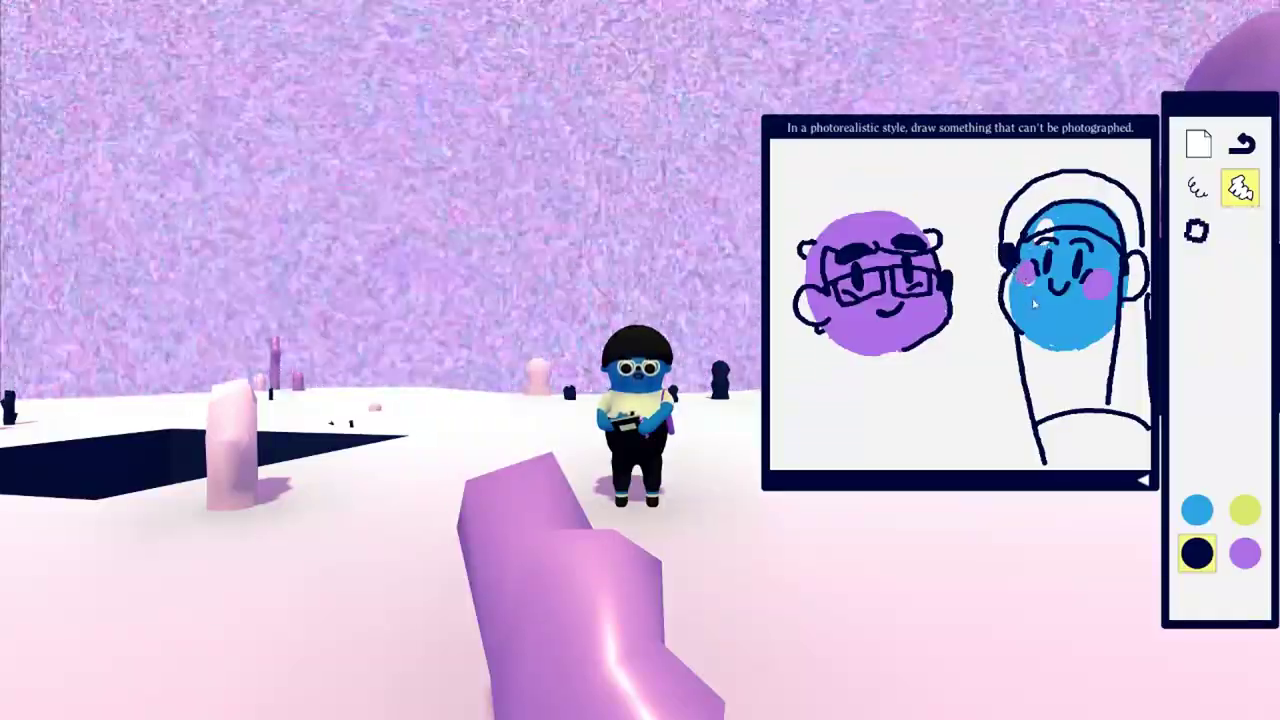
left_click(1198, 511)
left_click_drag(1038, 258, 1036, 296)
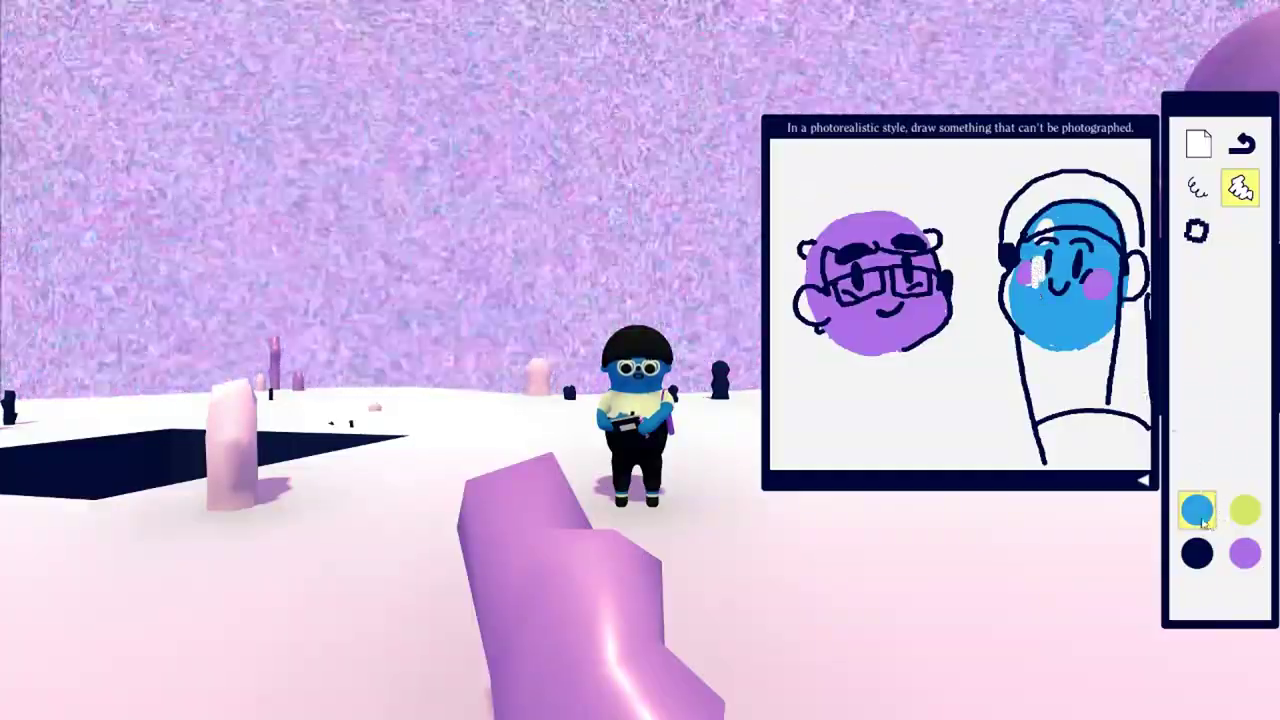
left_click(1199, 189)
mouse_move(1044, 258)
left_mouse_down()
mouse_move(1040, 296)
mouse_move(1006, 300)
mouse_move(1020, 336)
mouse_move(1012, 310)
mouse_move(1100, 232)
left_mouse_up()
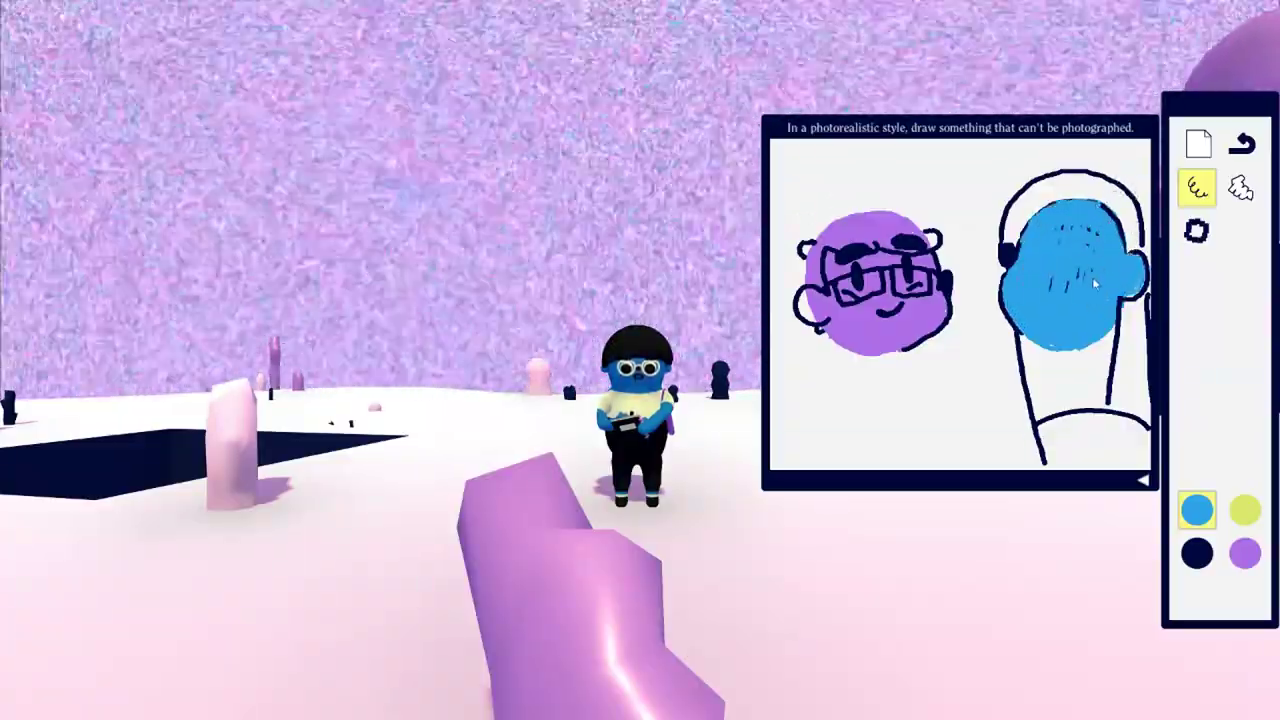
left_click_drag(1093, 270, 1072, 294)
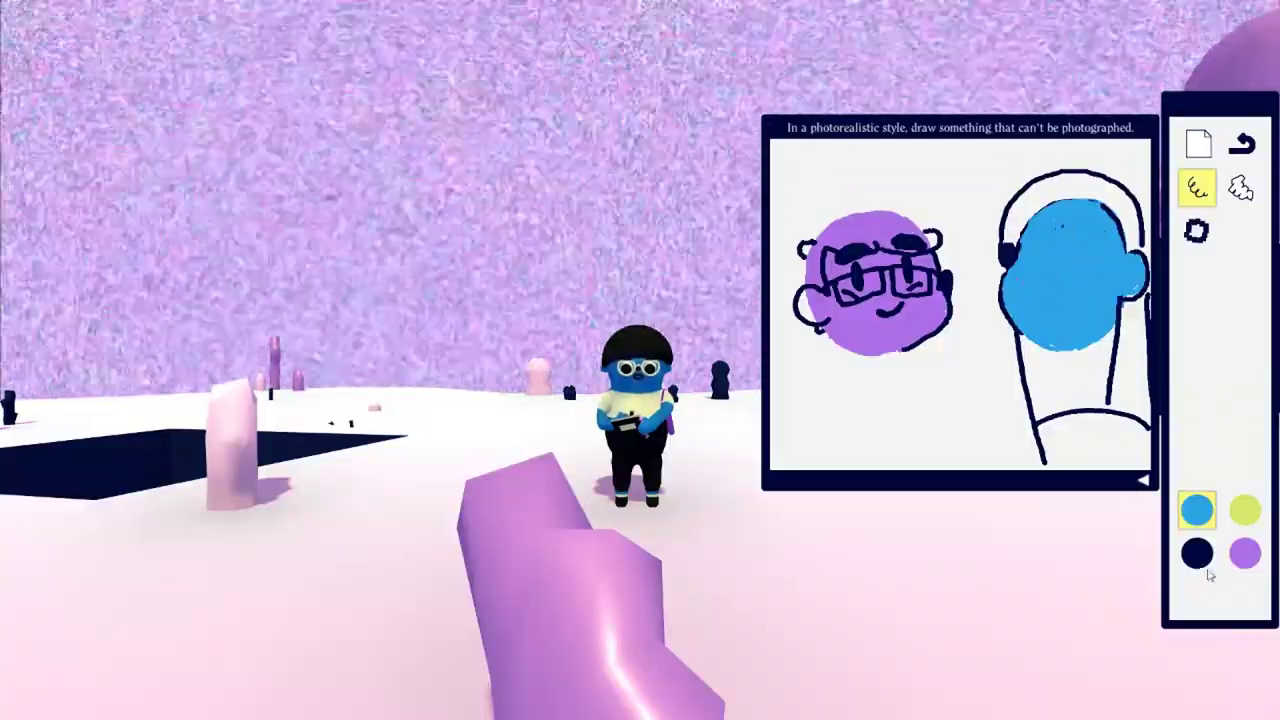
Step: Erase the lower-left neck line and redraw it in navy, plus a line along the head's top-left edge
left_click(1242, 190)
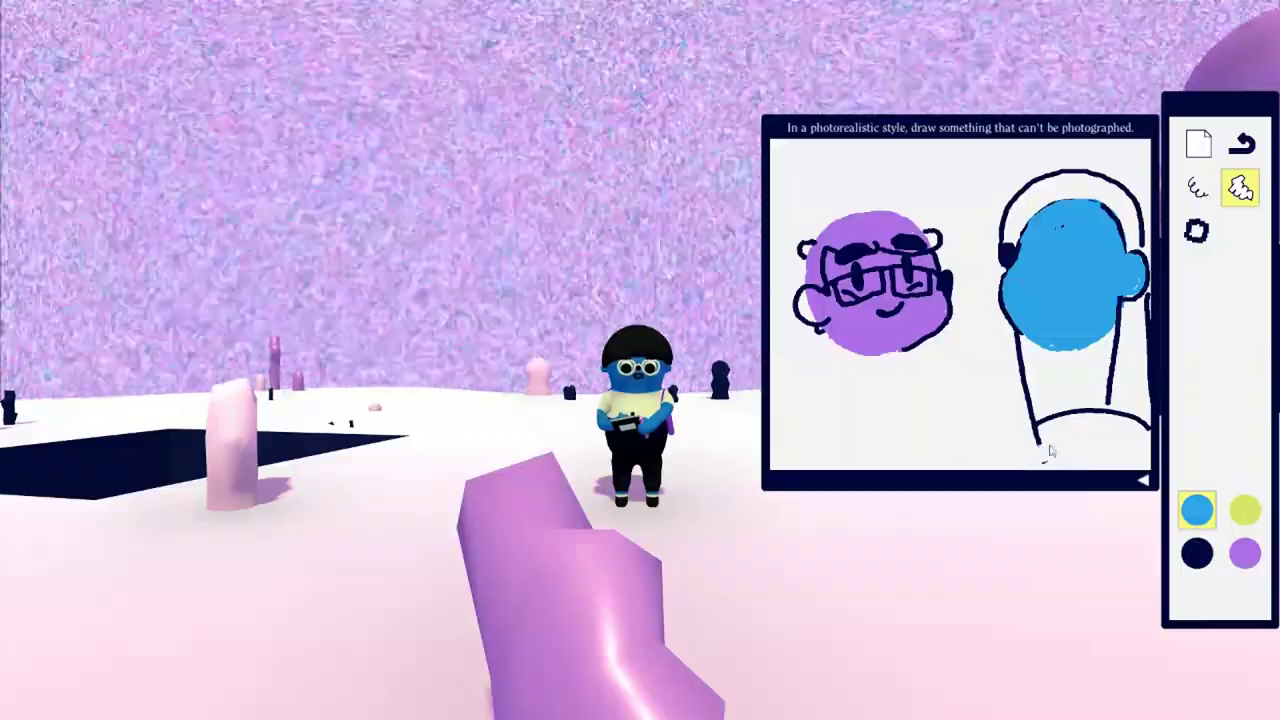
left_click_drag(1042, 457, 1022, 356)
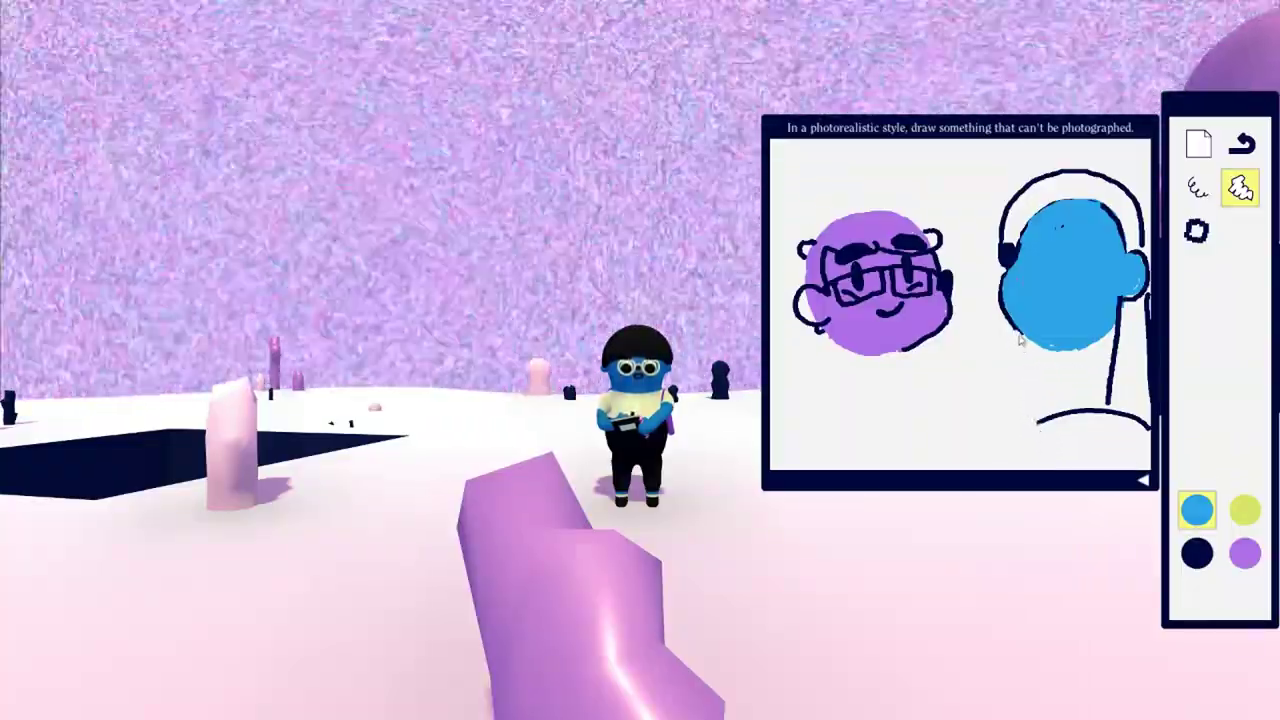
left_click(1199, 552)
left_click(1199, 190)
mouse_move(1018, 335)
left_mouse_down()
mouse_move(995, 428)
mouse_move(1056, 422)
left_mouse_up()
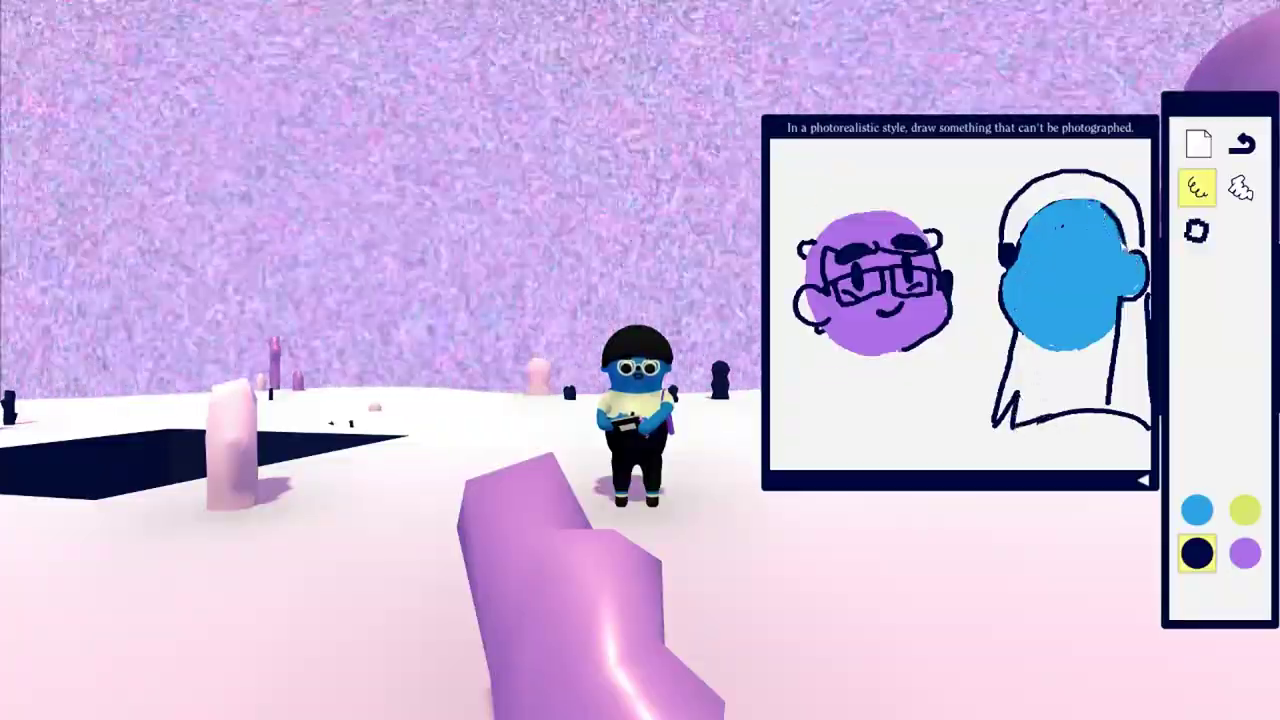
mouse_move(1128, 258)
left_mouse_down()
mouse_move(1116, 218)
mouse_move(1088, 198)
mouse_move(1012, 244)
mouse_move(1040, 272)
mouse_move(1052, 348)
left_mouse_up()
Step: Fill the blue face with a dark navy oval and draw three curved yellow stripes across it
left_click(1245, 510)
left_click(1241, 144)
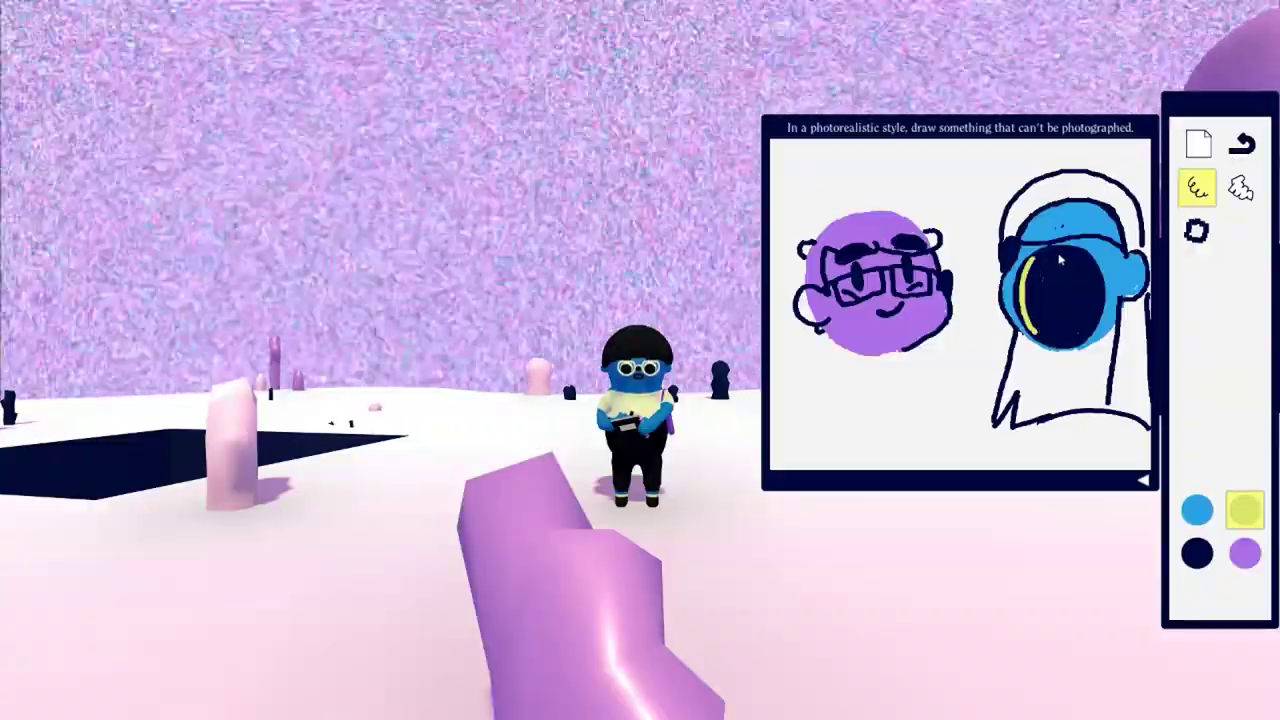
left_click_drag(1055, 252, 1043, 318)
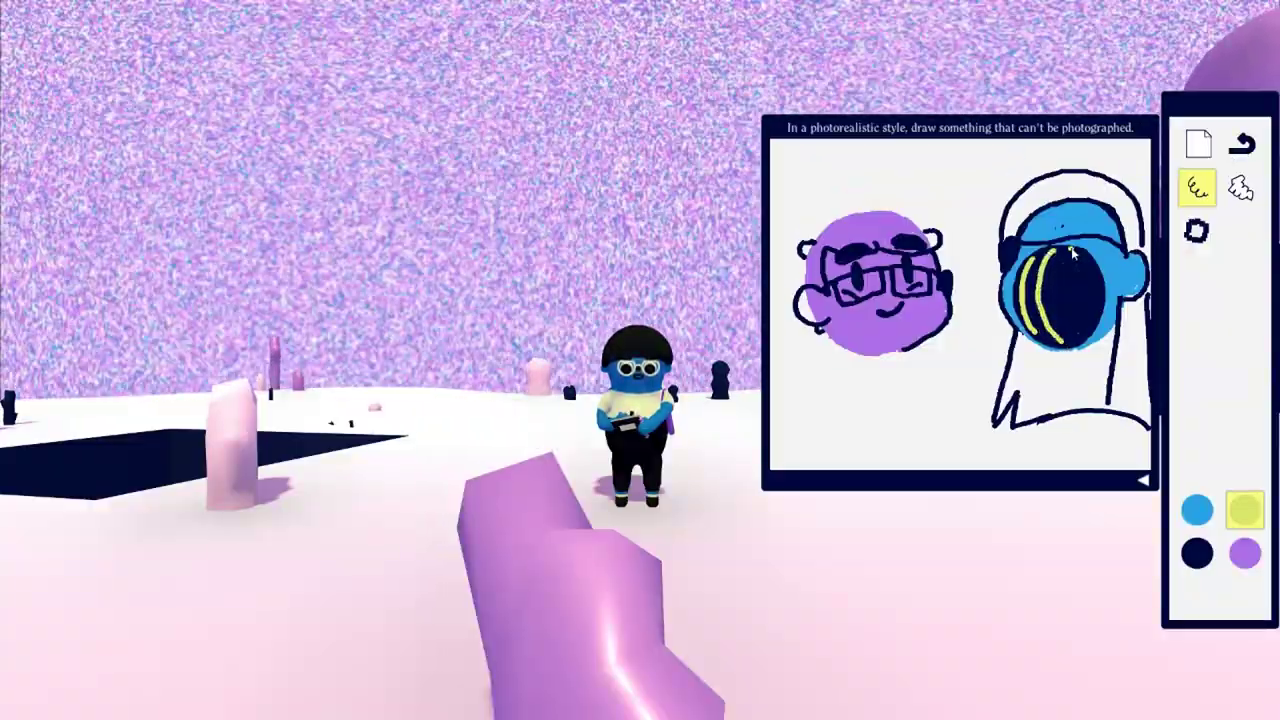
left_click_drag(1072, 255, 1062, 313)
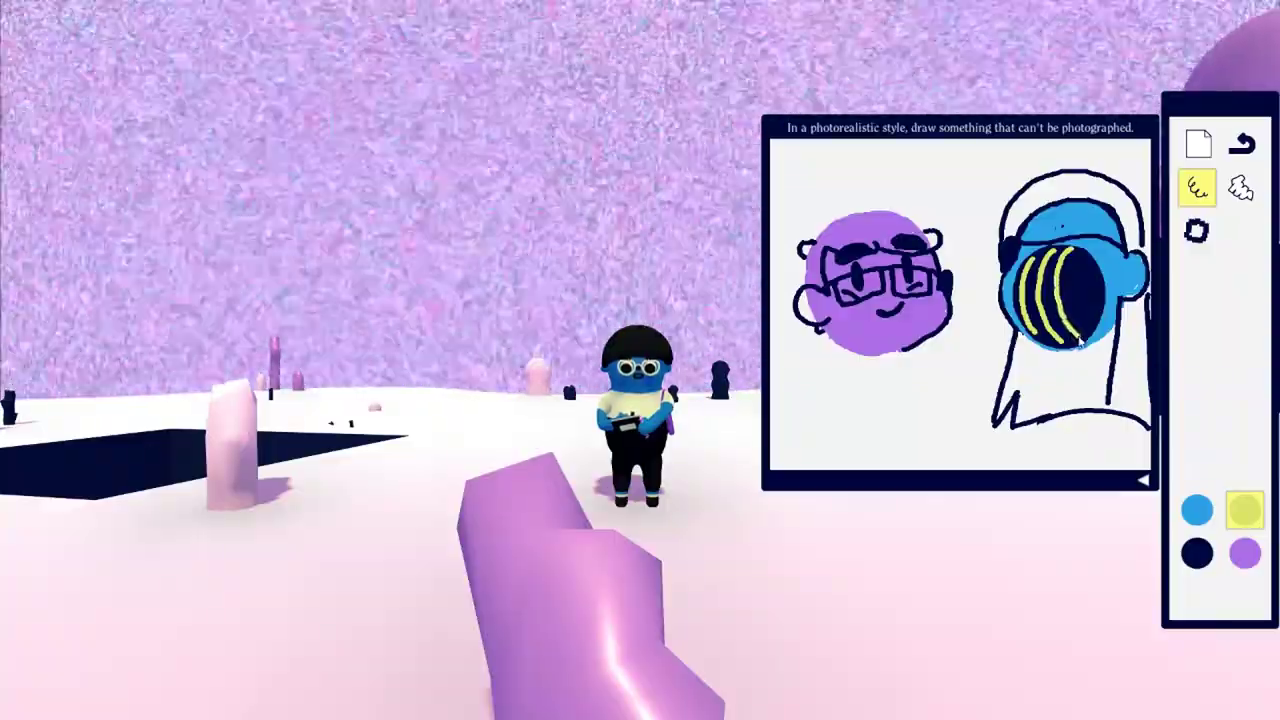
left_click_drag(1078, 262, 1077, 296)
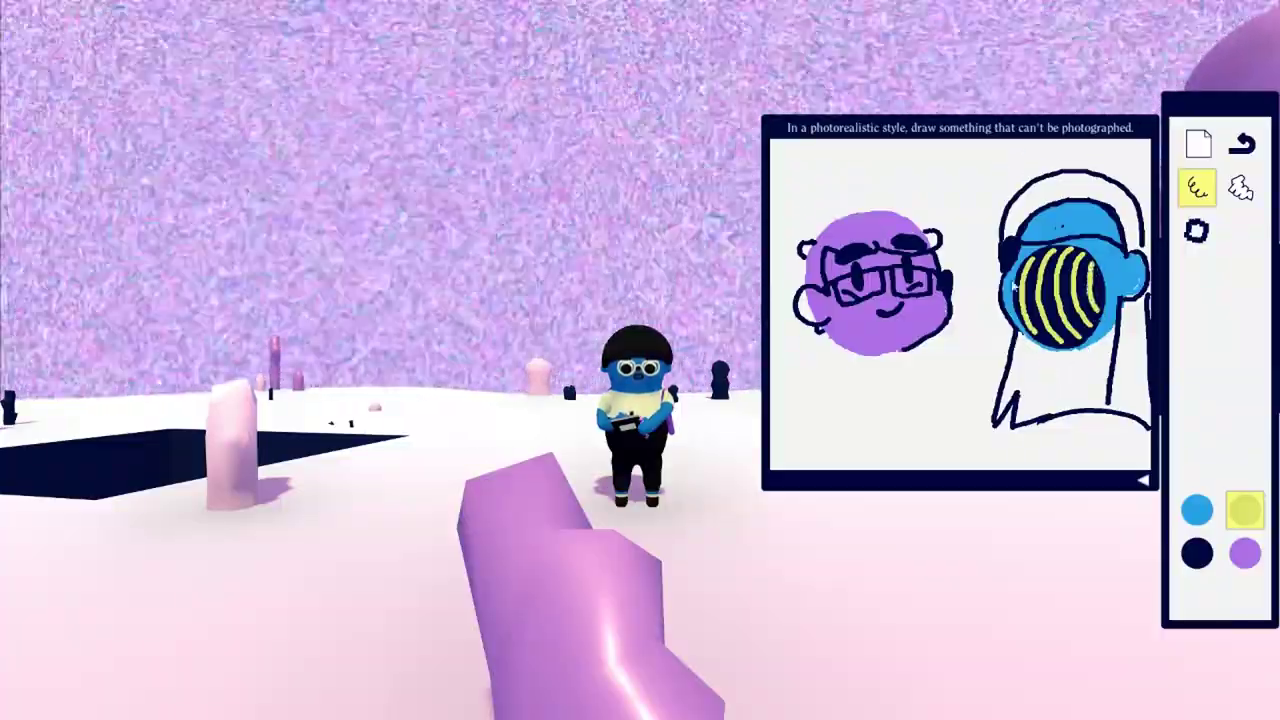
Step: Trace a navy line along the right edge of the purple patch in the striped void
left_click(1196, 555)
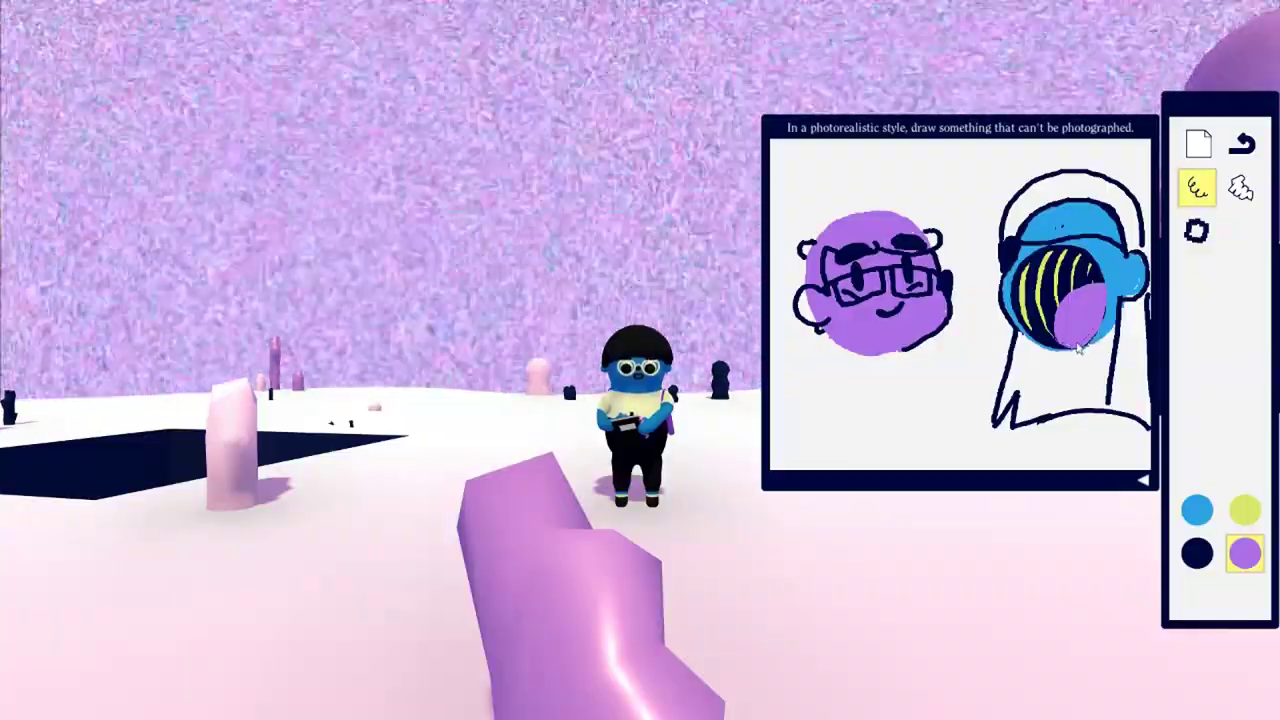
left_click(1200, 553)
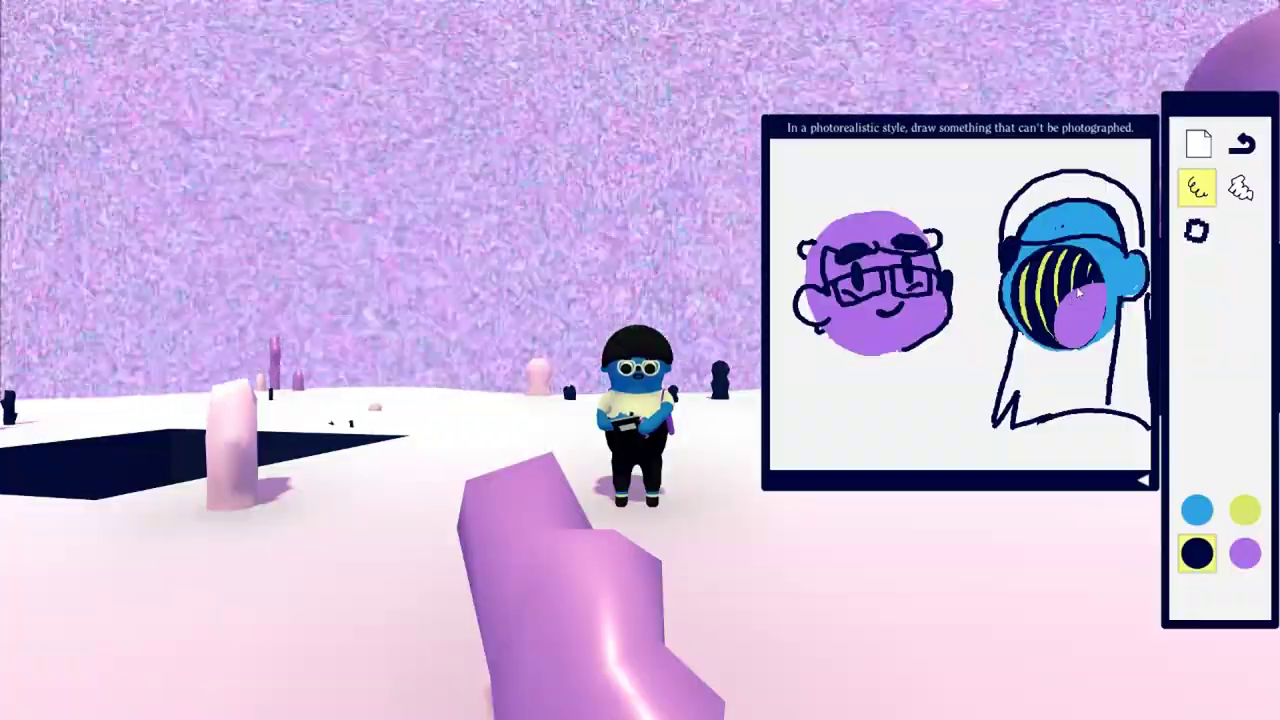
left_click_drag(1065, 305, 1104, 278)
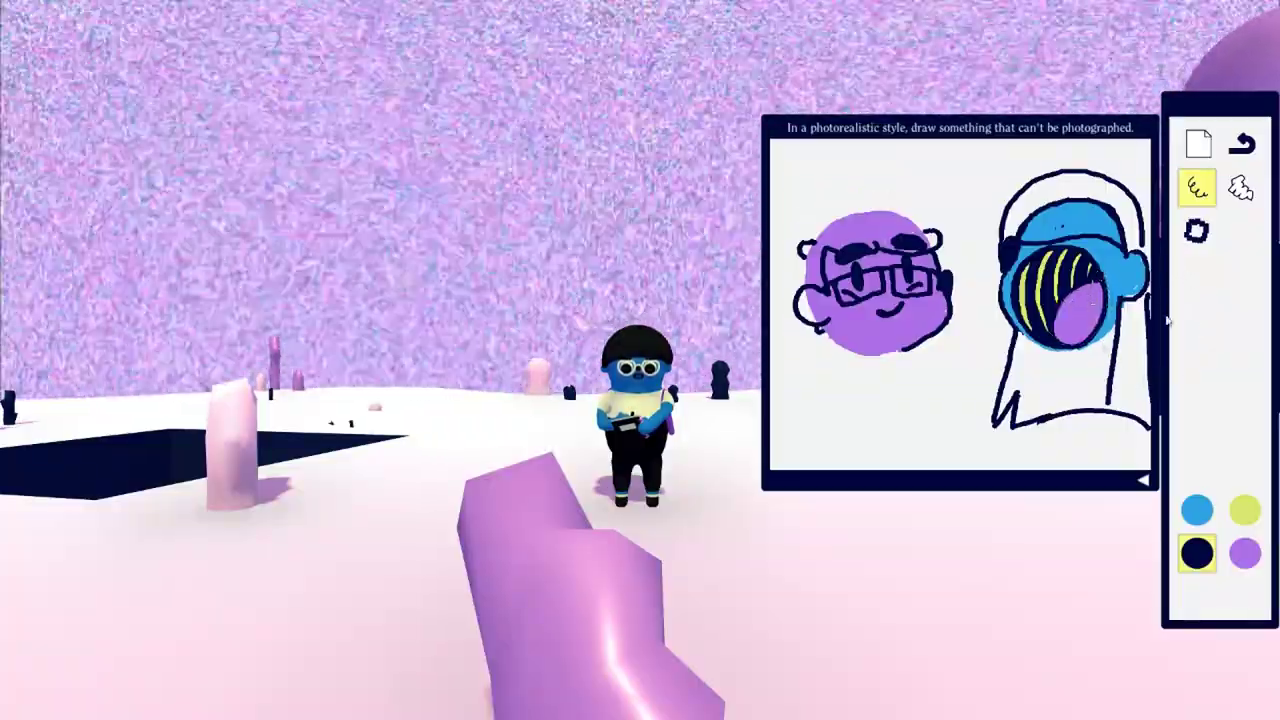
left_click(1245, 511)
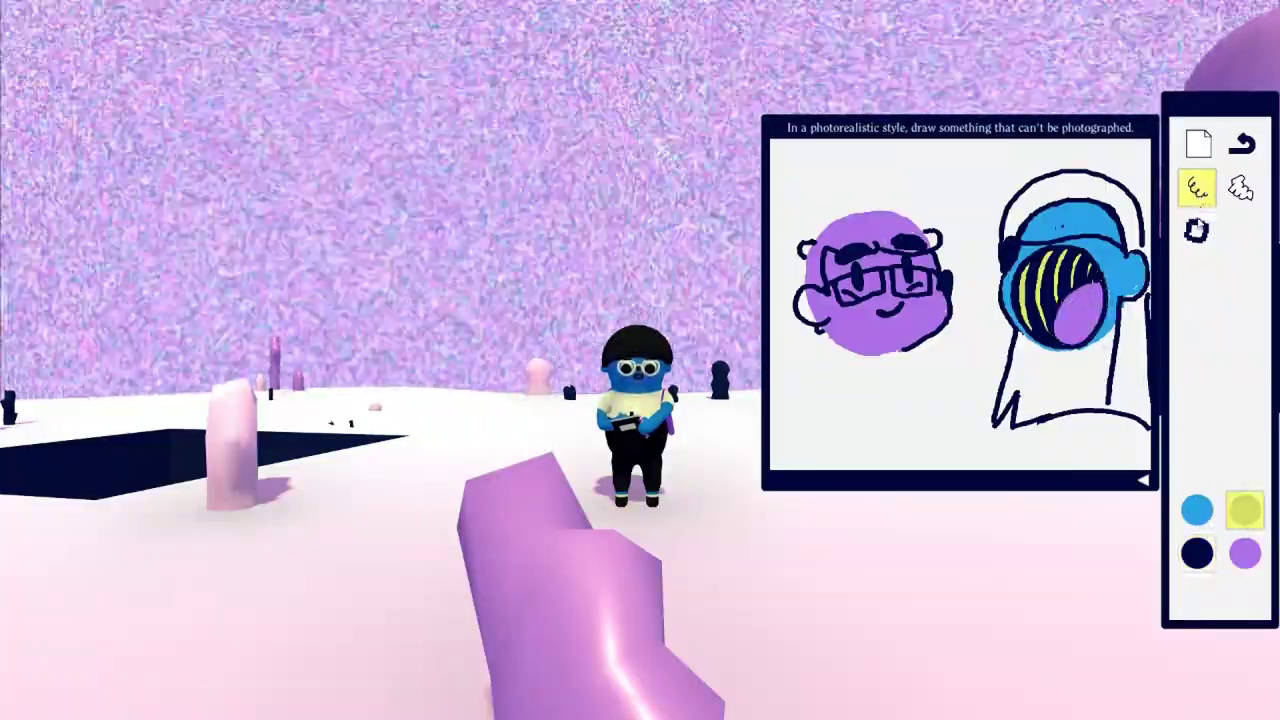
Step: Flood-fill the top of the hooded head yellow and dot yellow splatters near the faces
left_click(1240, 190)
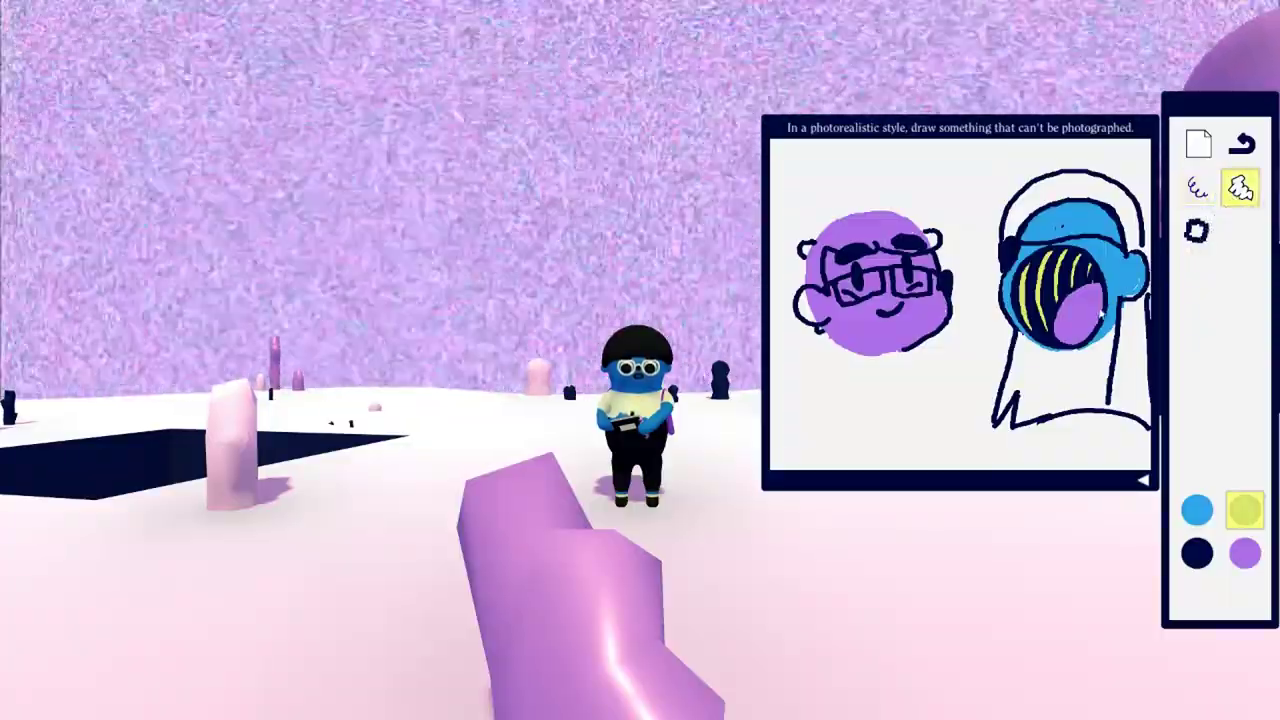
left_click(1070, 230)
left_click(985, 328)
left_click(980, 277)
left_click(965, 313)
Step: Scatter small yellow splatter marks over the purple face and around both faces
mouse_move(861, 318)
left_mouse_down()
mouse_move(861, 333)
mouse_move(904, 352)
left_mouse_up()
left_click(878, 340)
left_click(909, 318)
left_click_drag(912, 200, 918, 192)
left_click(929, 212)
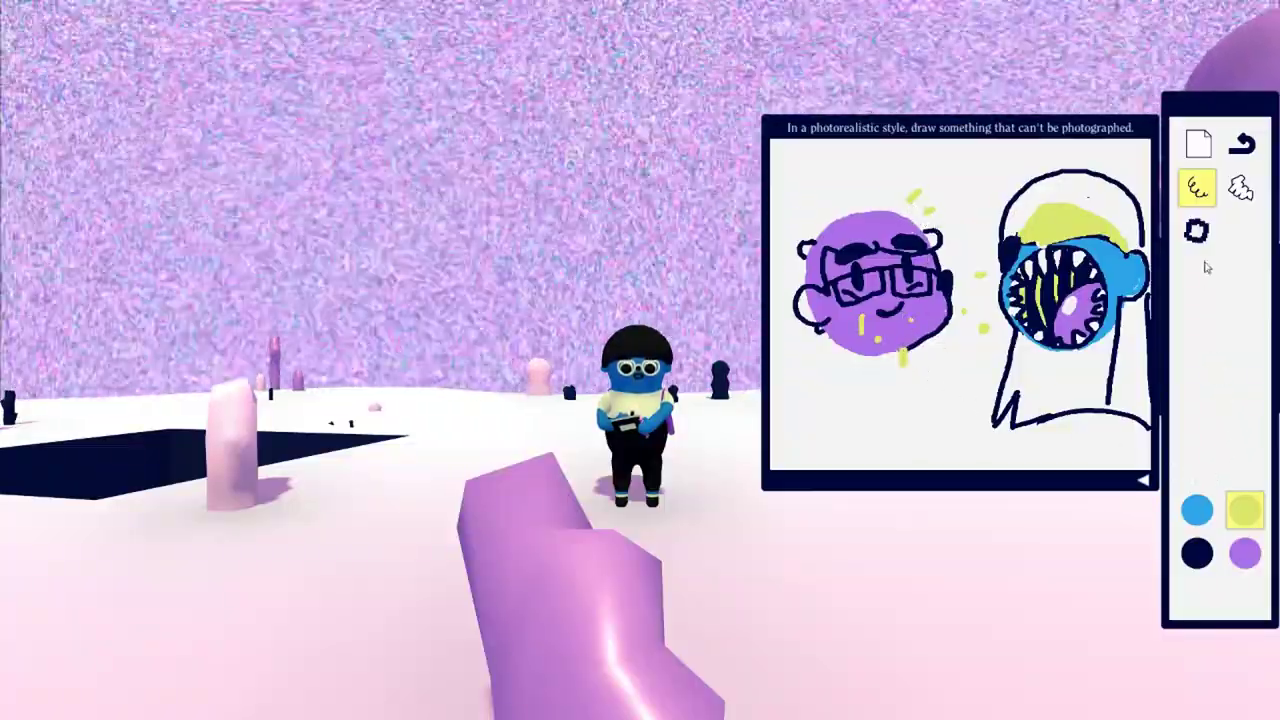